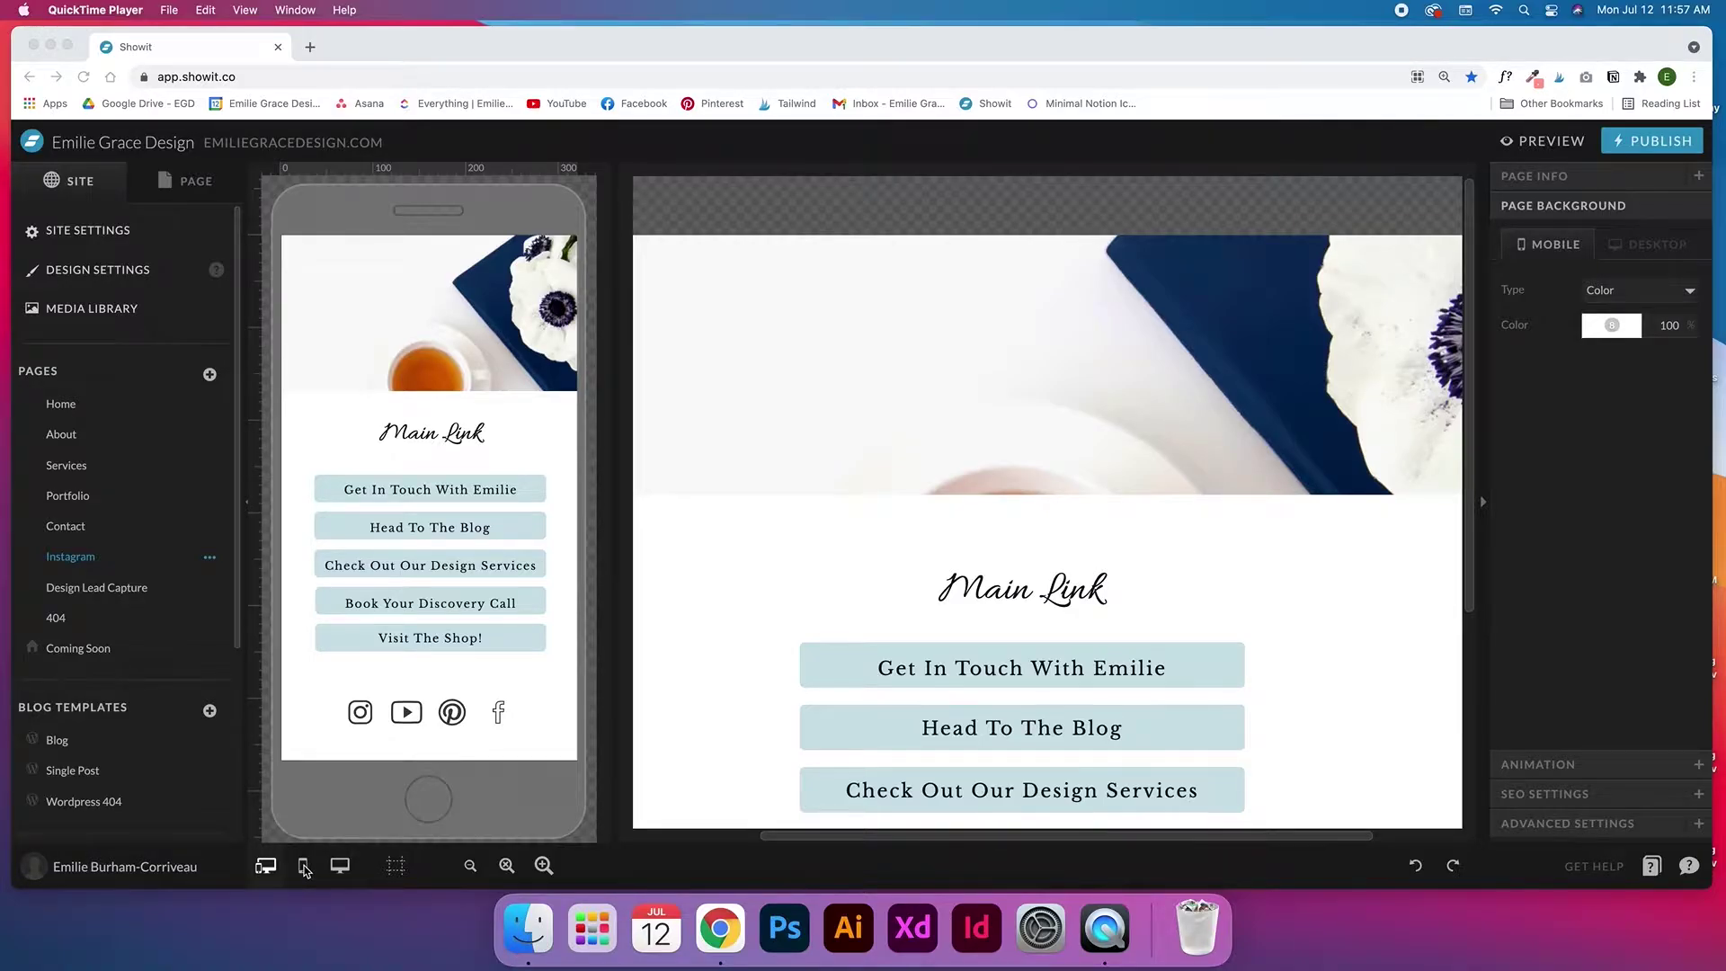
Show only the mobile layout and add a blank page to the site
left_click(304, 869)
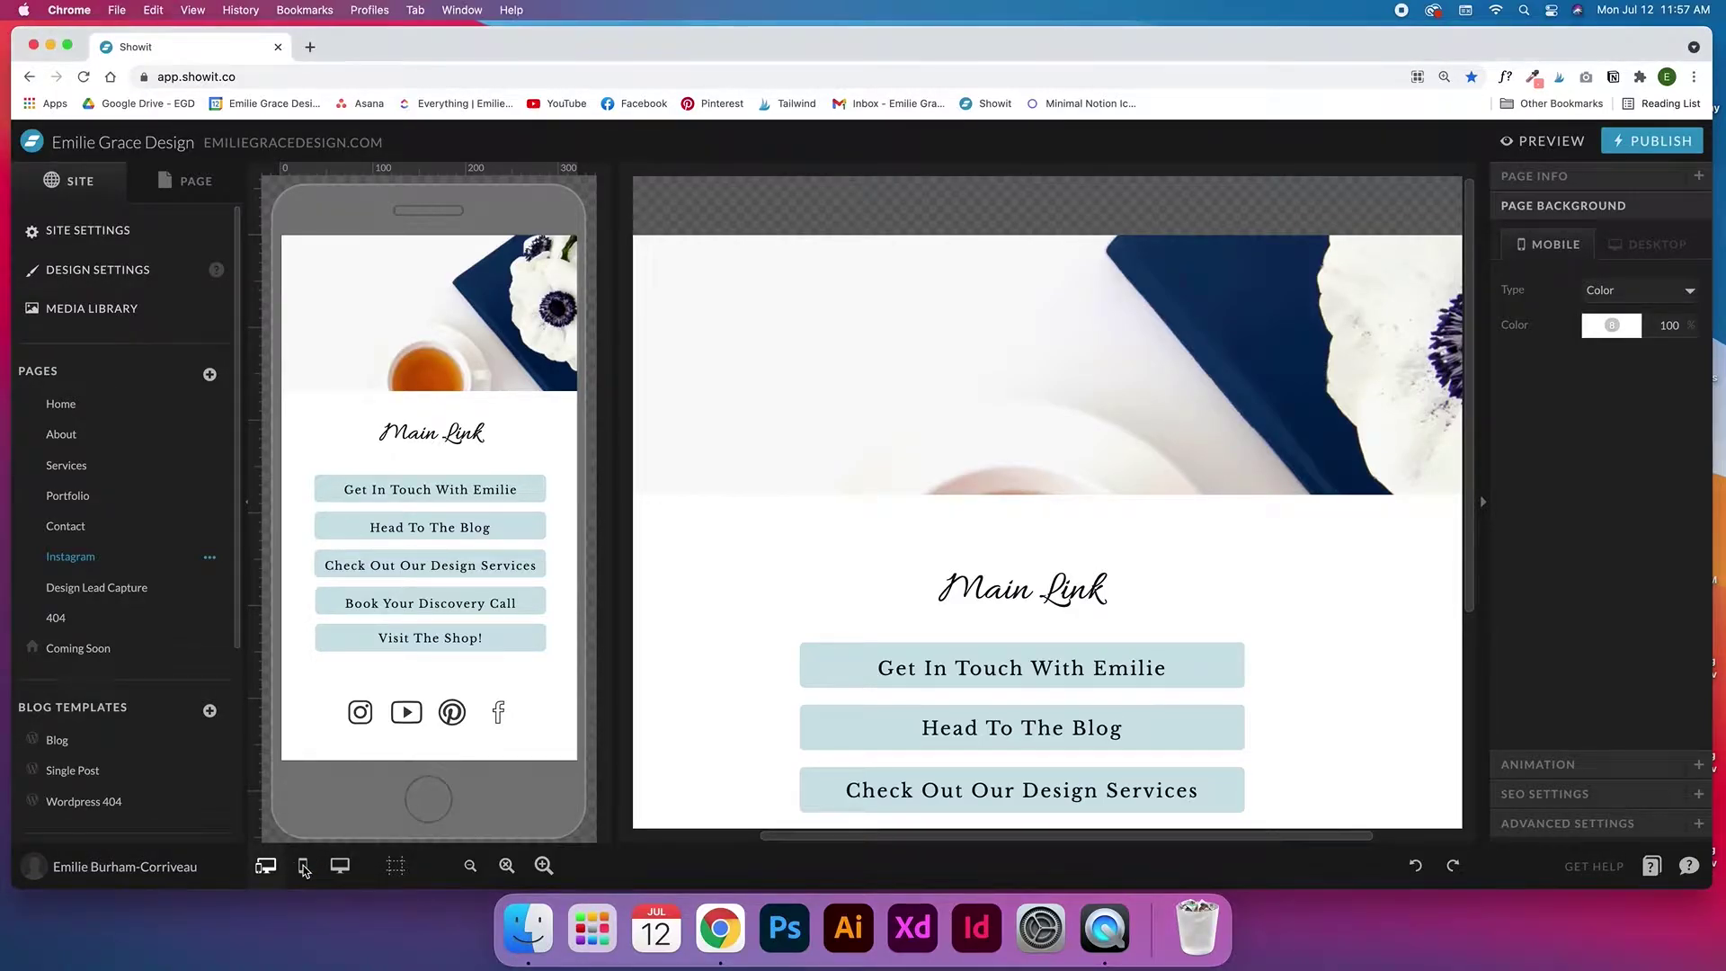
left_click(302, 868)
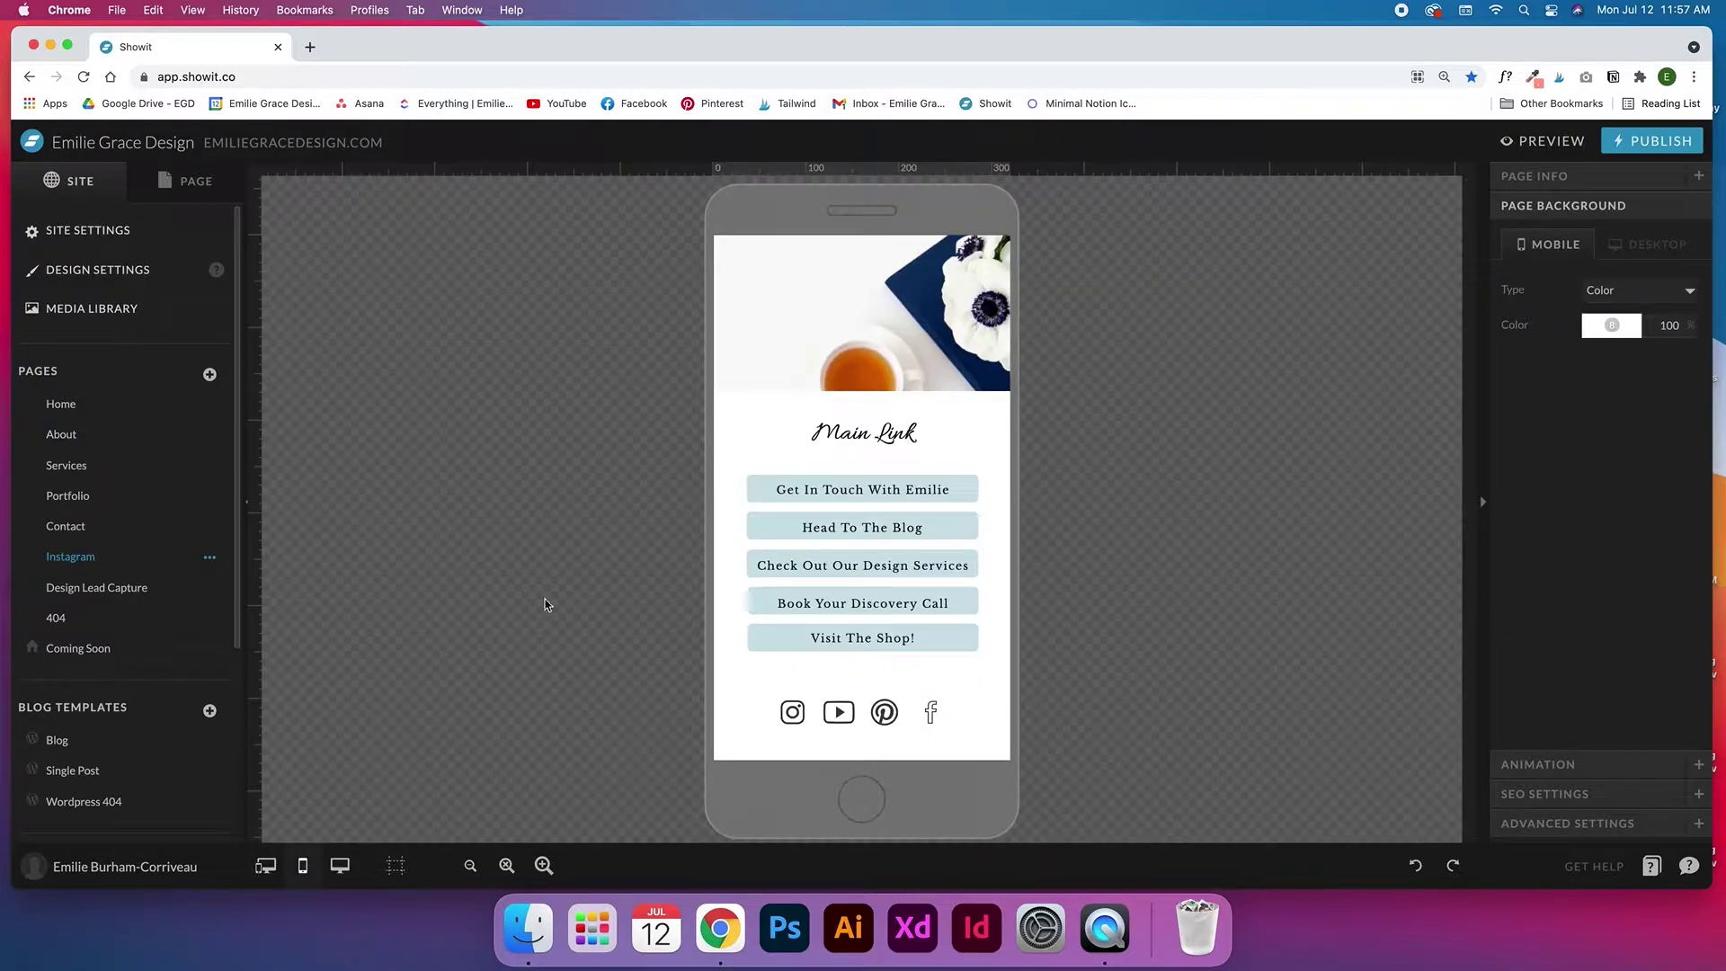
left_click(211, 376)
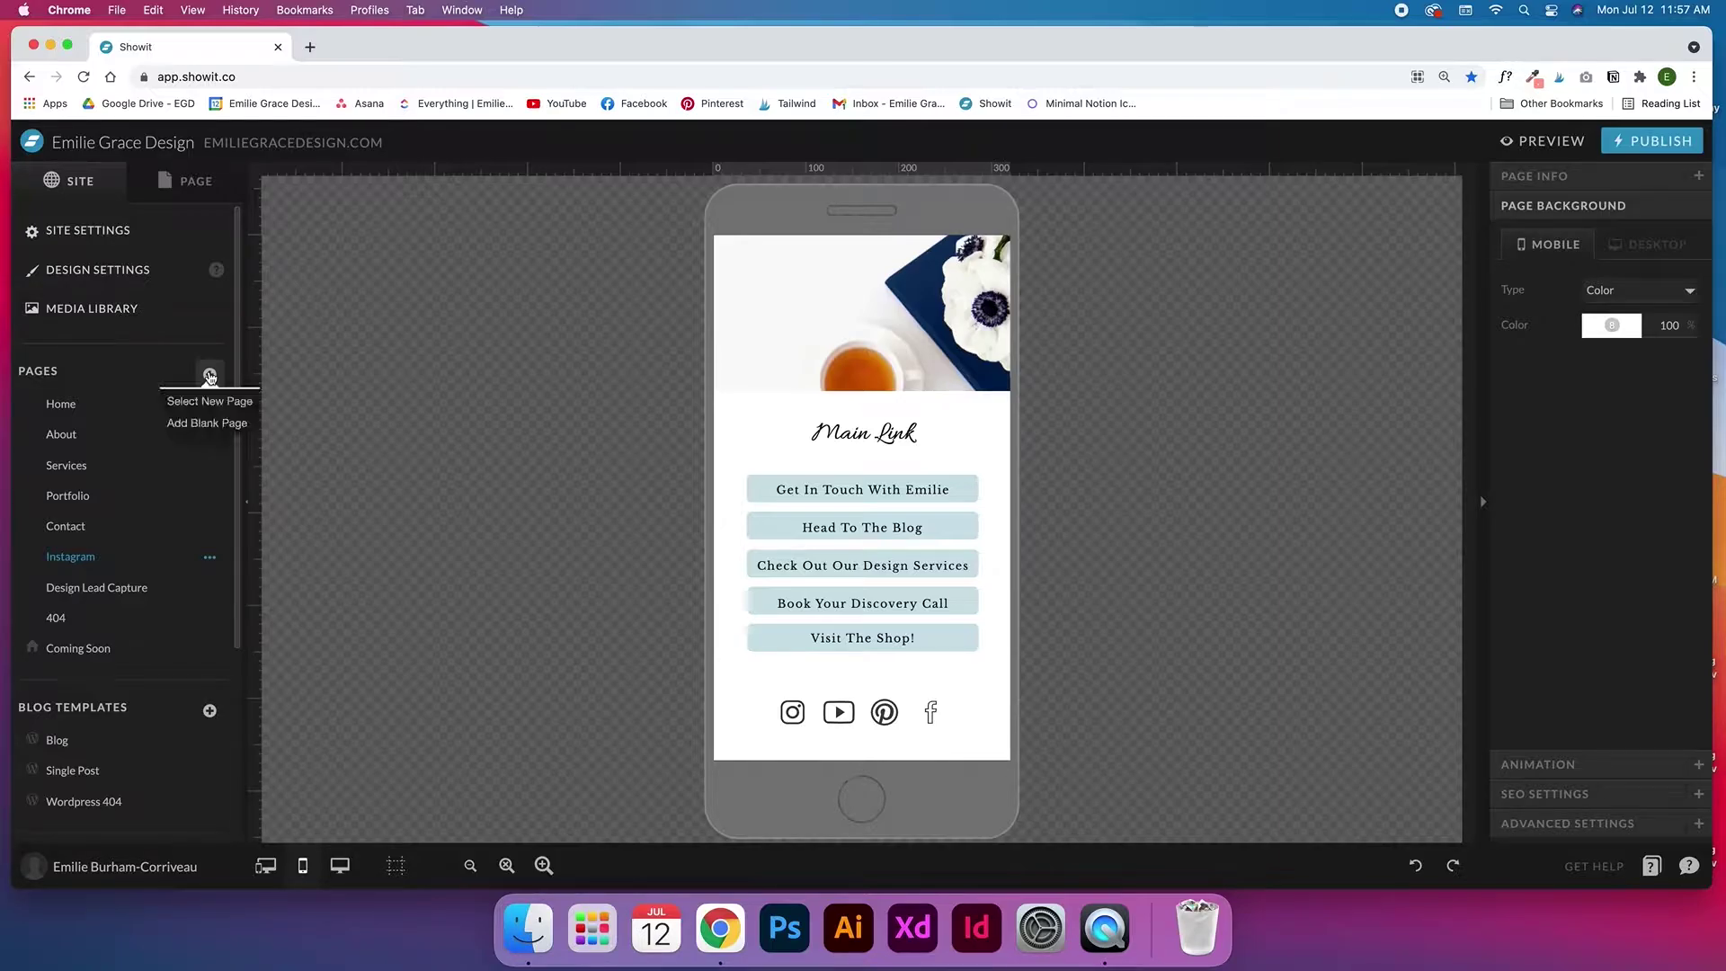
left_click(209, 424)
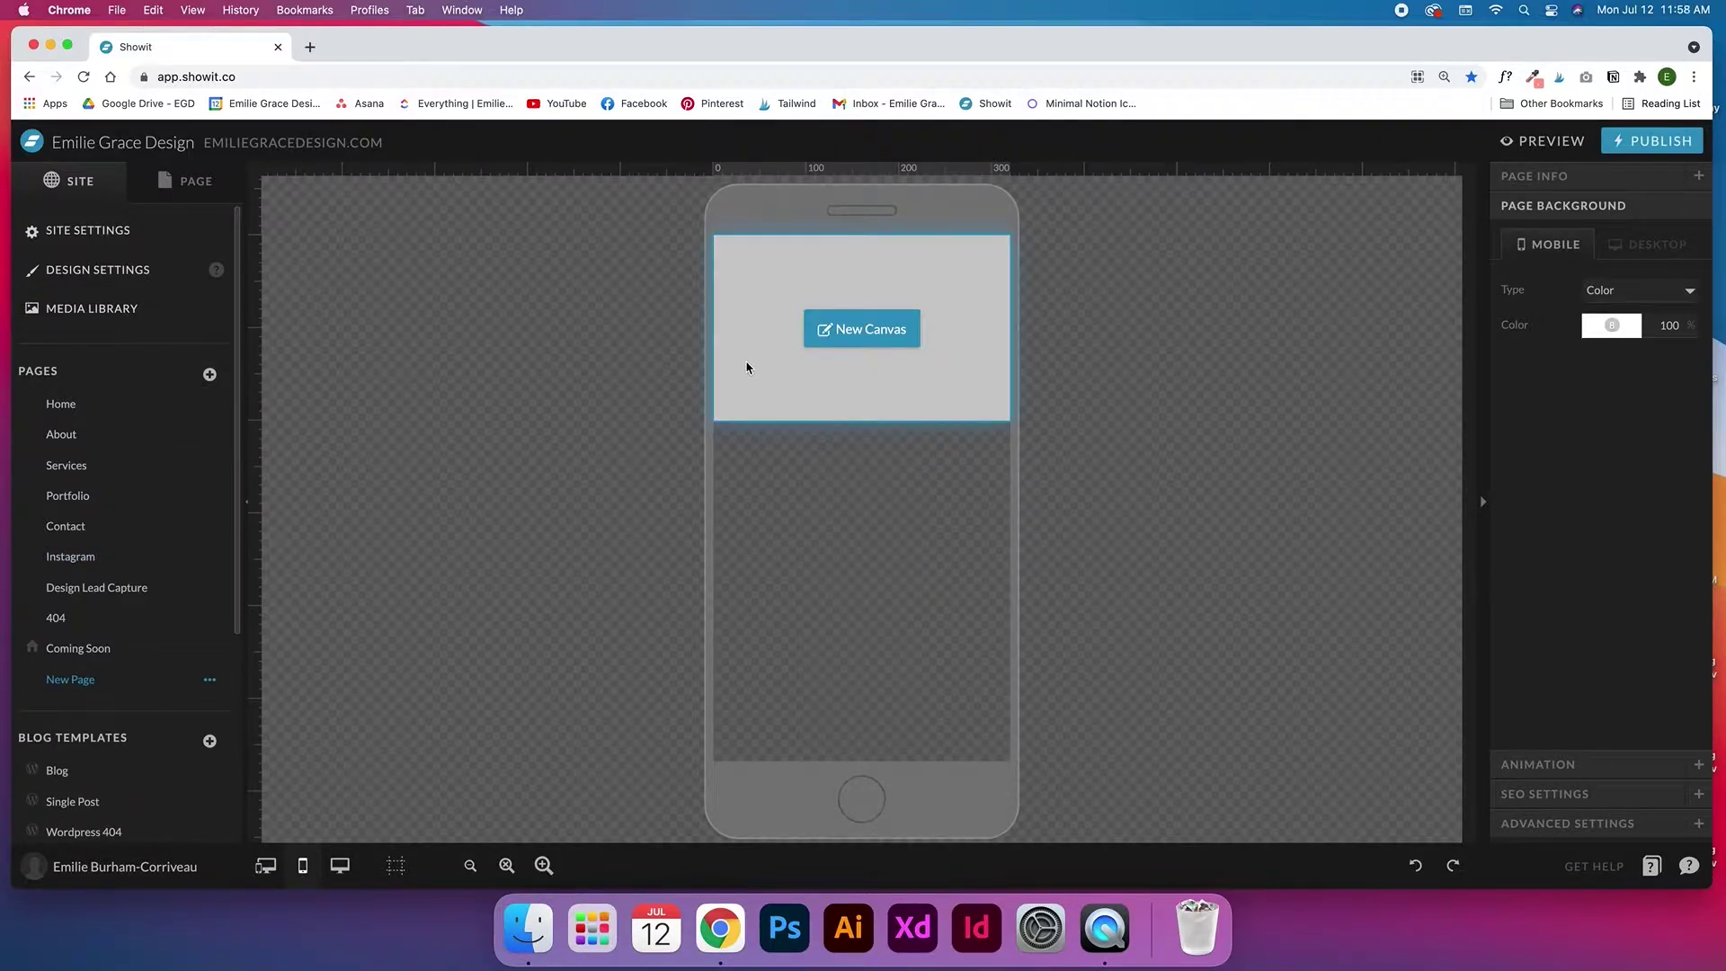
Create a new canvas on the blank page and extend its height to about 567 px to fill the phone screen
left_click(746, 366)
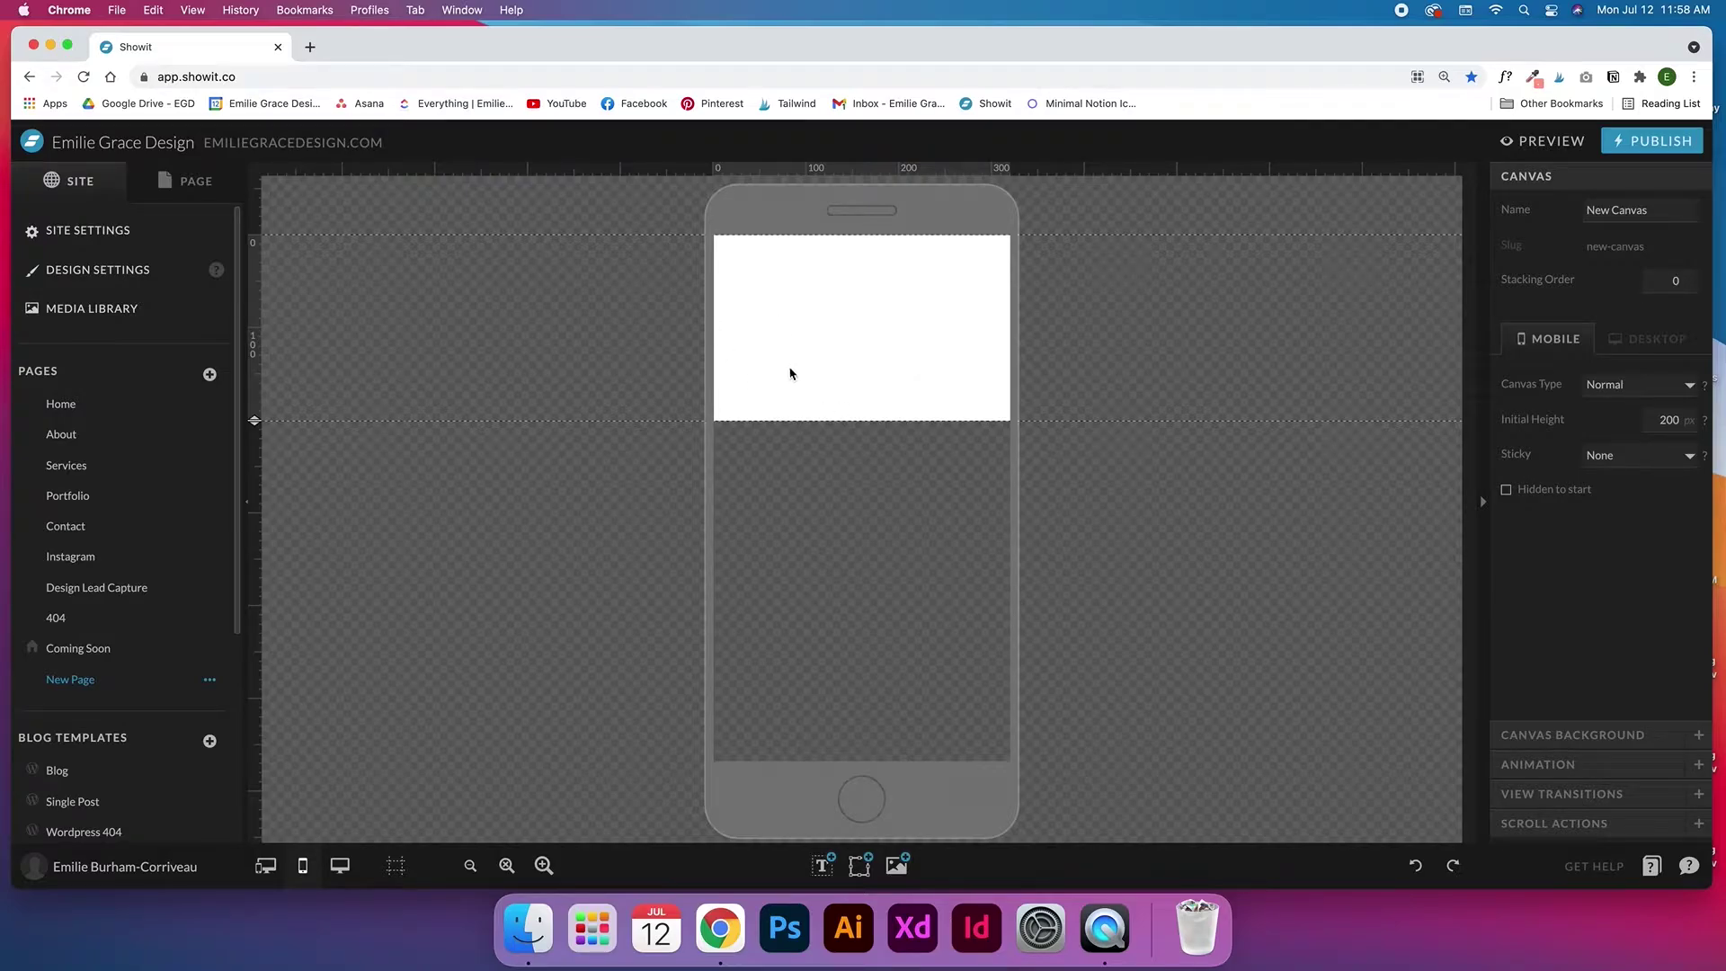
left_click_drag(258, 430, 260, 666)
left_click_drag(262, 745, 262, 765)
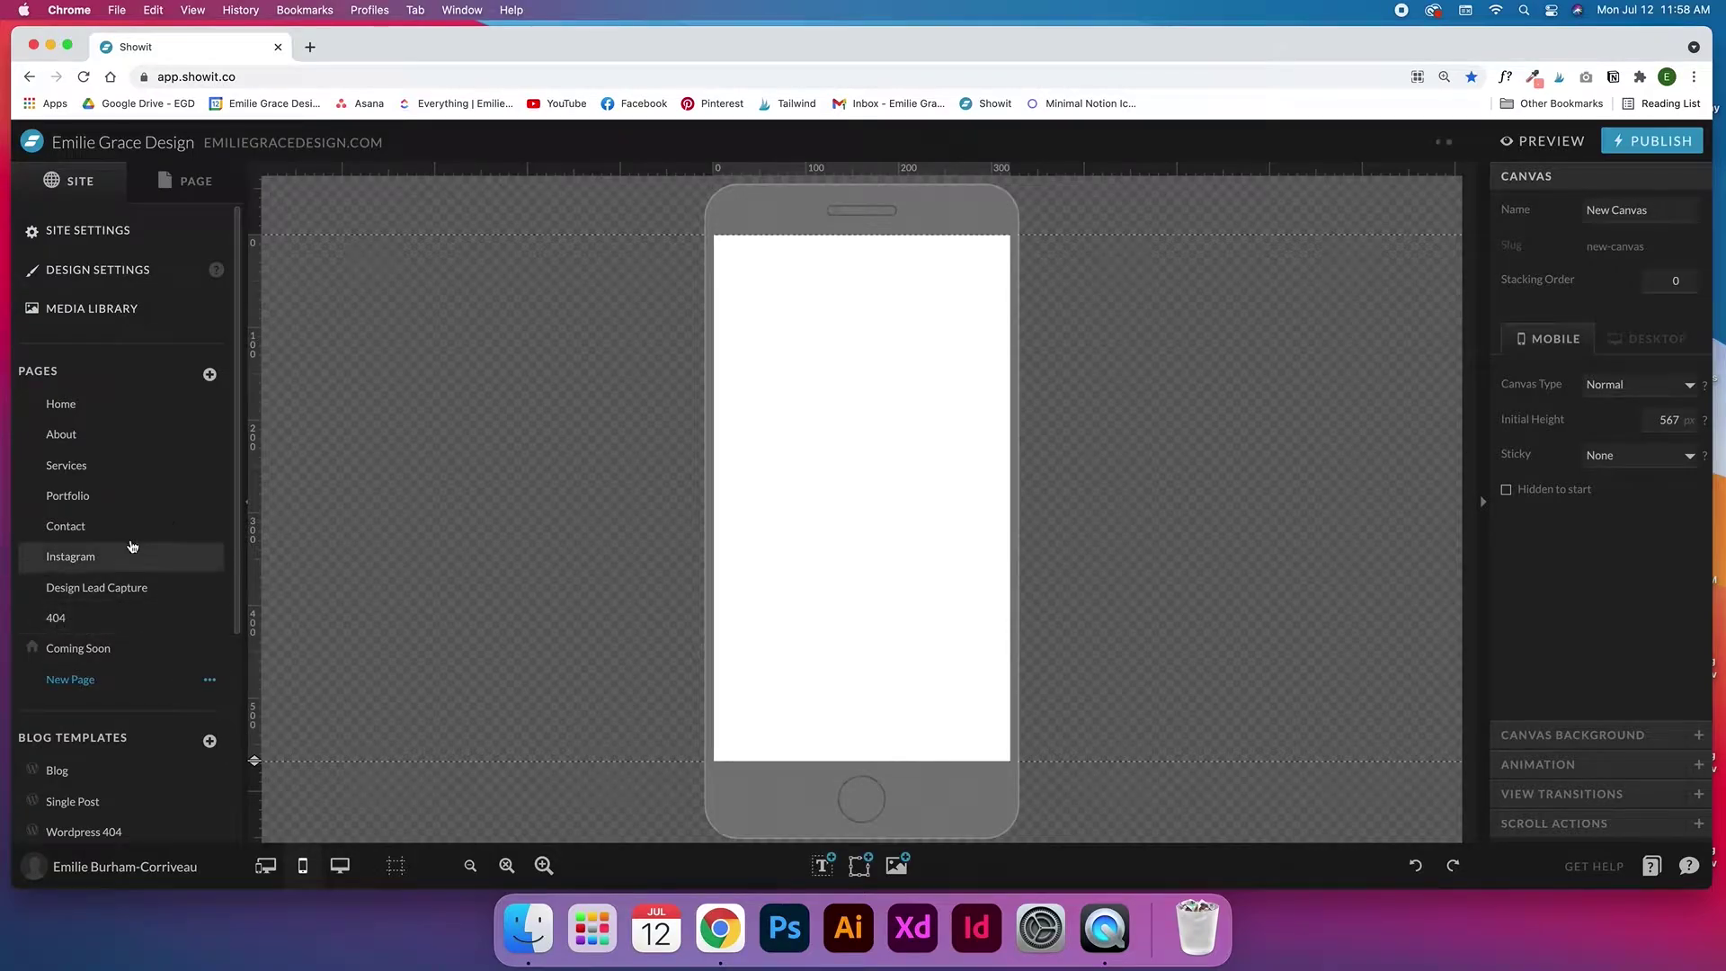
Rename the new page as "Intergam Link Demo" and save the name
double_click(87, 682)
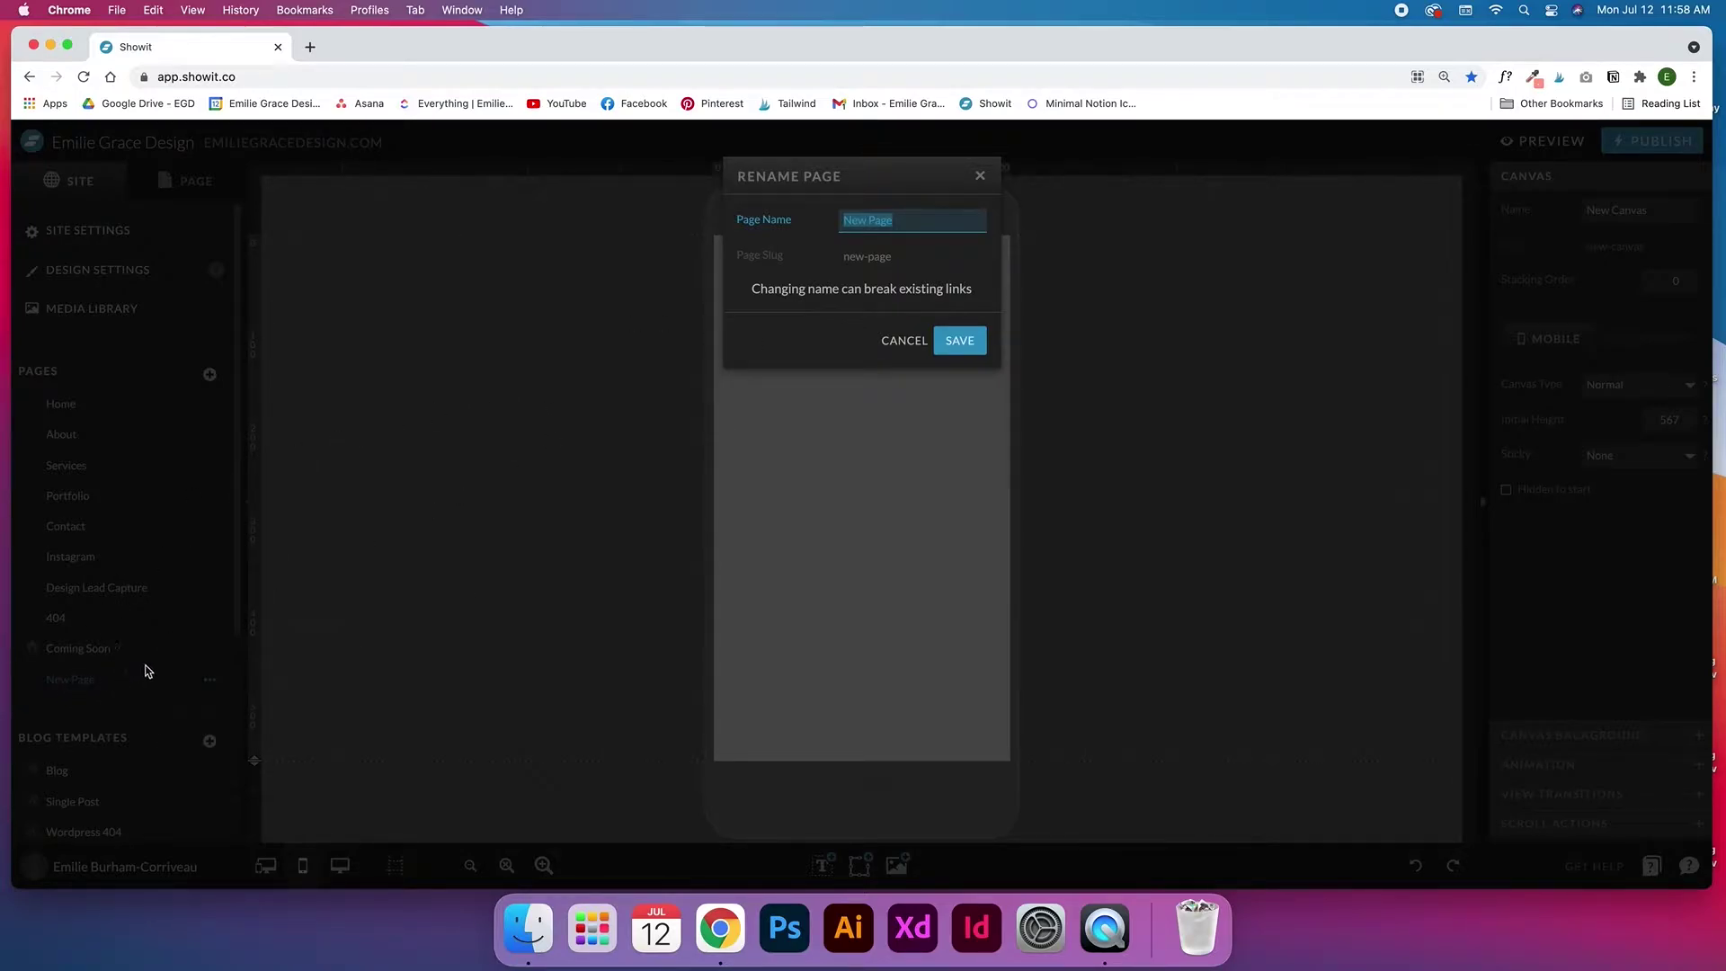
left_click(887, 180)
left_click(889, 222)
type("Intergam Link Demo")
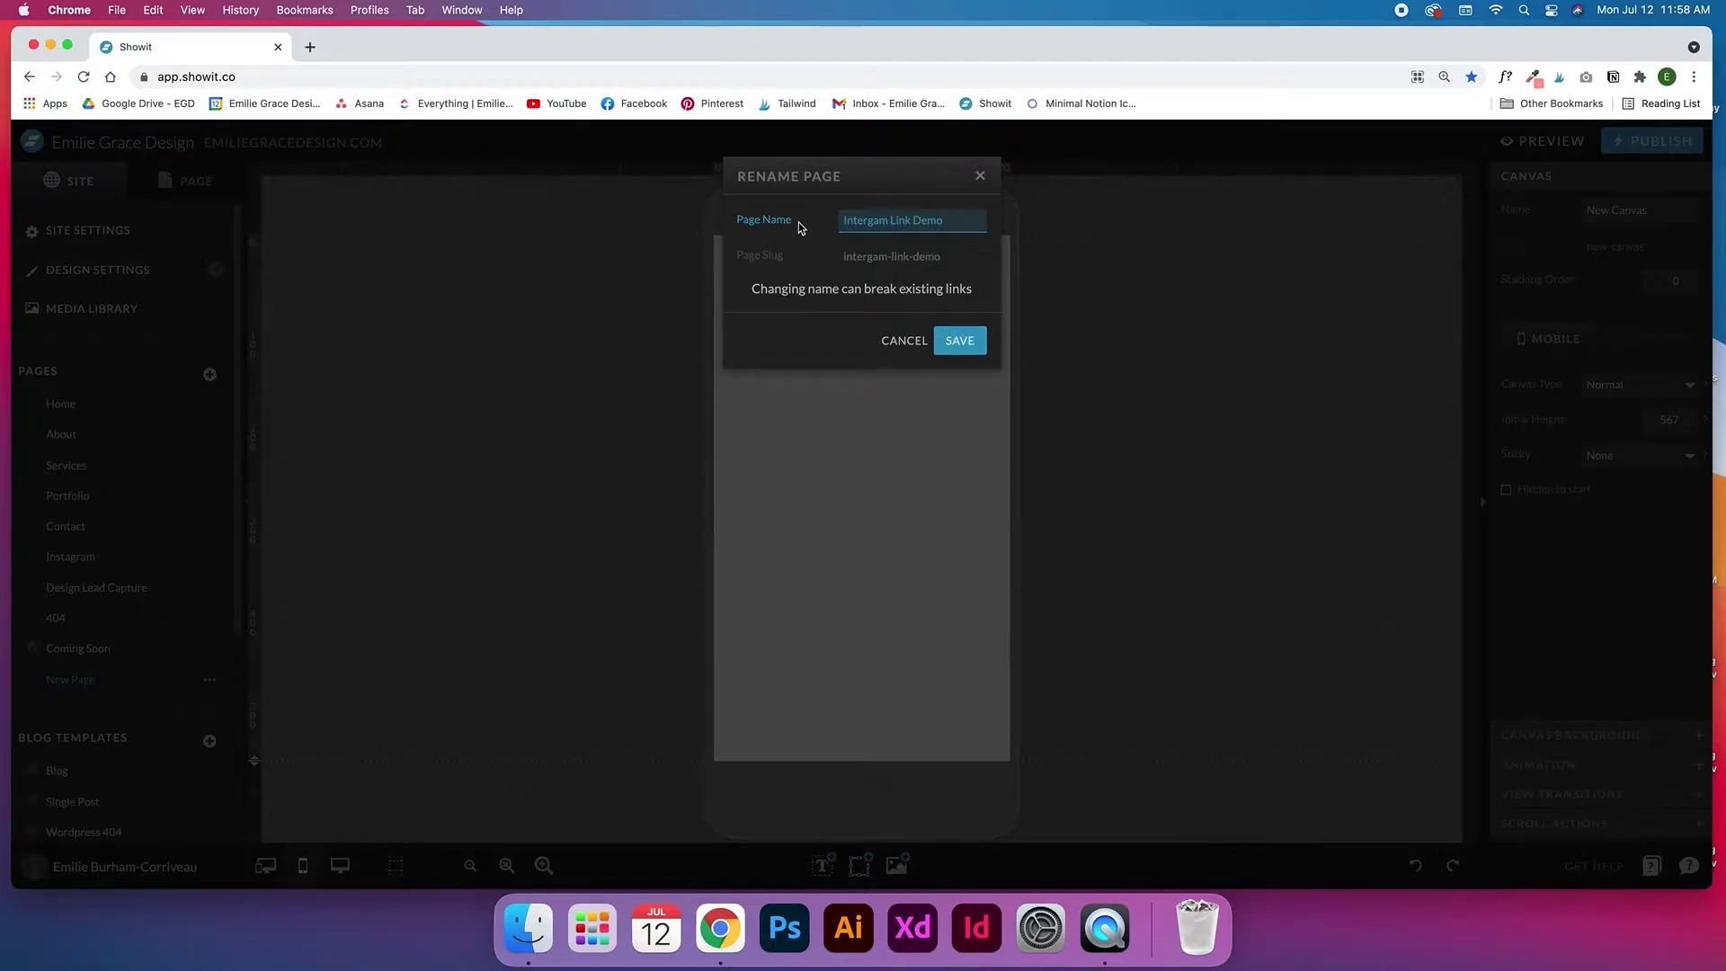
left_click(956, 347)
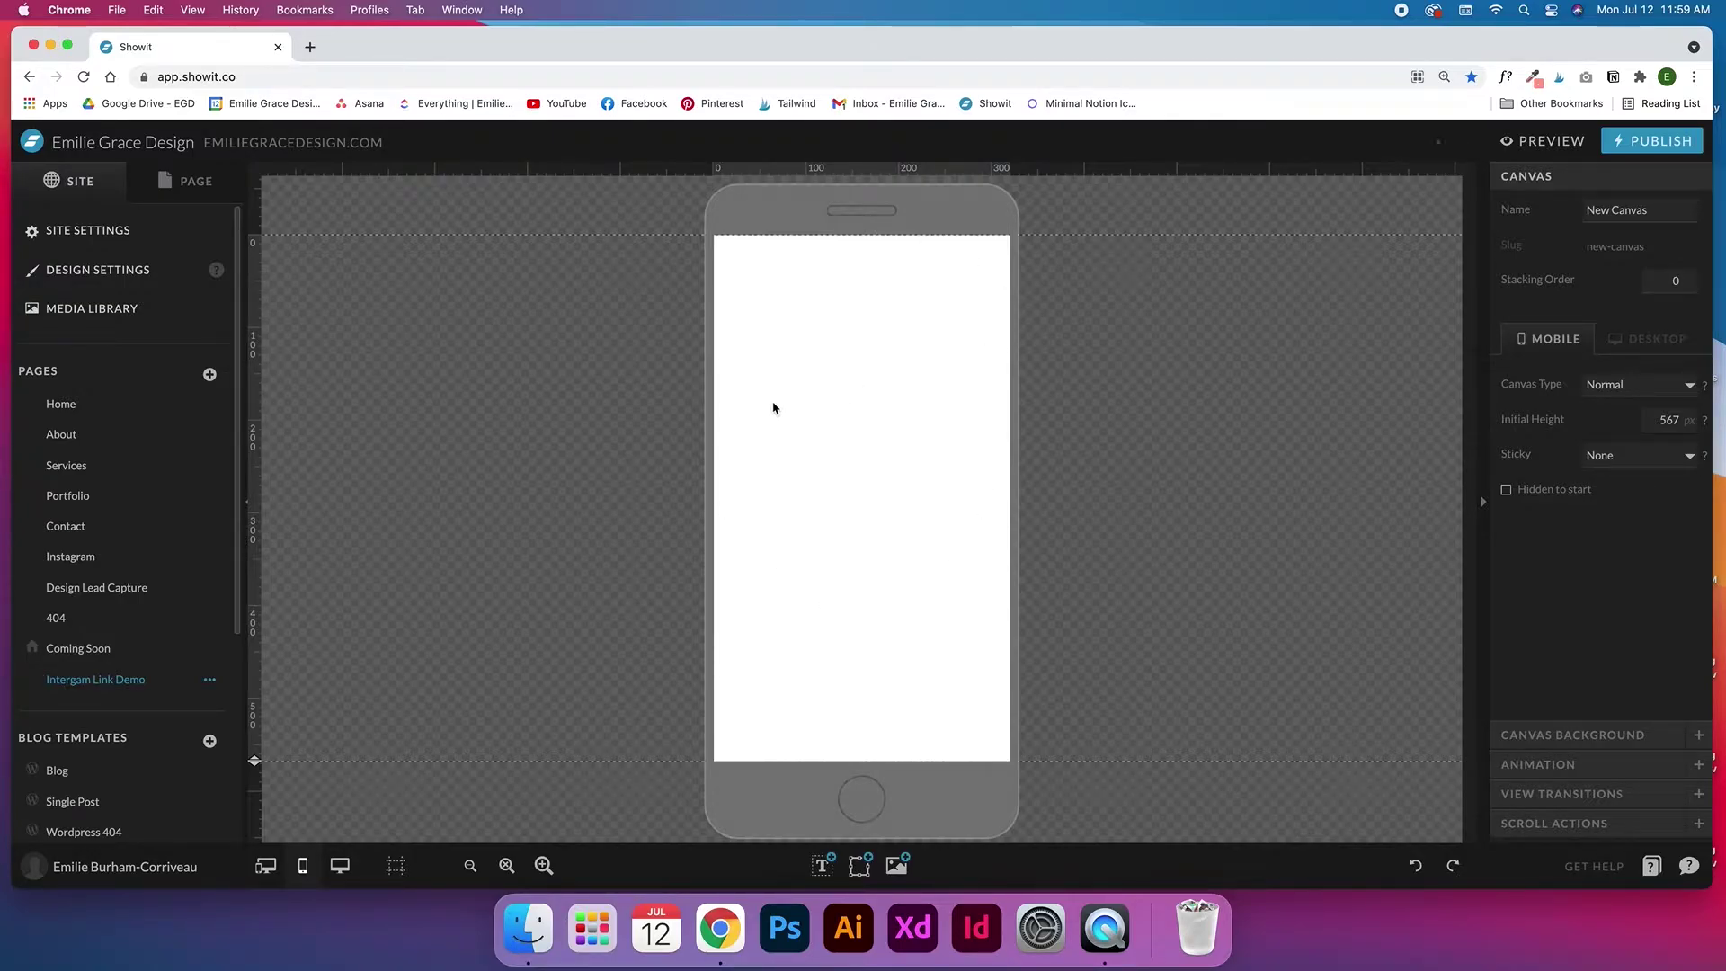
Add a rectangle to the new canvas of the page and move it up toward the top of the phone screen
left_click(198, 187)
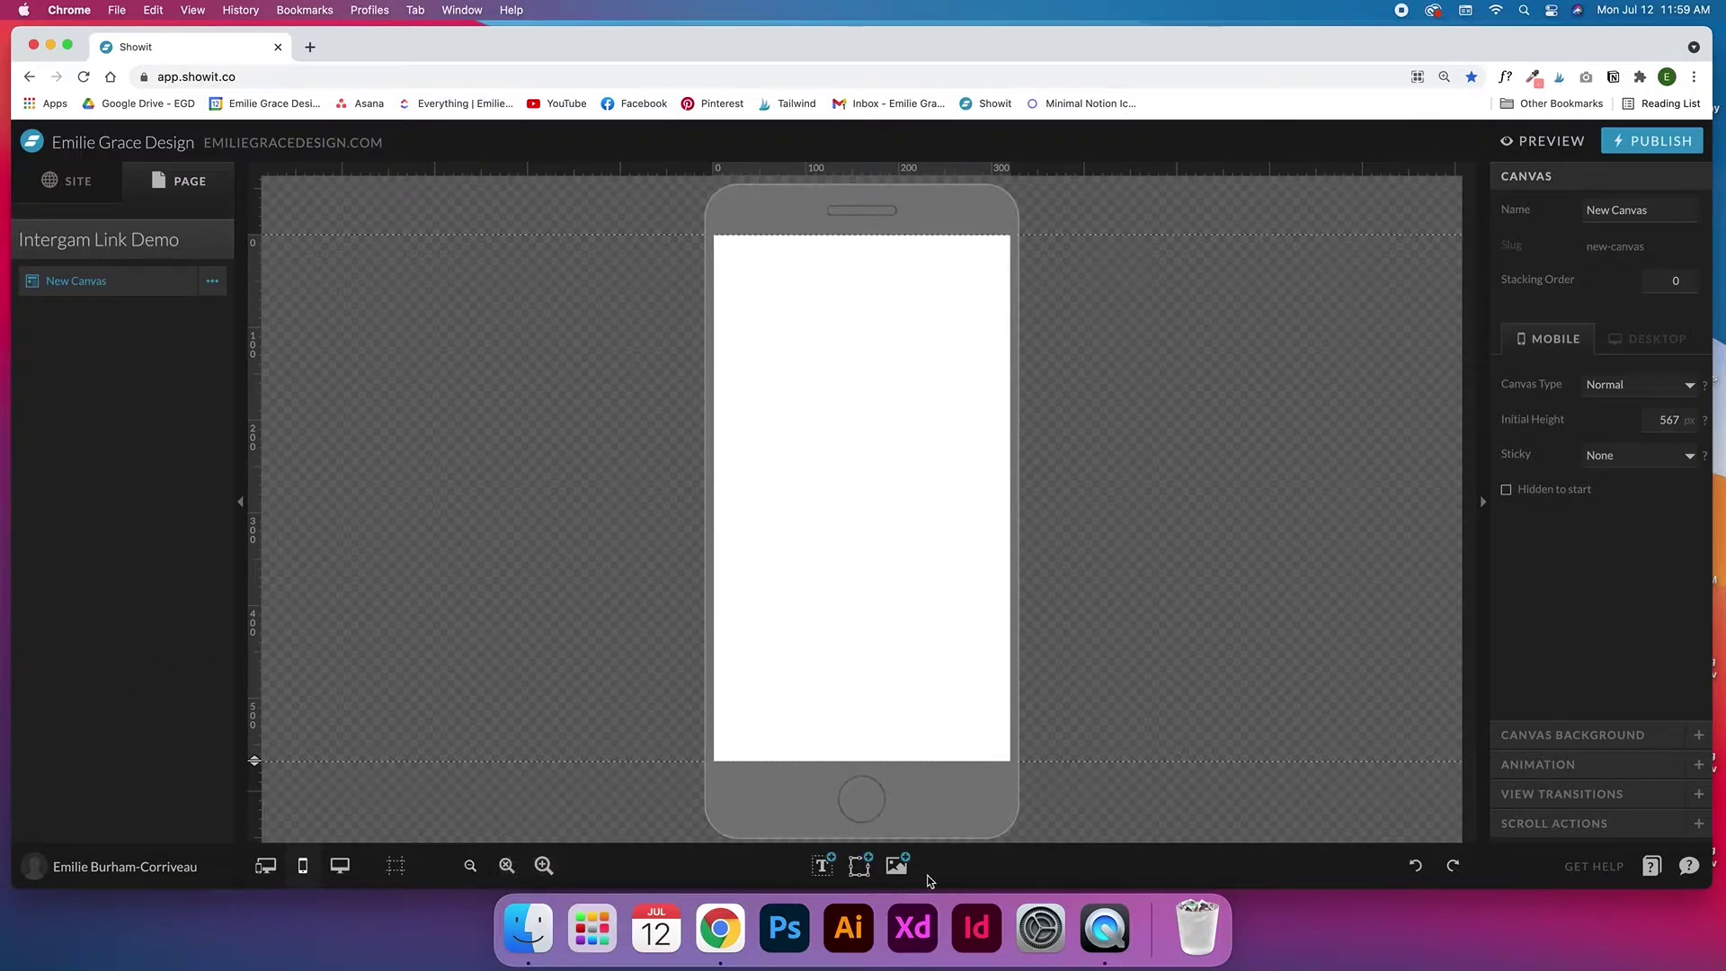
mouse_move(861, 871)
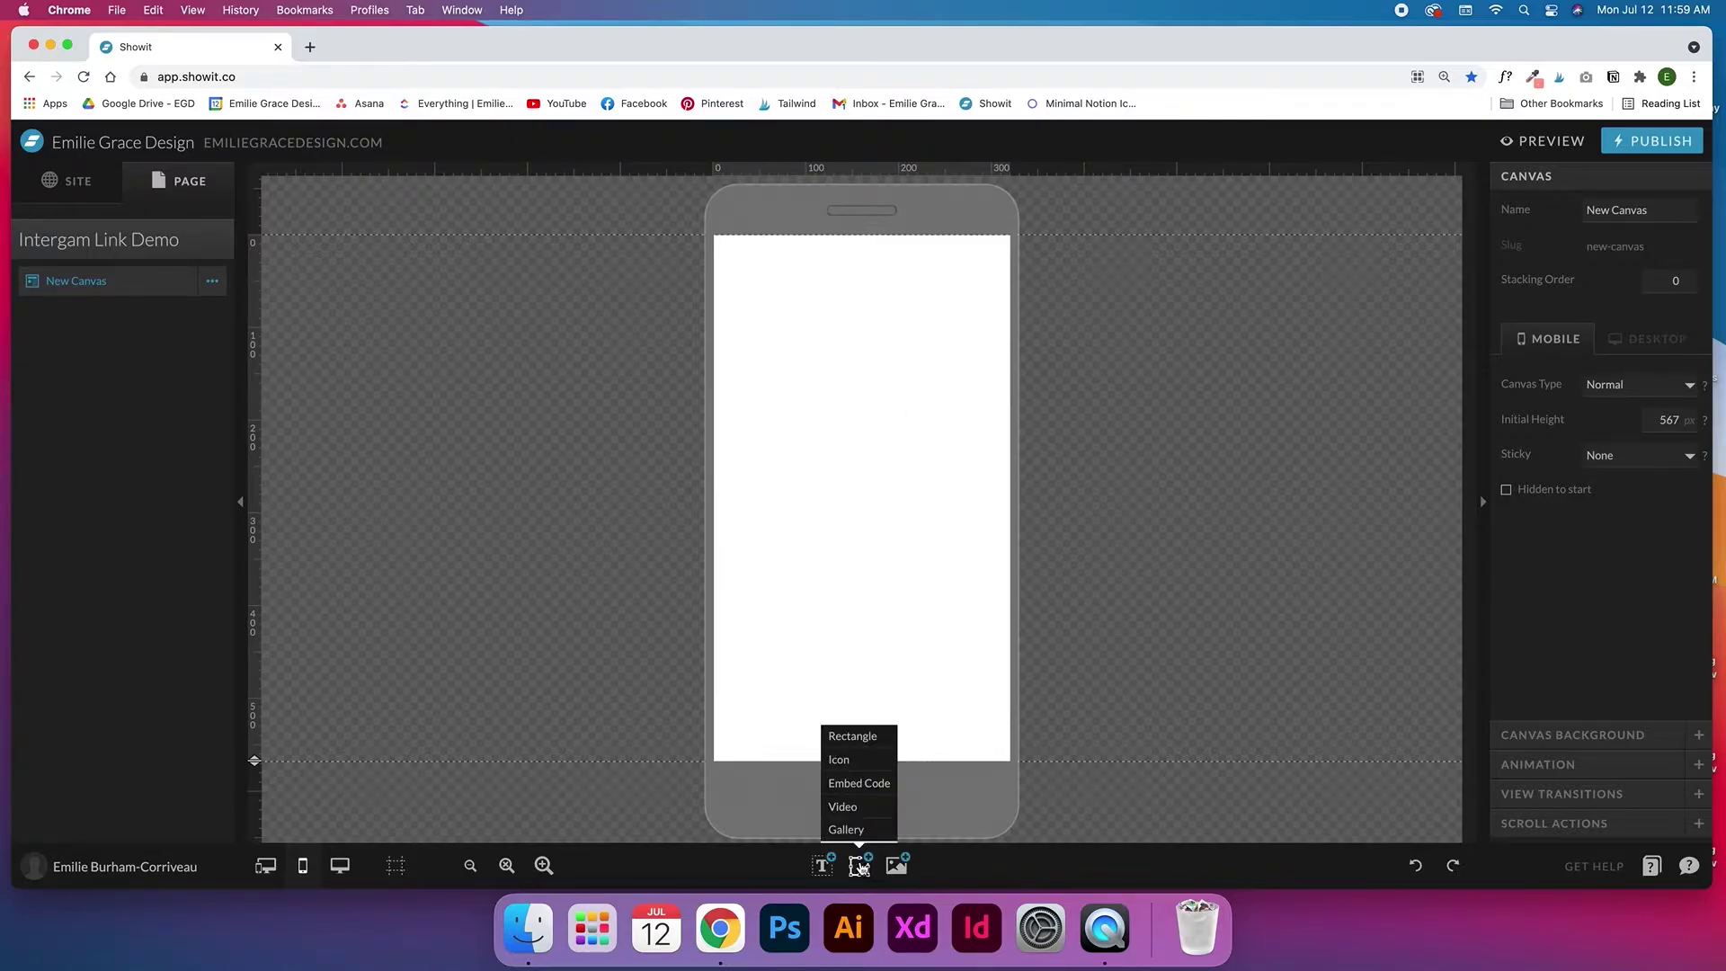
left_click(868, 737)
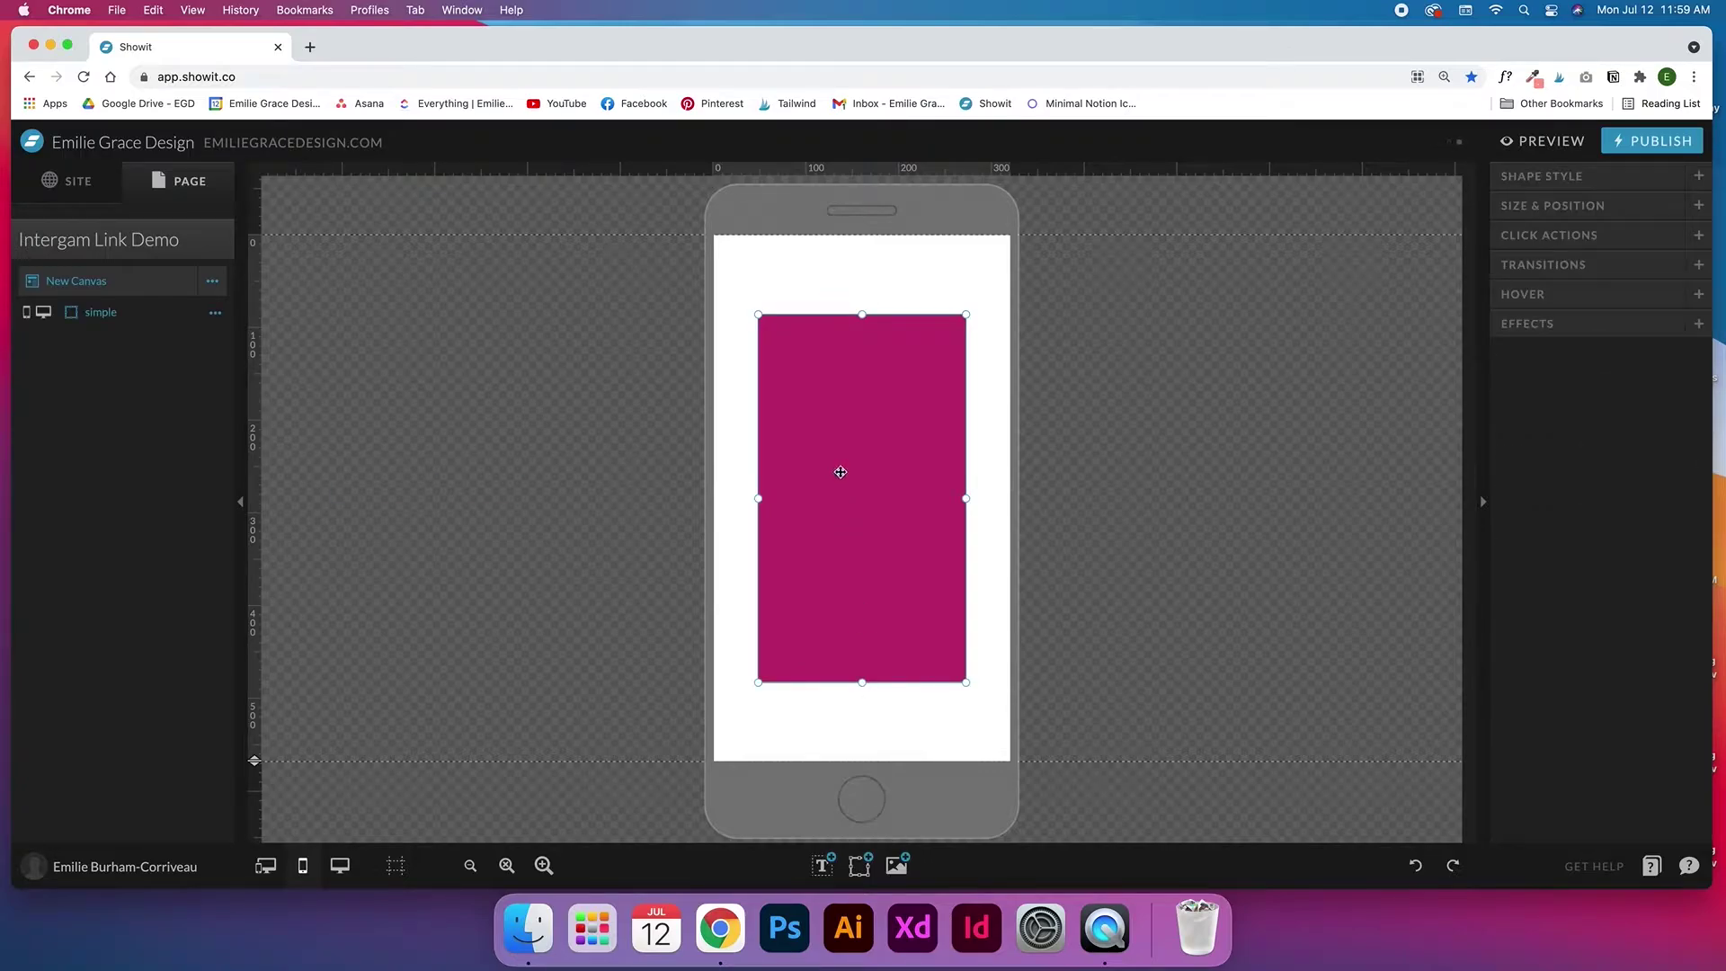
left_click_drag(834, 525, 833, 486)
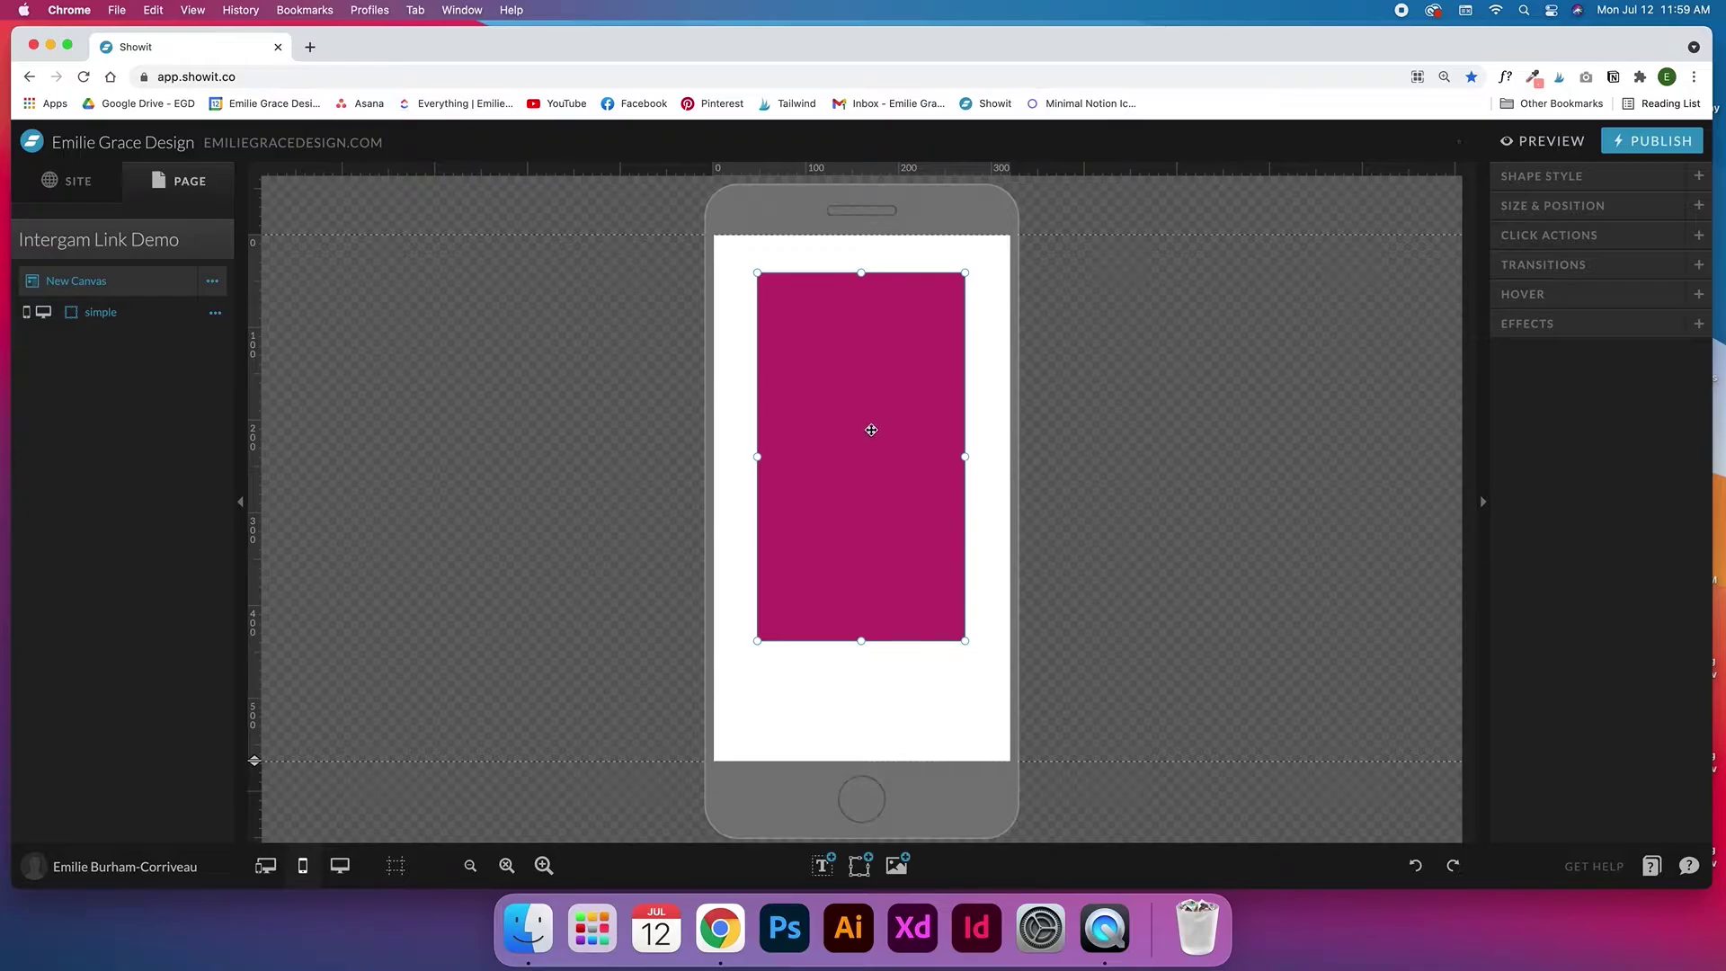
Set the rectangle's width and height to 150 px and move it to about X 97, Y 34
left_click(1569, 182)
left_click(1544, 707)
left_click(1578, 290)
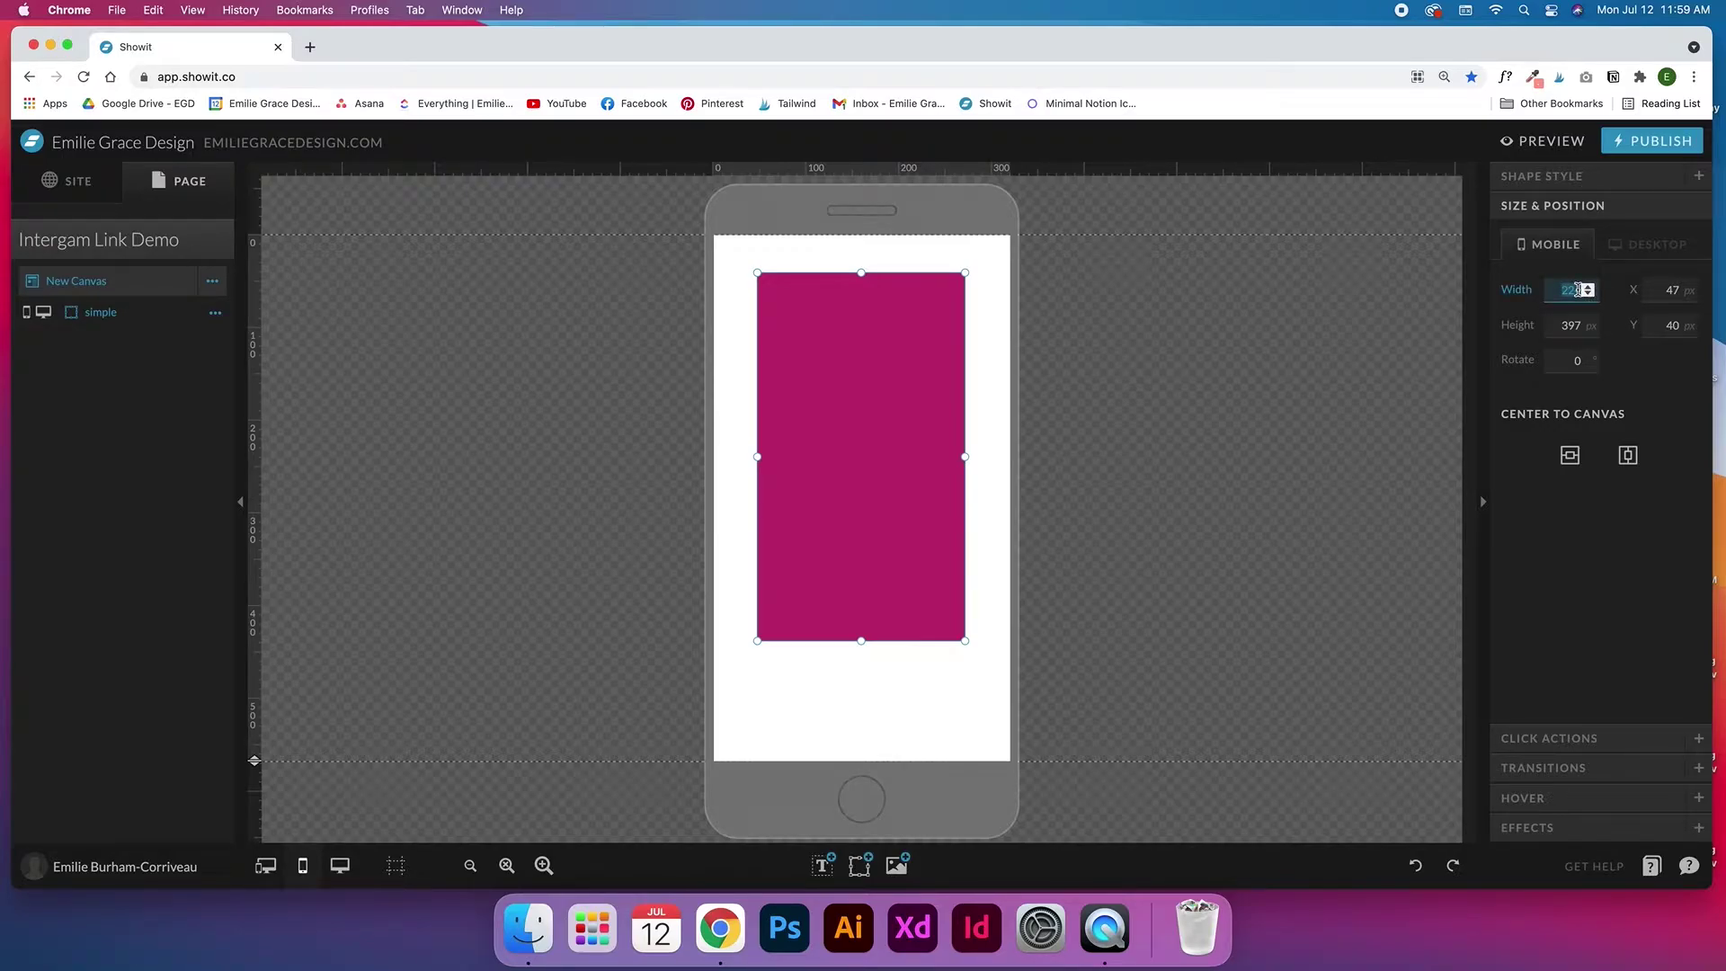
type("150")
left_click(1569, 326)
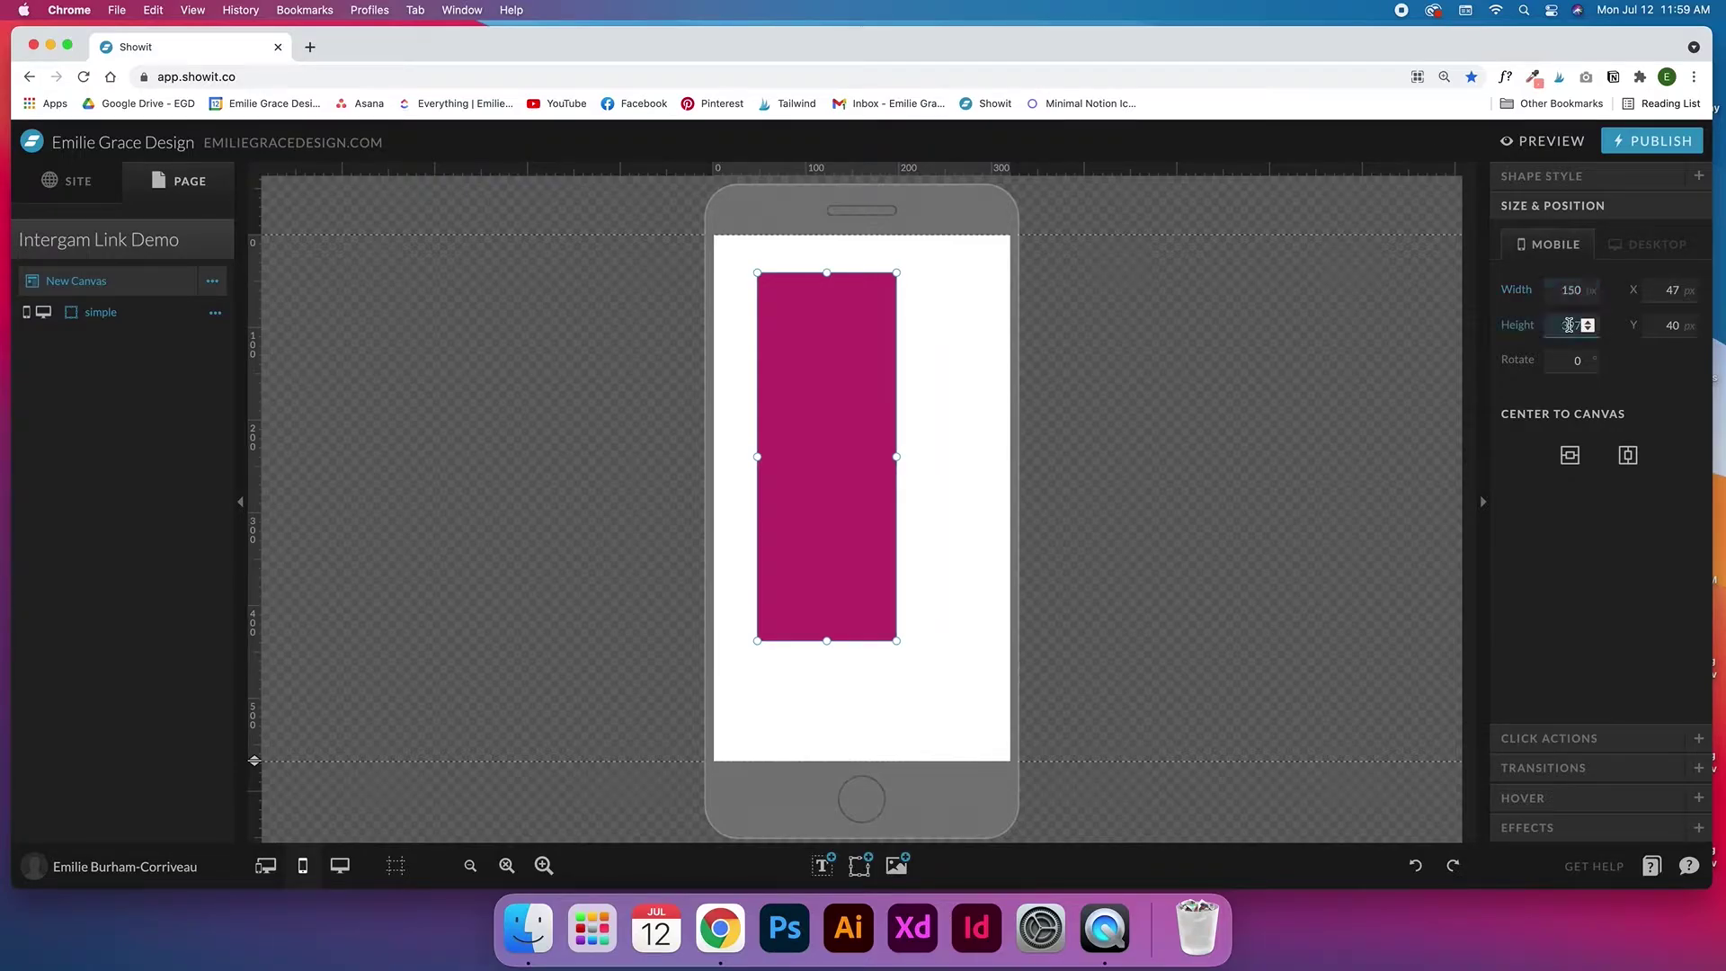
type("1")
left_click(959, 409)
left_click_drag(829, 353, 878, 349)
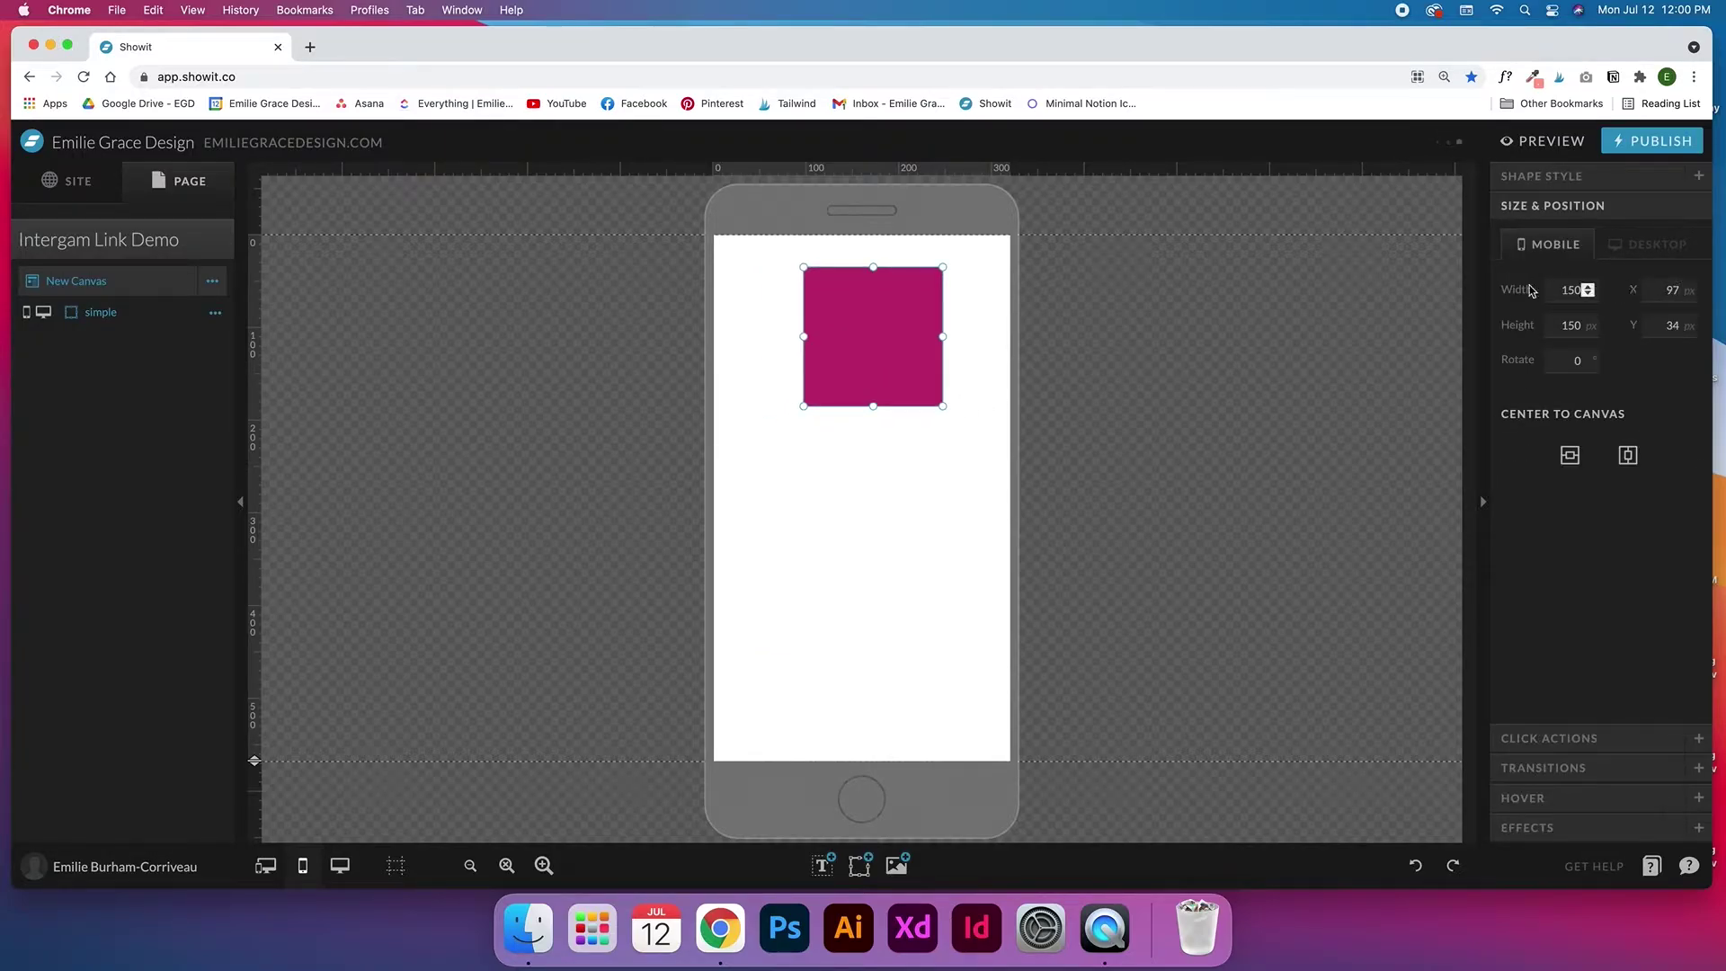
Turn the magenta square into a circle with the fully rounded corner effect
left_click(1549, 828)
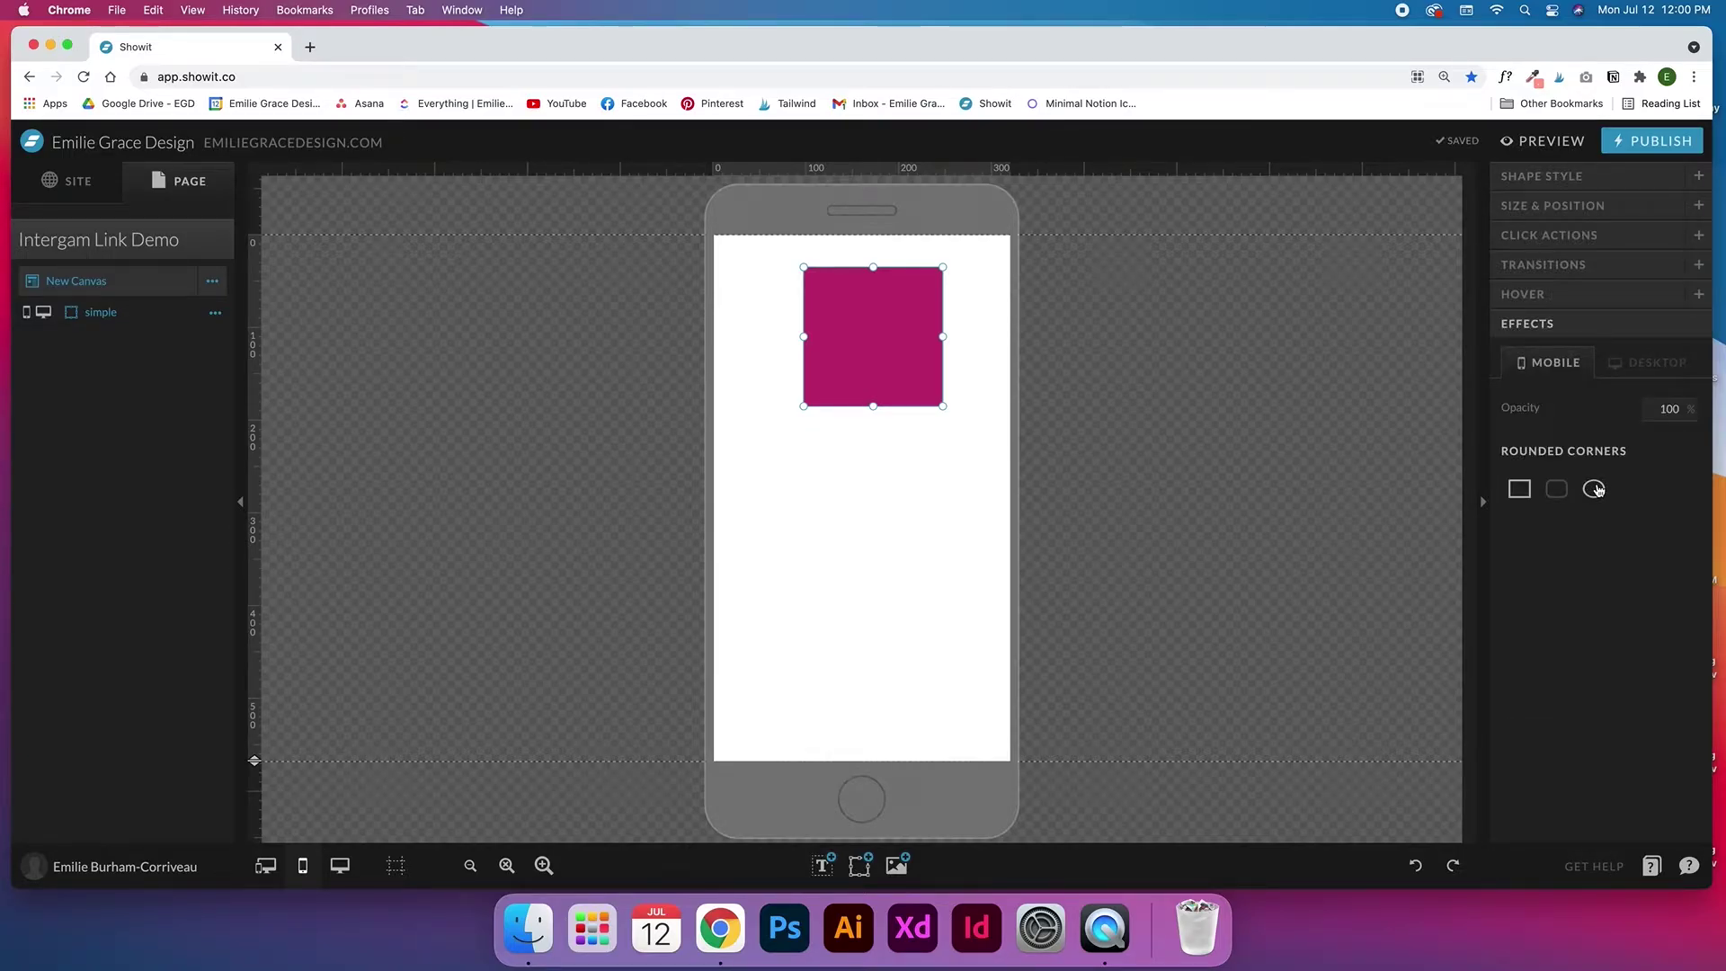
left_click(1594, 489)
left_click(832, 590)
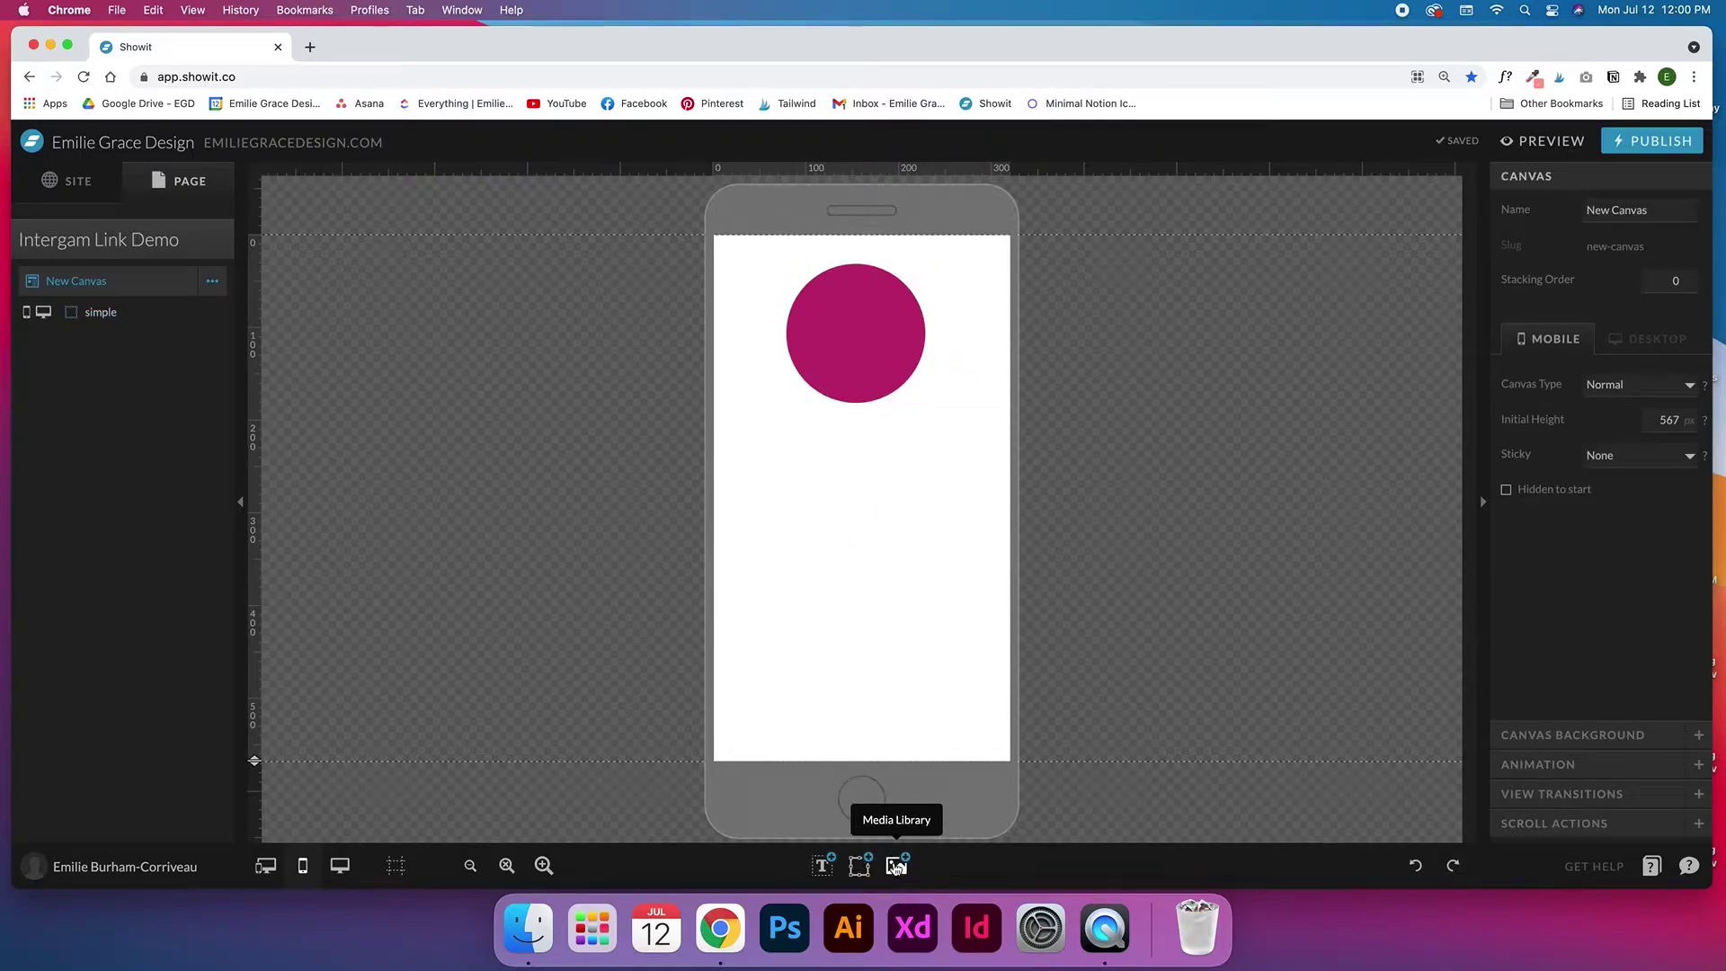
Add Profile Pic 2016-Ciercle.png from the media library to the page and move it up over the circle
left_click(896, 866)
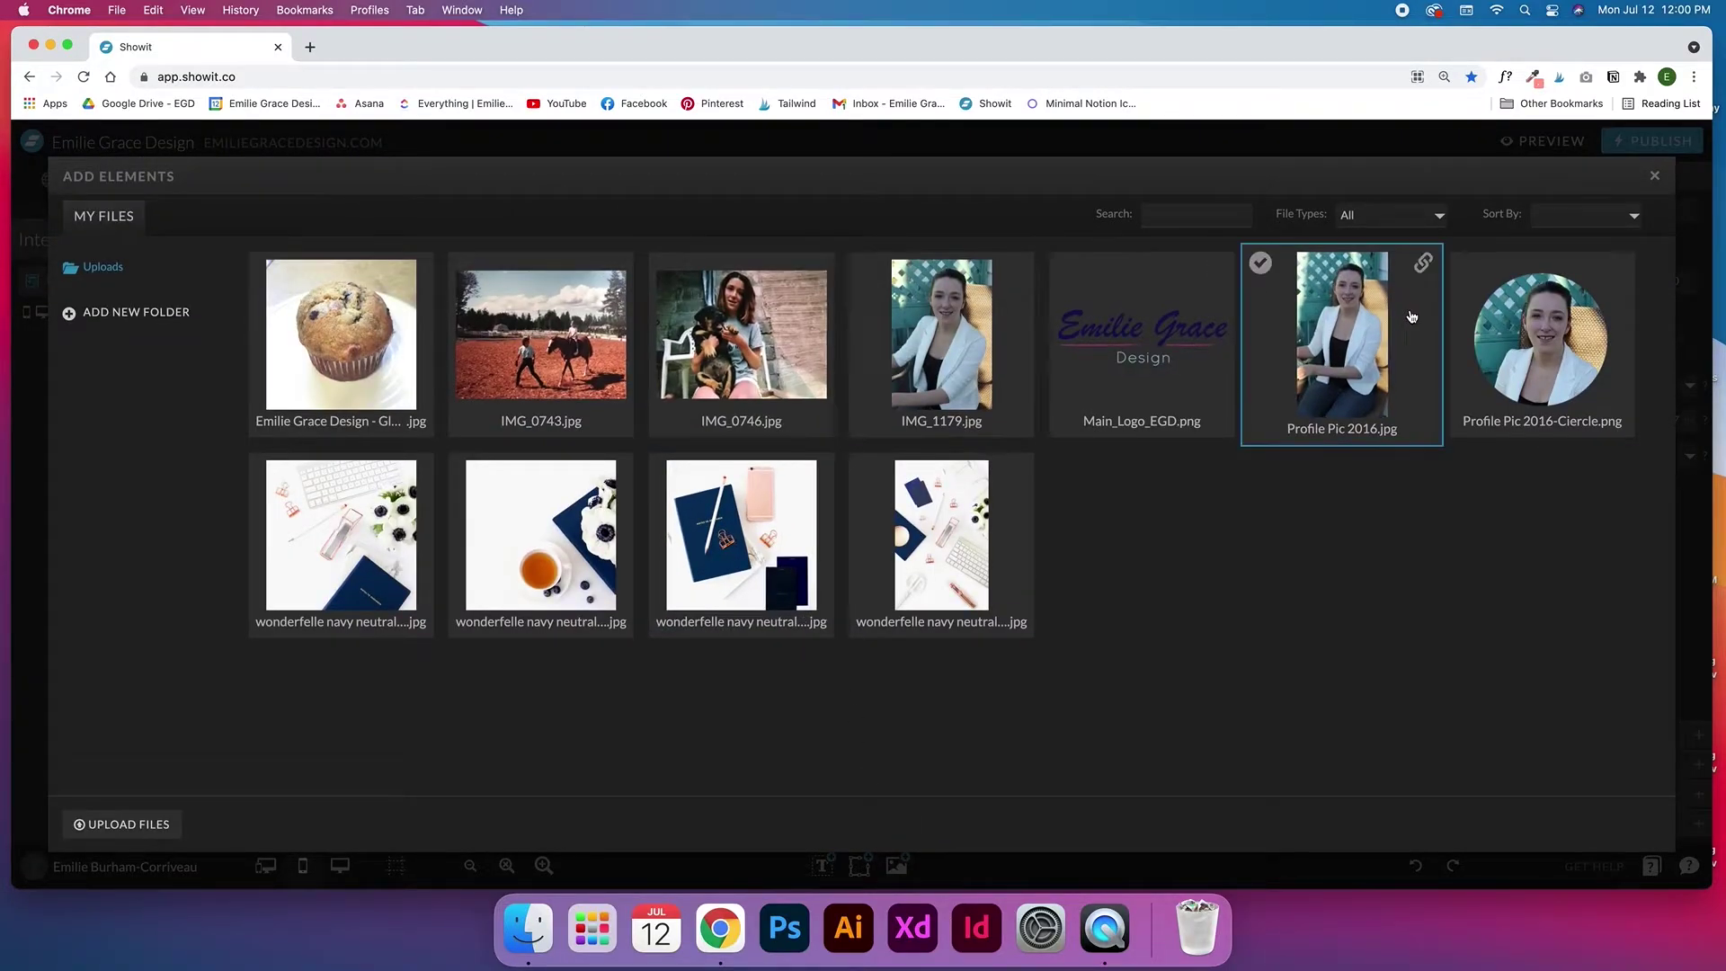
left_click(1565, 365)
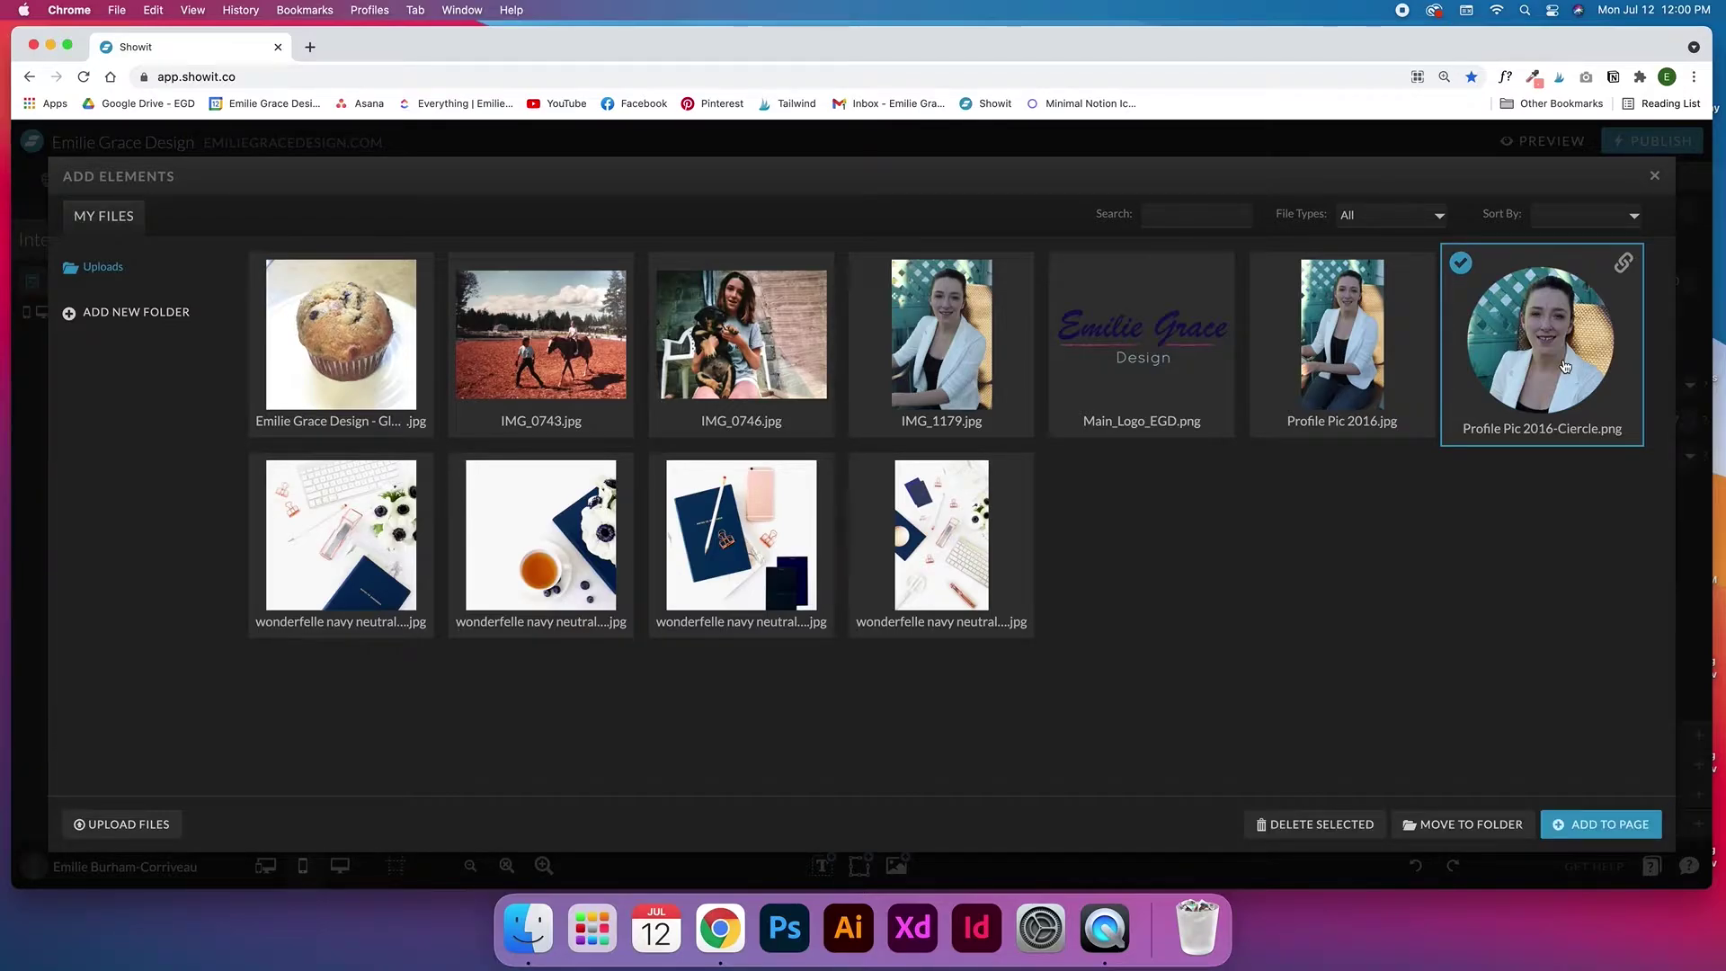
left_click(1609, 825)
left_click_drag(869, 534, 873, 455)
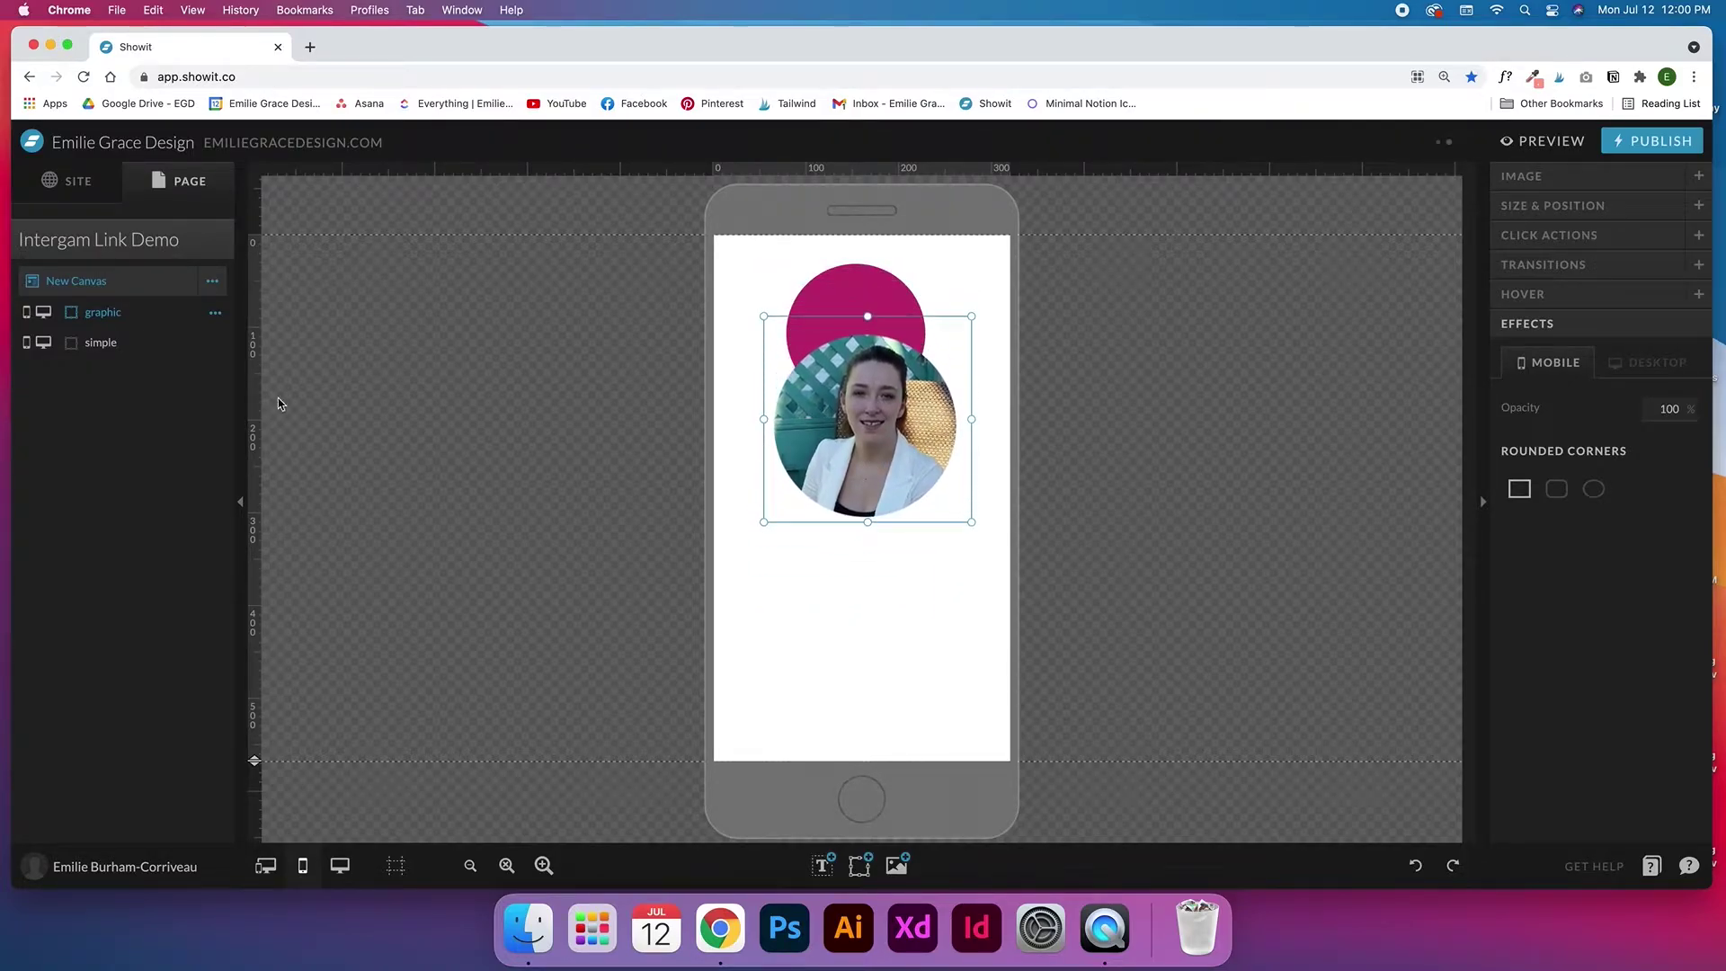
Rename the picture element as "Image", and shrink and place it inside the magenta circle to leave an even border
double_click(118, 319)
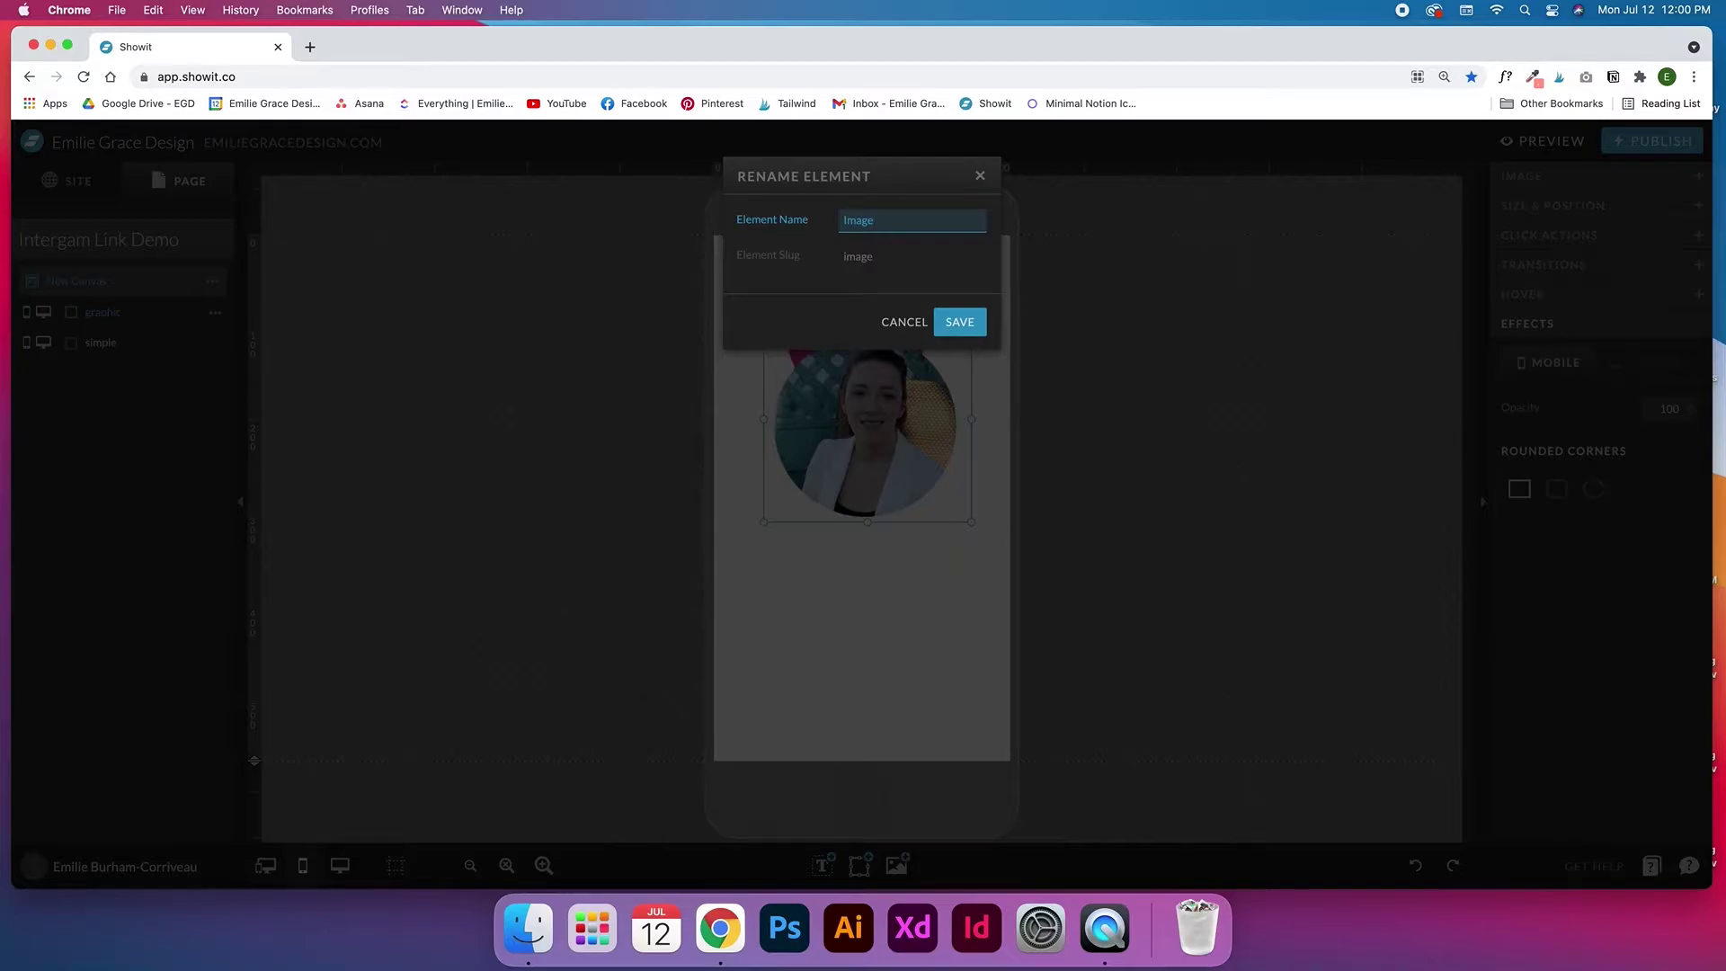
left_click(955, 331)
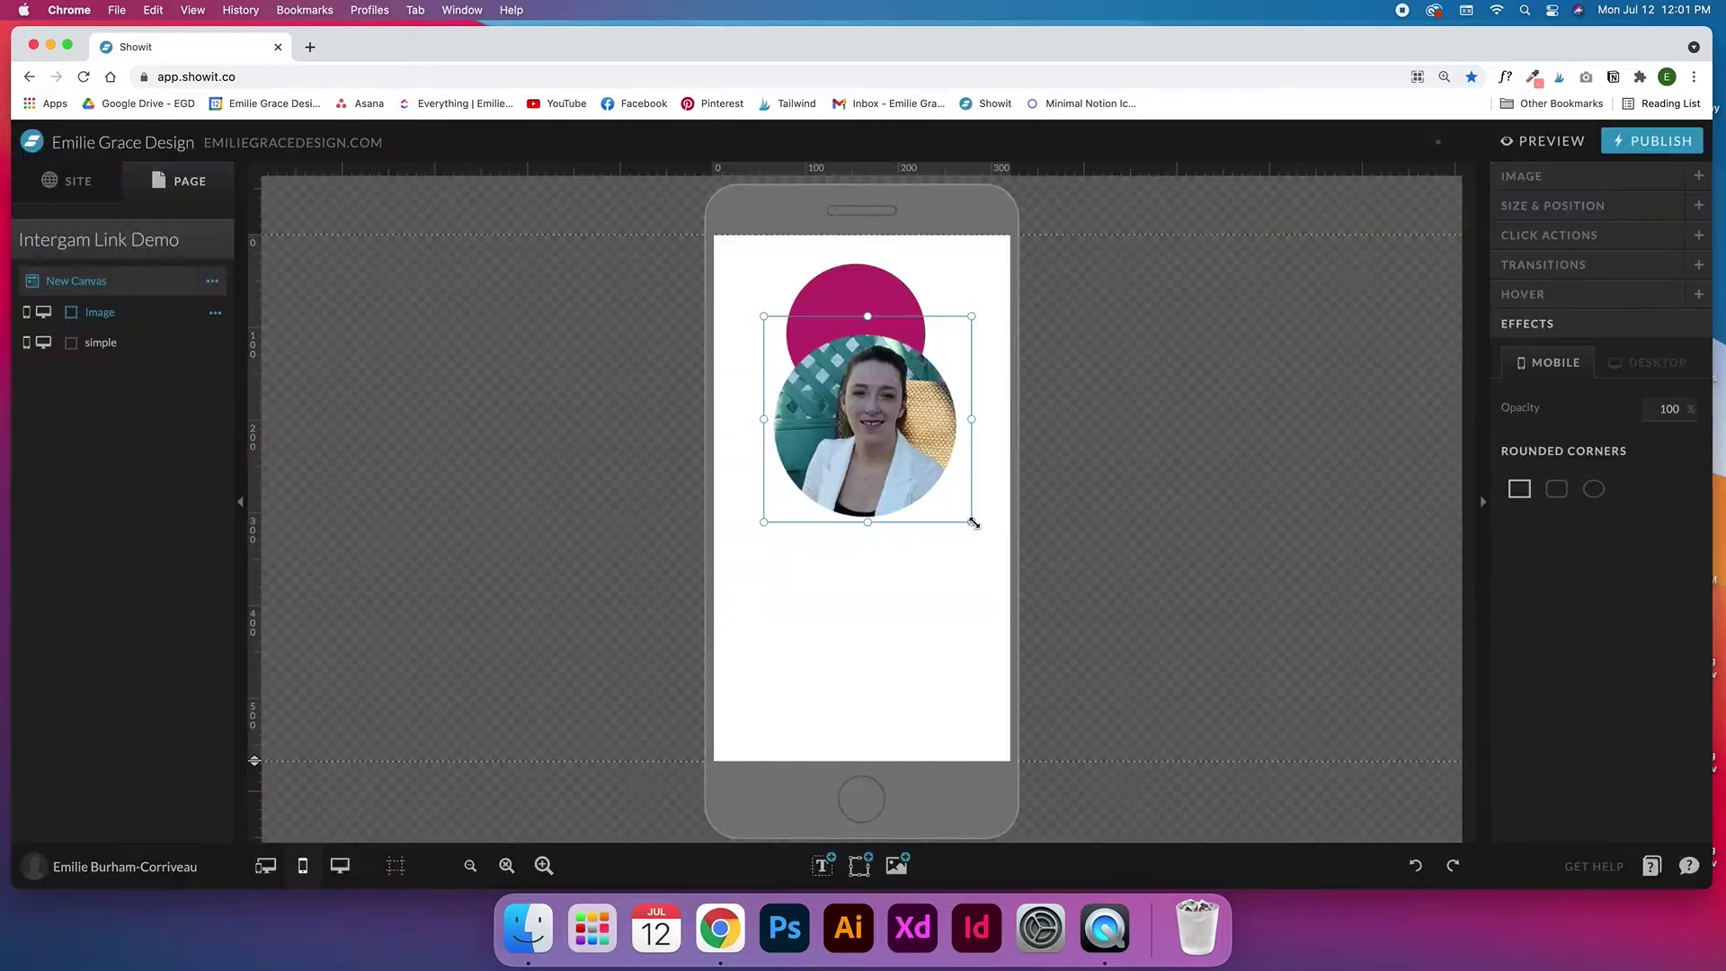
left_click_drag(972, 519, 875, 367)
left_click(1022, 363)
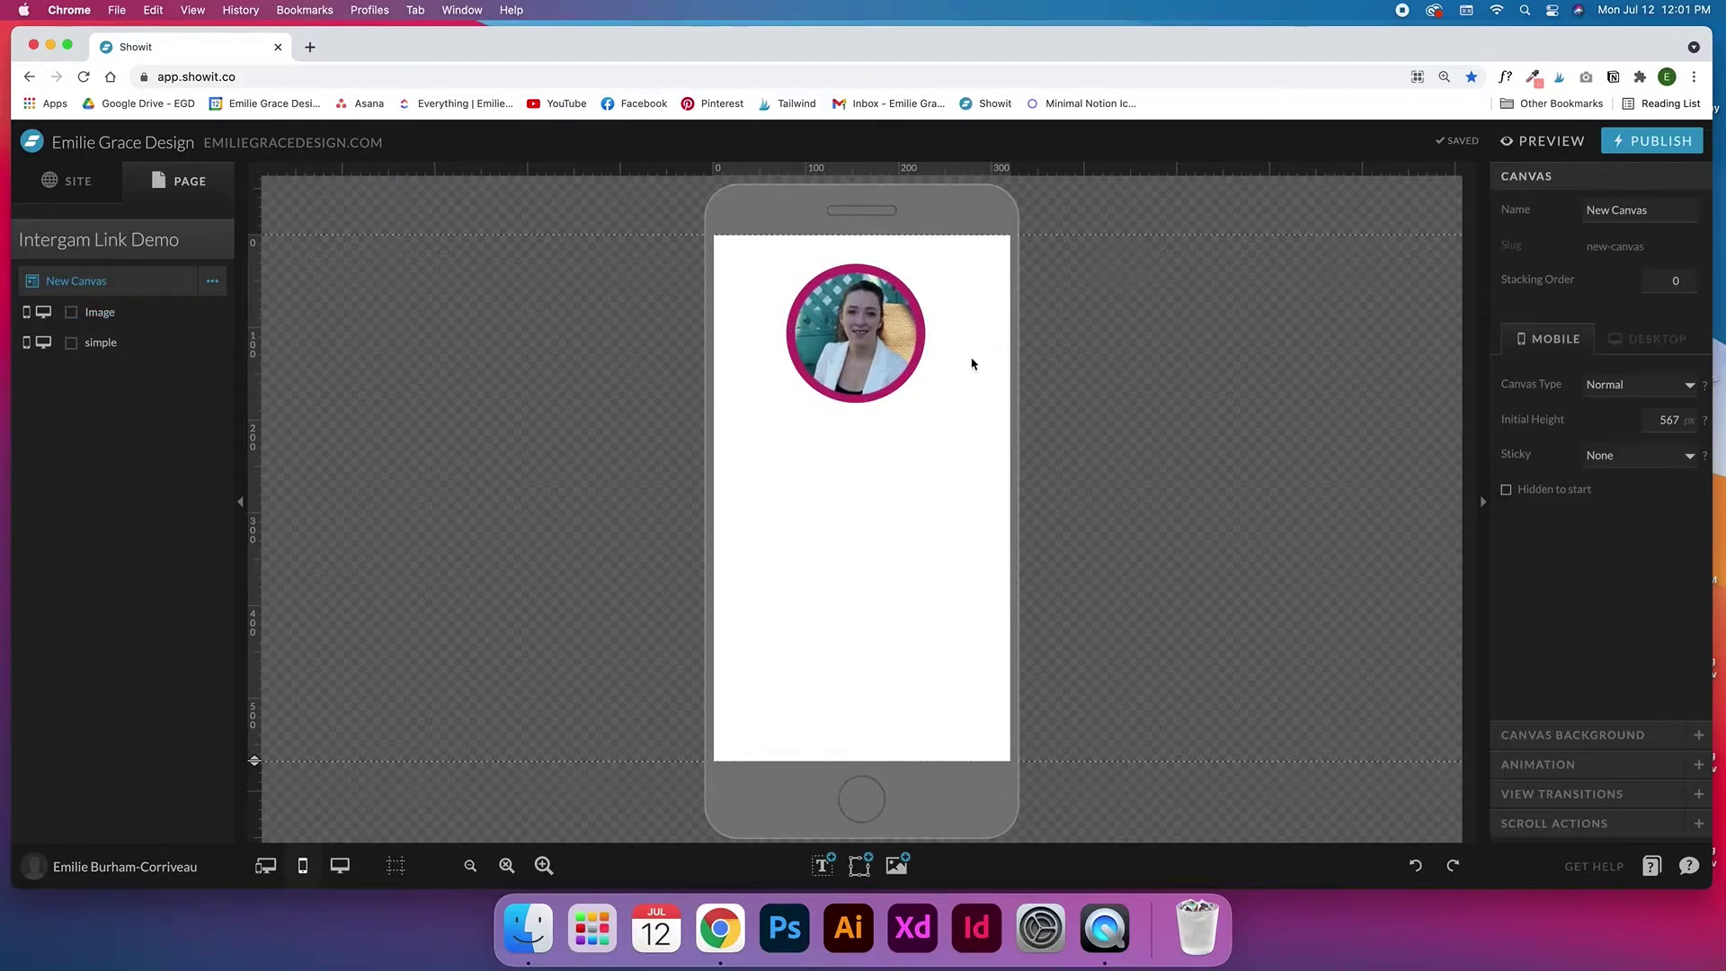
Align the profile picture and the magenta circle to each other's vertical and horizontal centers
left_click_drag(908, 296, 760, 419)
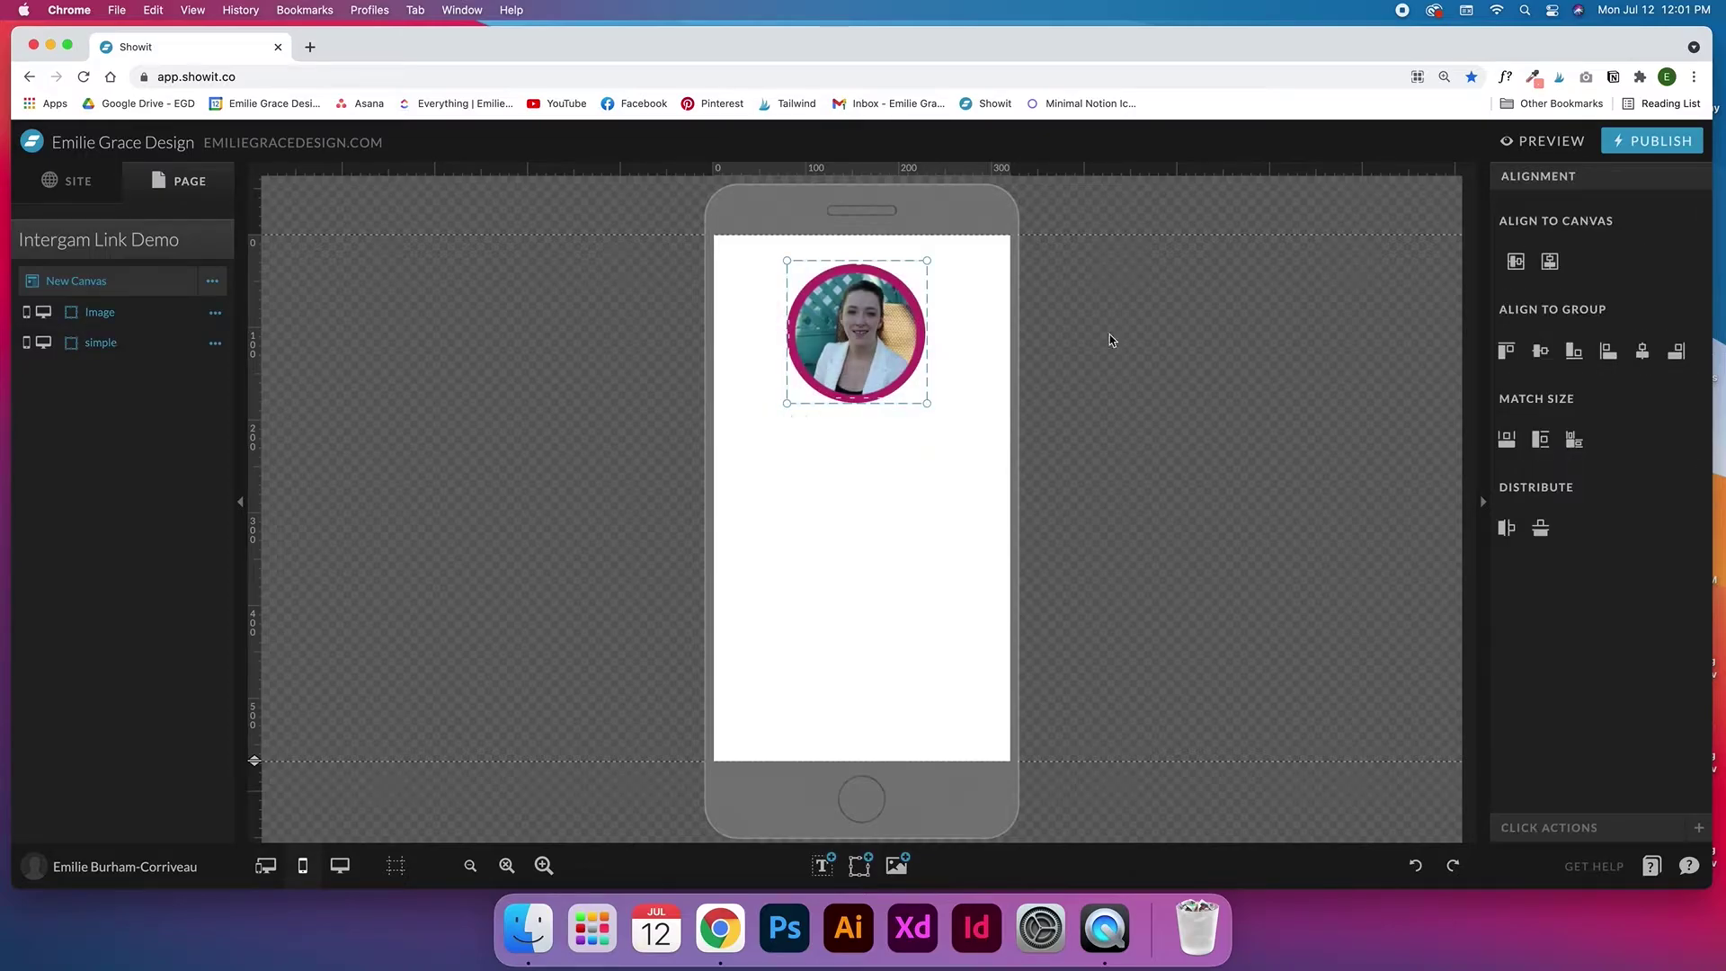
left_click(1540, 353)
left_click(1643, 353)
left_click(986, 410)
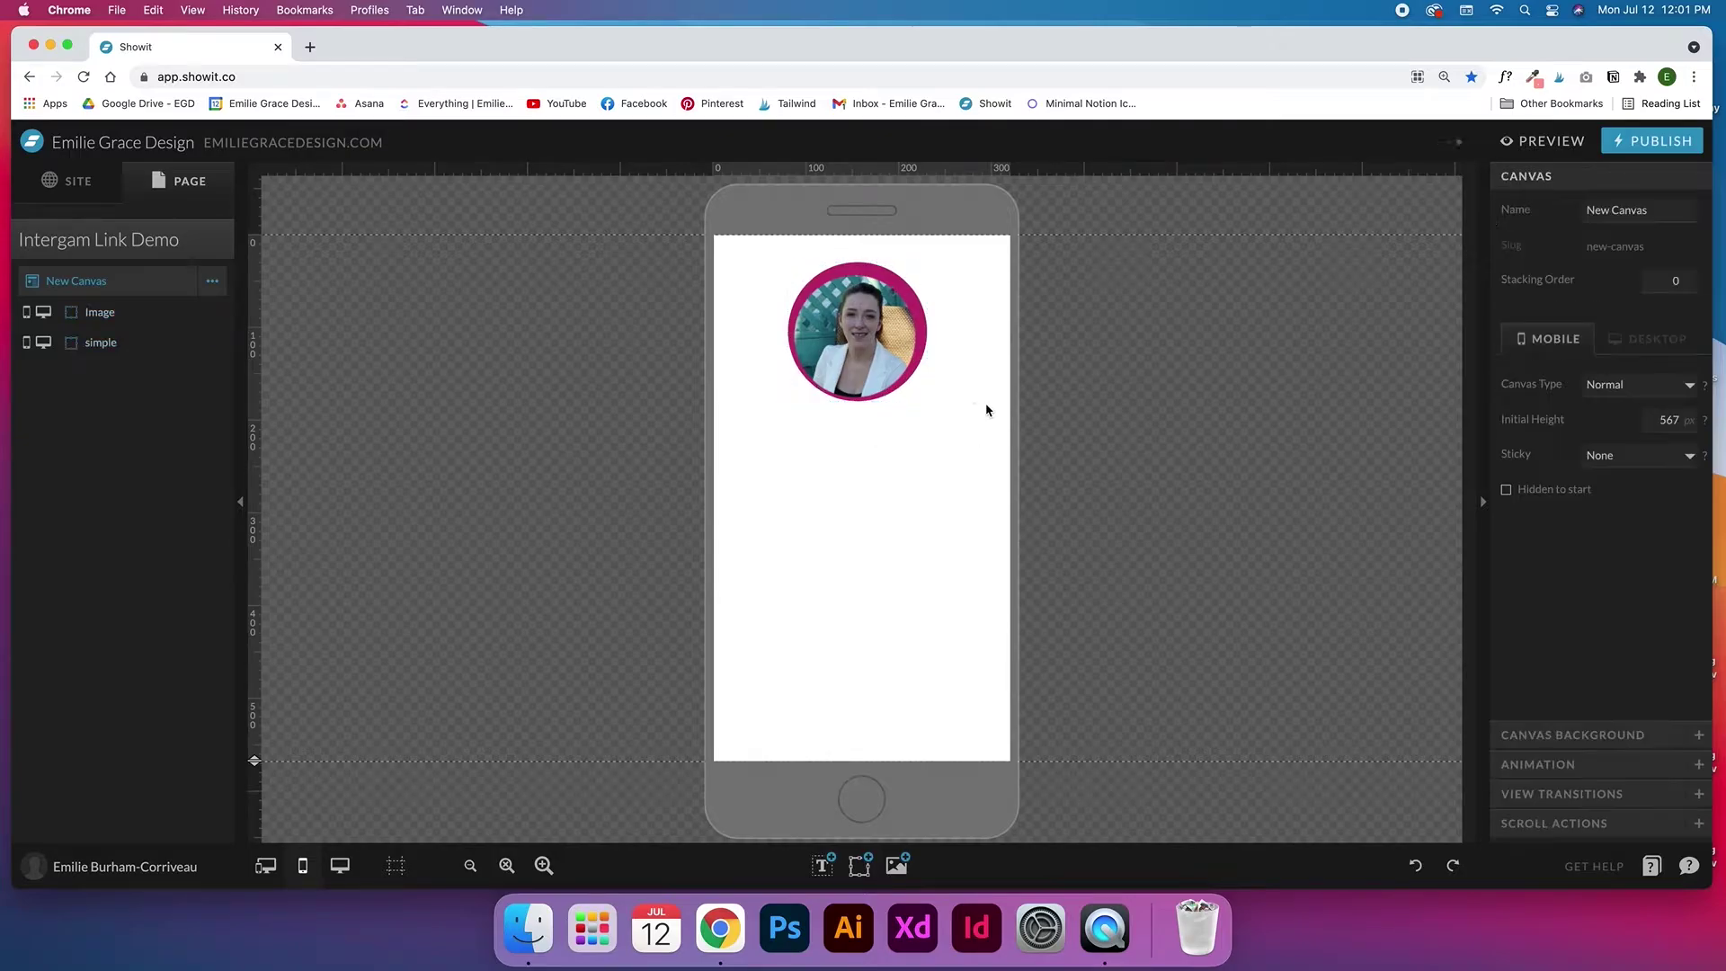
Shrink the magenta circle slightly for a thinner border and realign it with the profile picture
left_click(100, 342)
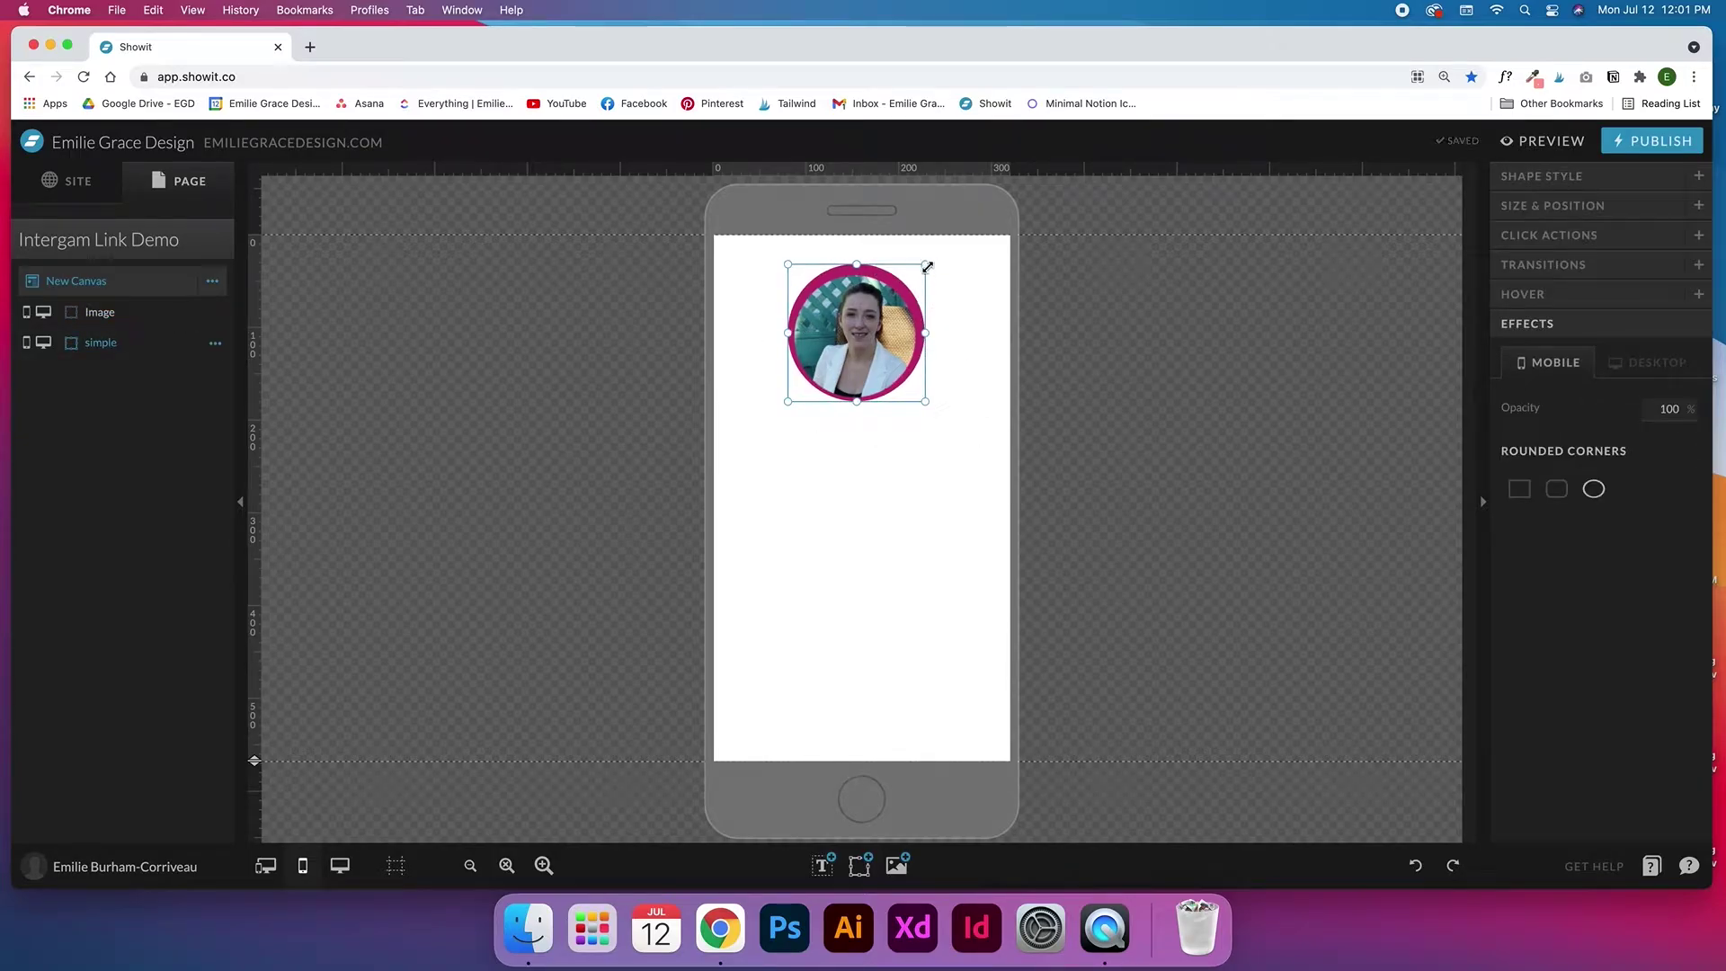
left_click_drag(967, 274, 729, 397)
left_click(1538, 360)
Center the profile picture and circle together horizontally on the canvas
left_click(842, 339)
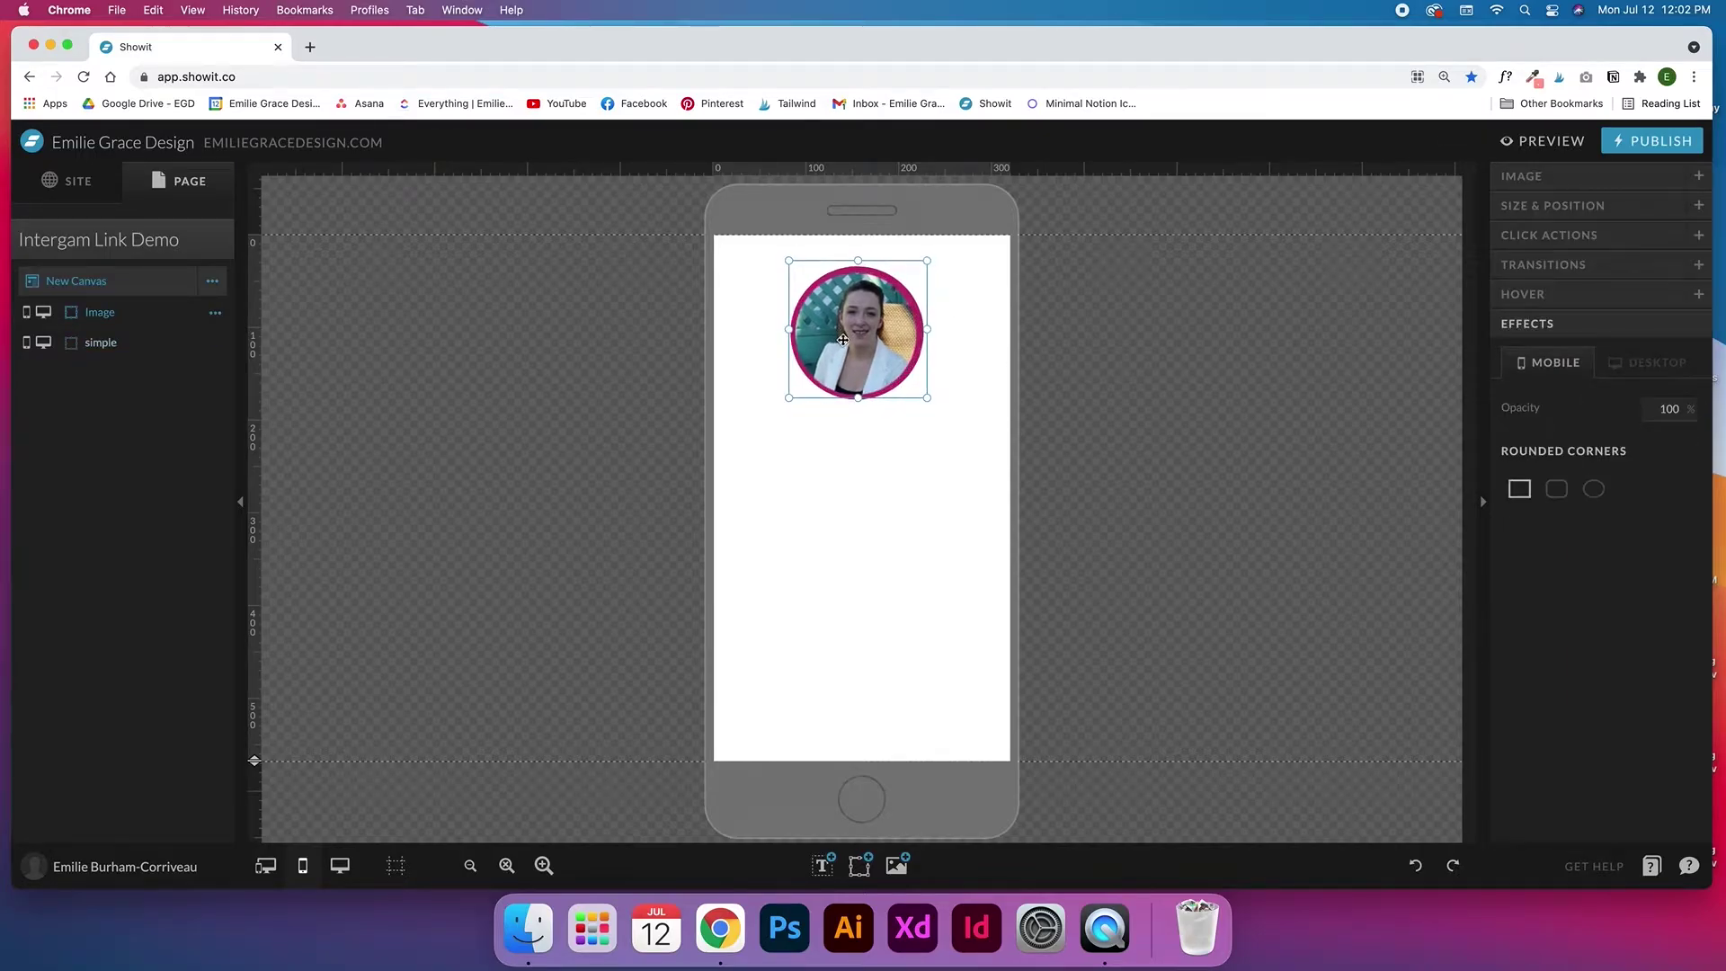
left_click(967, 309)
left_click_drag(951, 268, 728, 412)
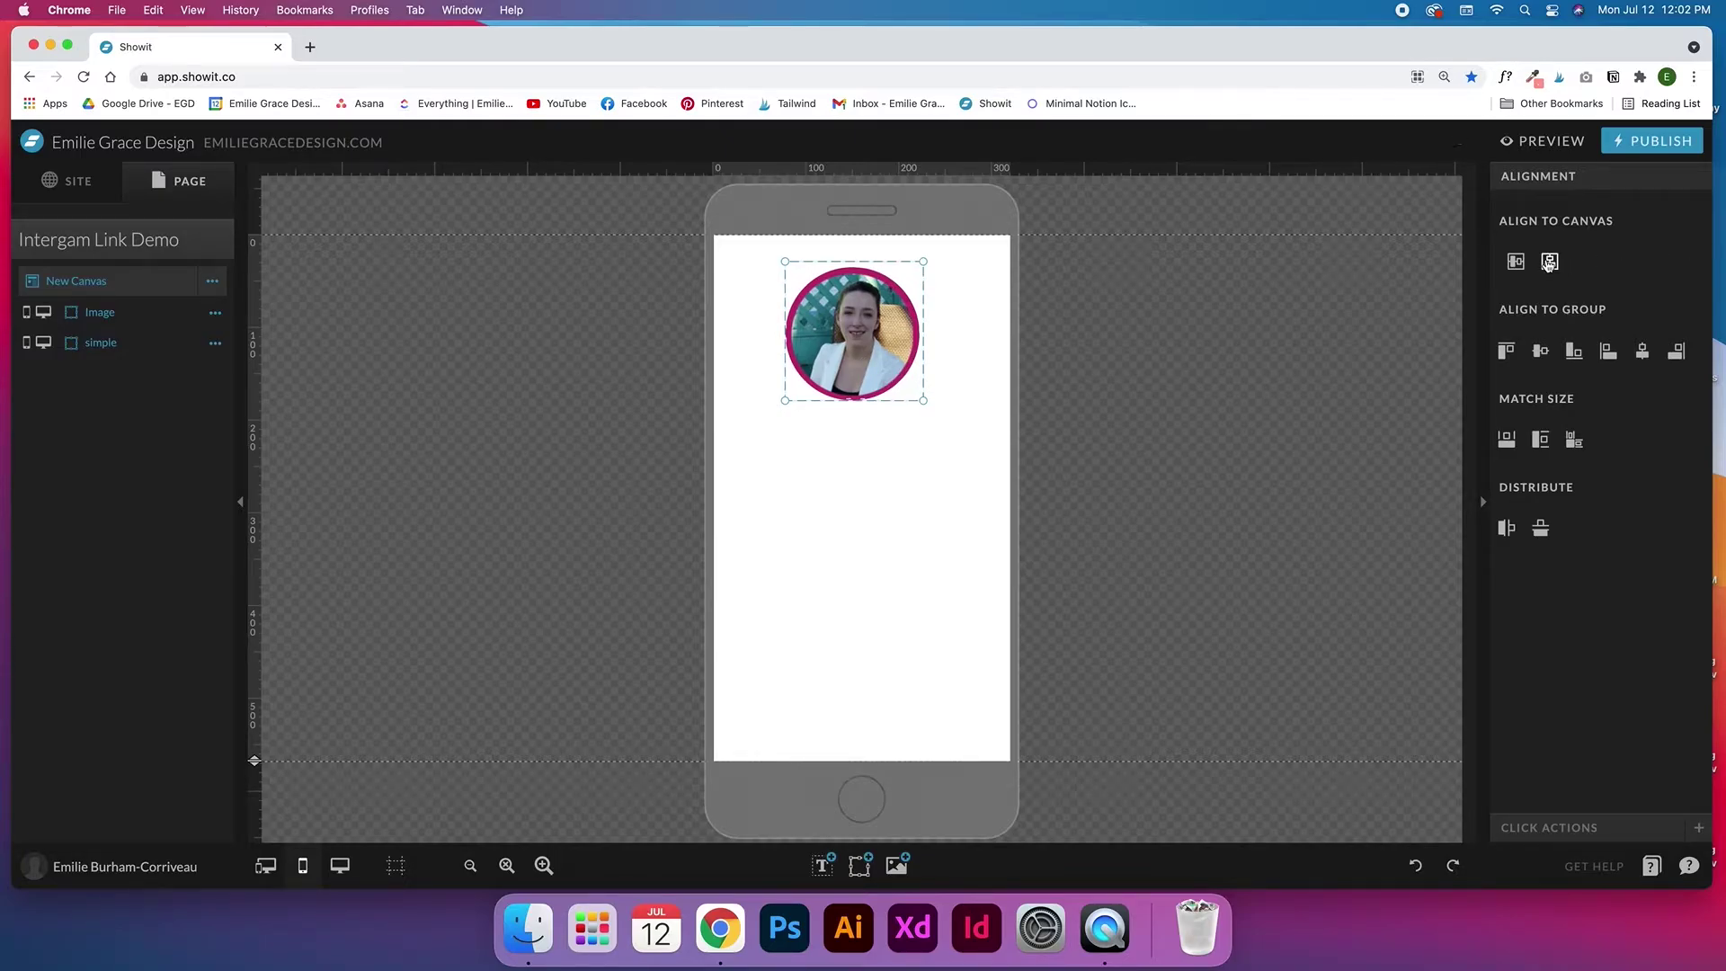
left_click(1548, 261)
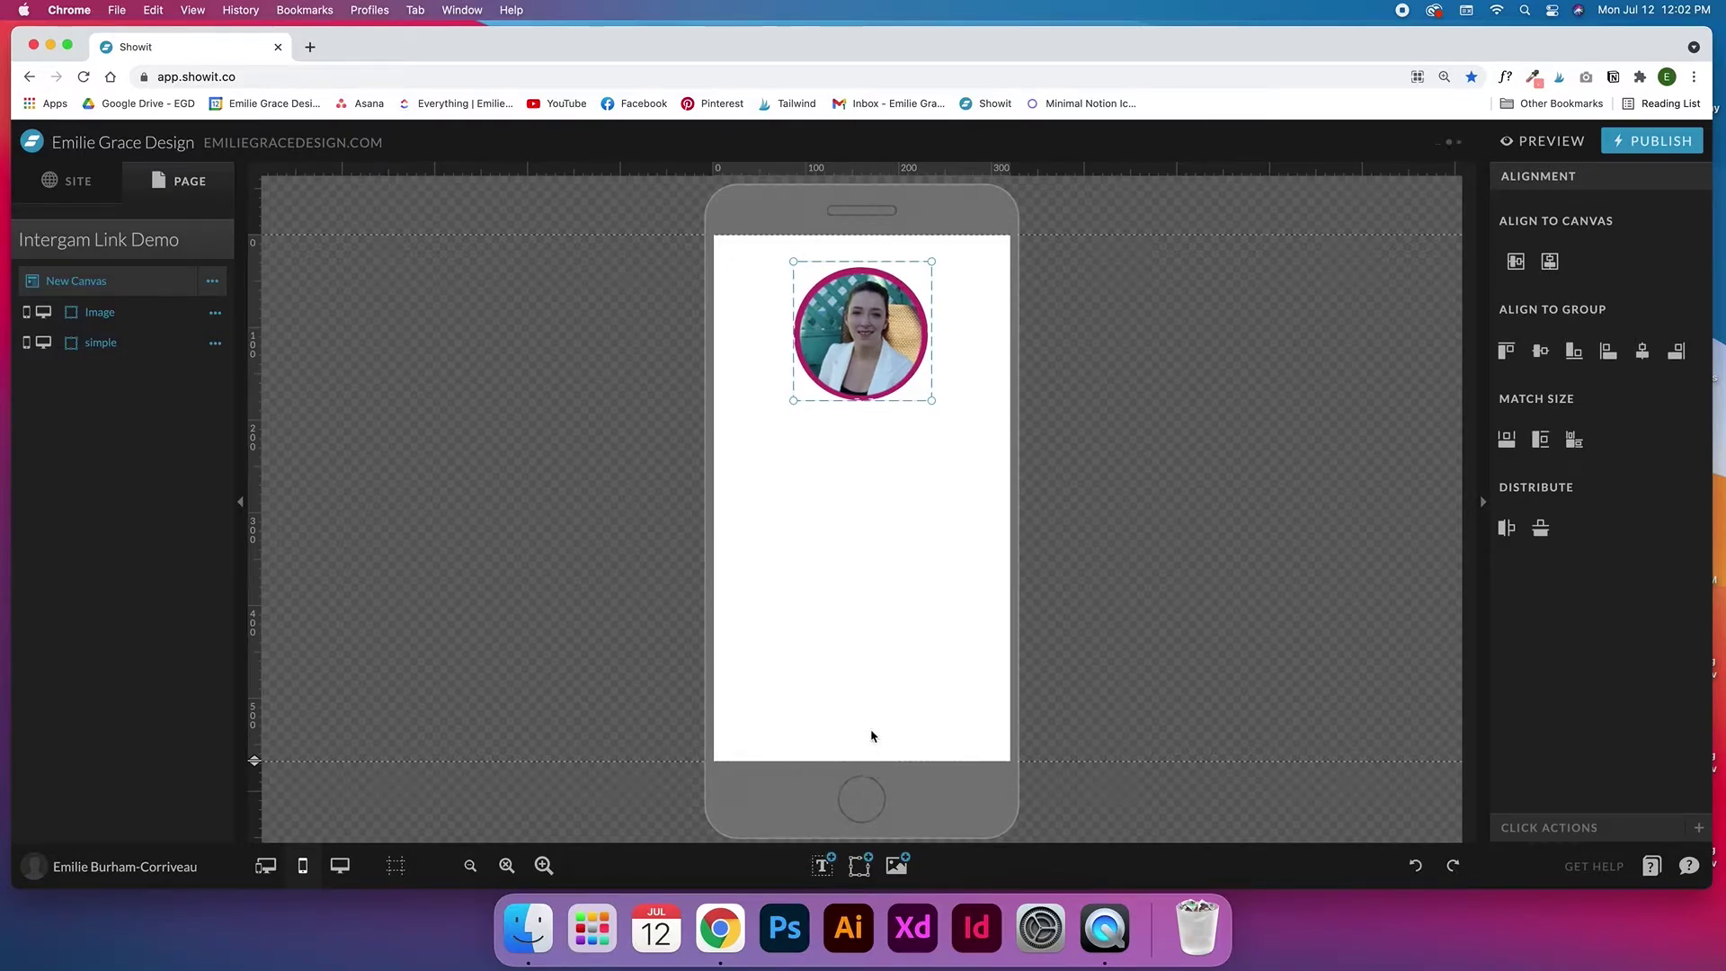
left_click(901, 244)
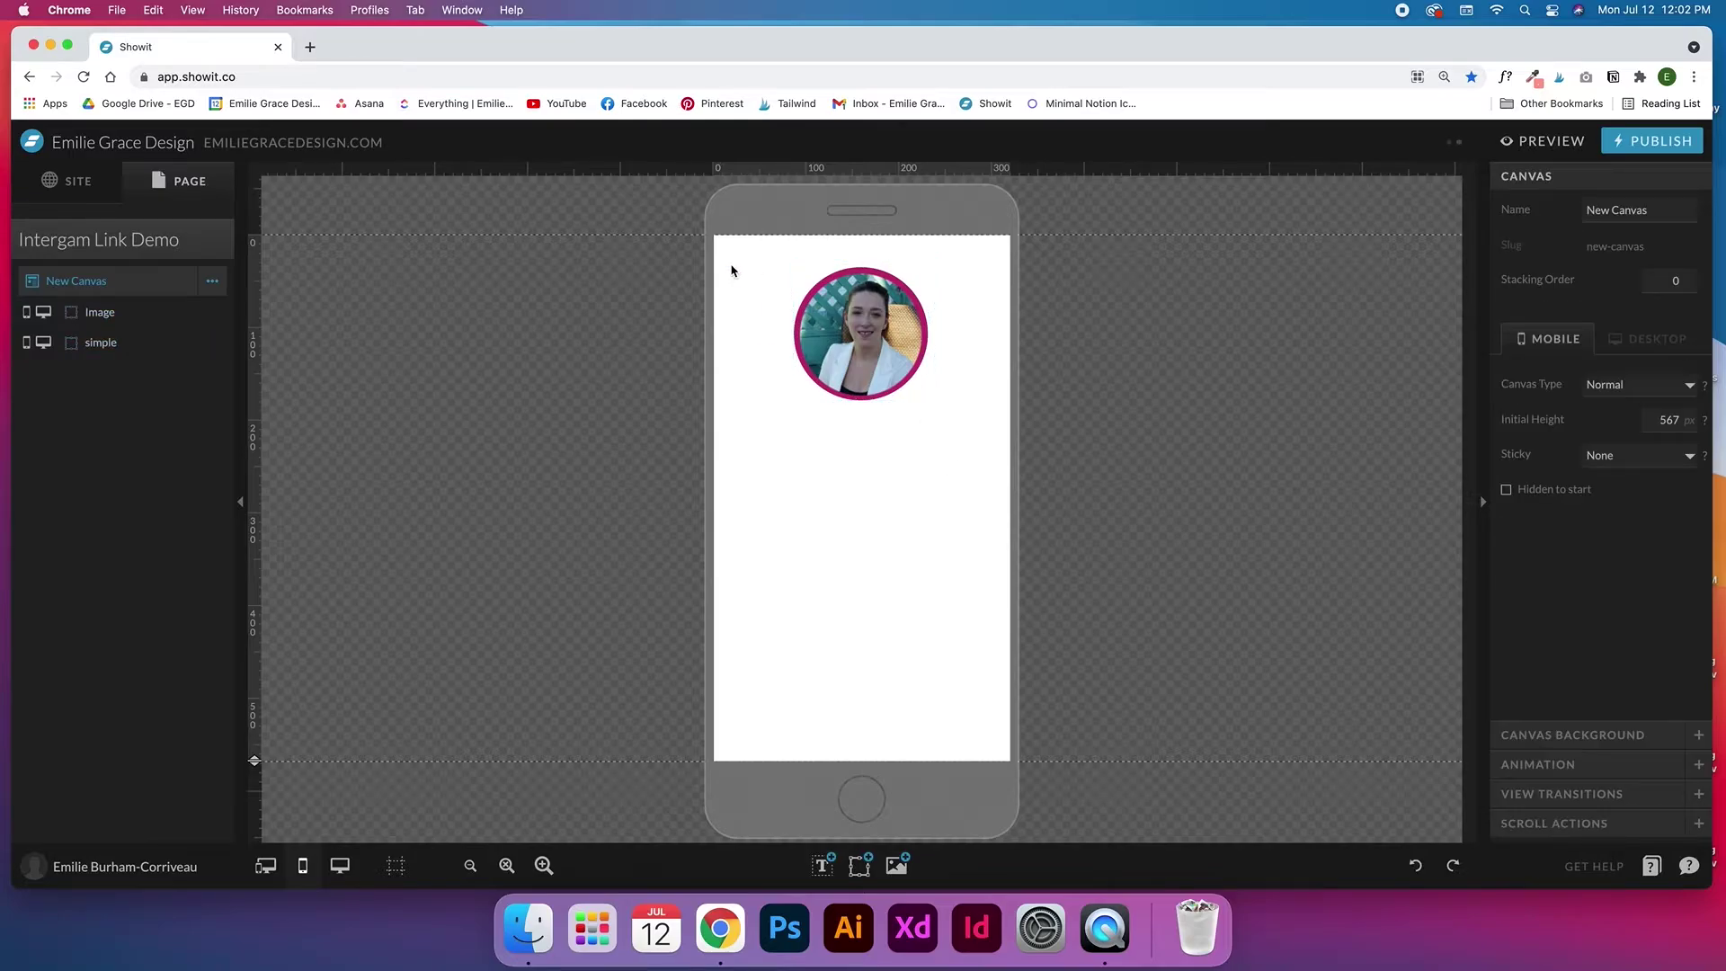
Change the fill color of the circle behind the picture to palette color 4, the muted teal
left_click(101, 345)
left_click(1614, 182)
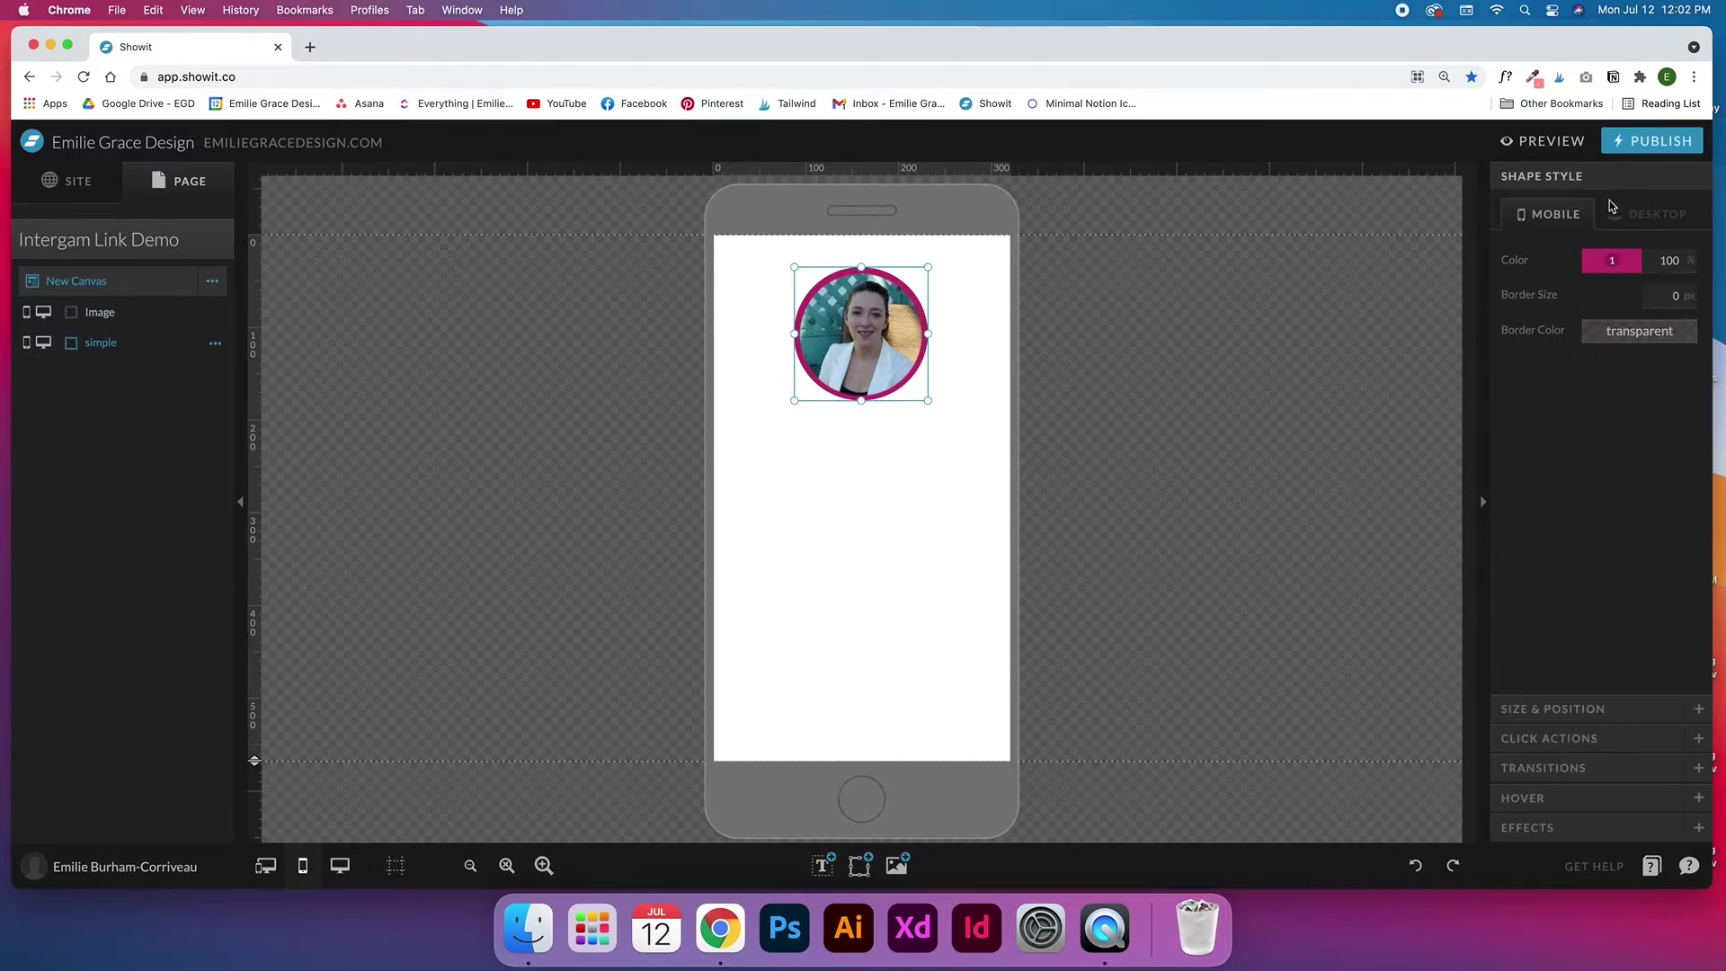
left_click(1613, 262)
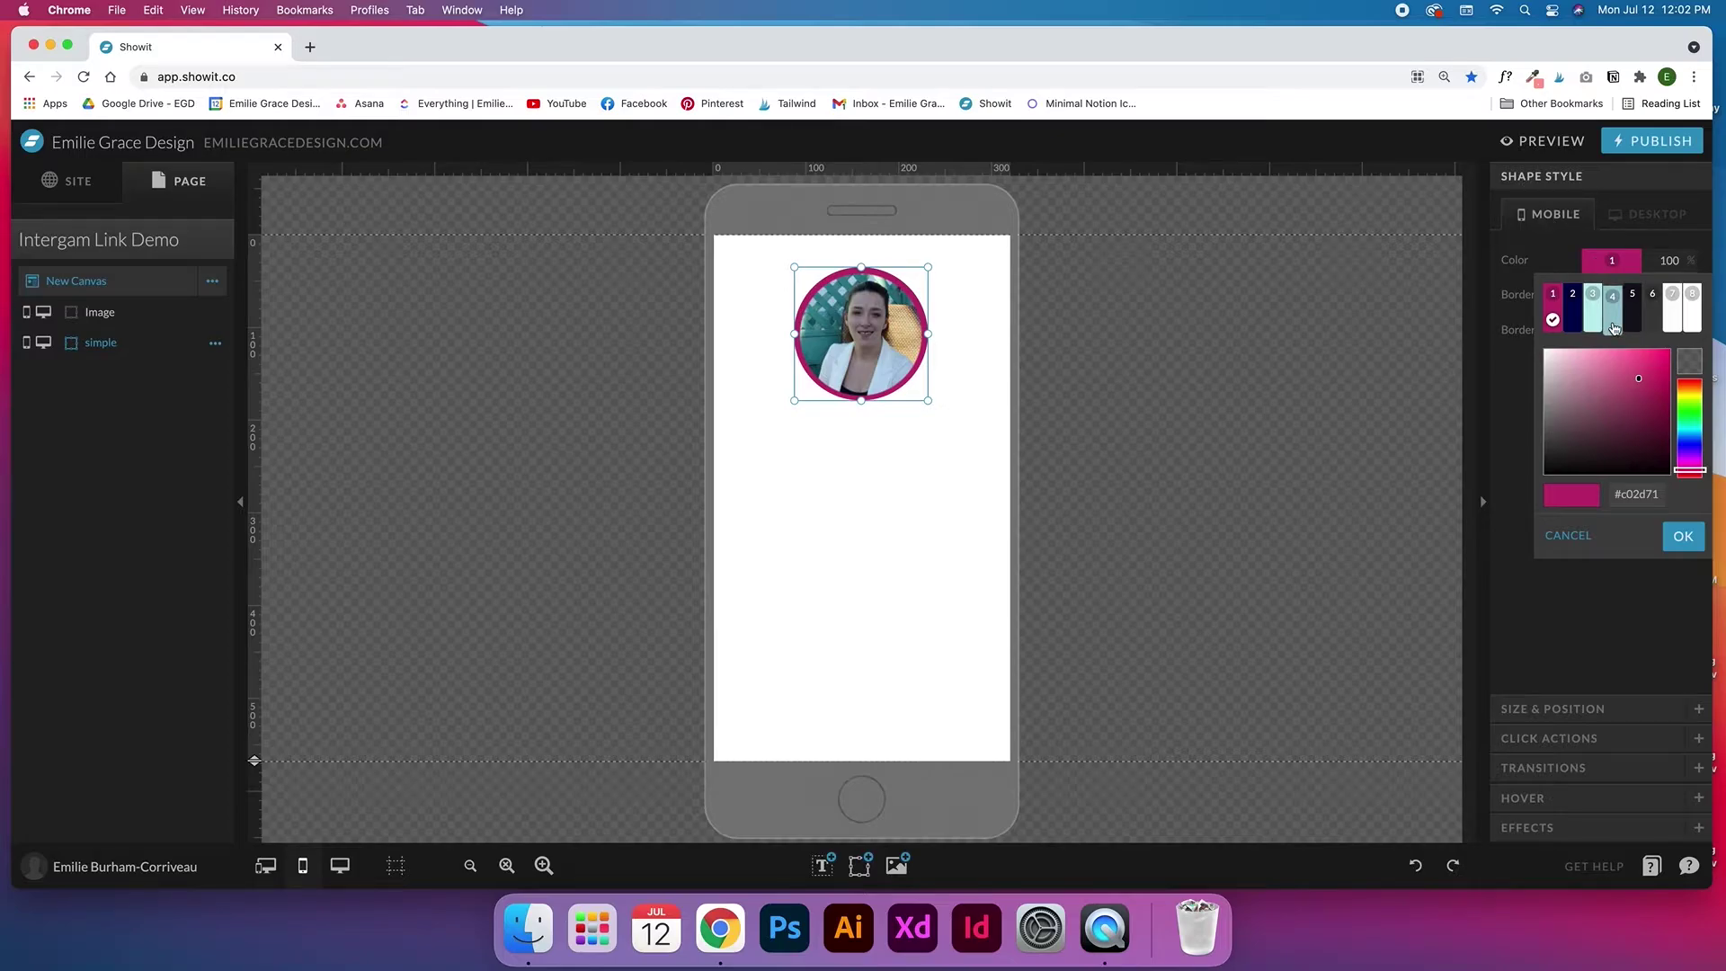
left_click(1614, 310)
left_click(931, 321)
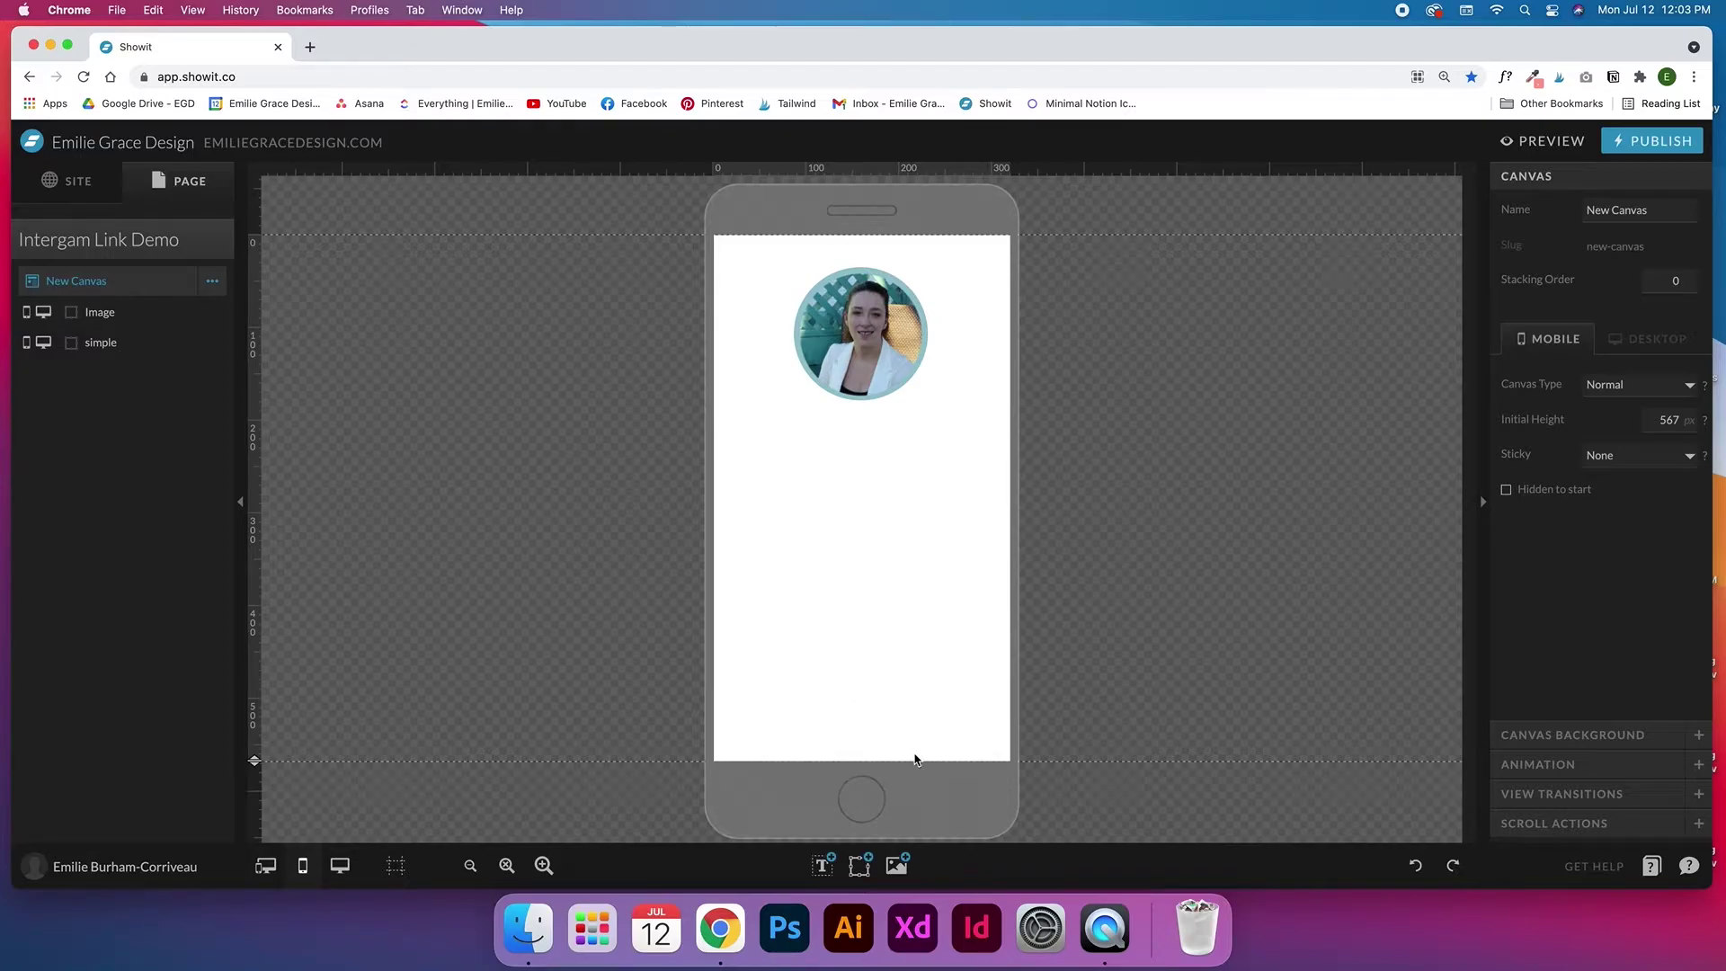
Add a wide, thin rectangle below the profile picture and fill it with palette color 4, the muted teal
mouse_move(861, 870)
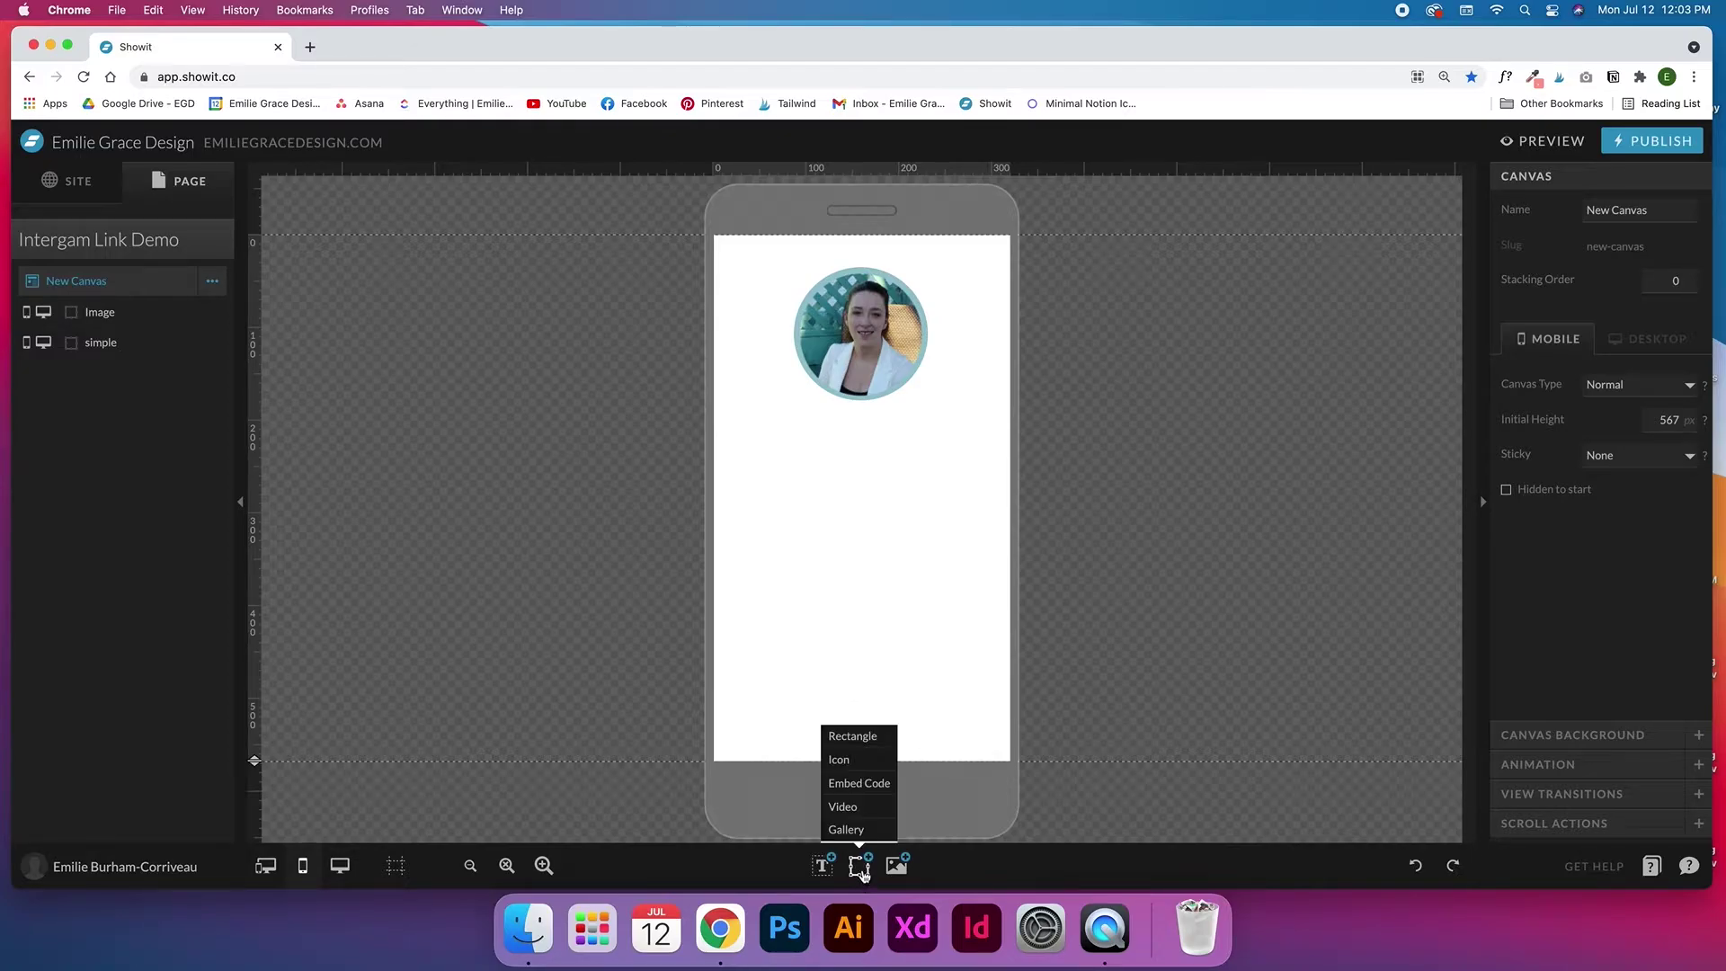
left_click(859, 735)
left_click_drag(862, 333, 875, 444)
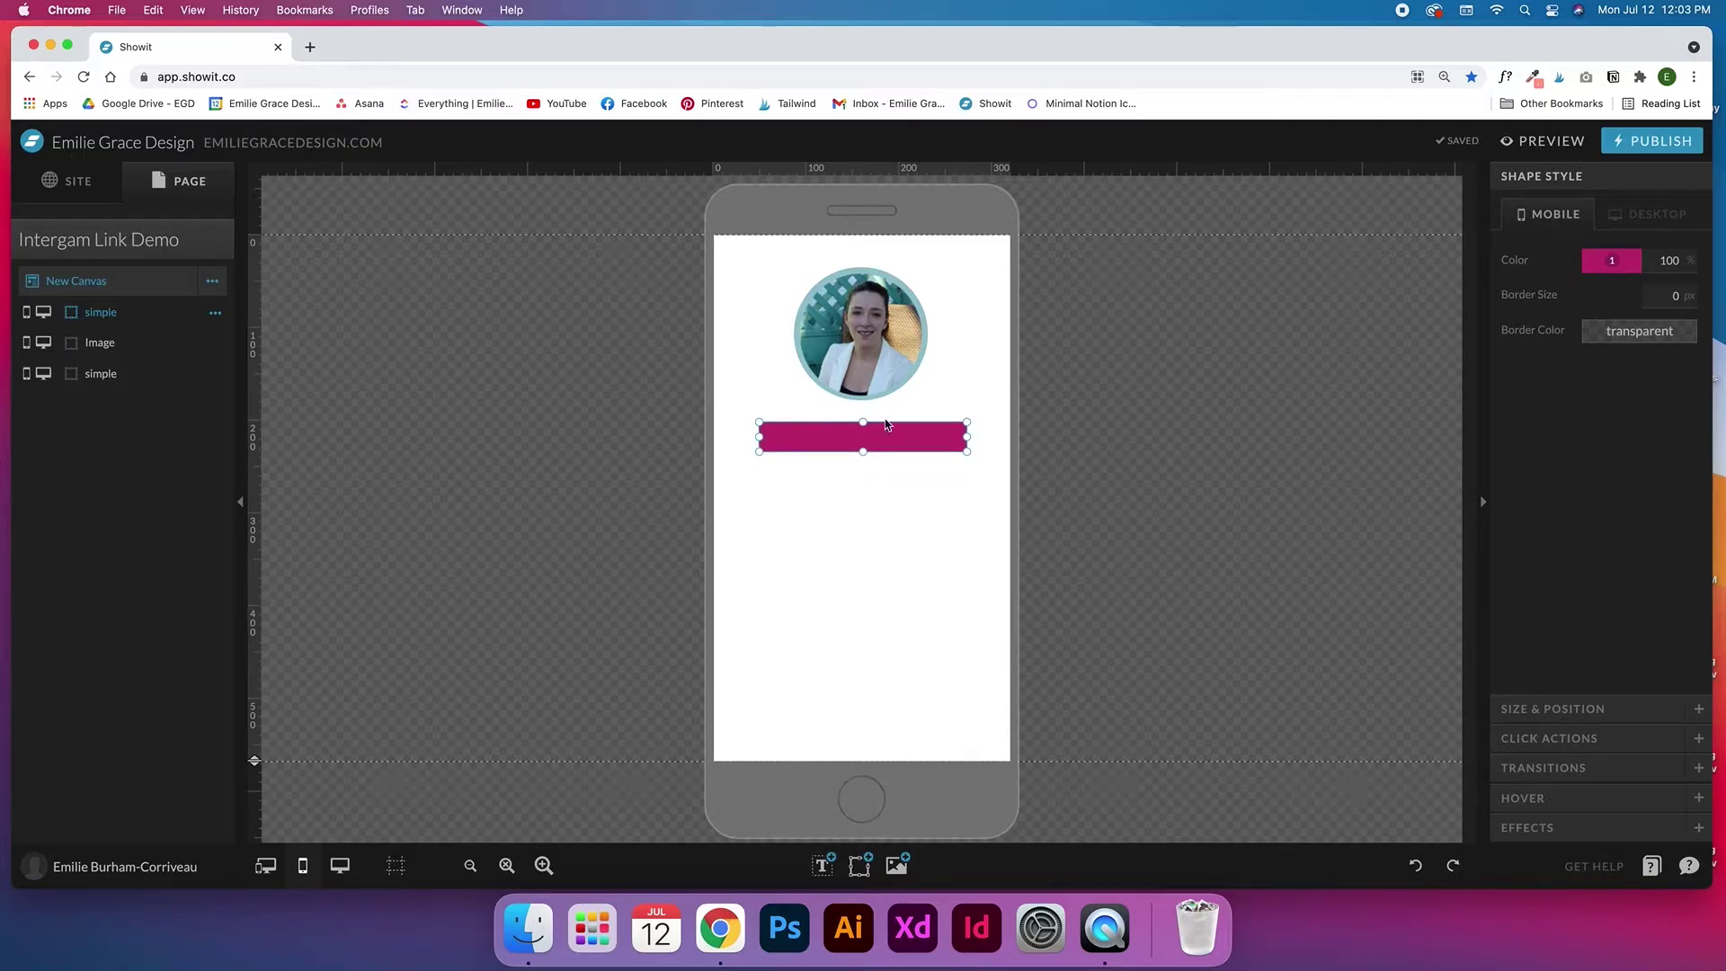
left_click(1630, 270)
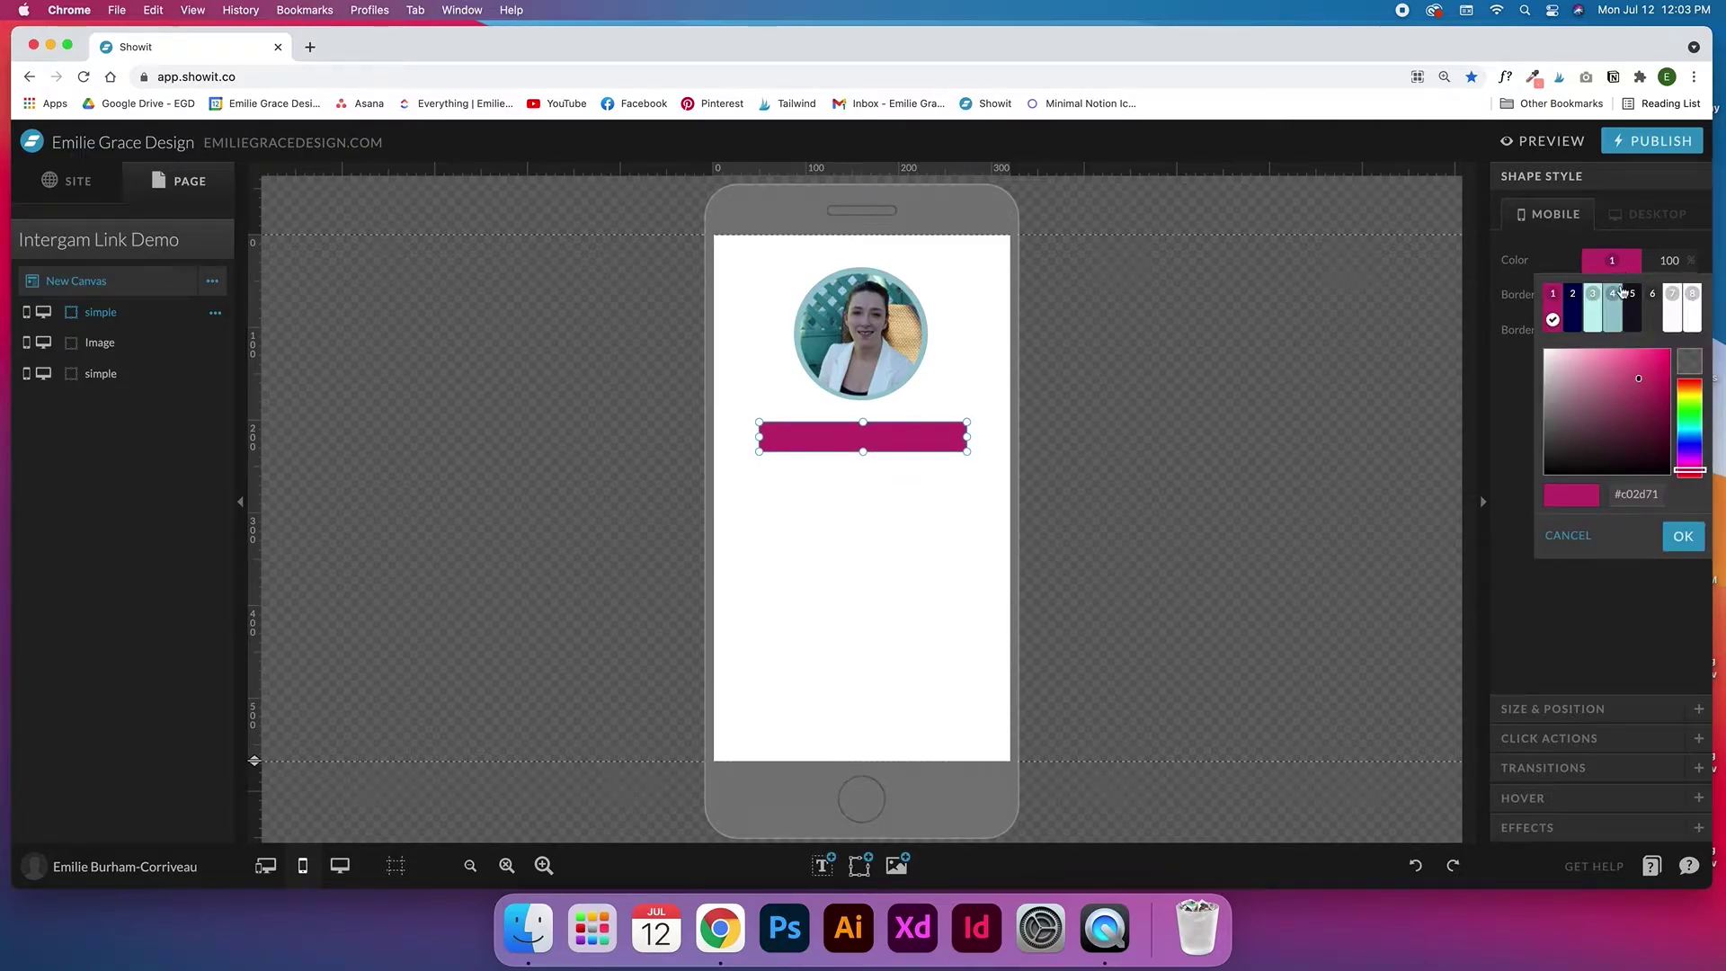
left_click(1620, 292)
left_click_drag(892, 435, 890, 444)
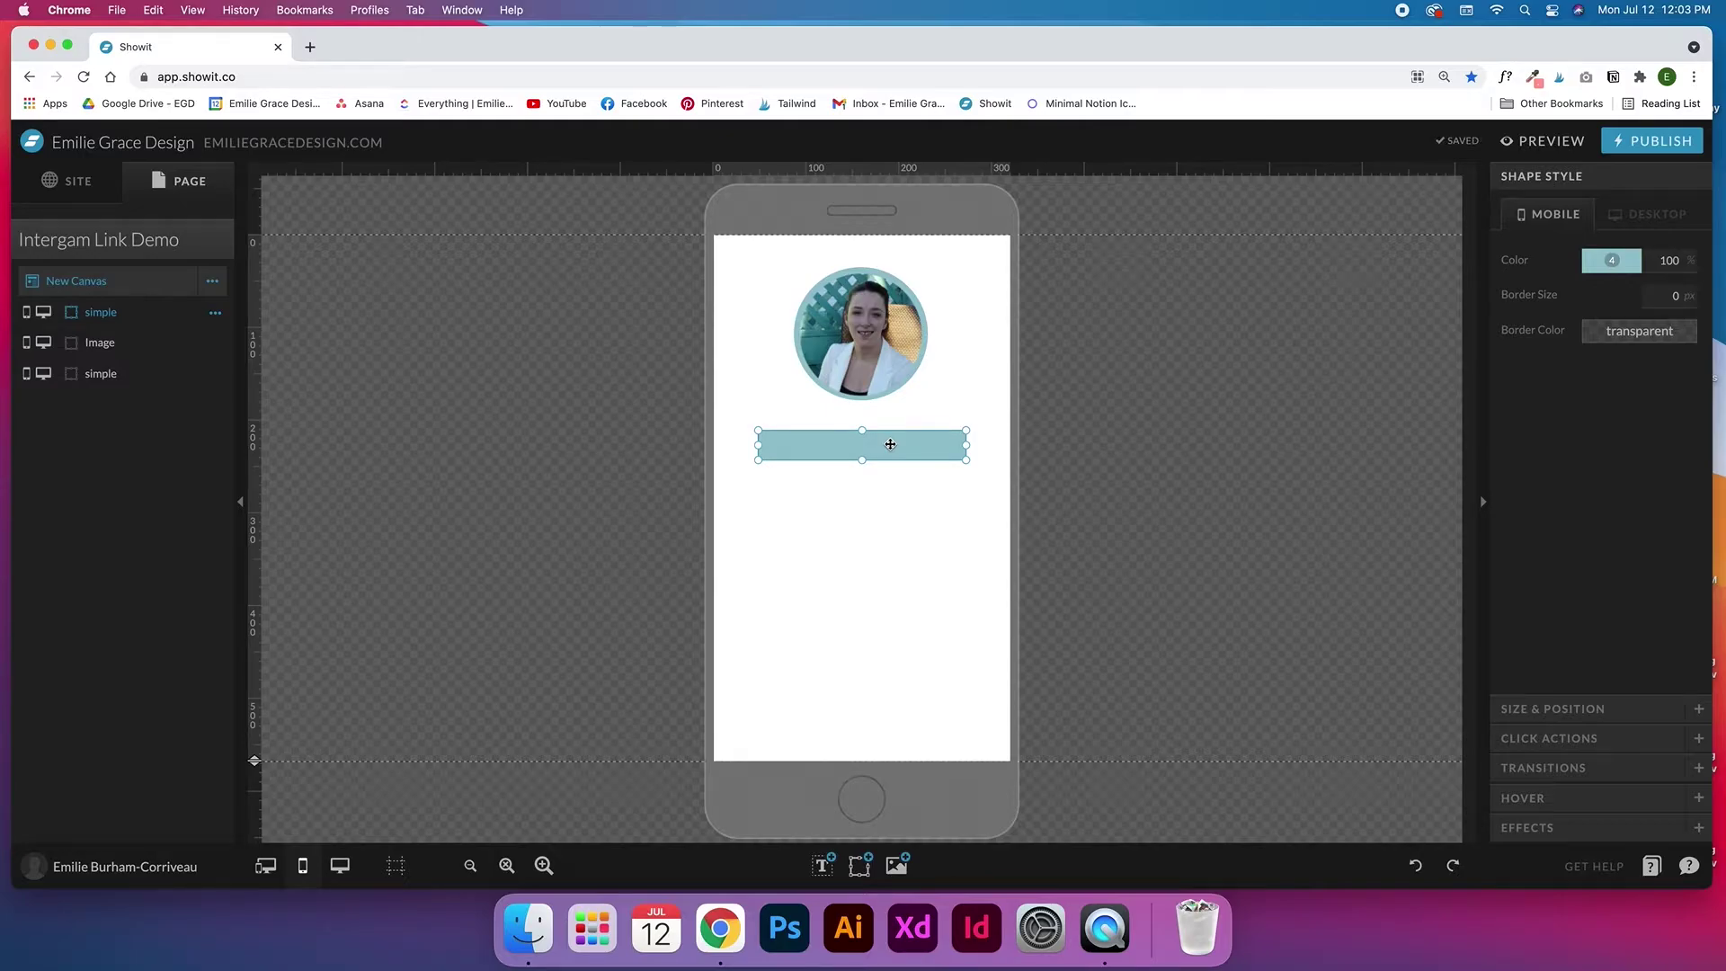
left_click(978, 440)
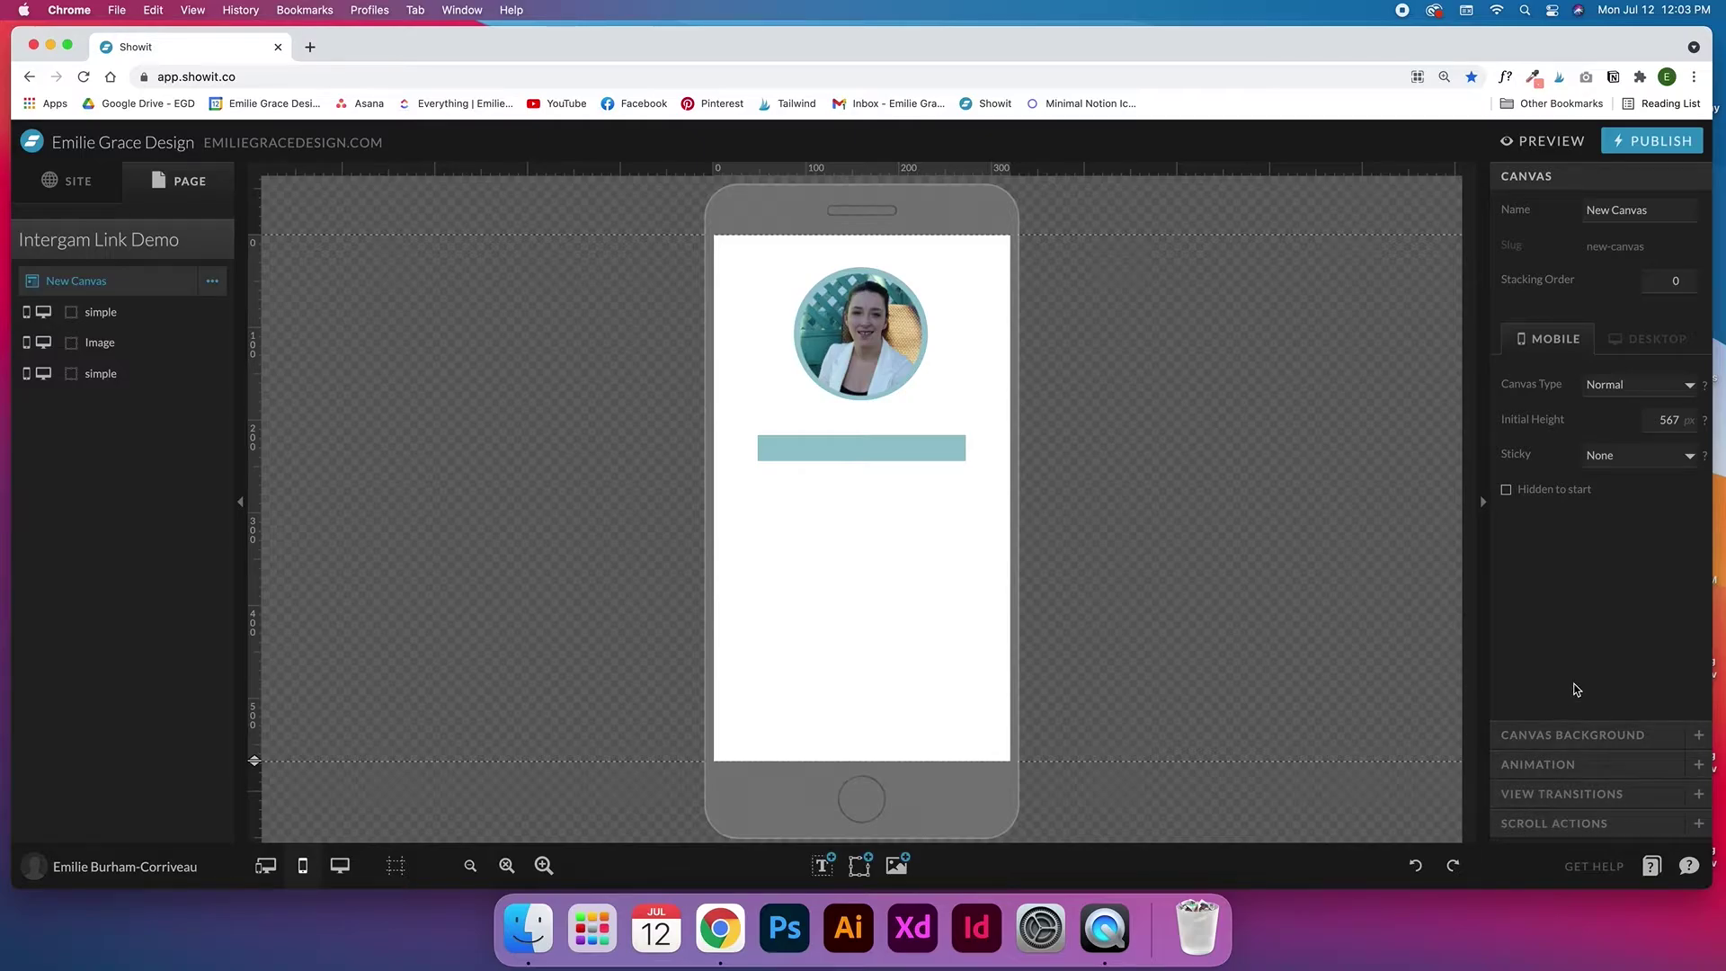
Give the teal rectangle rounded corners with a 5 px radius
left_click(950, 446)
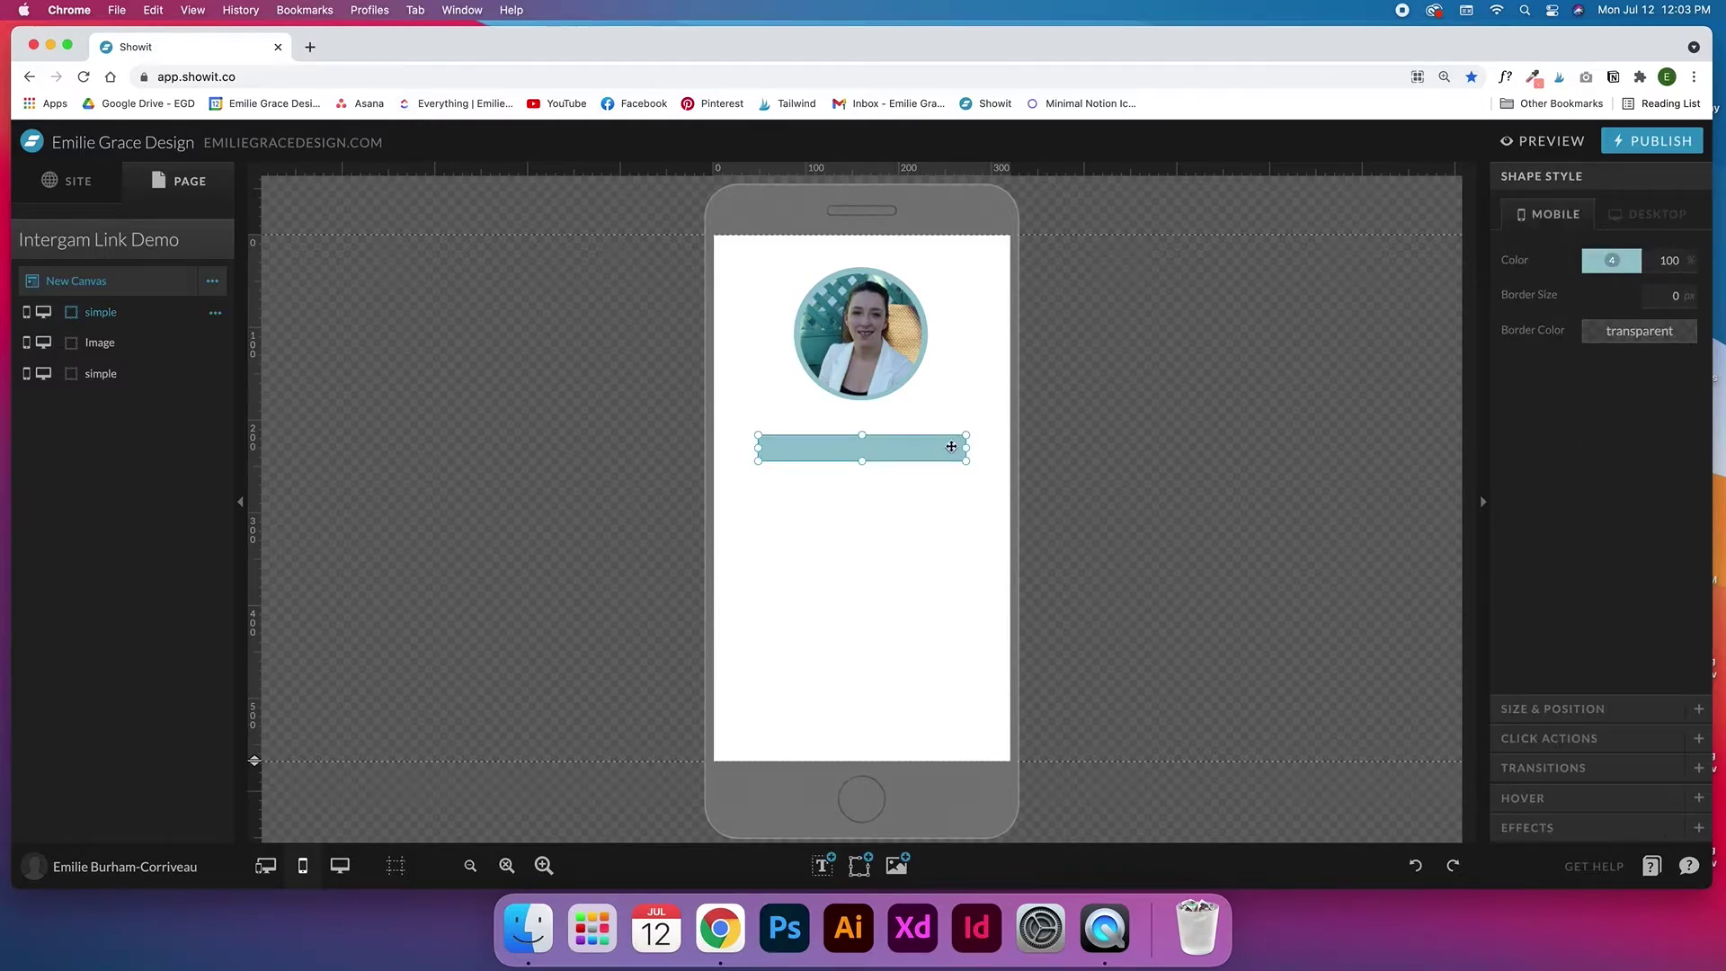
left_click(1551, 831)
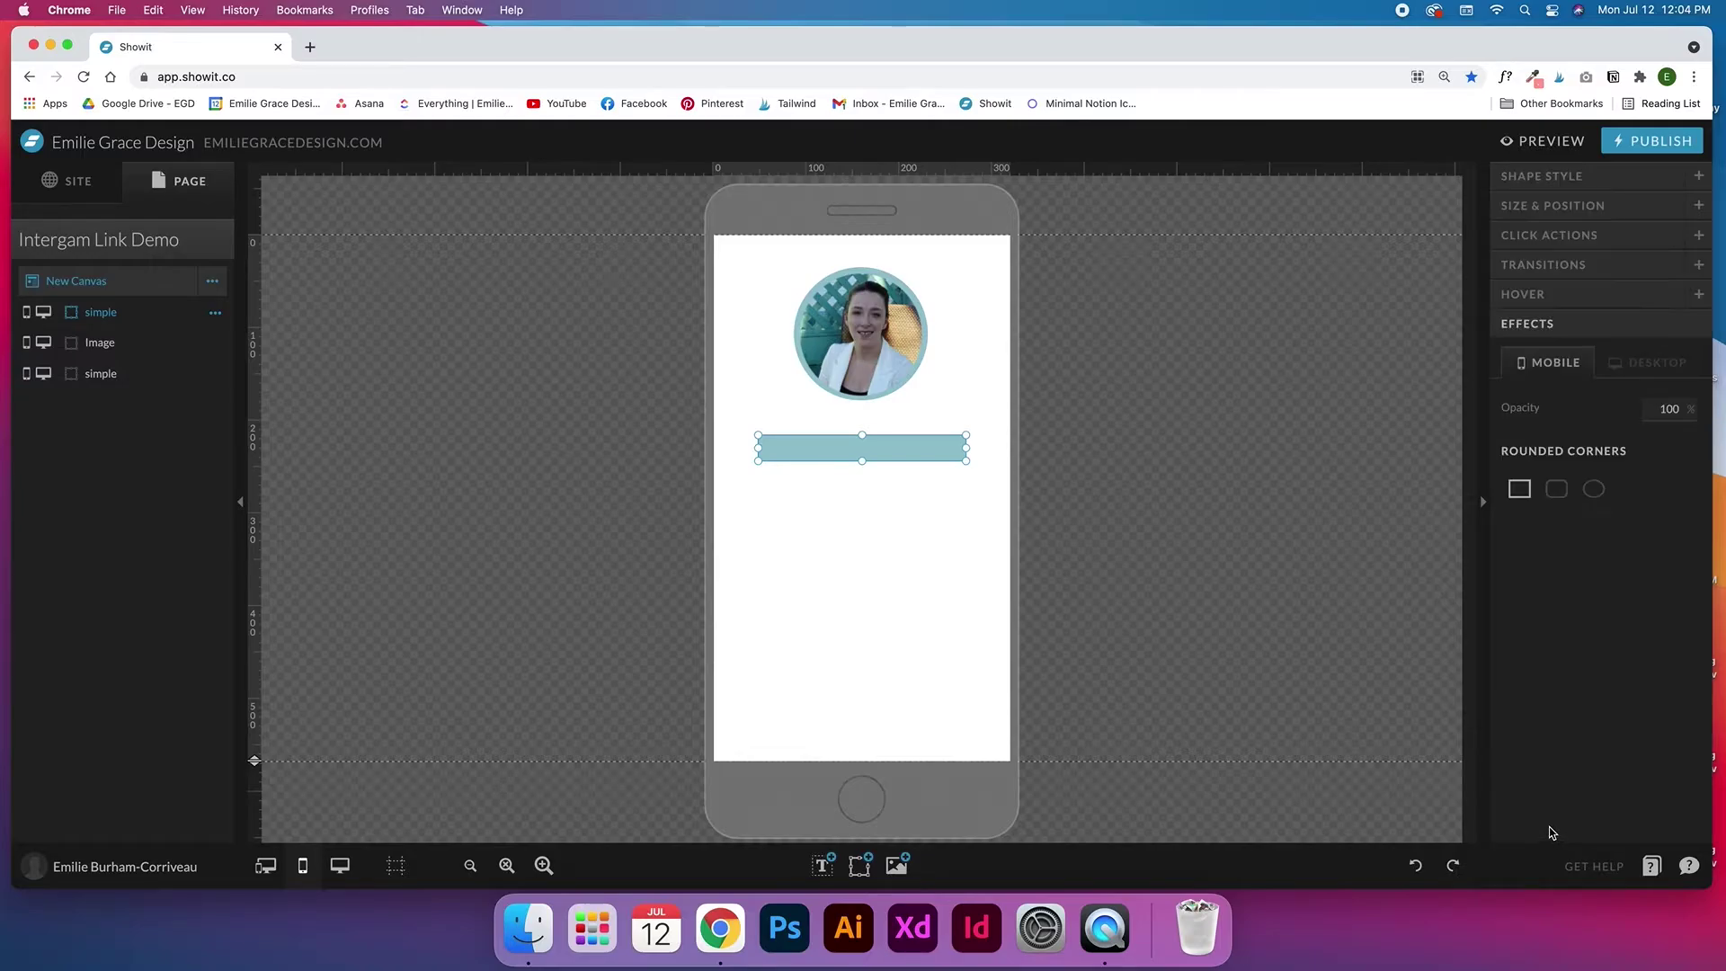
left_click(1556, 491)
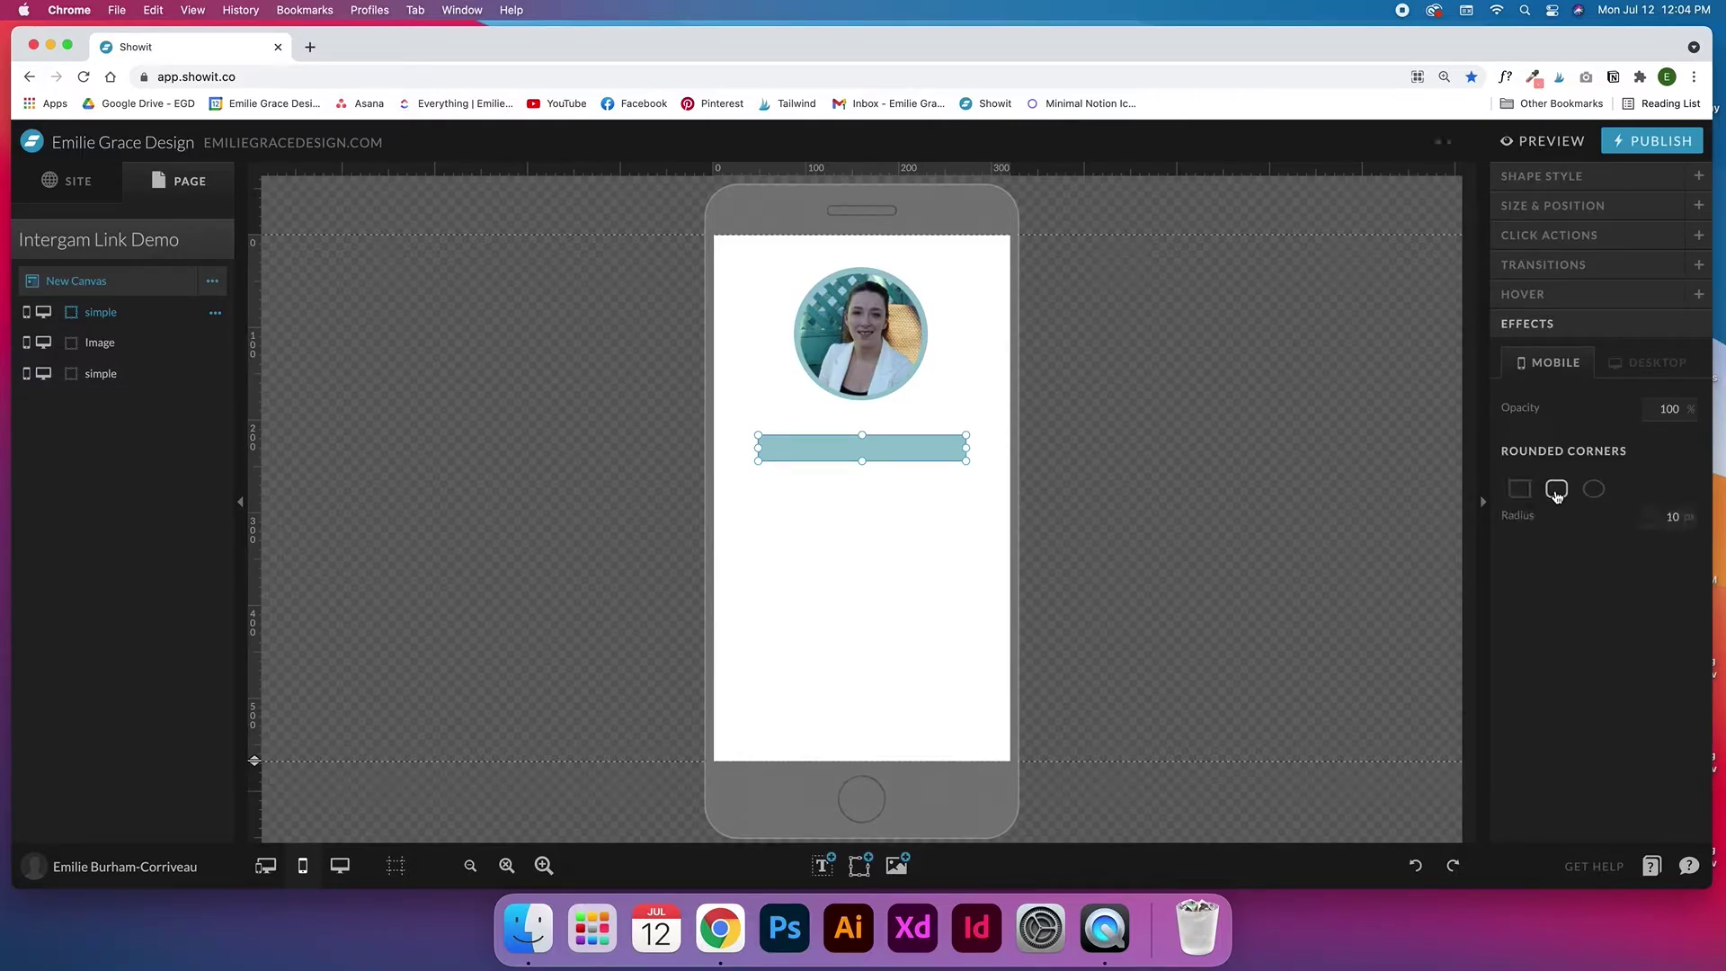
left_click(1685, 521)
left_click(994, 447)
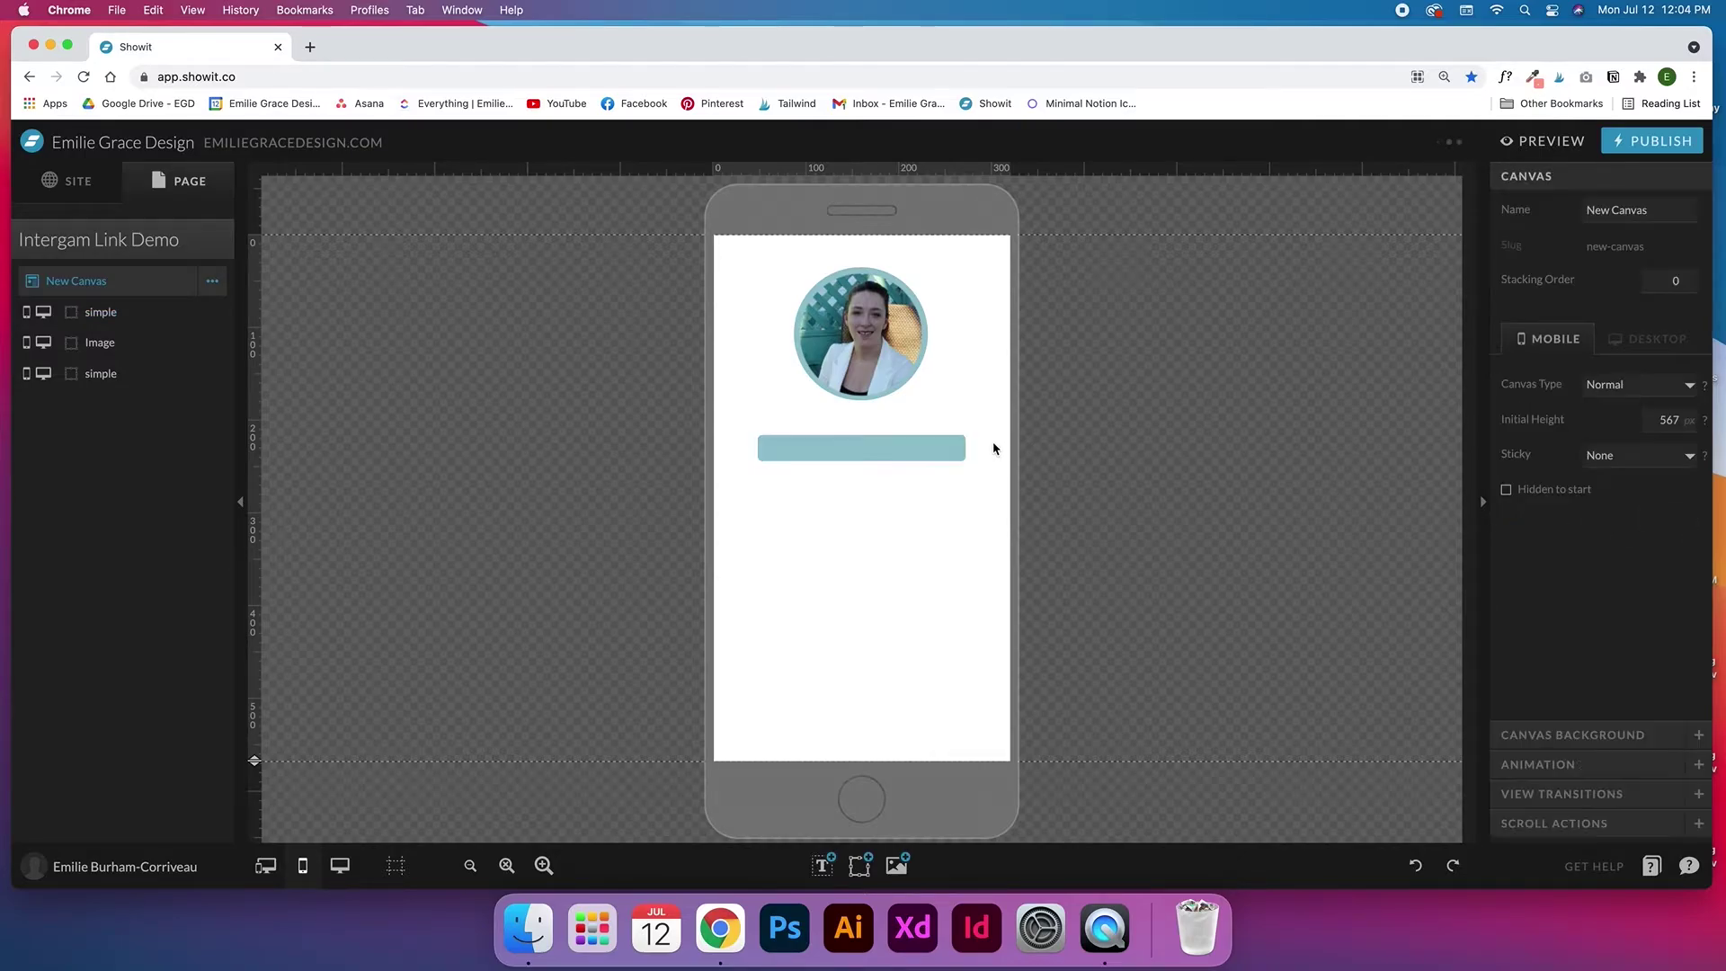
Reduce the teal rectangle's corner radius to 4 px
left_click(865, 450)
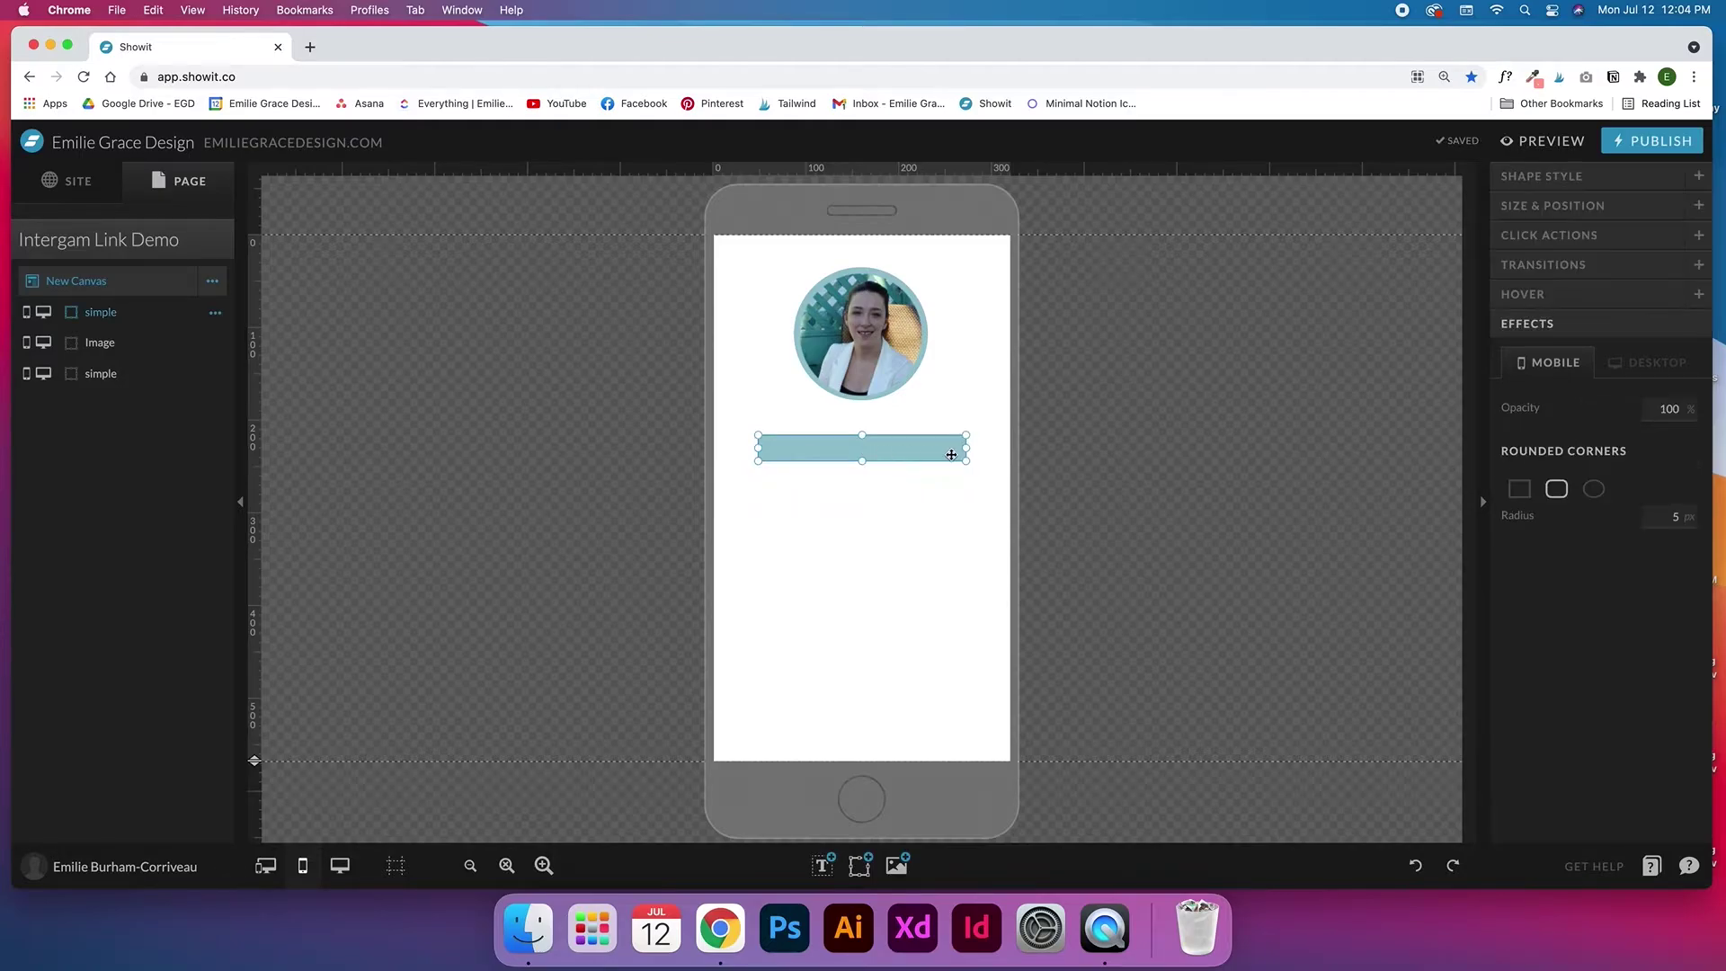
left_click(1687, 520)
left_click(833, 497)
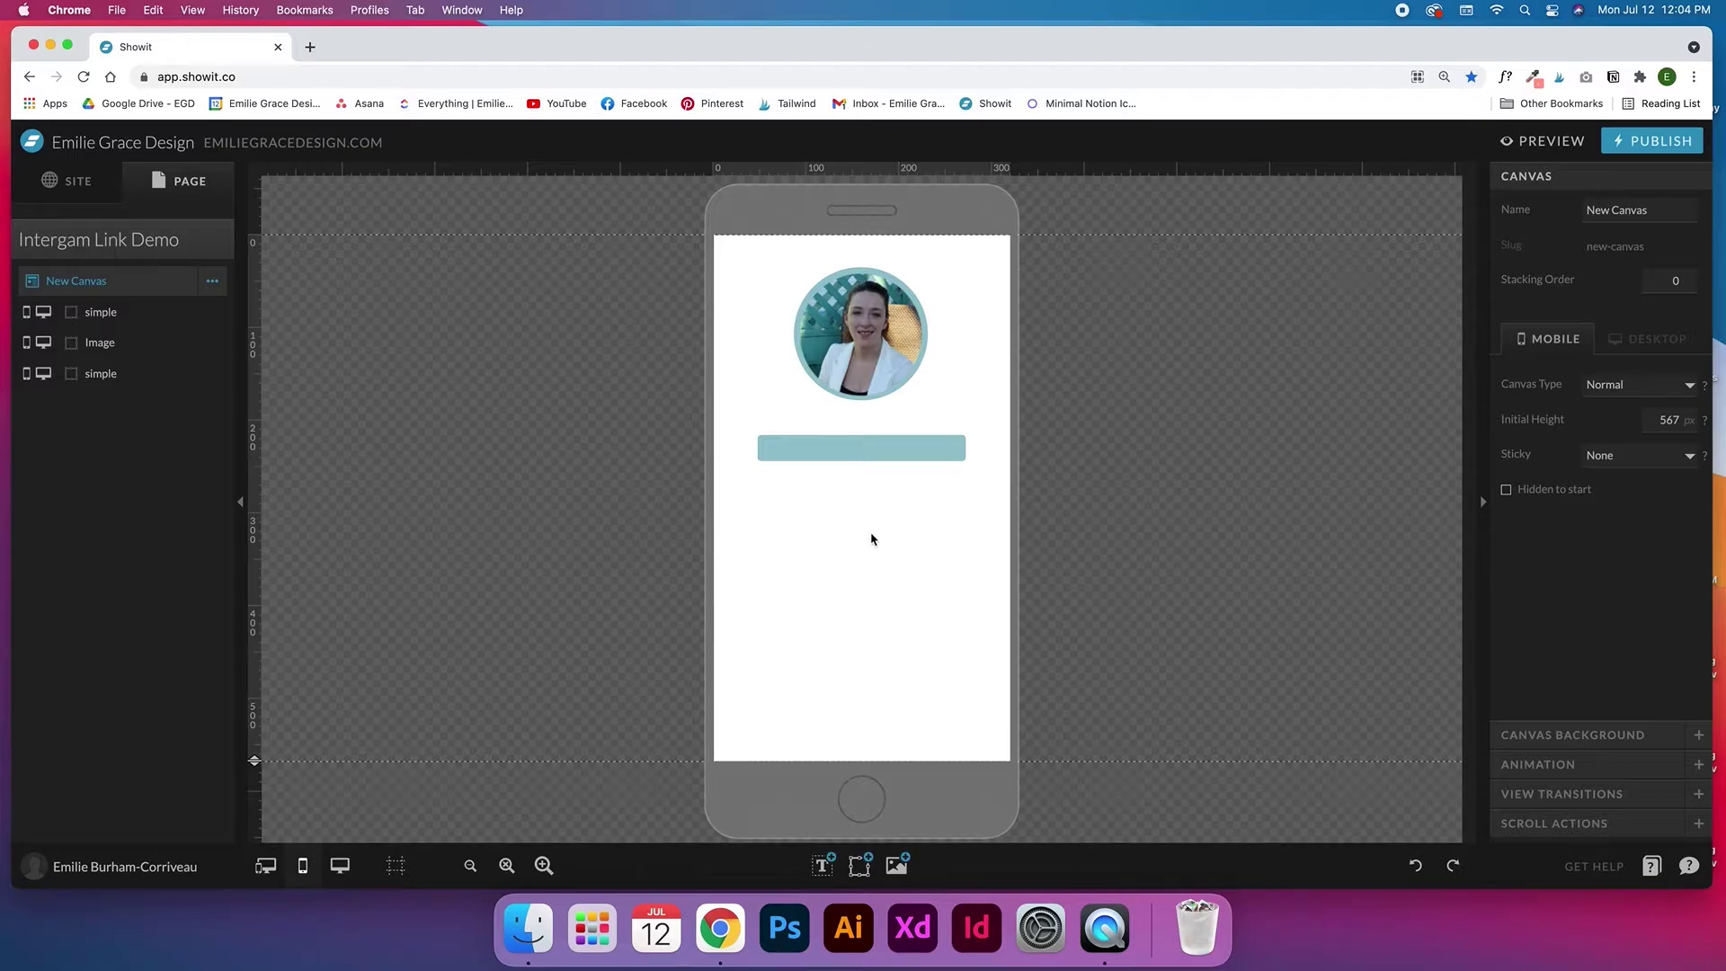
Duplicate the rounded teal bar three times and stack the copies below it in a column of link buttons
left_click(858, 450)
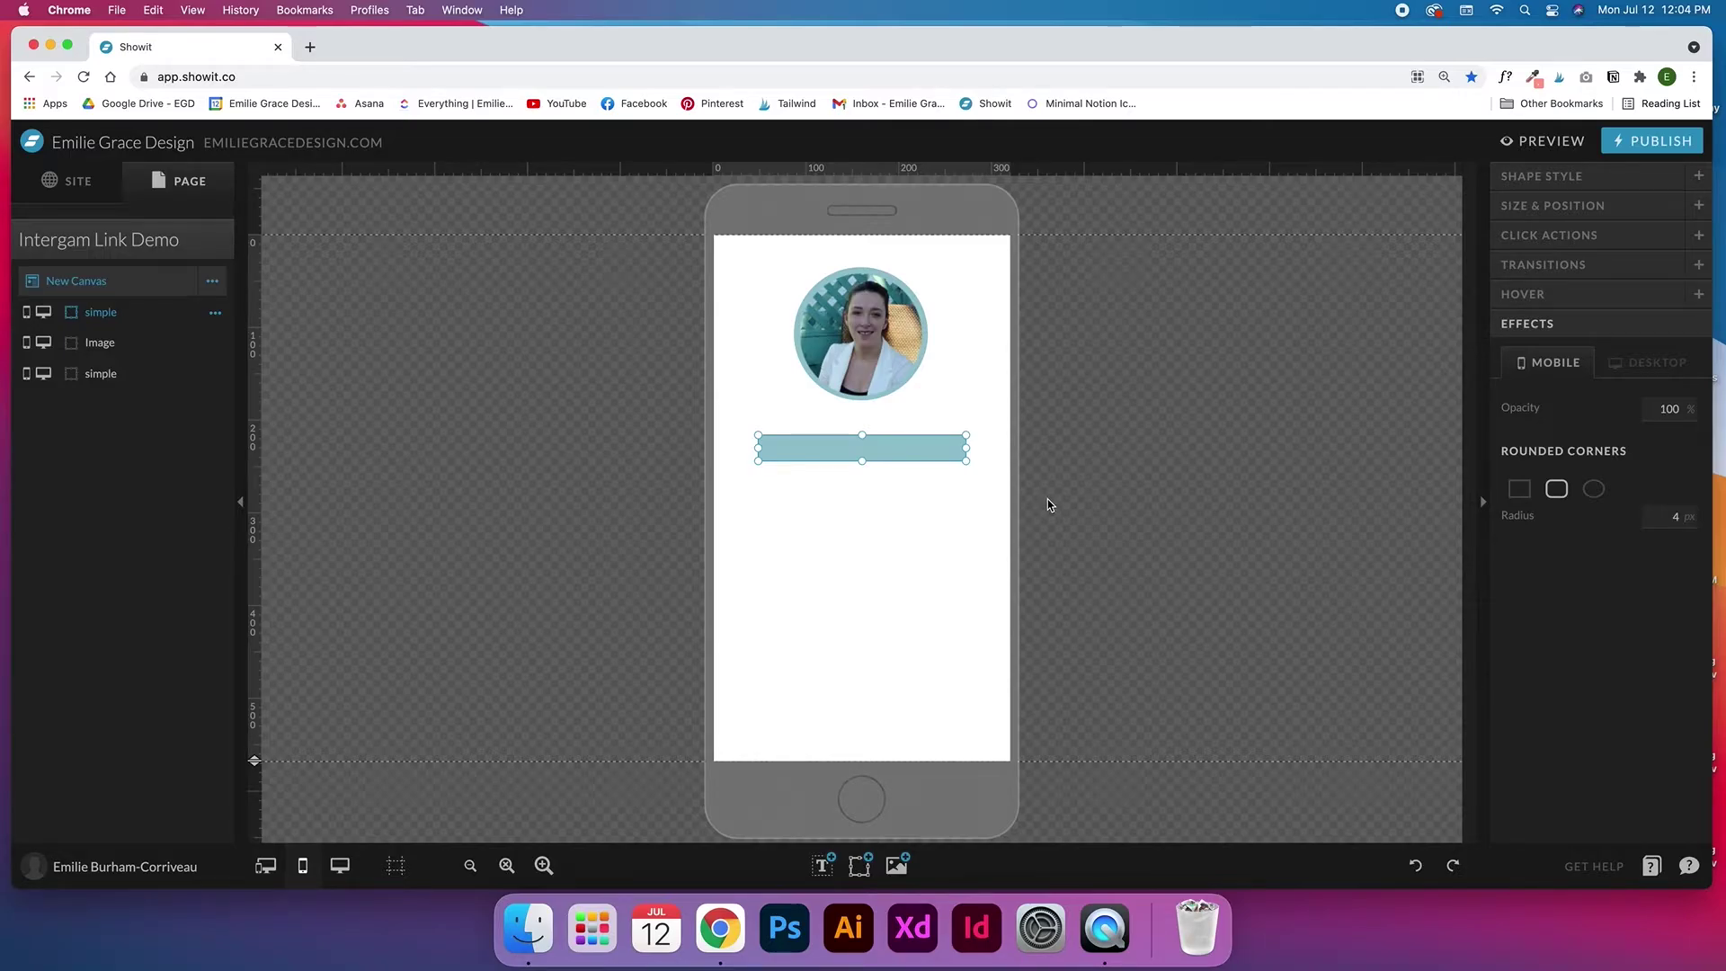
key("super+d")
left_click_drag(909, 456, 907, 486)
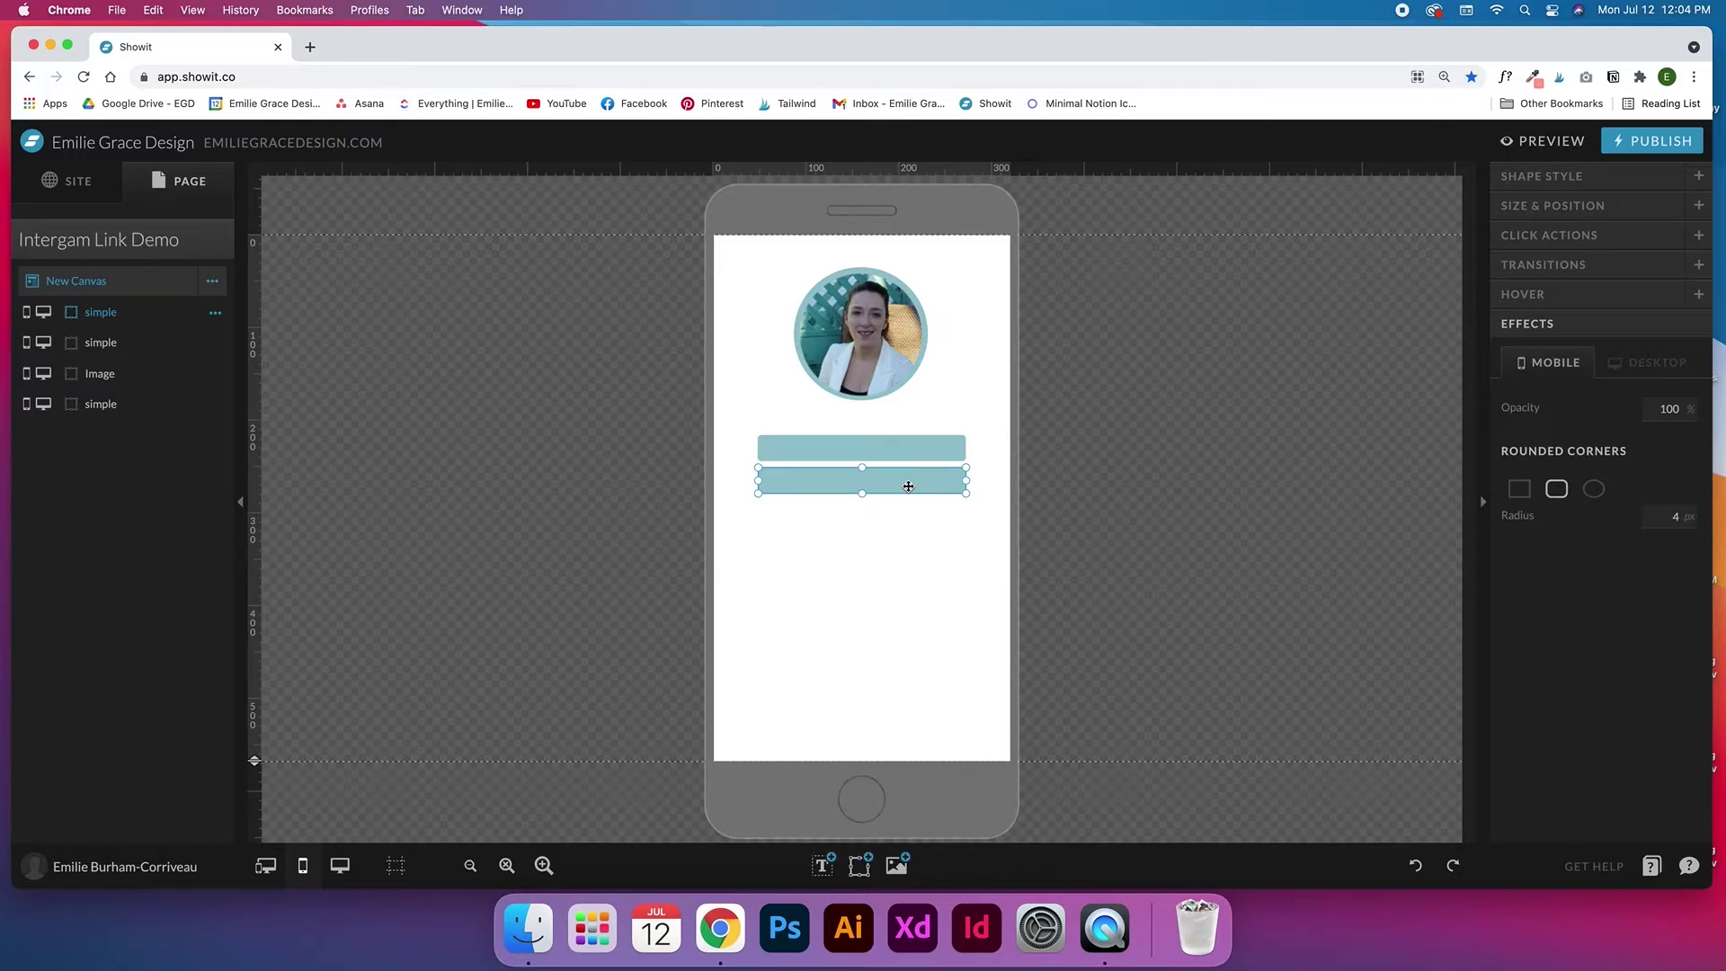
left_click(990, 478)
left_click(911, 460)
key("super+d")
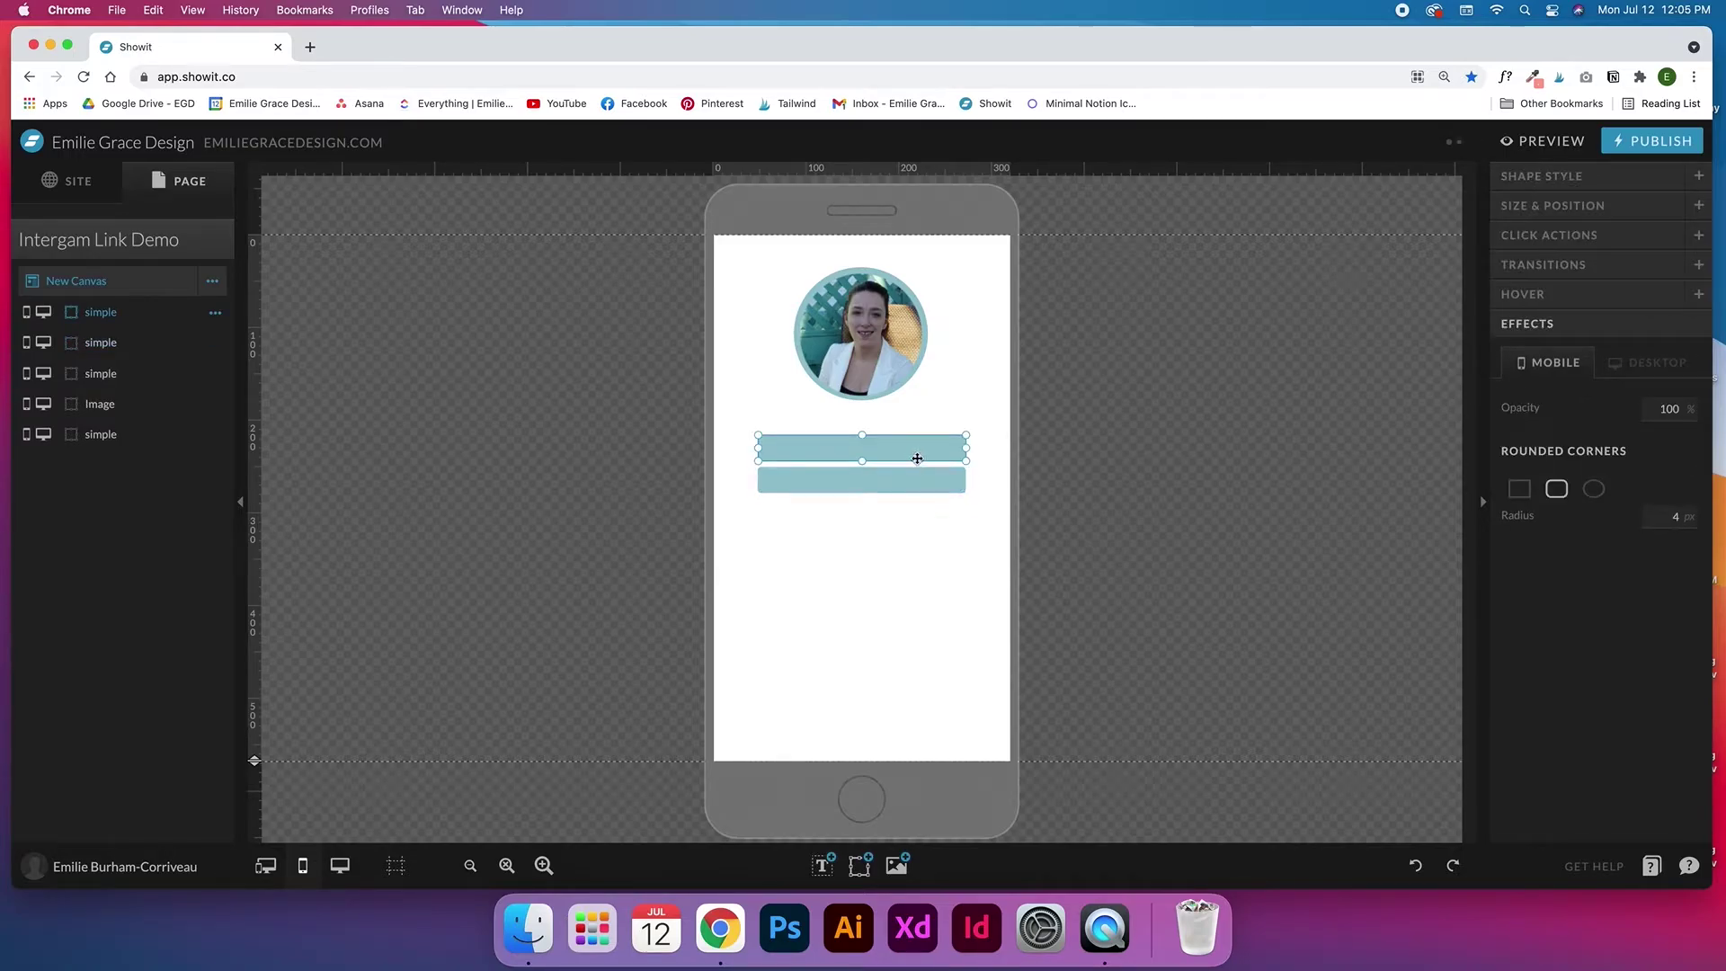
left_click_drag(916, 459, 913, 516)
left_click(909, 447)
key("super+d")
left_click_drag(908, 447, 906, 543)
left_click(983, 432)
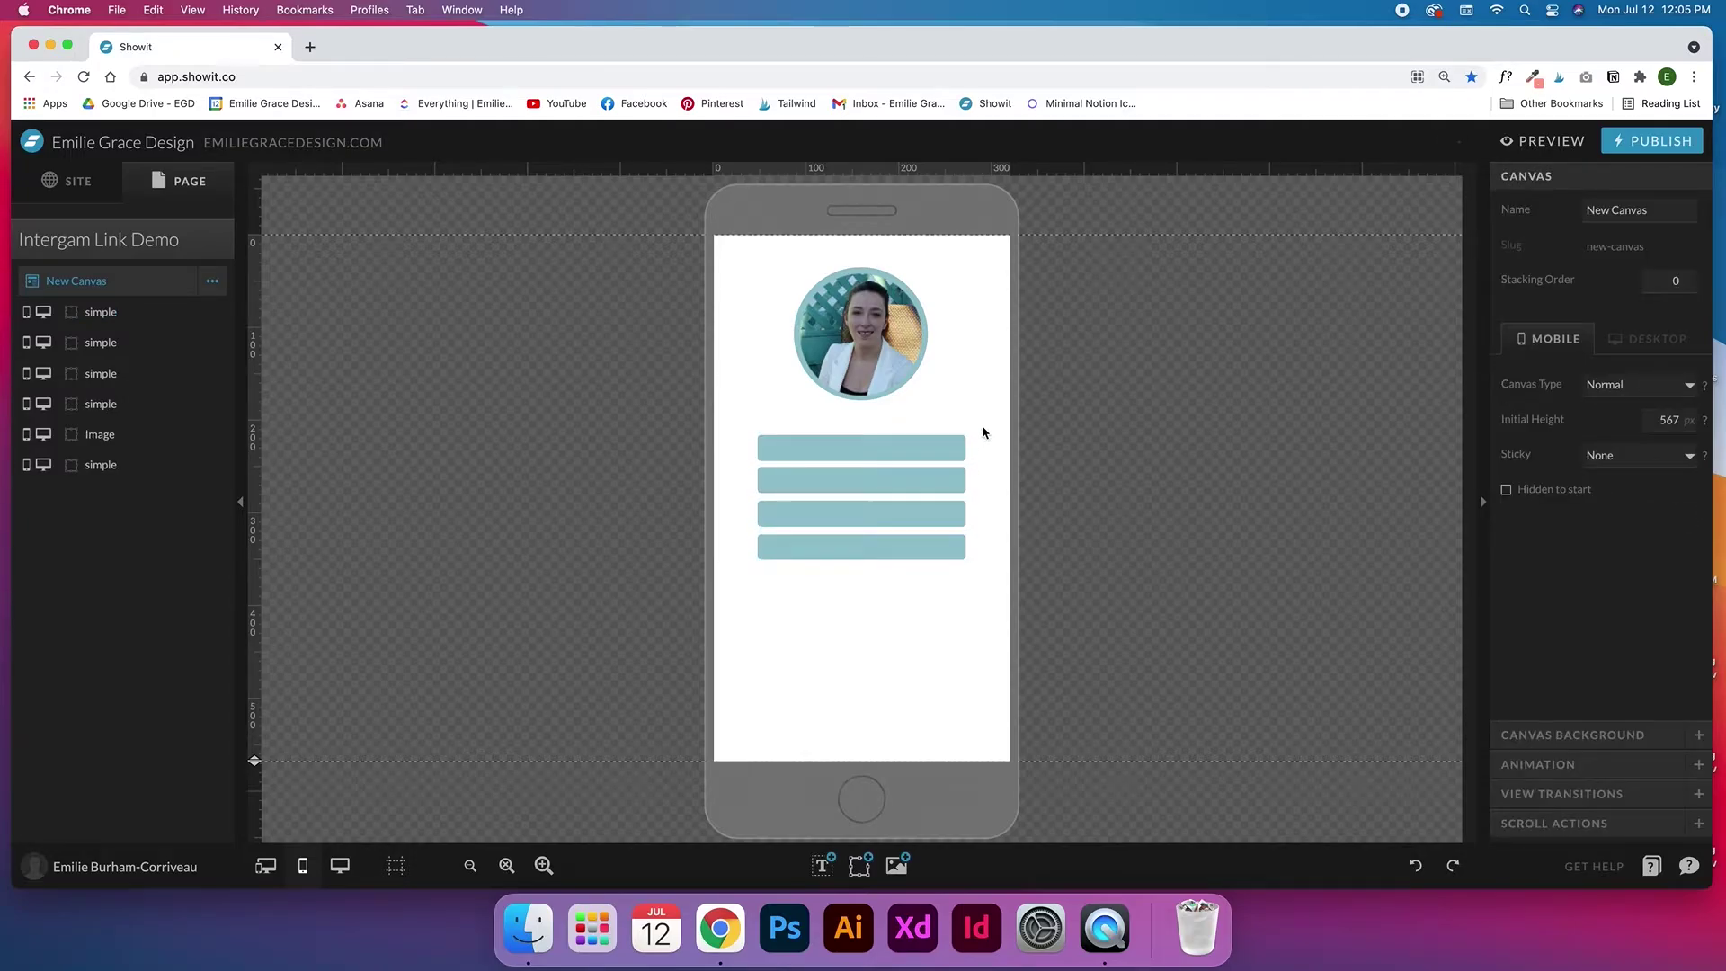
Distribute the four teal bars evenly in the vertical direction and move them slightly down as a group
left_click_drag(735, 428, 906, 616)
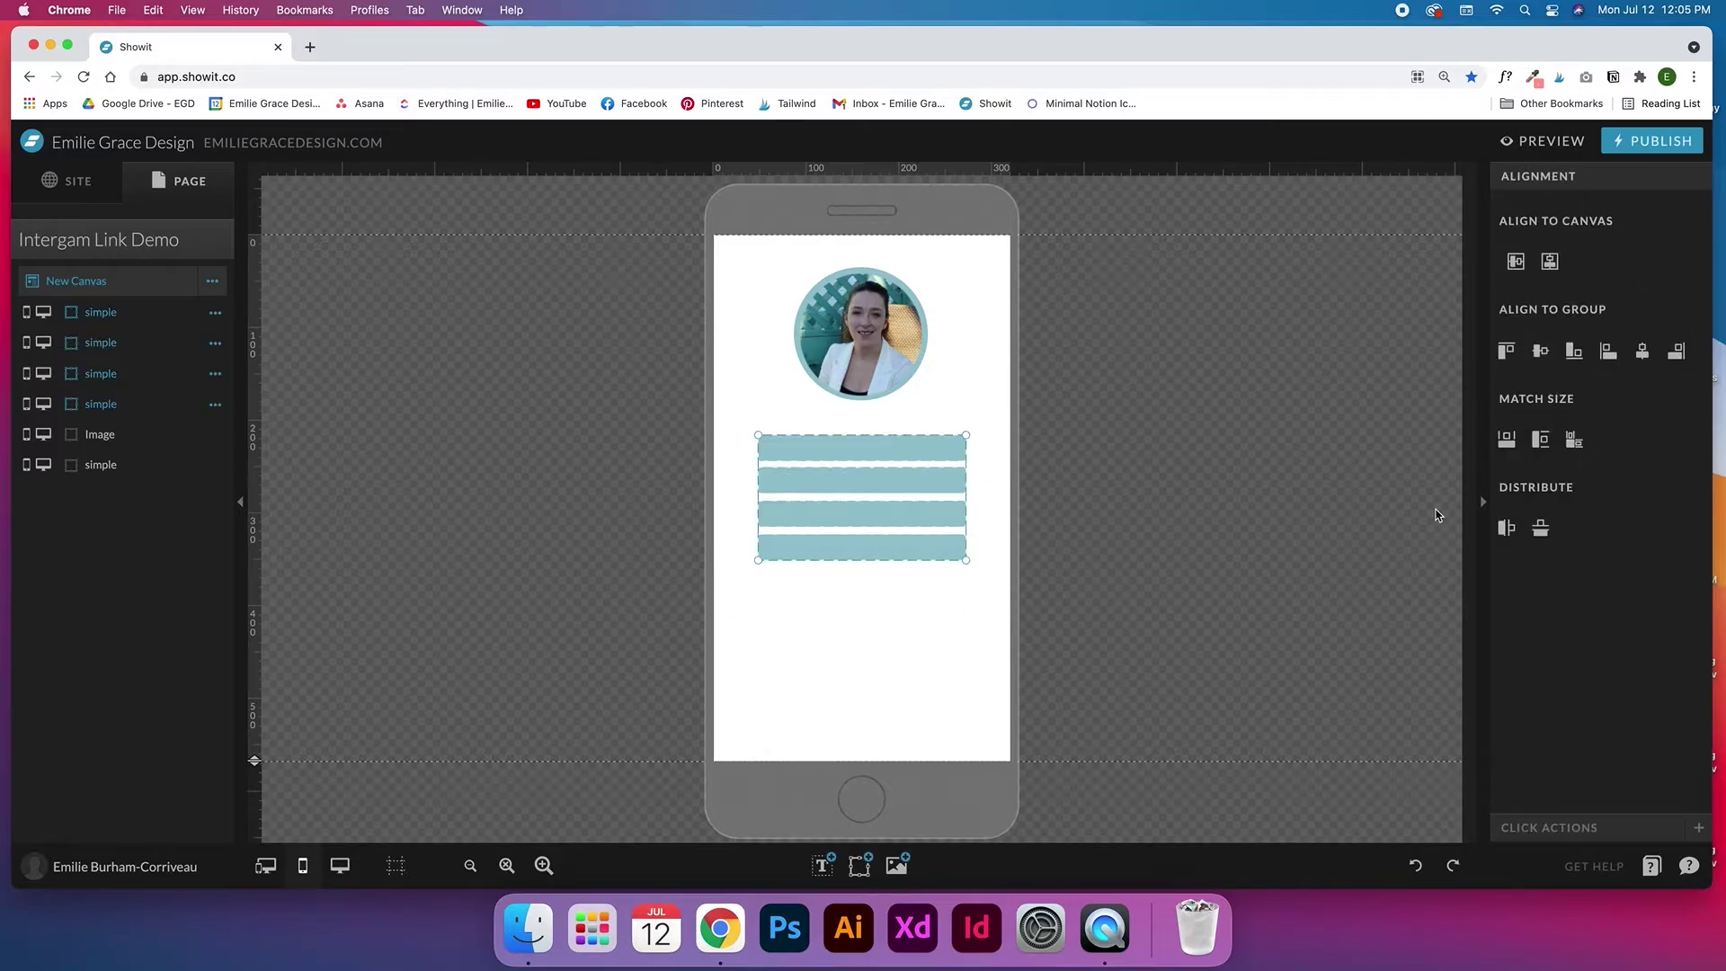
left_click(985, 466)
left_click_drag(982, 429, 944, 551)
left_click(1540, 528)
left_click(975, 428)
left_click_drag(974, 428, 815, 564)
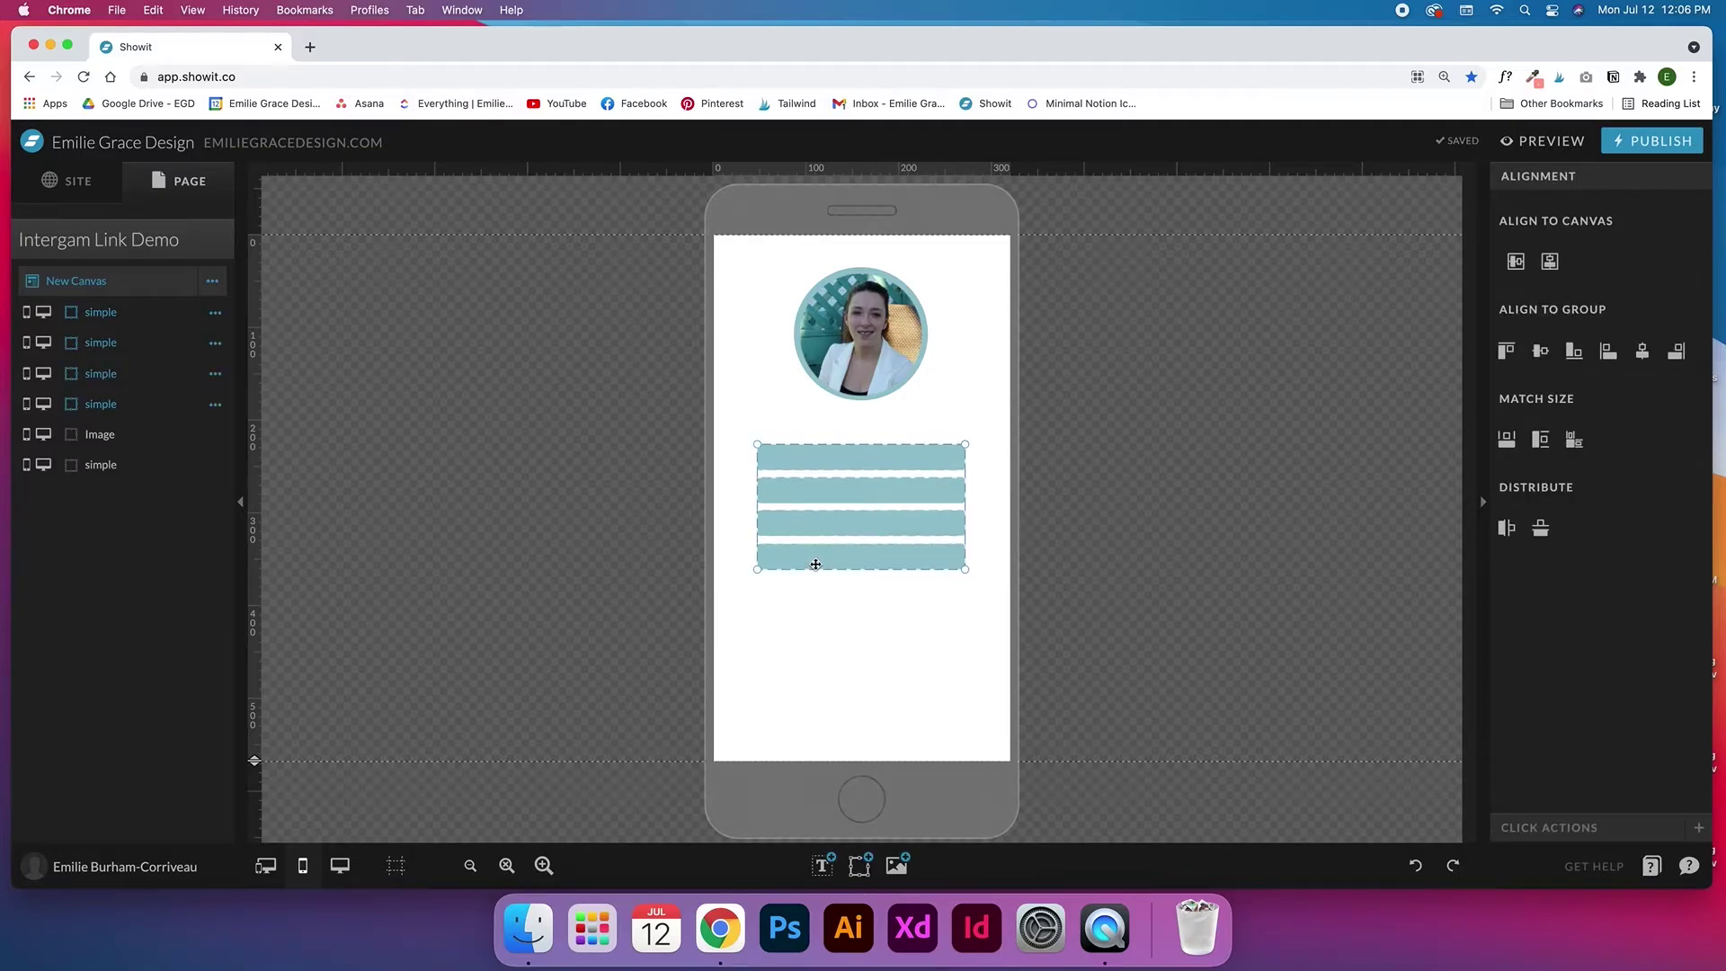
left_click(988, 472)
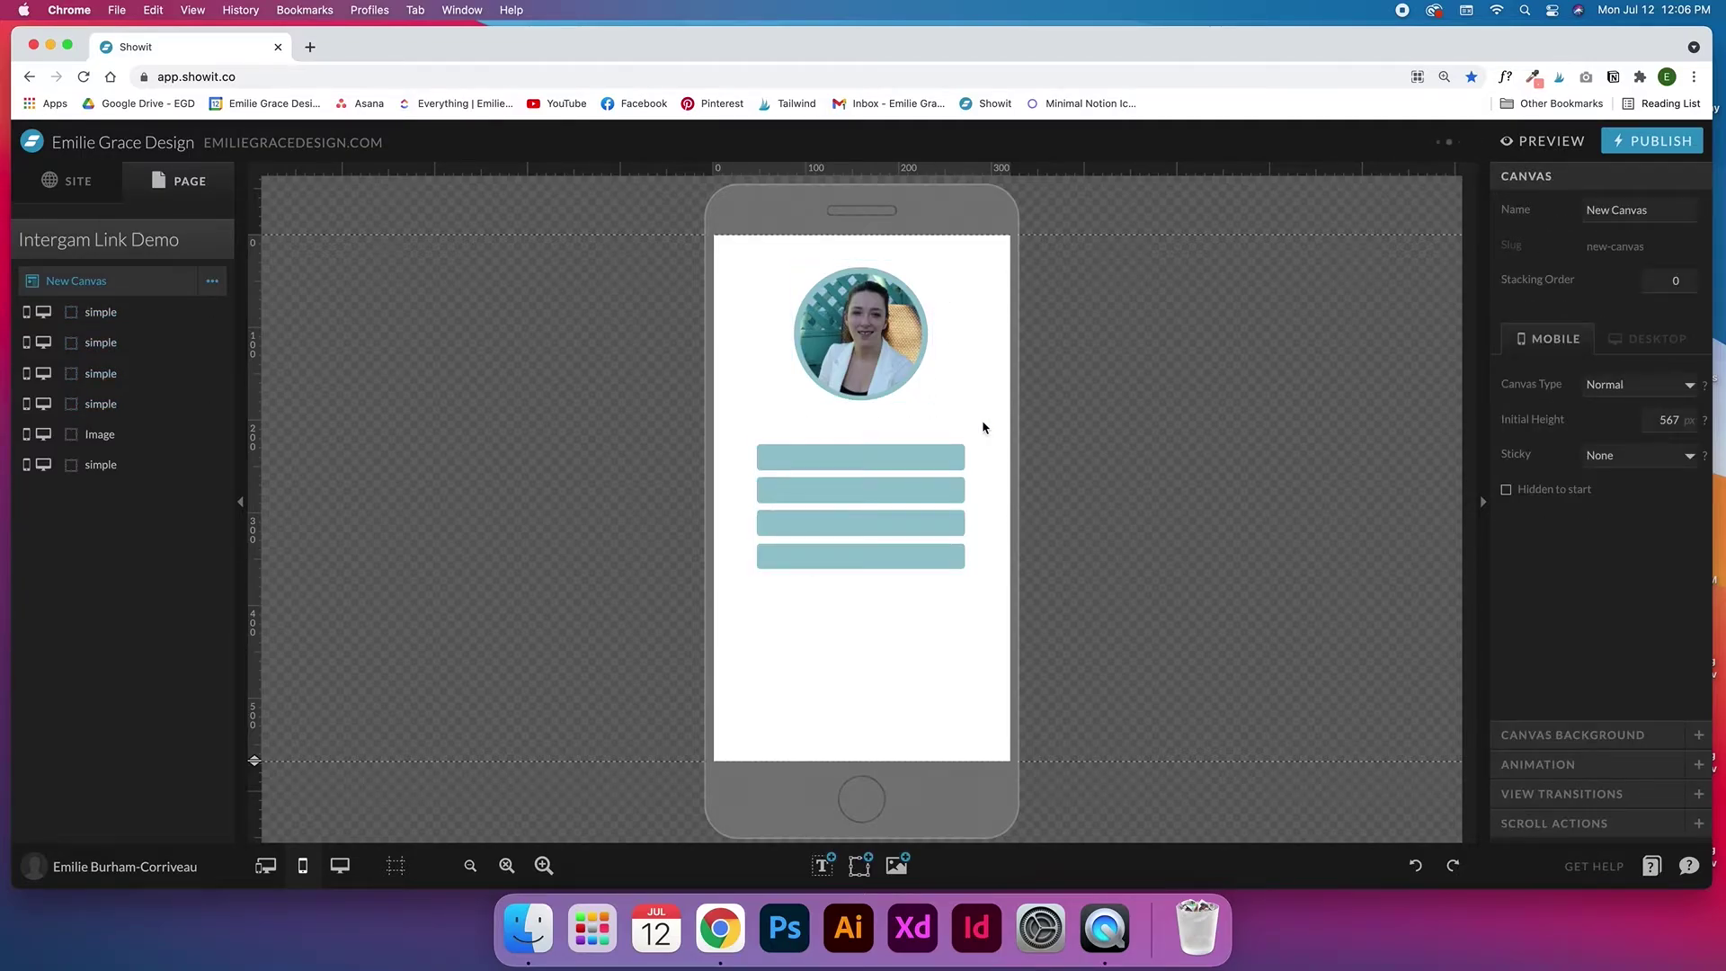
Add a paragraph text box on the top bar and stretch it to about 206 px, nearly the bar's full width
mouse_move(833, 861)
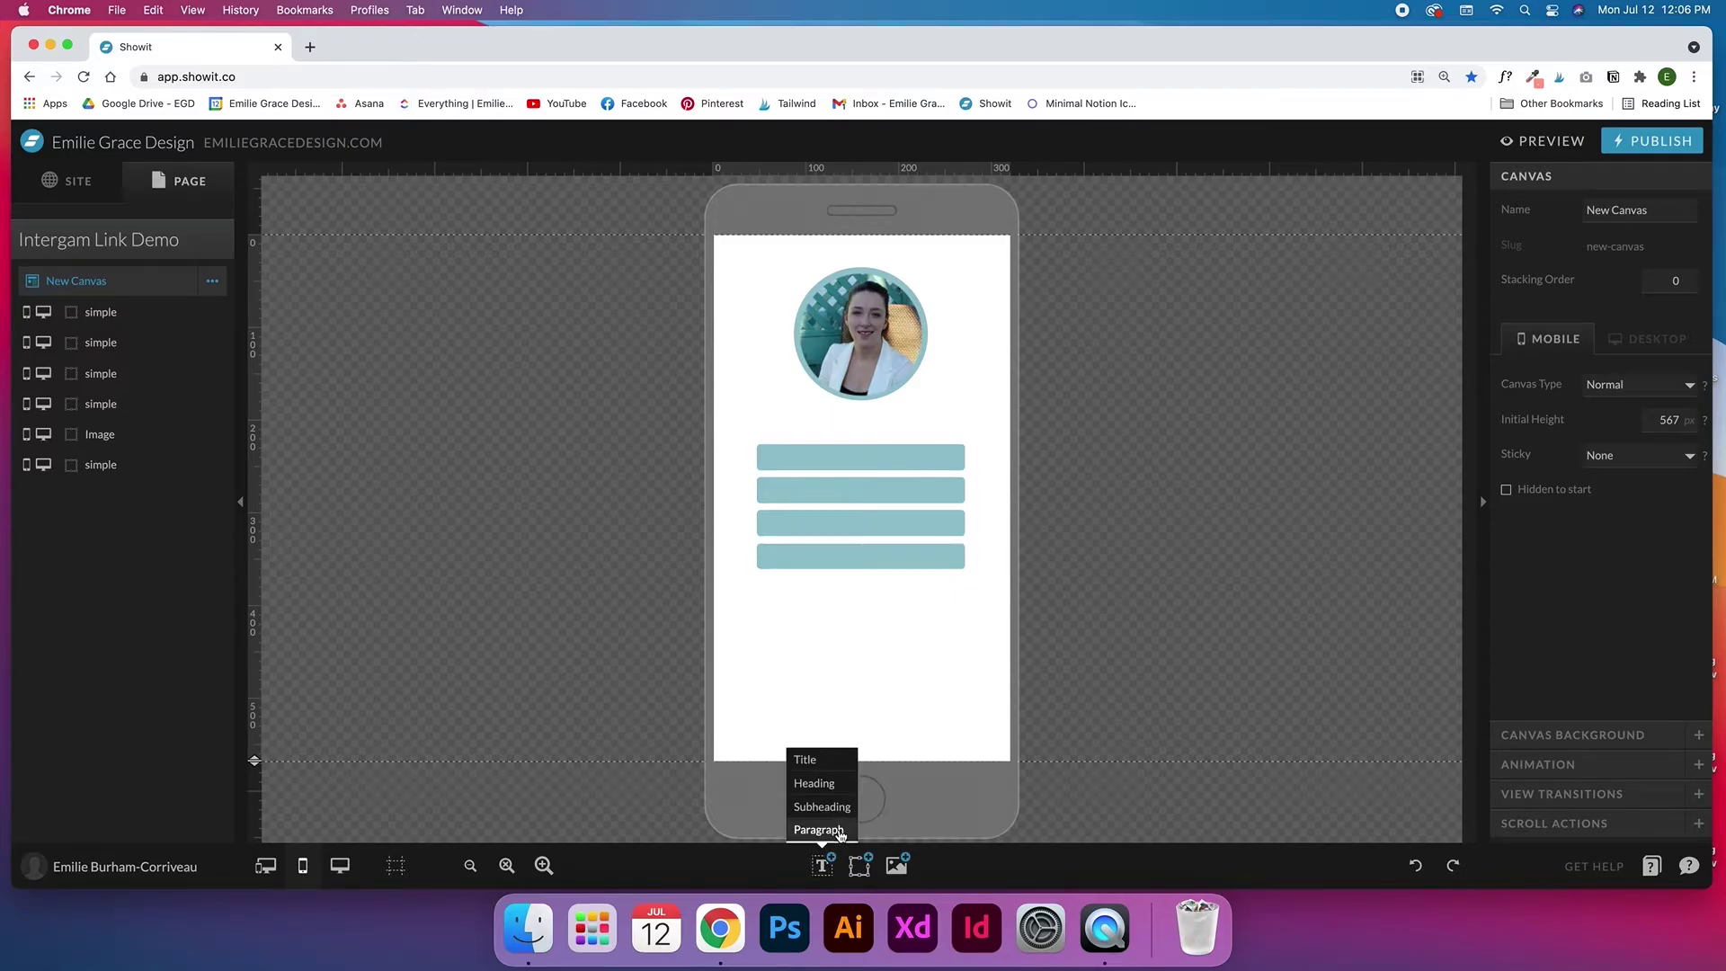
left_click(820, 829)
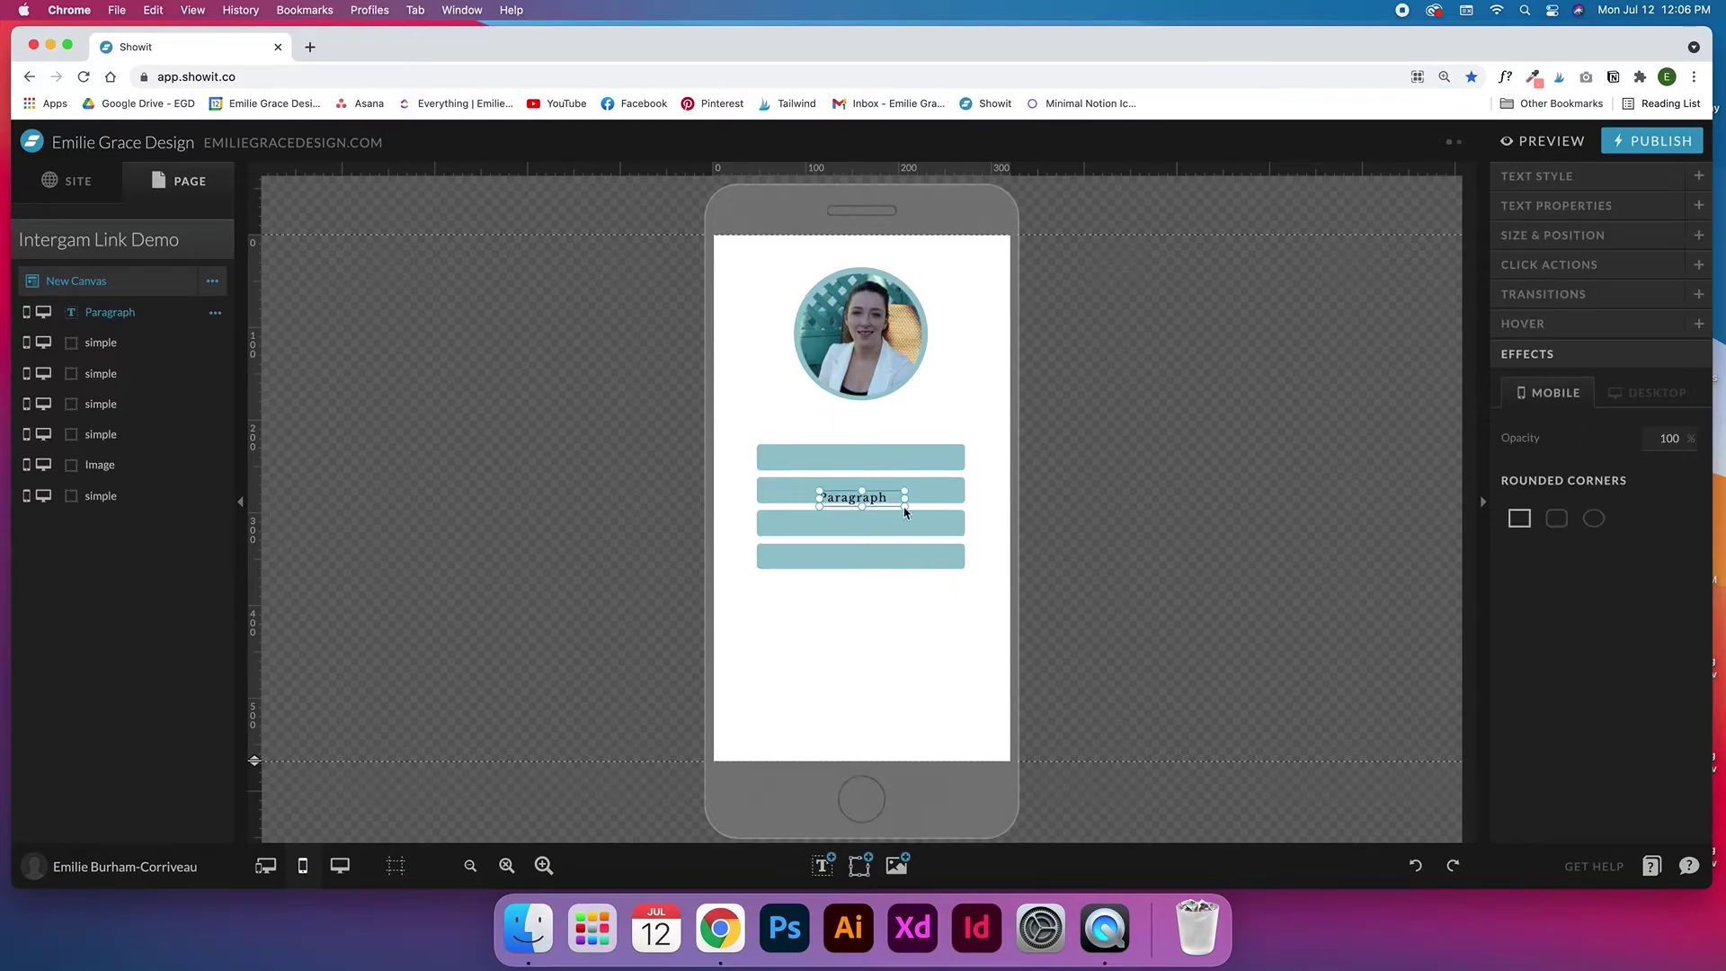
left_click_drag(851, 498, 844, 459)
left_click_drag(812, 458, 765, 458)
left_click_drag(898, 459, 957, 456)
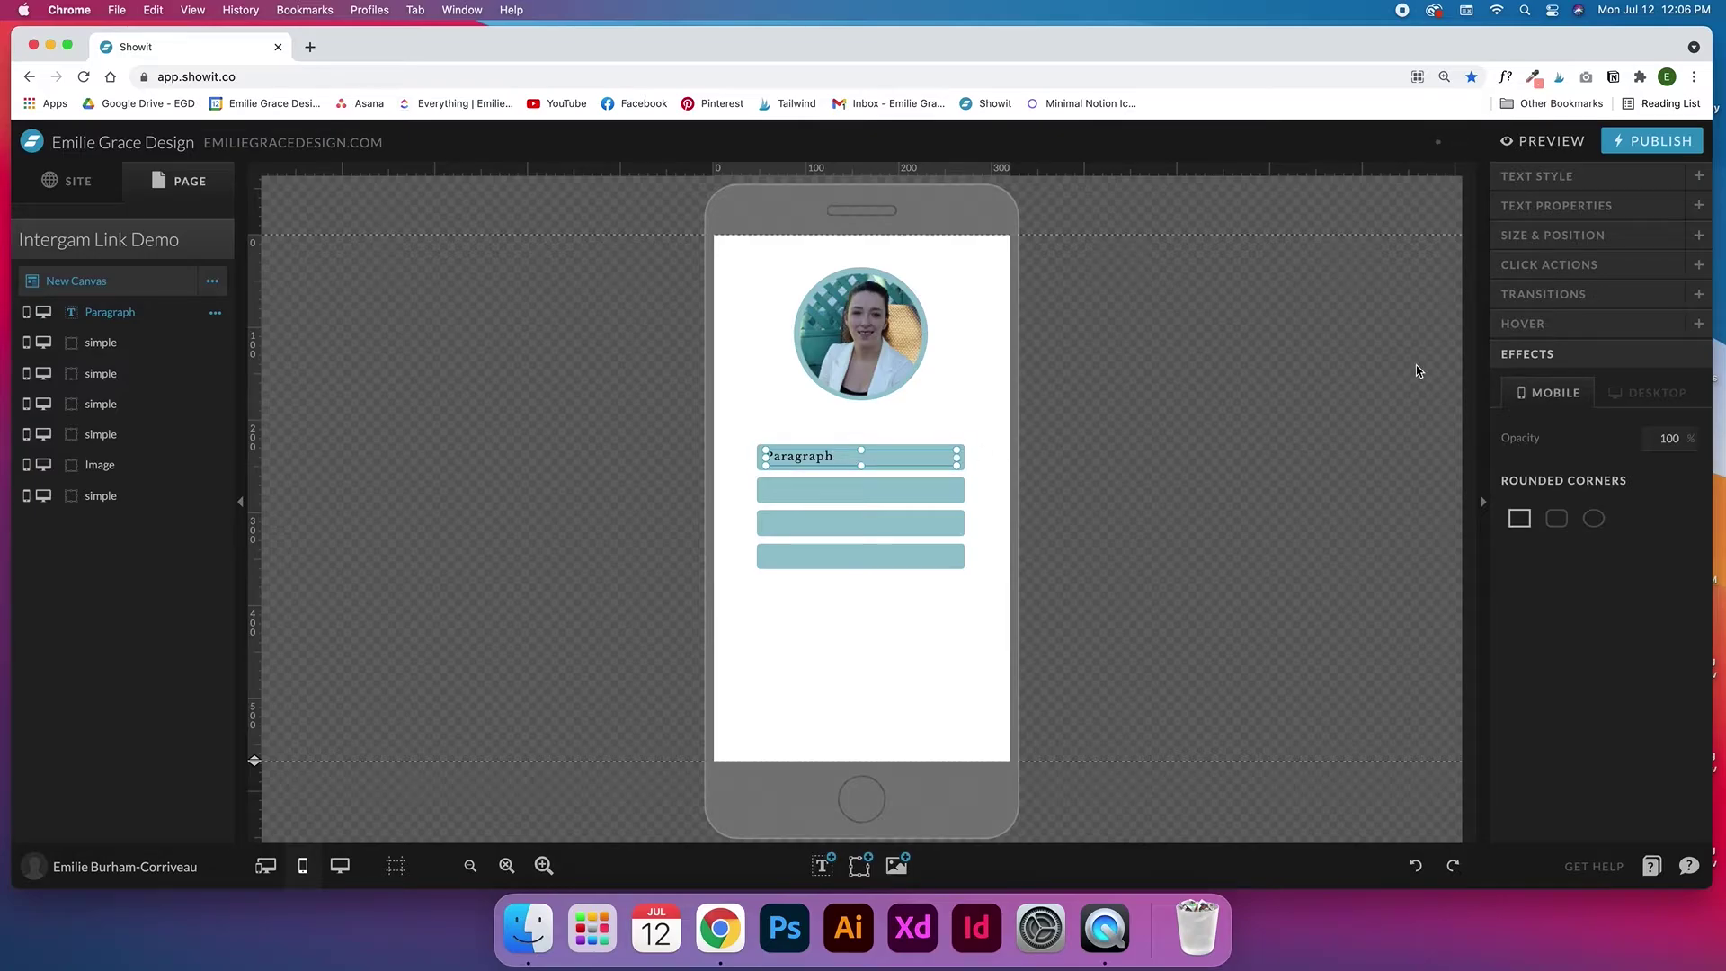
Center-align the paragraph text and center its box together with the top bar horizontally on the canvas
left_click(1559, 176)
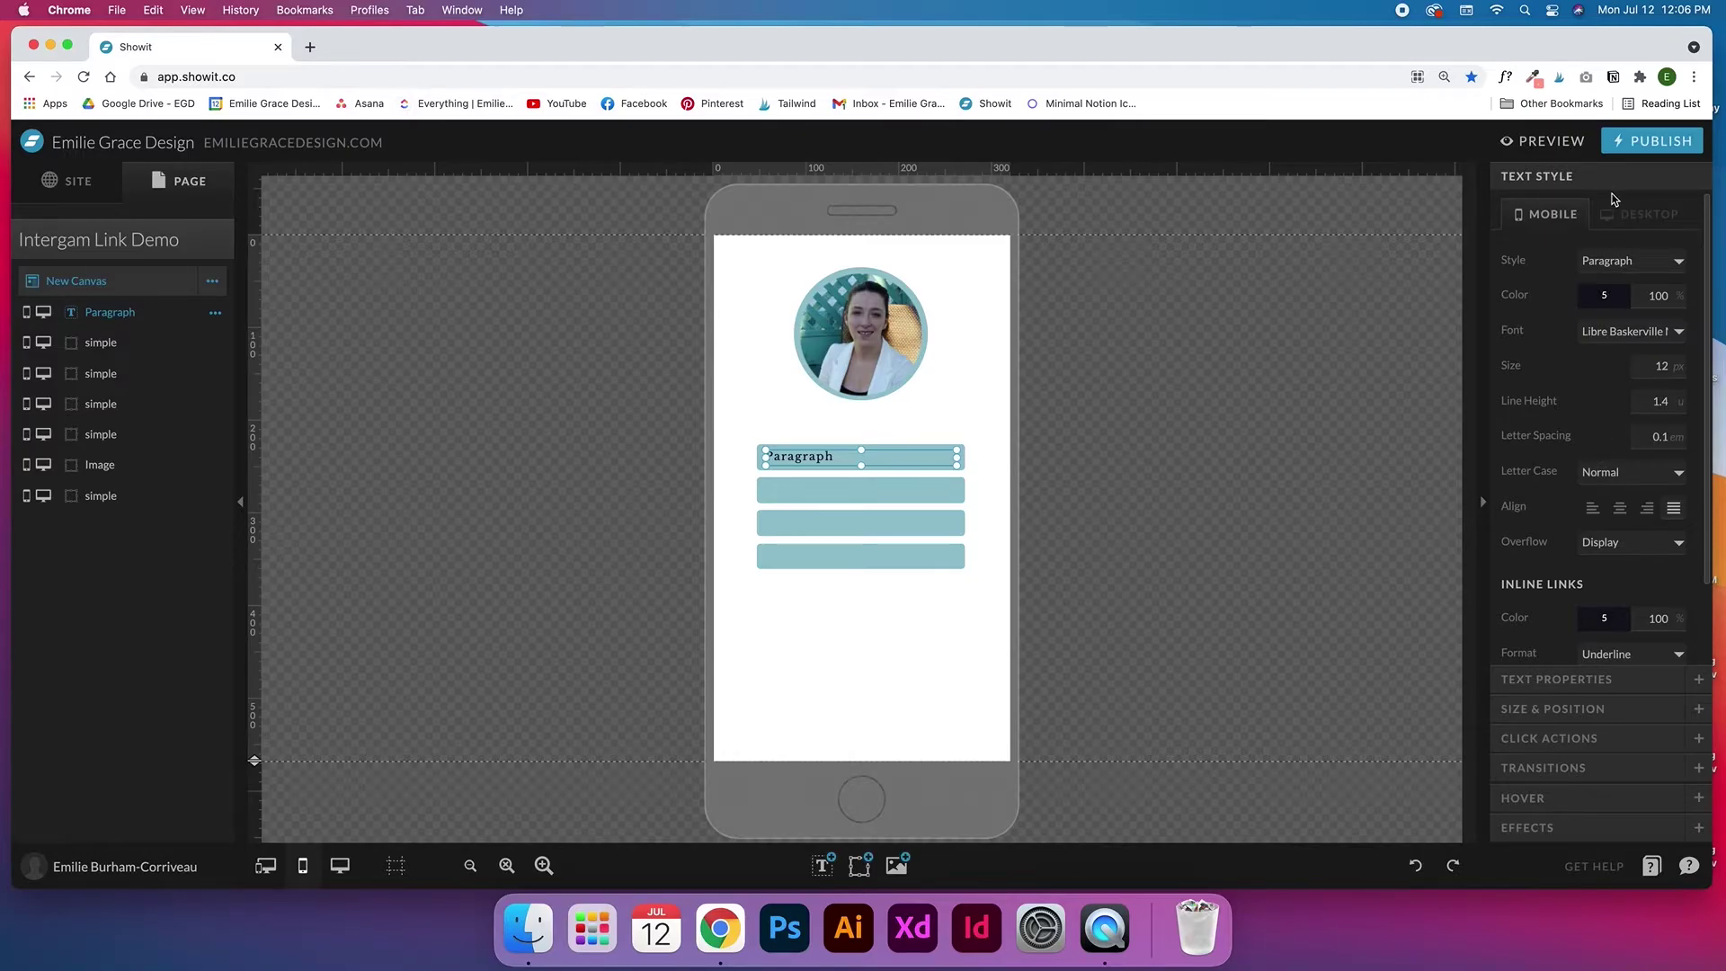
left_click(1621, 512)
left_click(989, 428)
left_click_drag(989, 425, 801, 474)
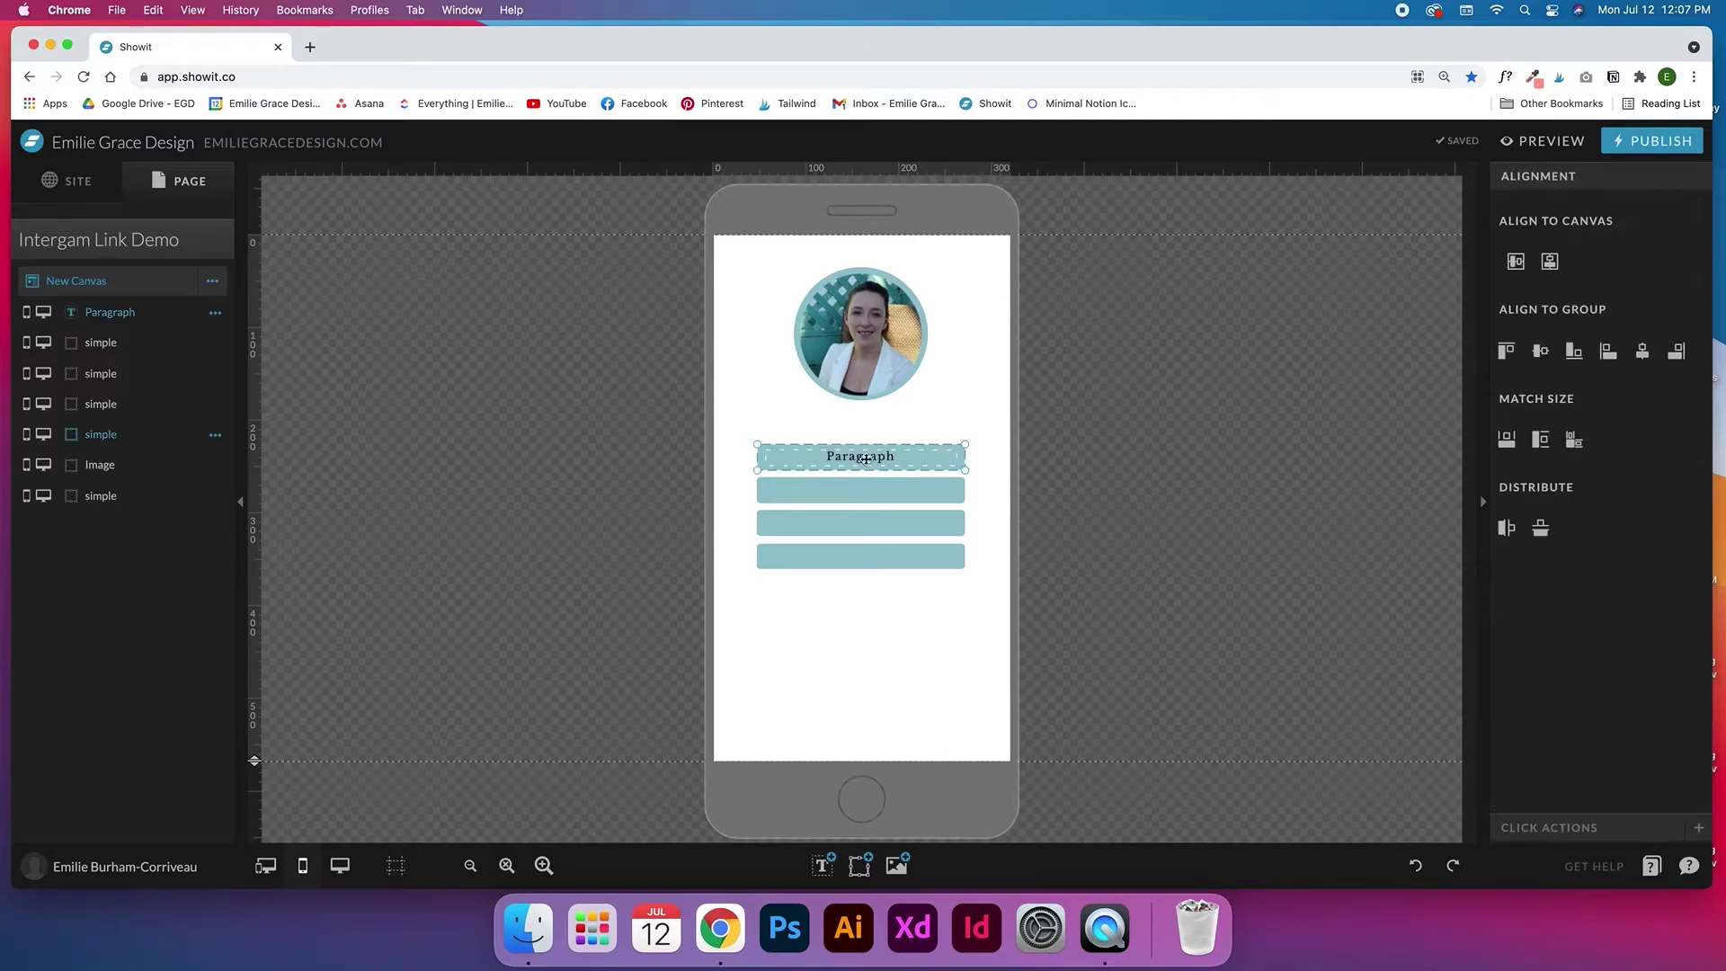
left_click(1518, 262)
left_click(986, 432)
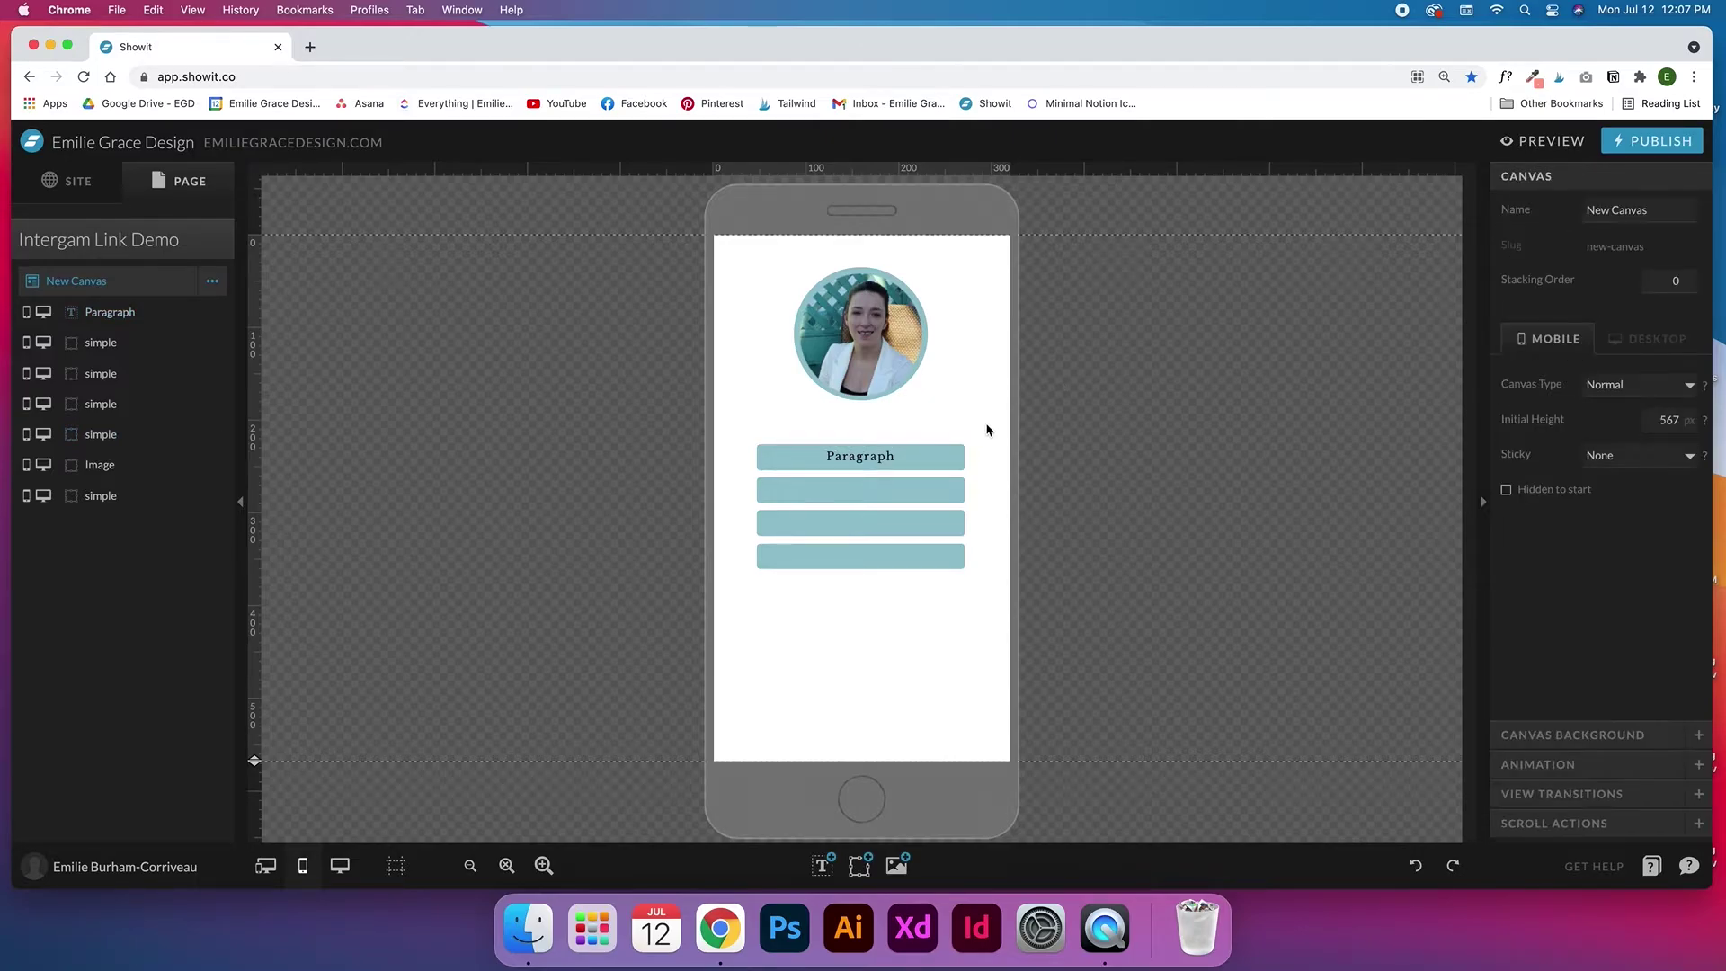
Duplicate the paragraph text three times and place one copy on each of the remaining bars
left_click(868, 460)
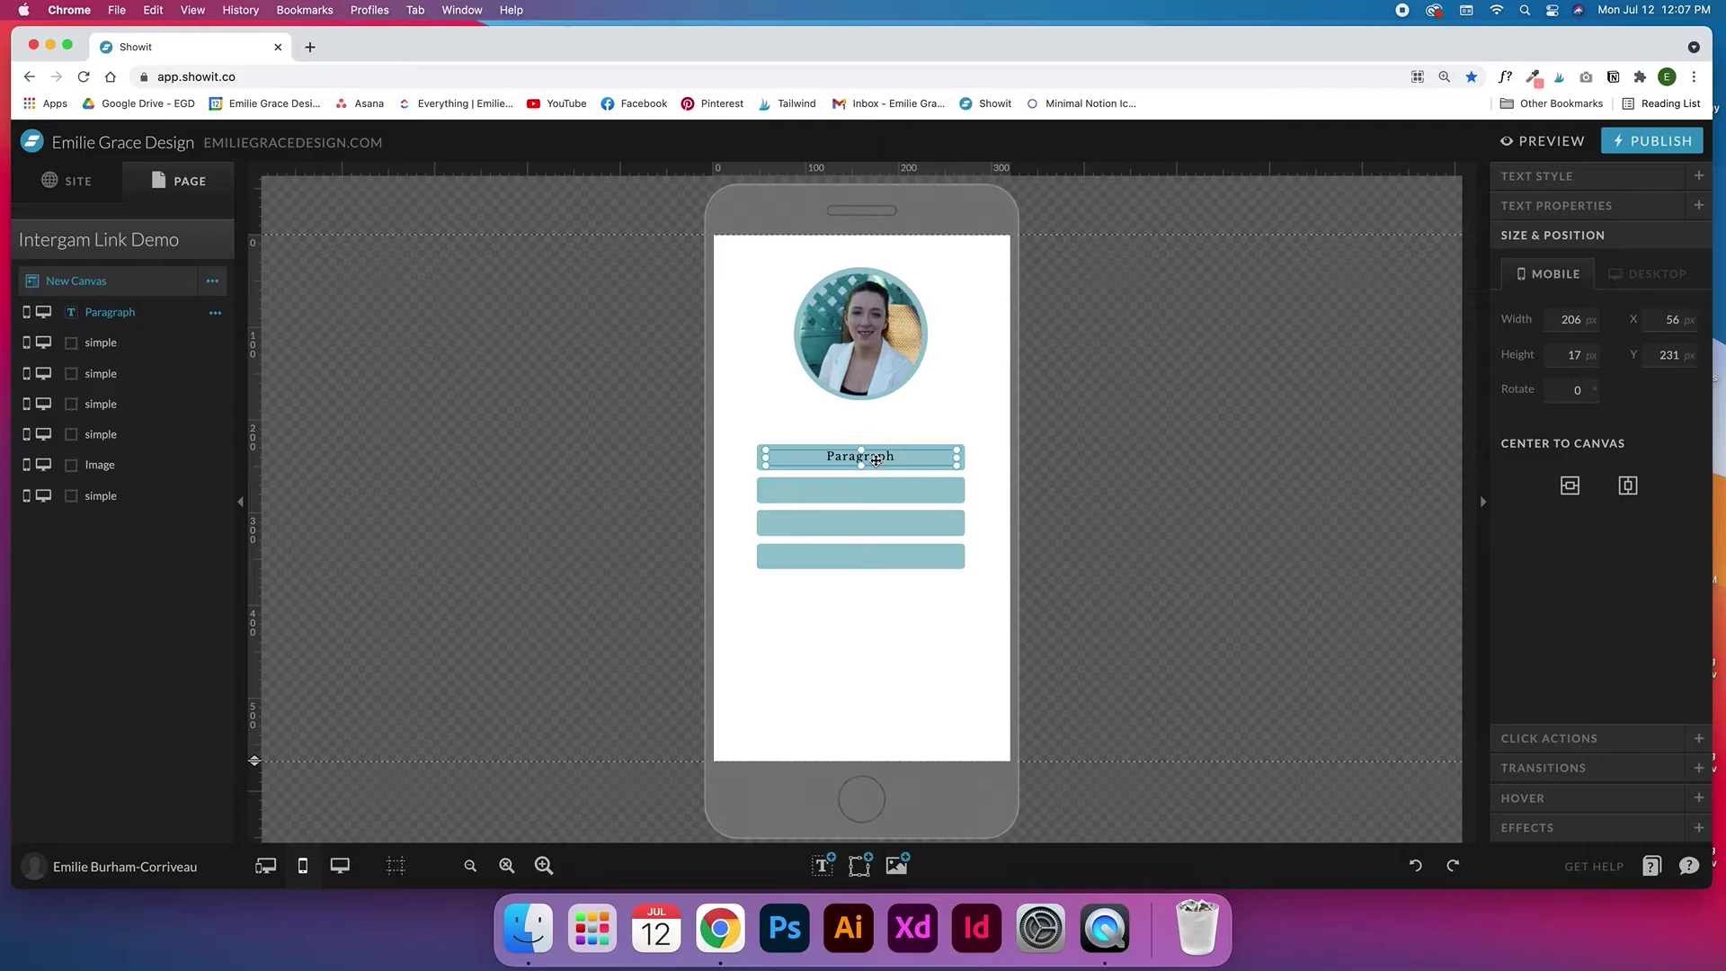
key("super+d")
left_click_drag(875, 461, 868, 556)
key("super+d")
key("super+d")
left_click(961, 522)
left_click(860, 523, "shift")
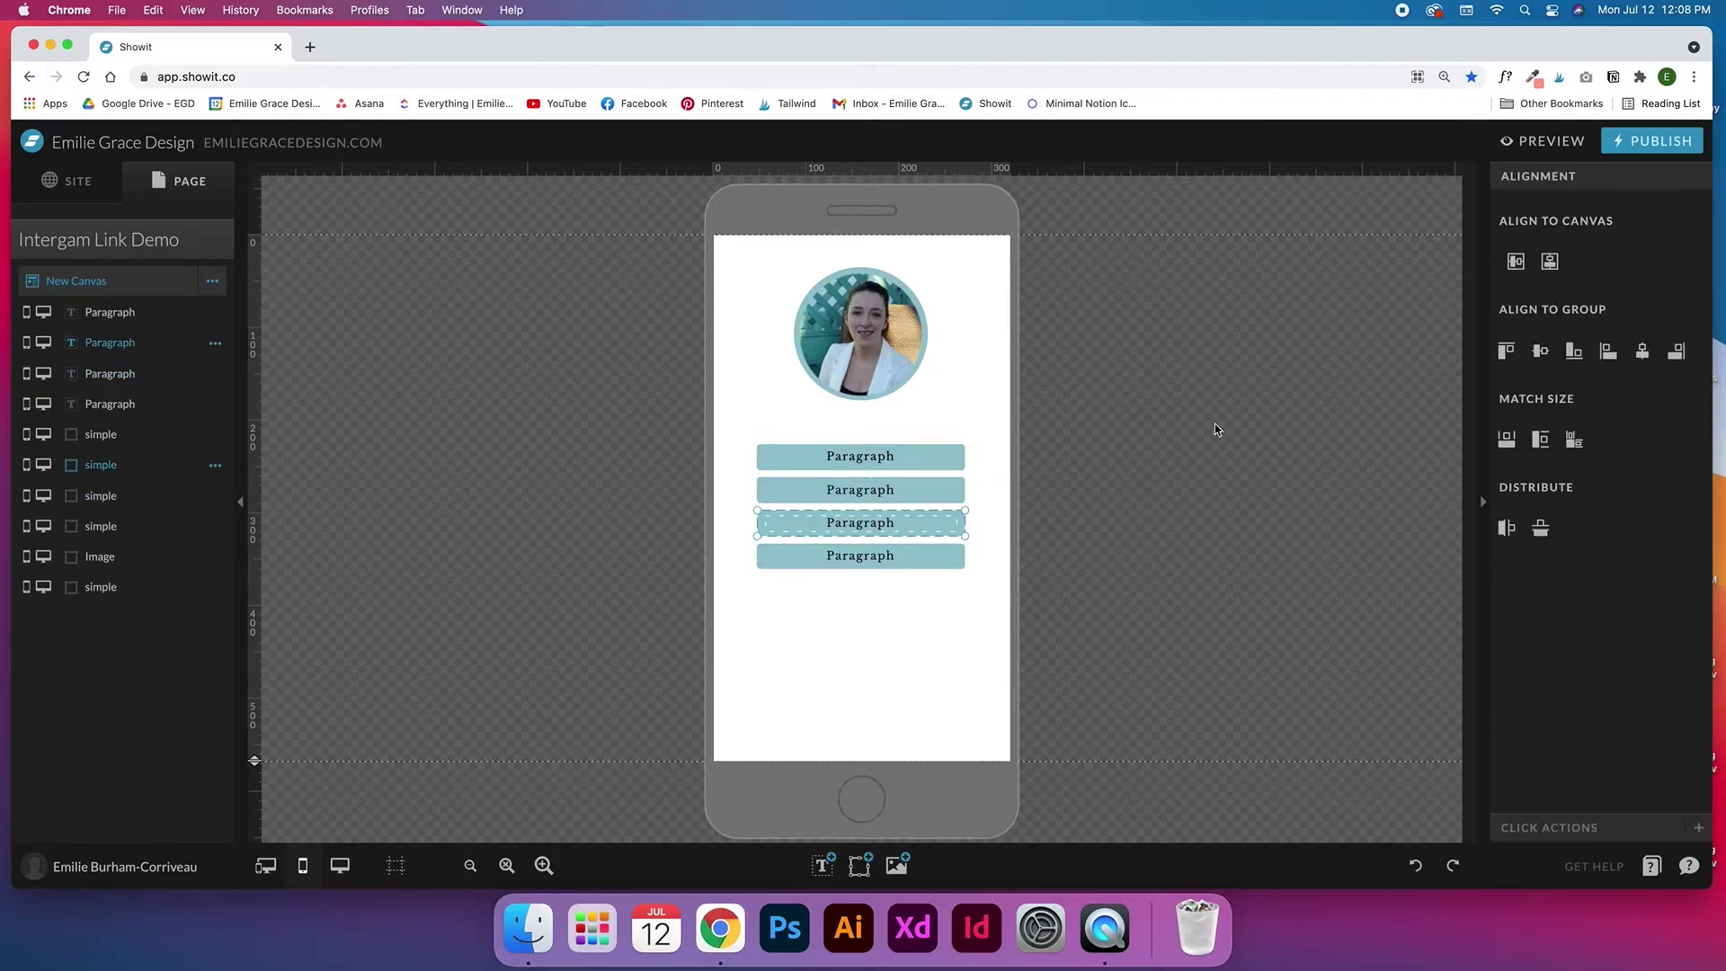
left_click(990, 513)
Label the top three bars "Get in tocuh with" plus the owner's first name, "Head to the blog" and "Check out our design services"
double_click(859, 457)
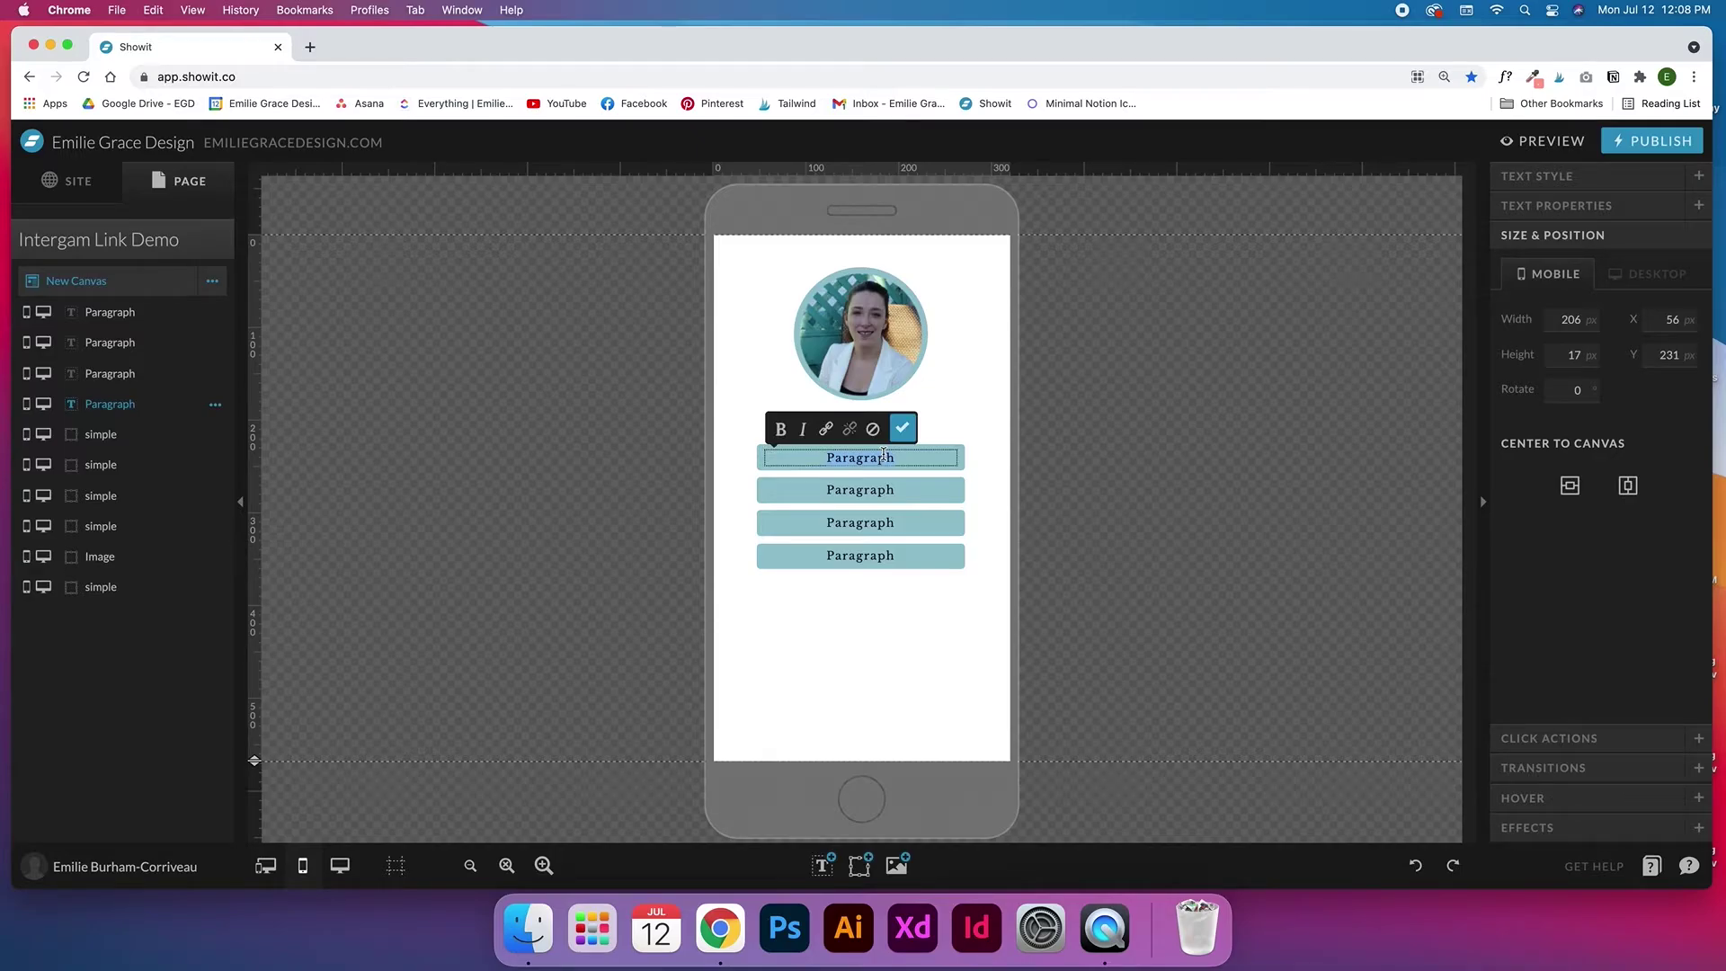
type("Get in tocuh with Emilie")
double_click(863, 490)
type("Head to the blog")
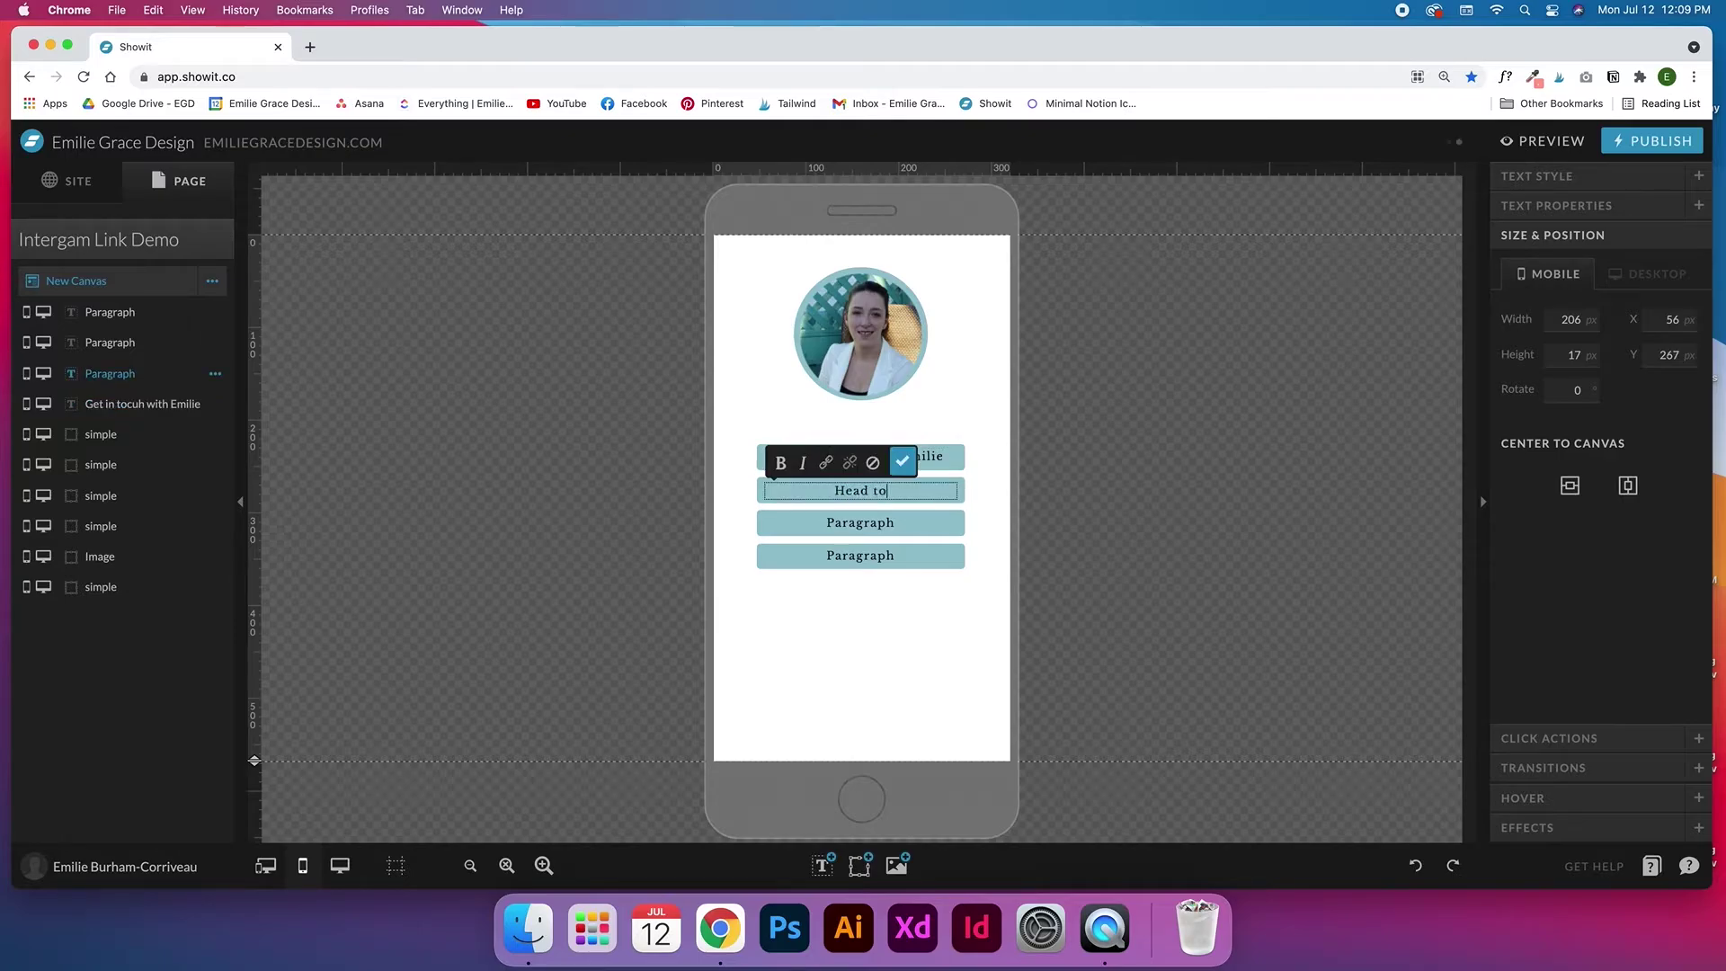
left_click(870, 523)
double_click(869, 523)
type("Check out our serviv")
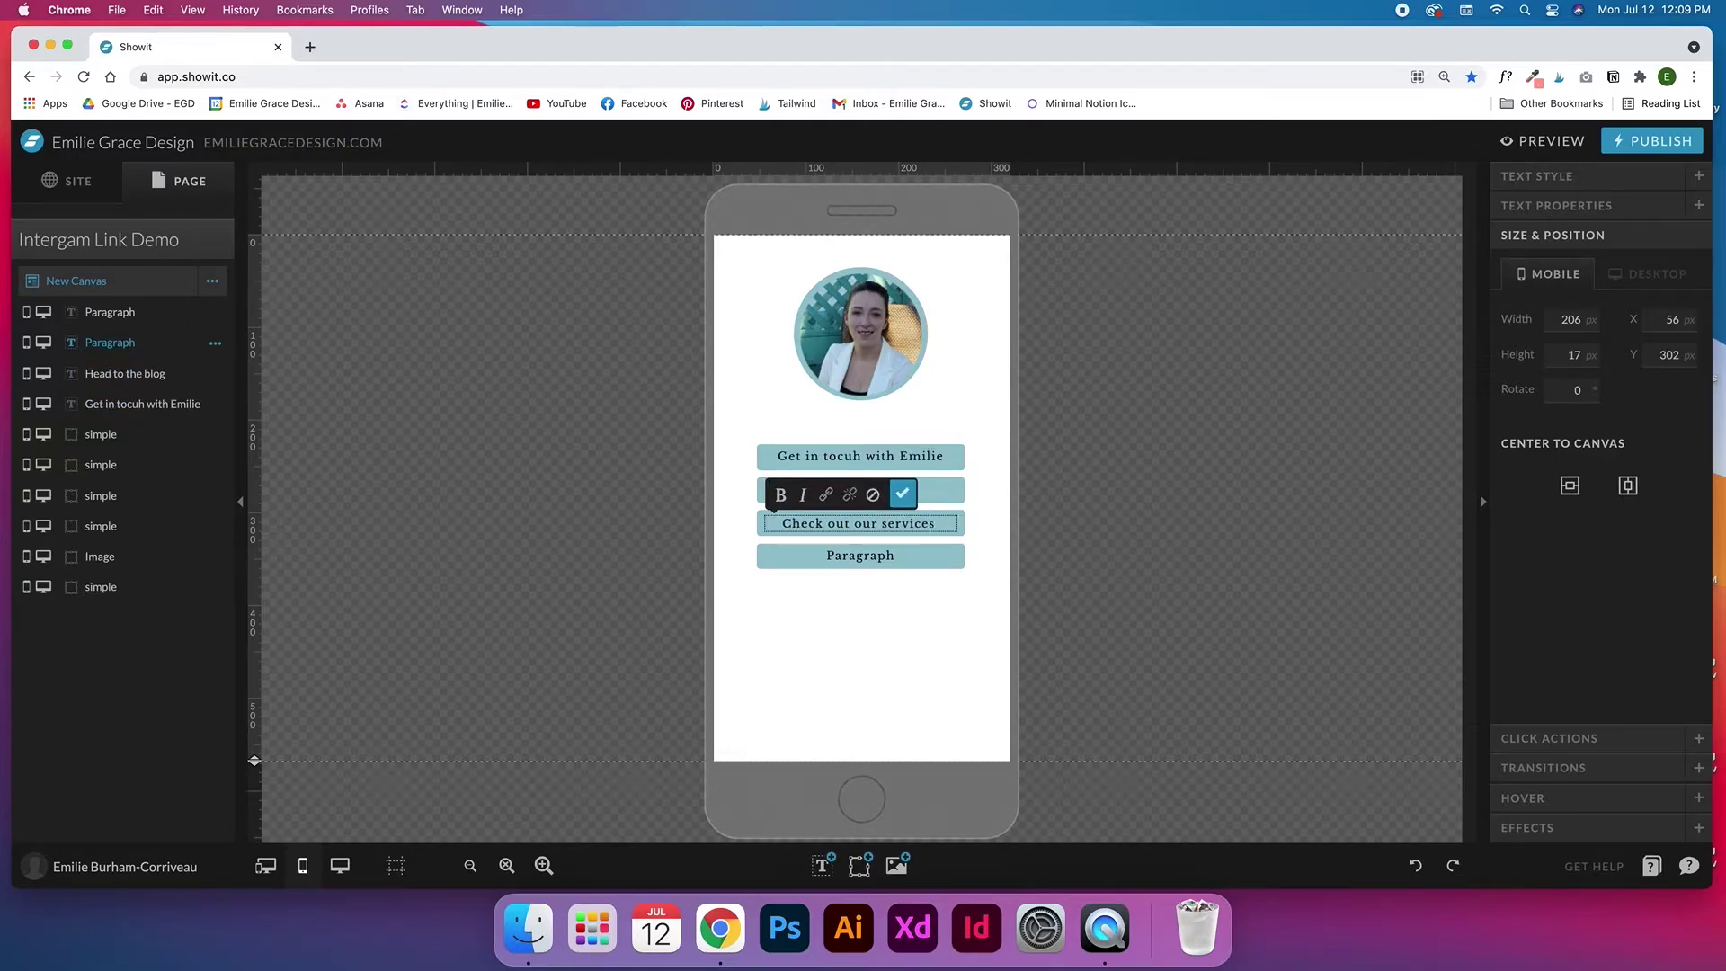
key("Escape")
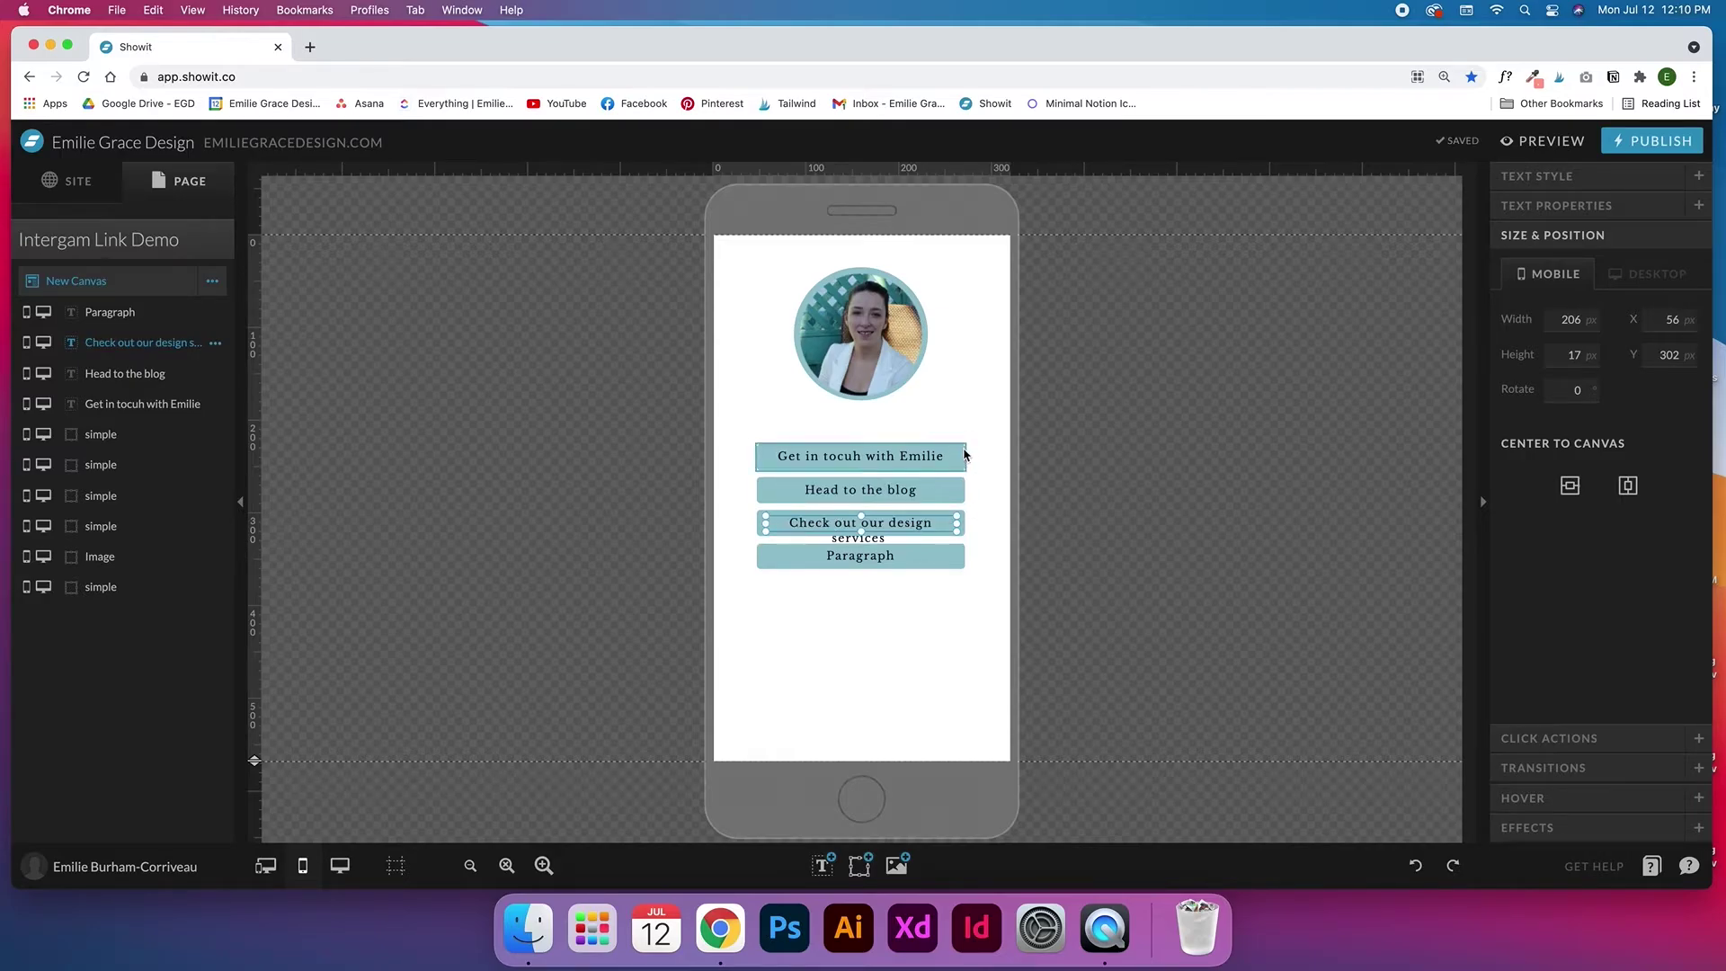
Widen the bars and the design services label so the label fits on one line, and realign the buttons on the canvas
left_click(978, 456)
left_click(972, 492)
left_click(963, 521)
mouse_move(966, 522)
left_mouse_down()
mouse_move(972, 555)
mouse_move(967, 522)
left_mouse_up()
left_click(959, 558)
left_click(861, 523)
left_click(987, 518)
left_click_drag(1010, 398, 755, 585)
left_click(1550, 262)
Match the widths of the top three bars to each other
left_click(1012, 455)
left_click(968, 458)
left_click(965, 492, "shift")
left_click(966, 524, "shift")
left_click(1506, 438)
Copy the top bar's width value and apply it to the other three bars
left_click(971, 455)
left_click(1569, 289)
left_click(965, 491)
double_click(1569, 290)
key("super+v")
left_click(966, 524)
double_click(1568, 290)
key("super+v")
left_click(963, 556)
double_click(1568, 293)
Align the four bars and their labels to each other's horizontal center
left_click_drag(983, 416, 744, 645)
left_click(1642, 351)
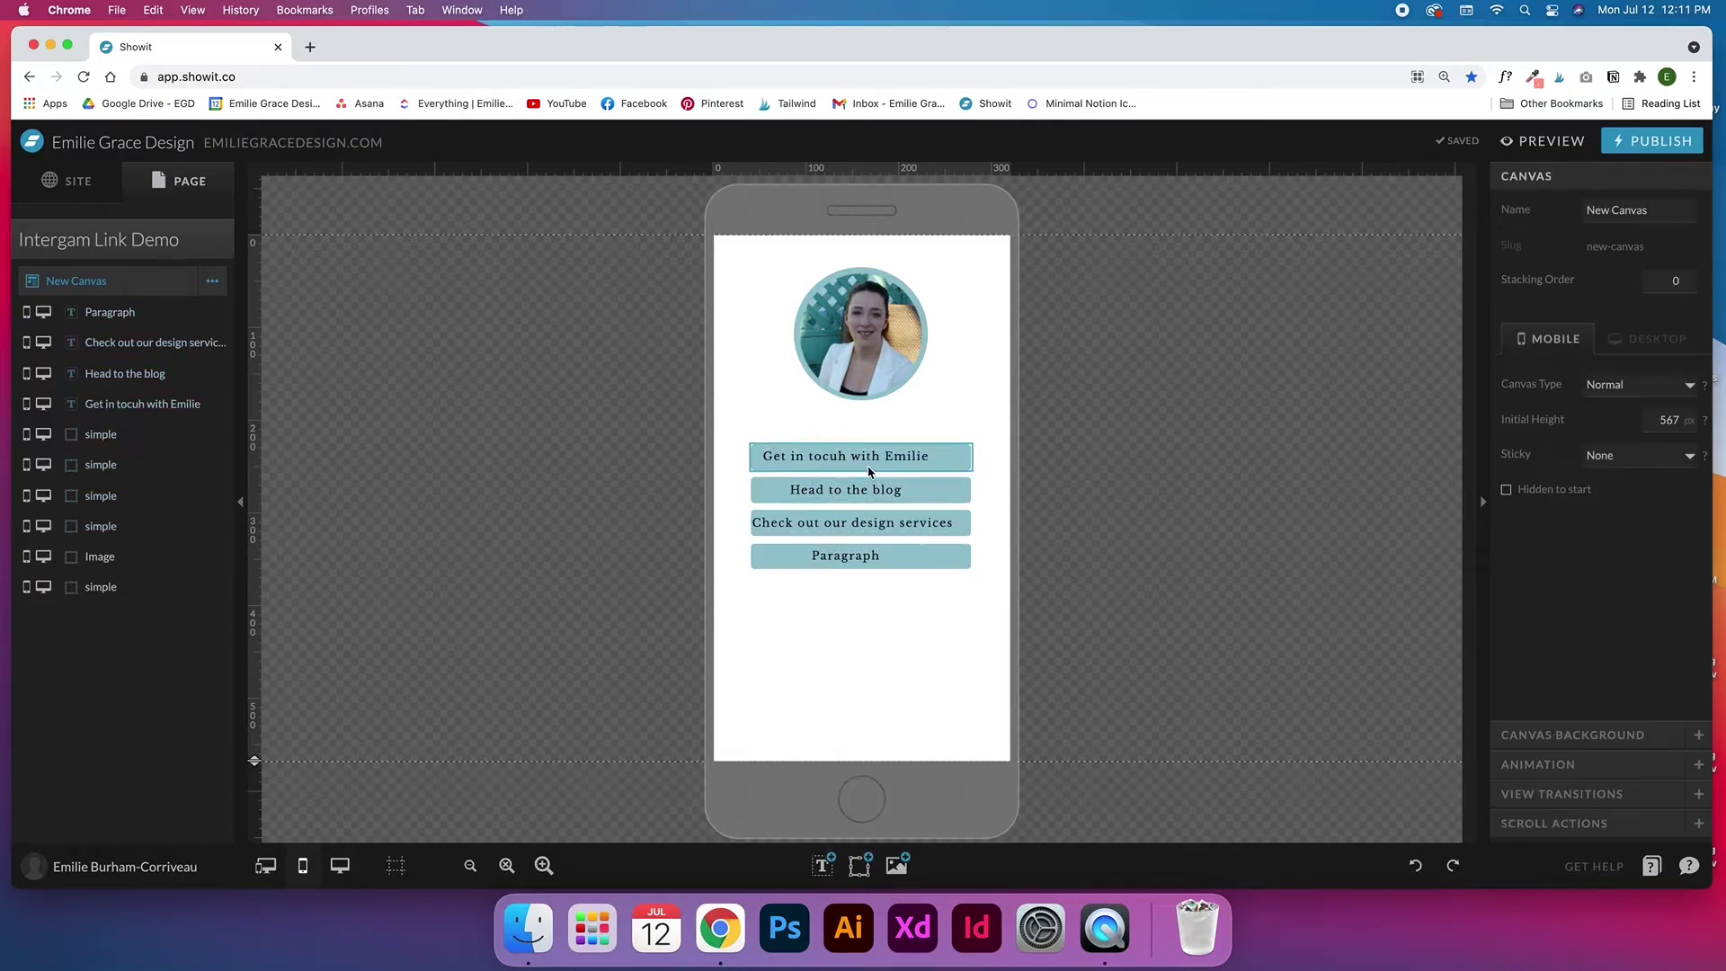
left_click(1002, 425)
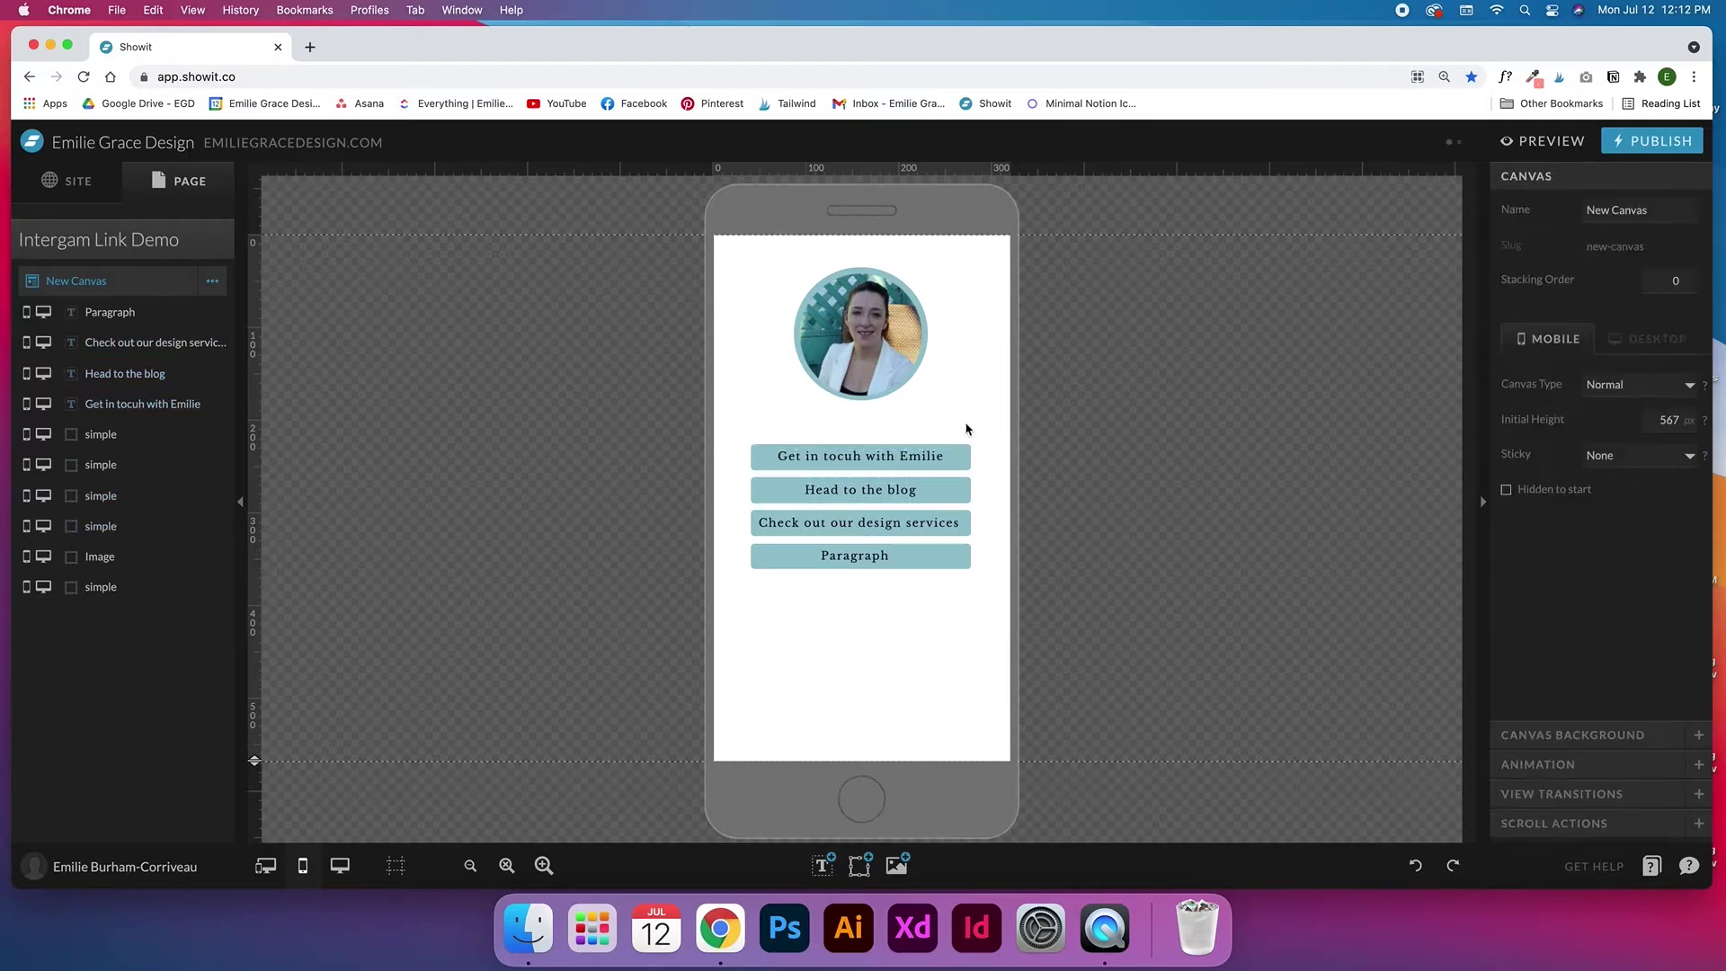
Change the bottom bar's placeholder label to "Get in touch with me"
double_click(881, 557)
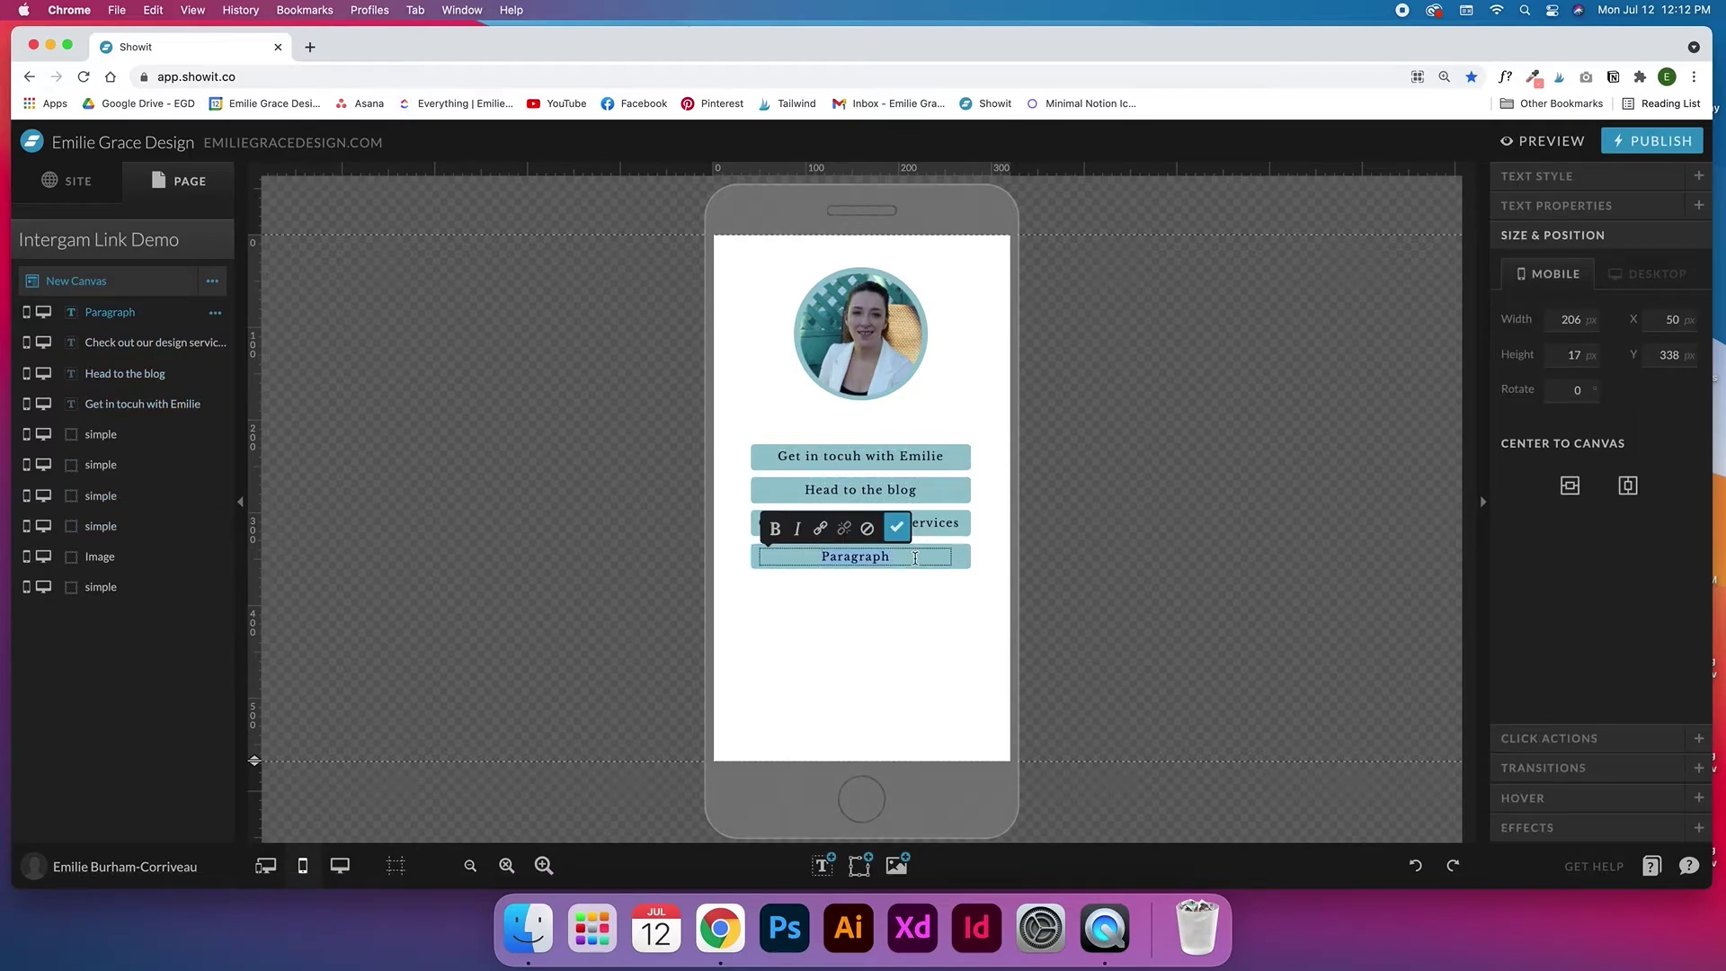
type("Get in touch with me")
left_click(1000, 545)
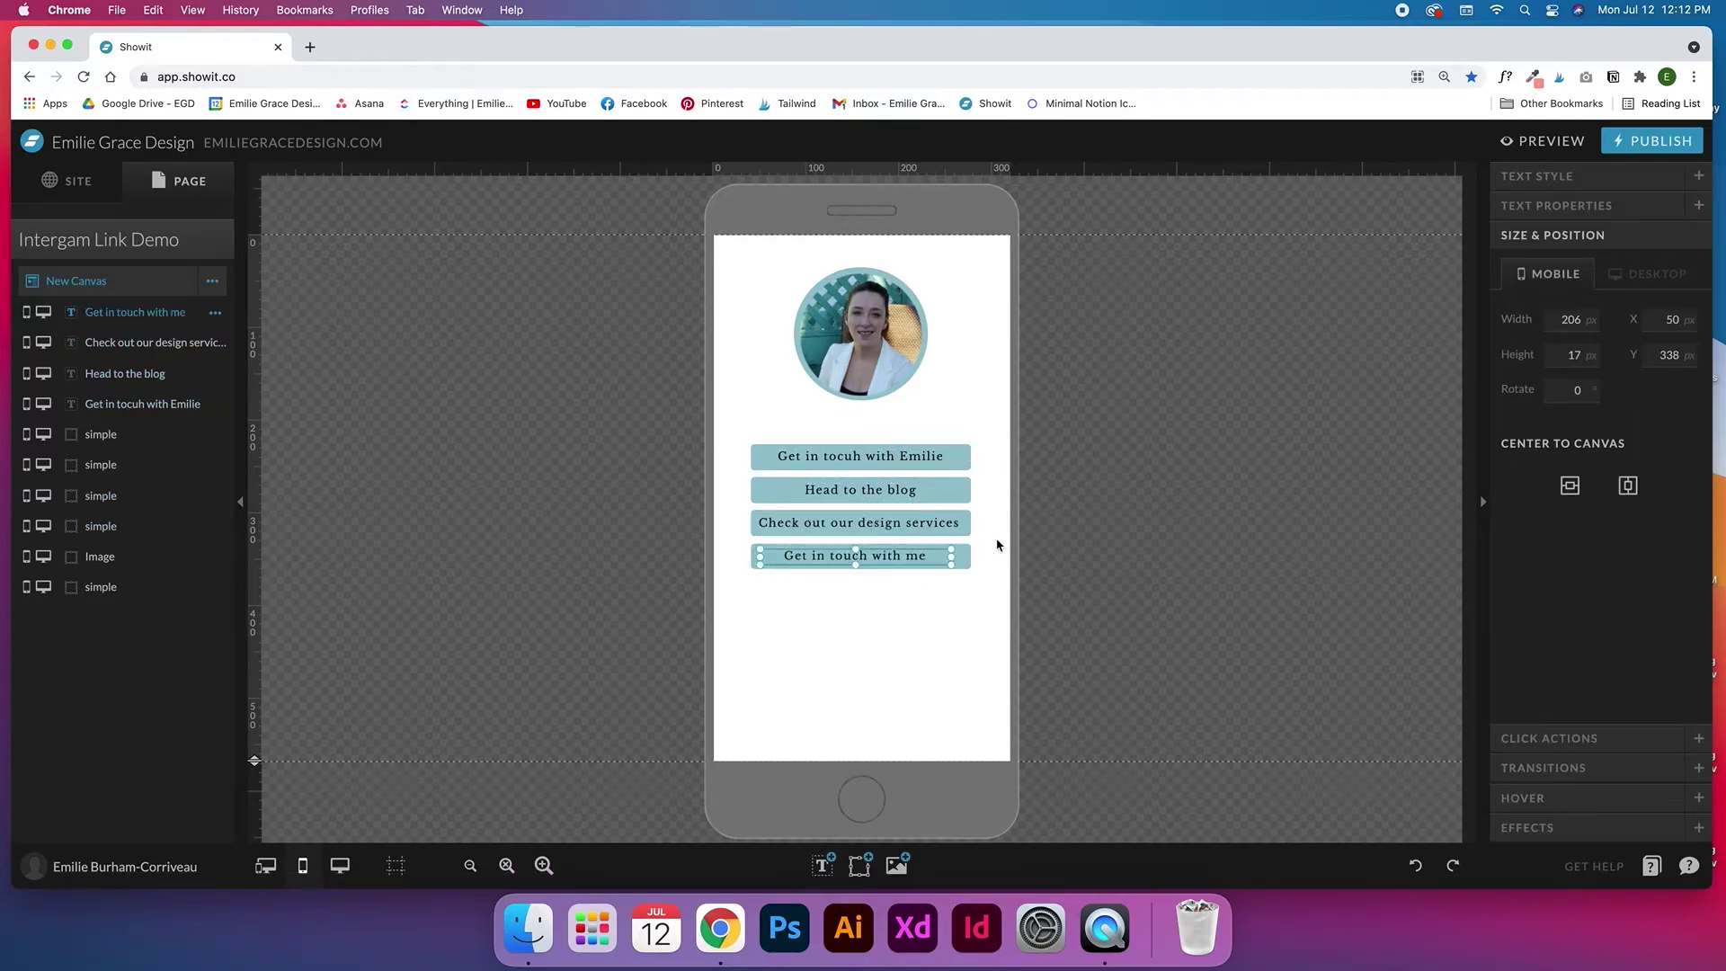
Set the letter case of the top bar's label to Title Case
left_click(851, 460)
left_click(1629, 472)
left_click(1609, 536)
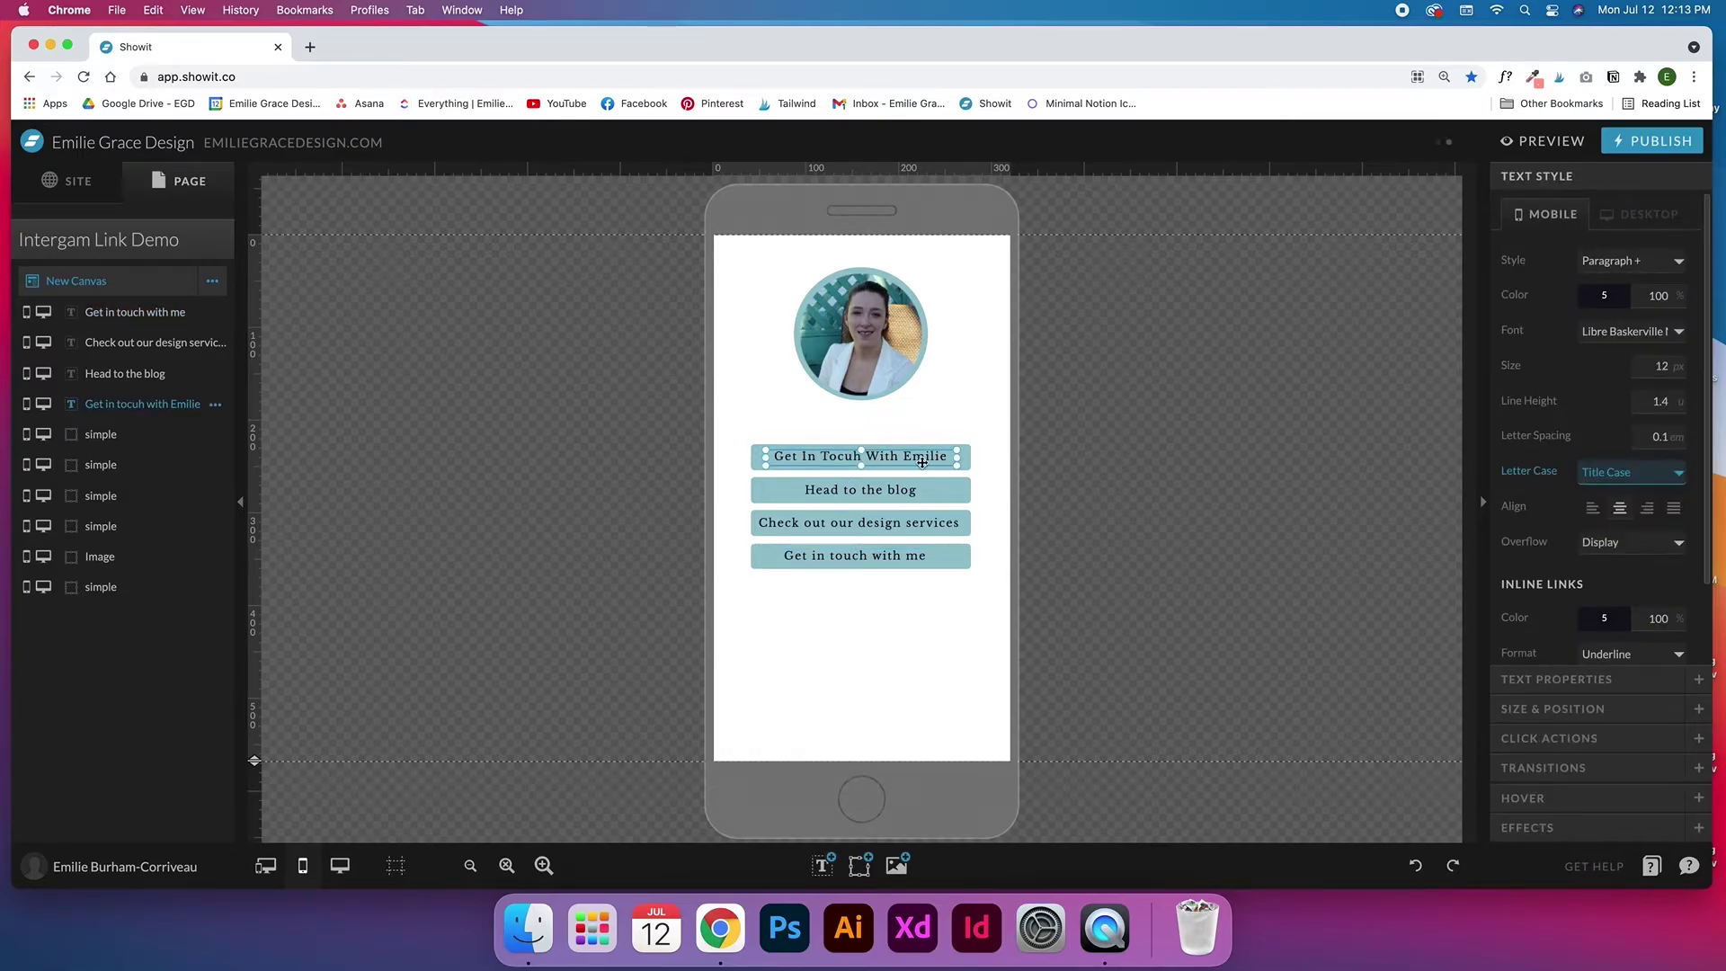
Set the letter case of the blog, design services and bottom bar labels to Title Case
left_click(871, 491)
left_click(1660, 478)
left_click(1615, 529)
left_click(872, 523)
left_click(1647, 477)
left_click(1615, 529)
left_click(863, 555)
left_click(1646, 475)
left_click(1615, 528)
Widen each of the four teal bars slightly by extending its right edge, making the top one about 247 px wide
left_click(755, 458)
left_click(754, 492, "shift")
left_click(754, 524, "shift")
left_click(754, 557, "shift")
left_click(964, 458)
left_click(966, 491)
left_click_drag(972, 457, 977, 523)
left_click(987, 507)
left_click(966, 524)
left_click(966, 556)
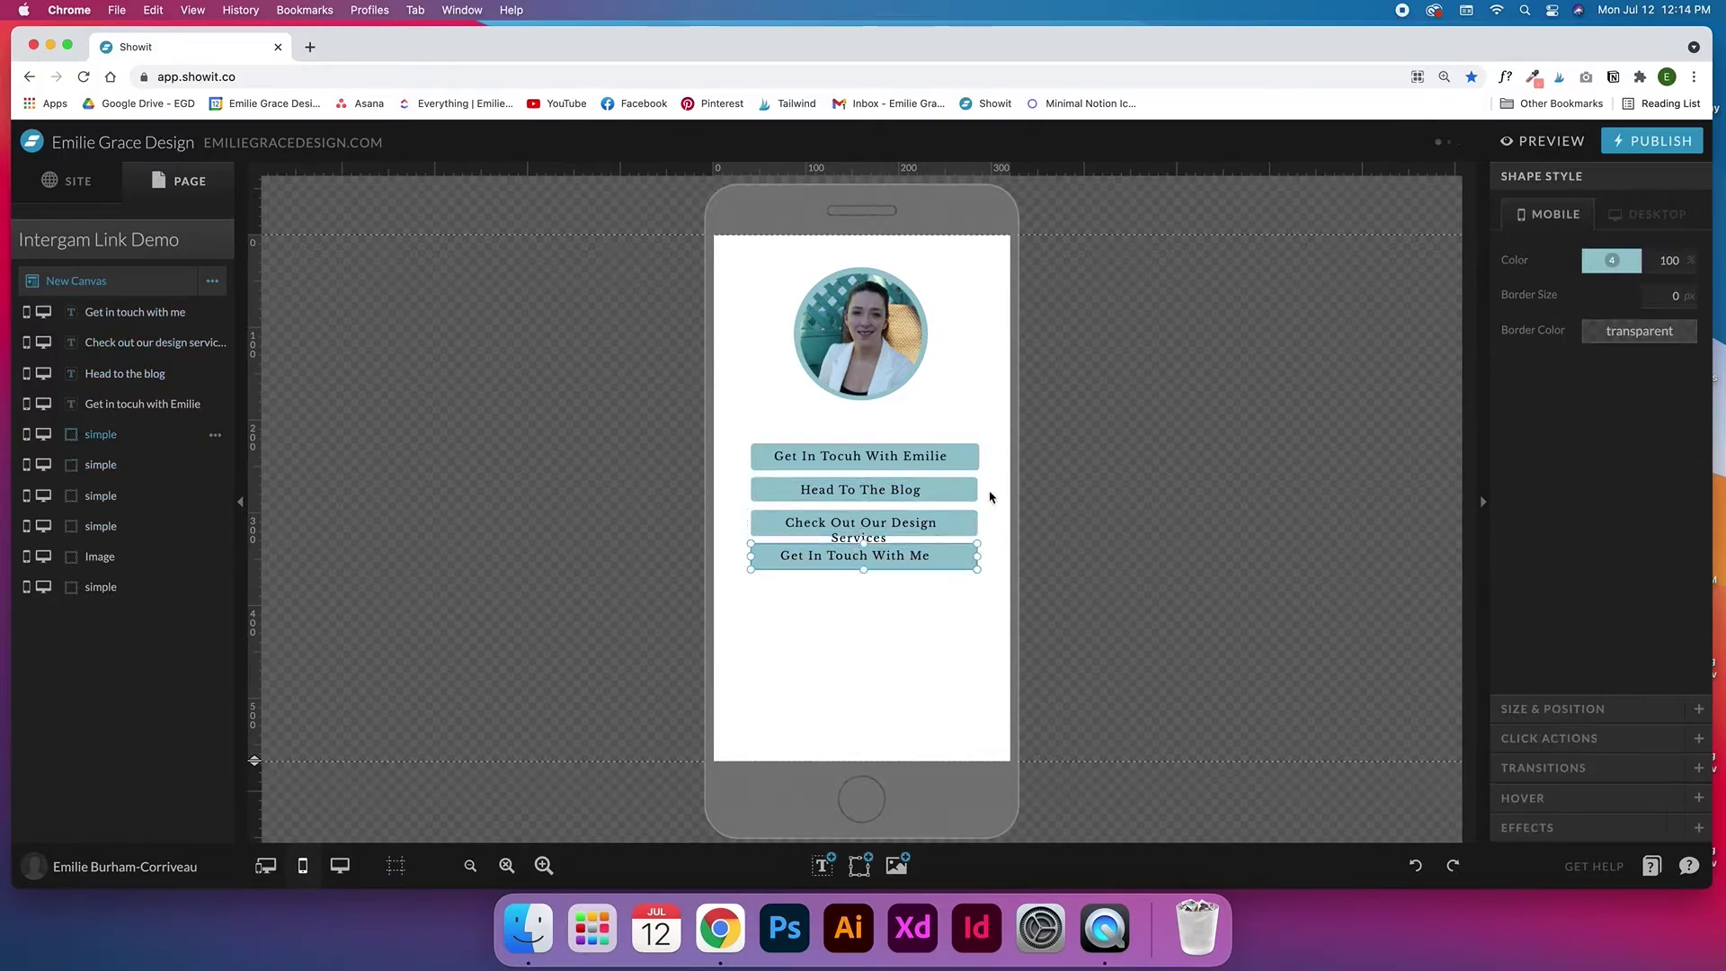
Match the four bars' dimensions by setting their width to 247 px and height to 26 px
left_click(971, 458)
left_click(1553, 709)
left_click(1570, 290)
left_click(969, 491)
left_click(1571, 290)
type("247")
left_click(971, 456)
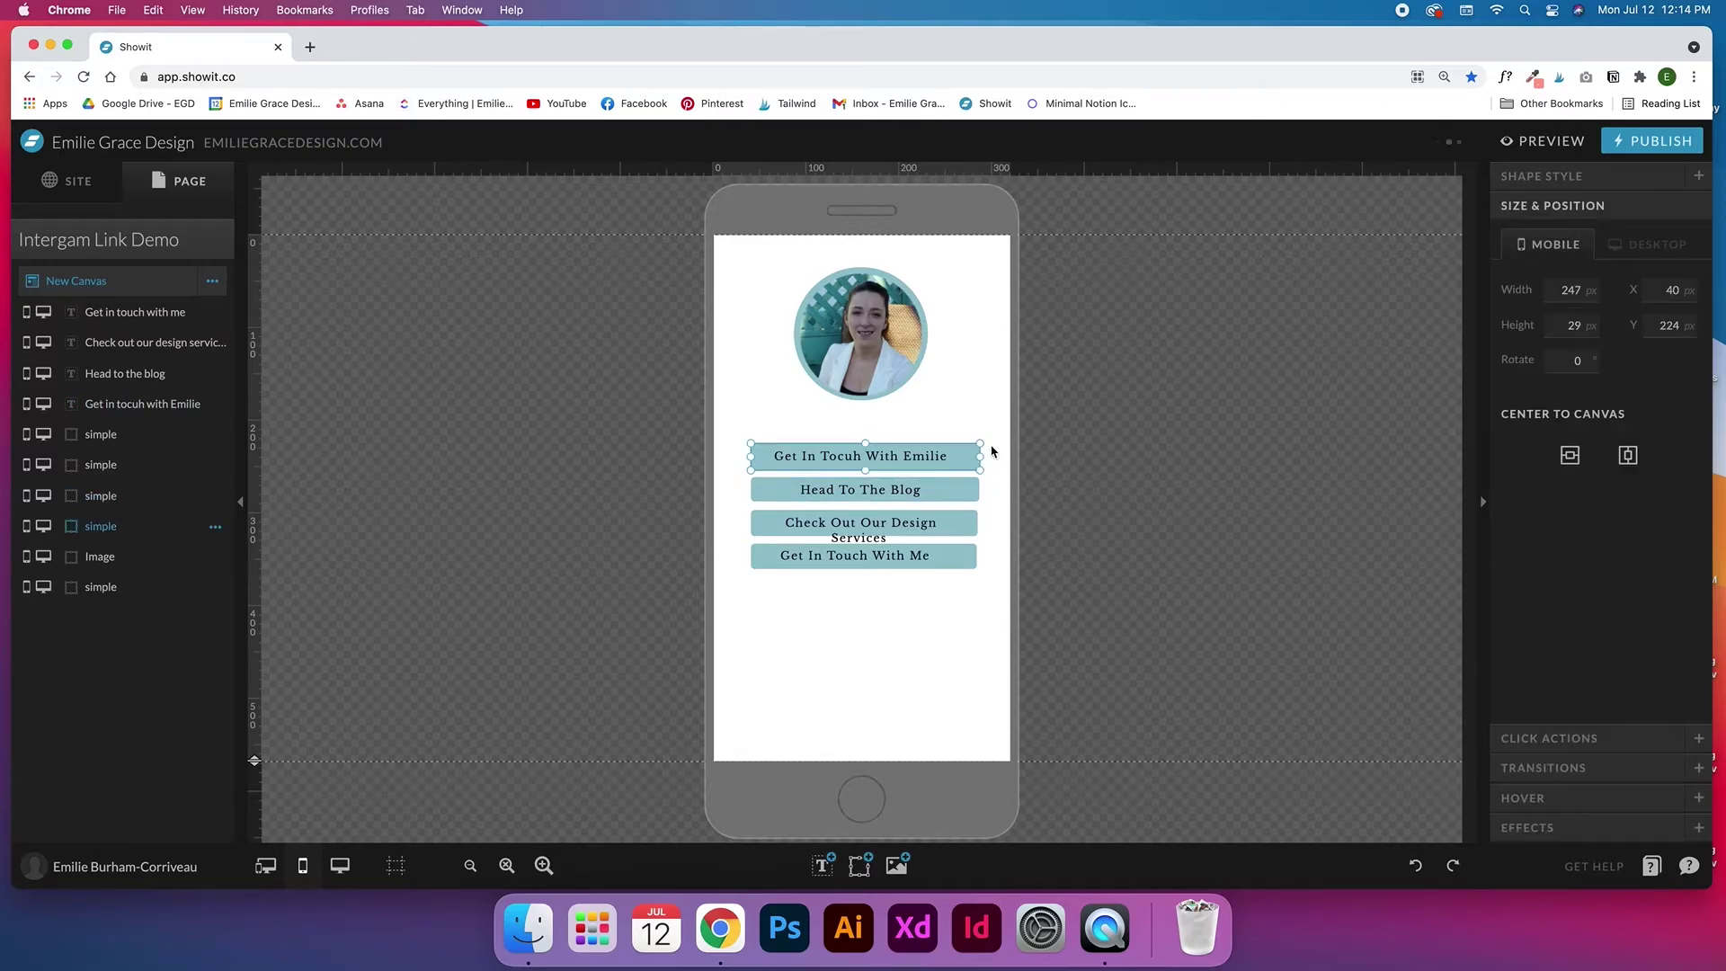
left_click(975, 524)
left_click(969, 556)
left_click(1573, 290)
type("247")
left_click(1574, 326)
type("26")
Widen the design services label's text box on both sides and center it horizontally with its bar
left_click(860, 523)
left_click_drag(757, 523, 751, 522)
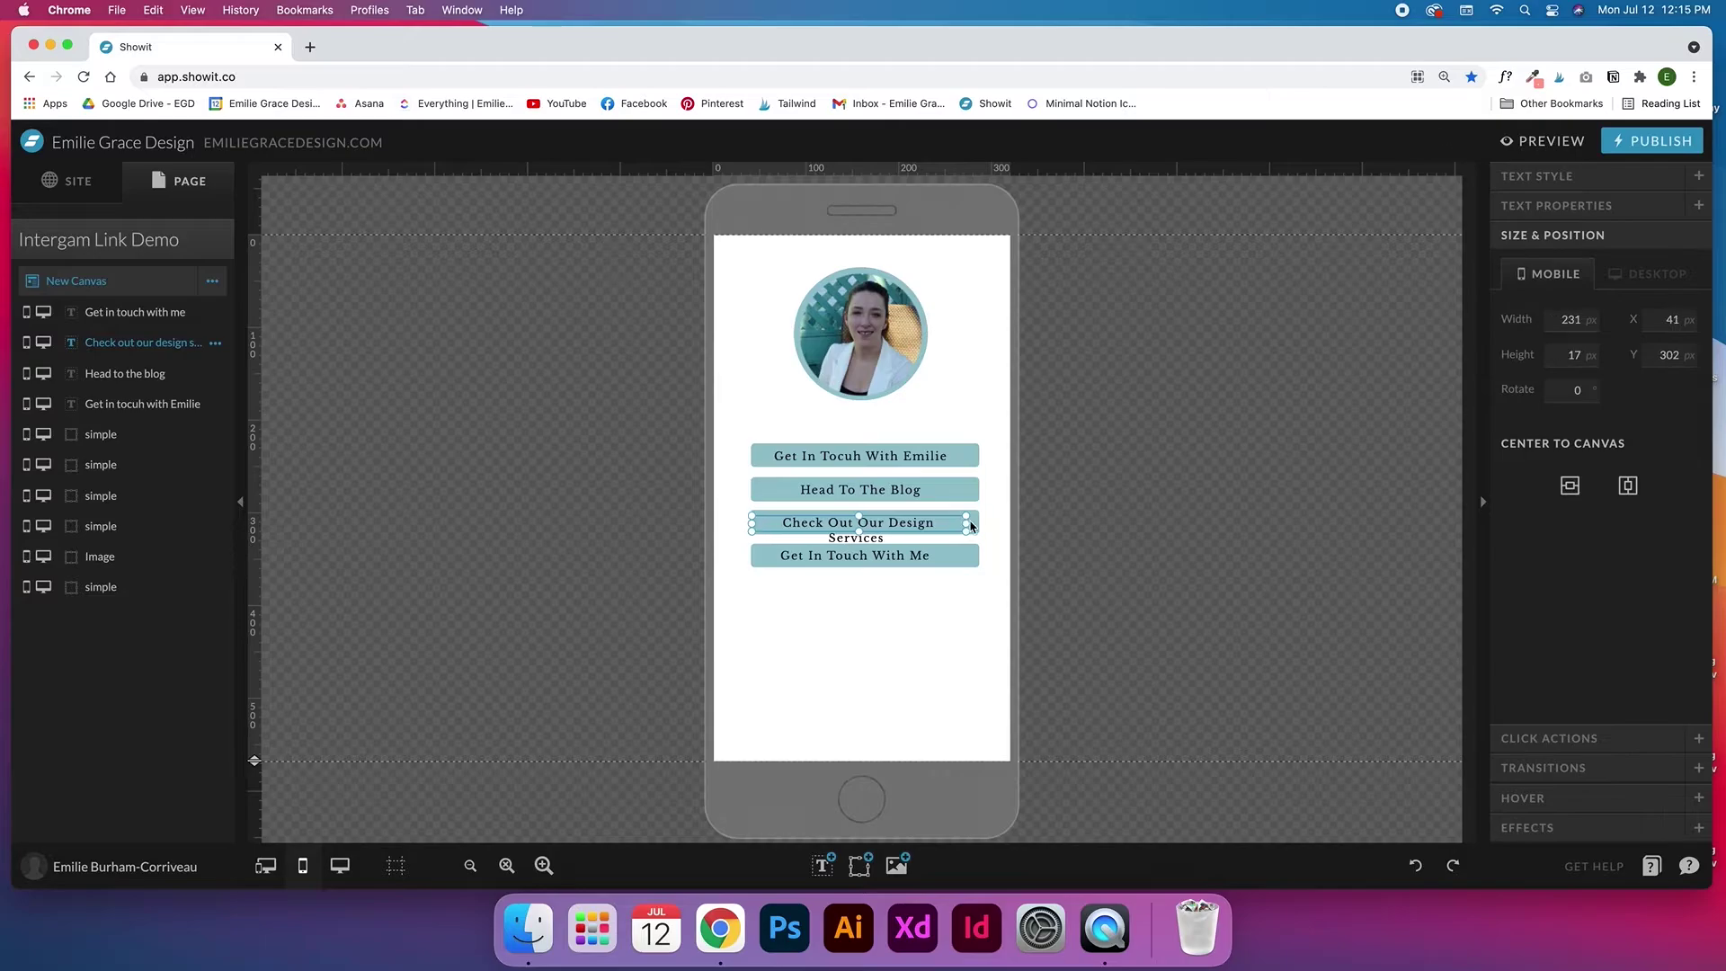
left_click_drag(968, 522, 975, 522)
left_click(977, 526, "shift")
left_click(1642, 351)
Center each of the four labels horizontally with its own bar
left_click(860, 490)
left_click(973, 492, "shift")
left_click(1642, 352)
left_click(861, 457)
left_click(972, 458, "shift")
left_click(1643, 351)
left_click(860, 522)
left_click(977, 525, "shift")
left_click(855, 556)
left_click(972, 556, "shift")
left_click(1643, 352)
Select the stack of link buttons and center it horizontally on the canvas as a group
left_click_drag(997, 436, 991, 580)
left_click(1550, 262)
left_click(983, 385)
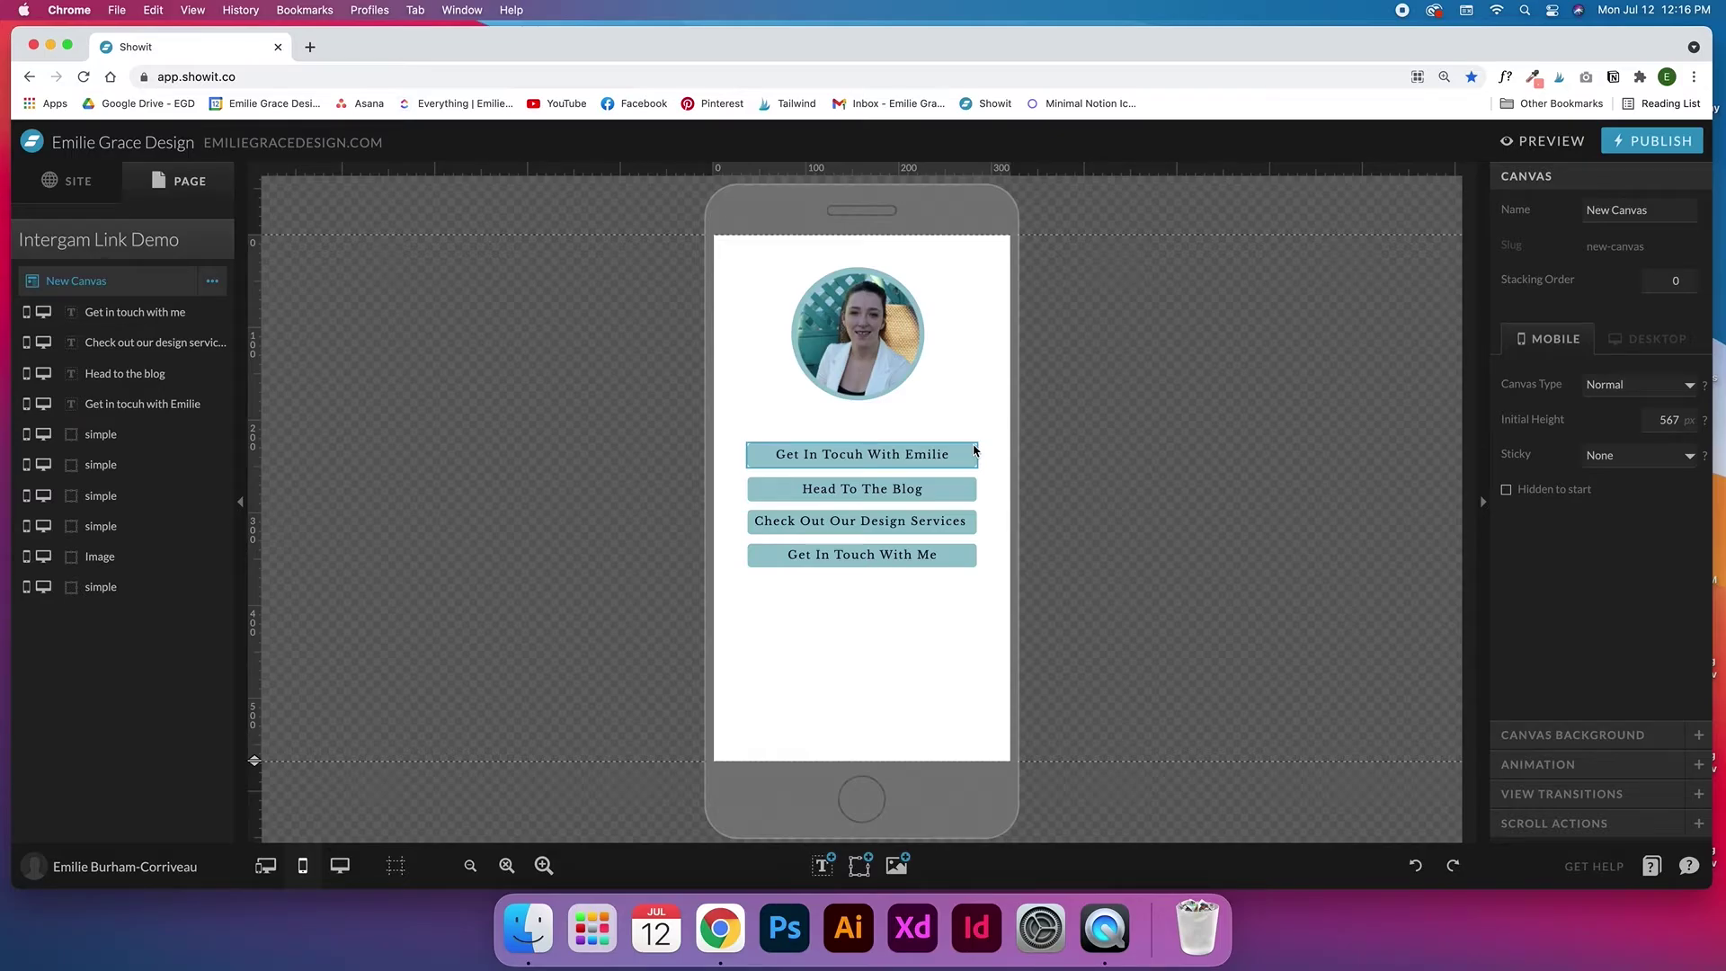
Link the top bar's text label to the Contact page
left_click(908, 459)
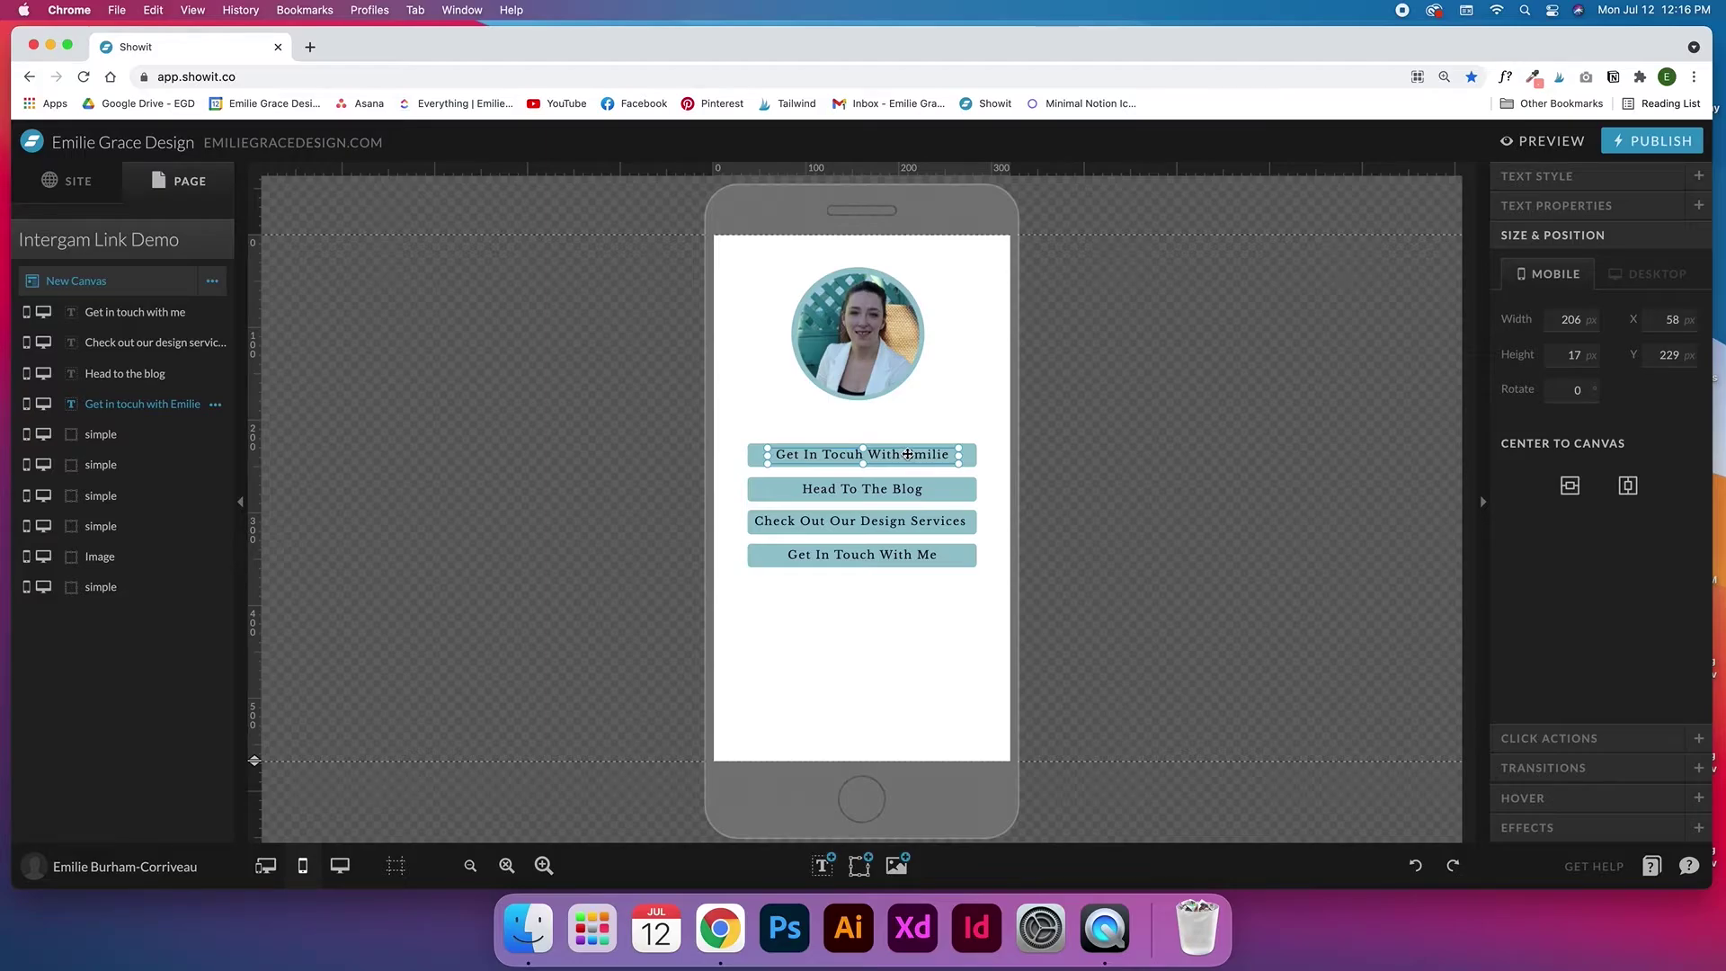
left_click(1561, 740)
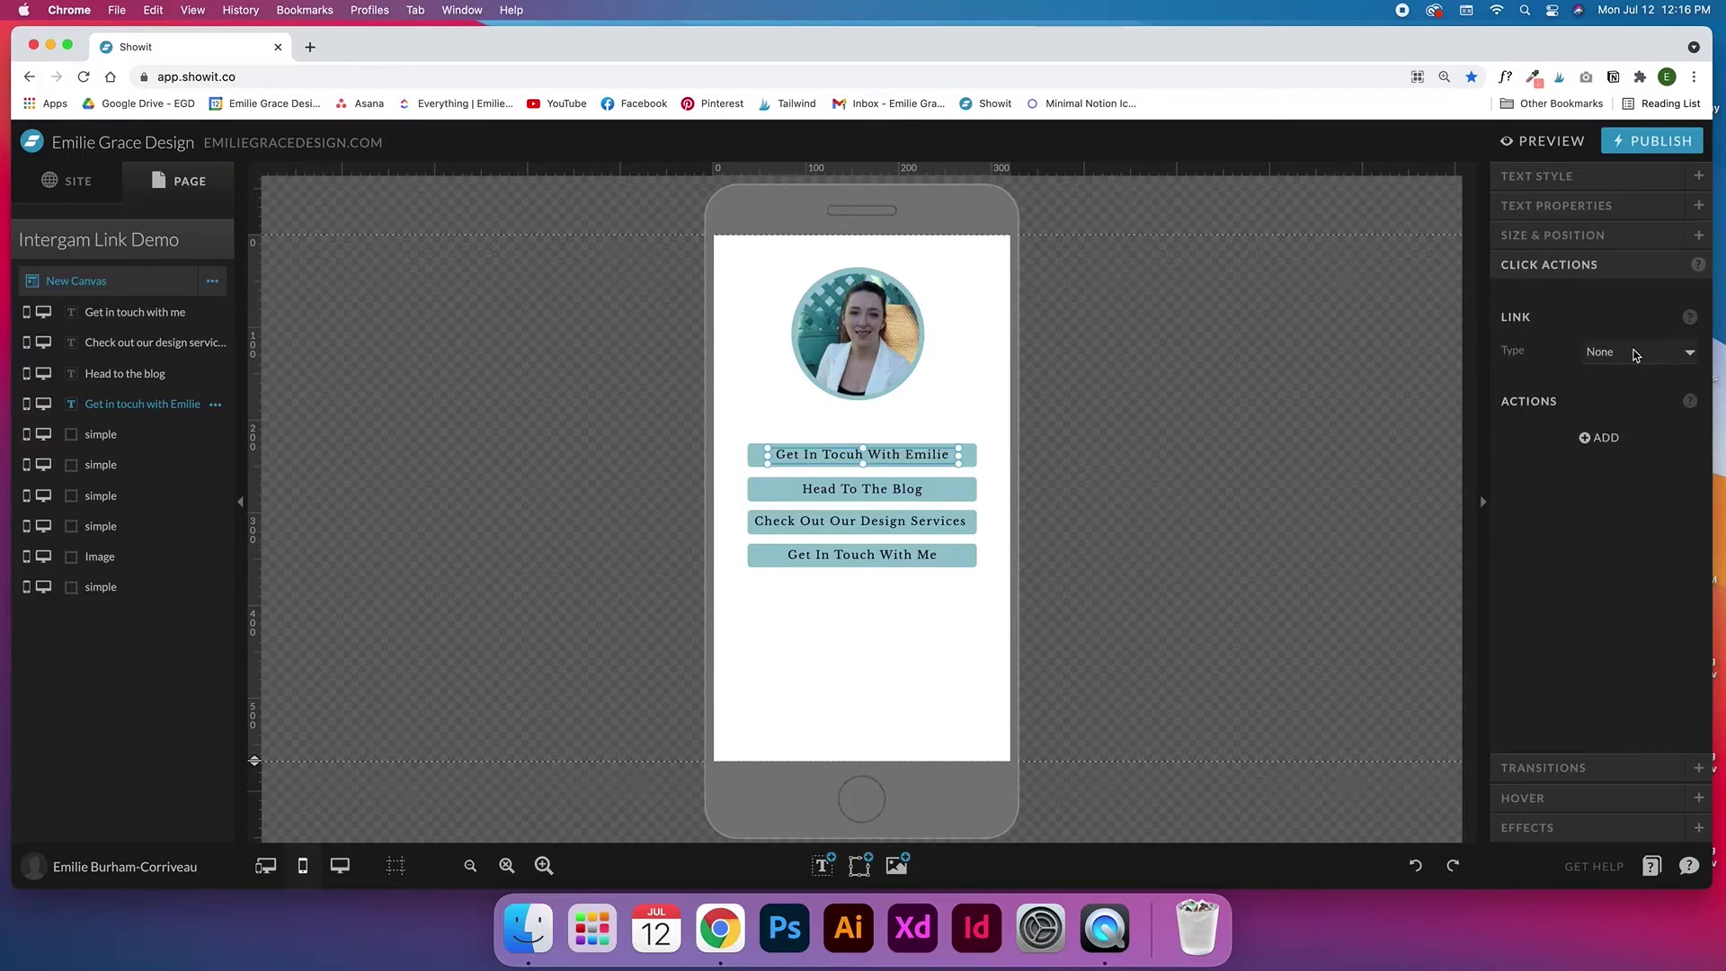
left_click(1636, 353)
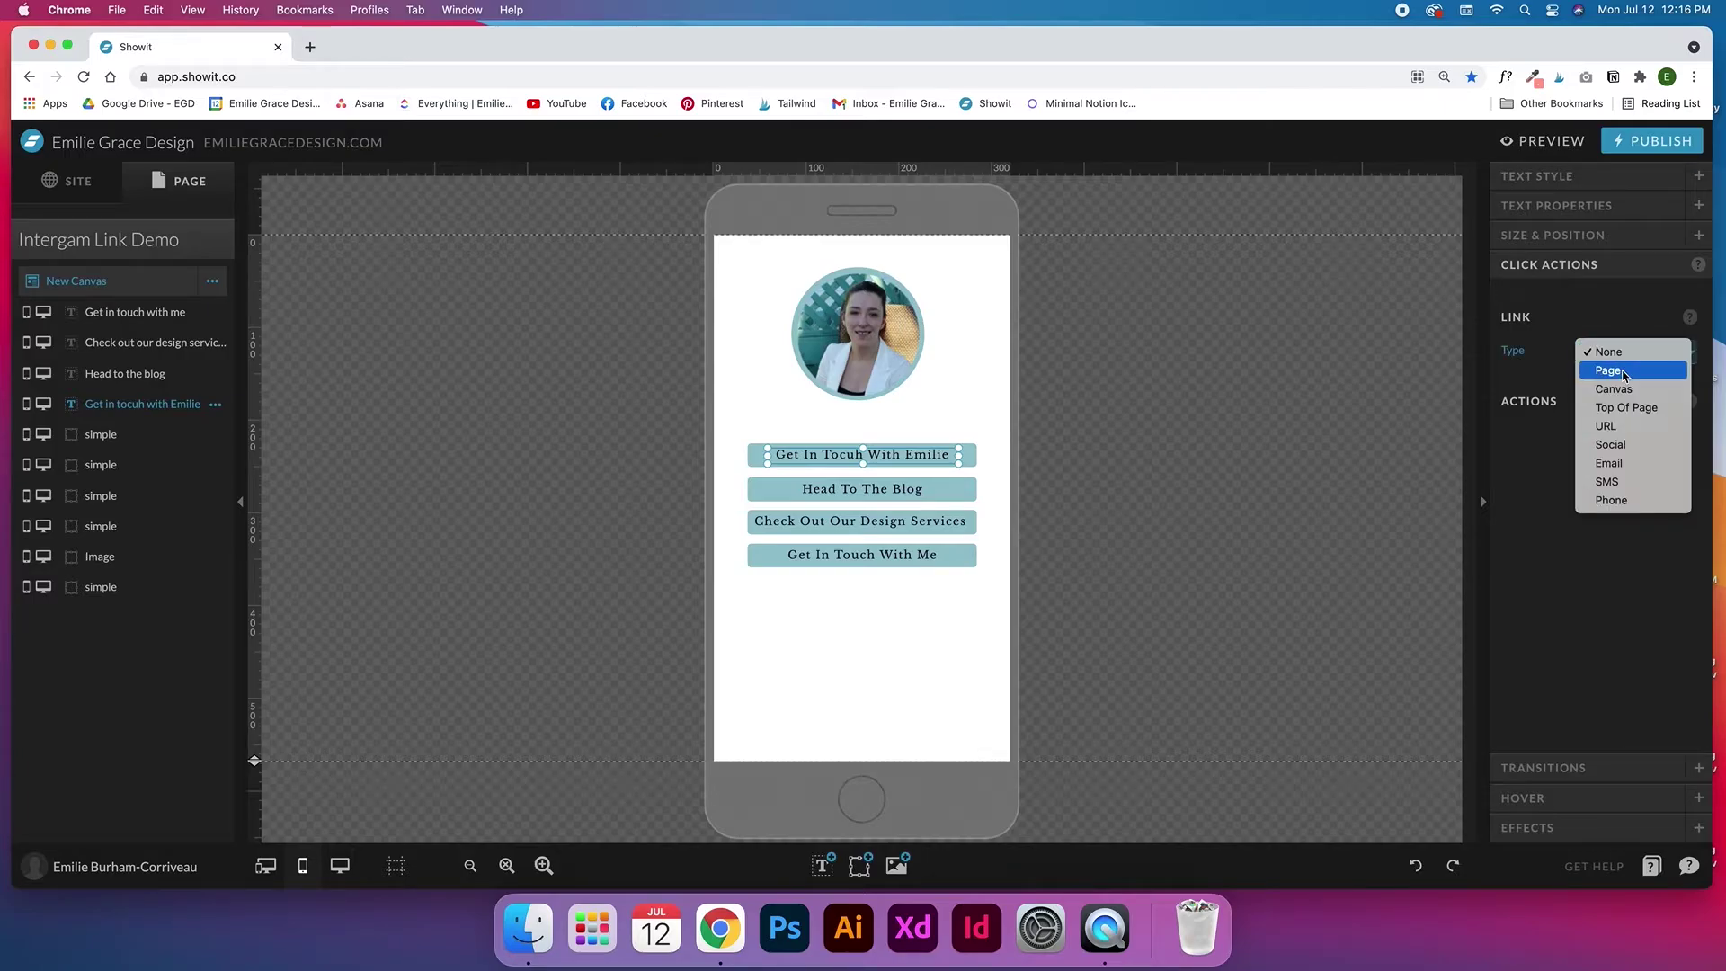
left_click(1624, 374)
left_click(1629, 387)
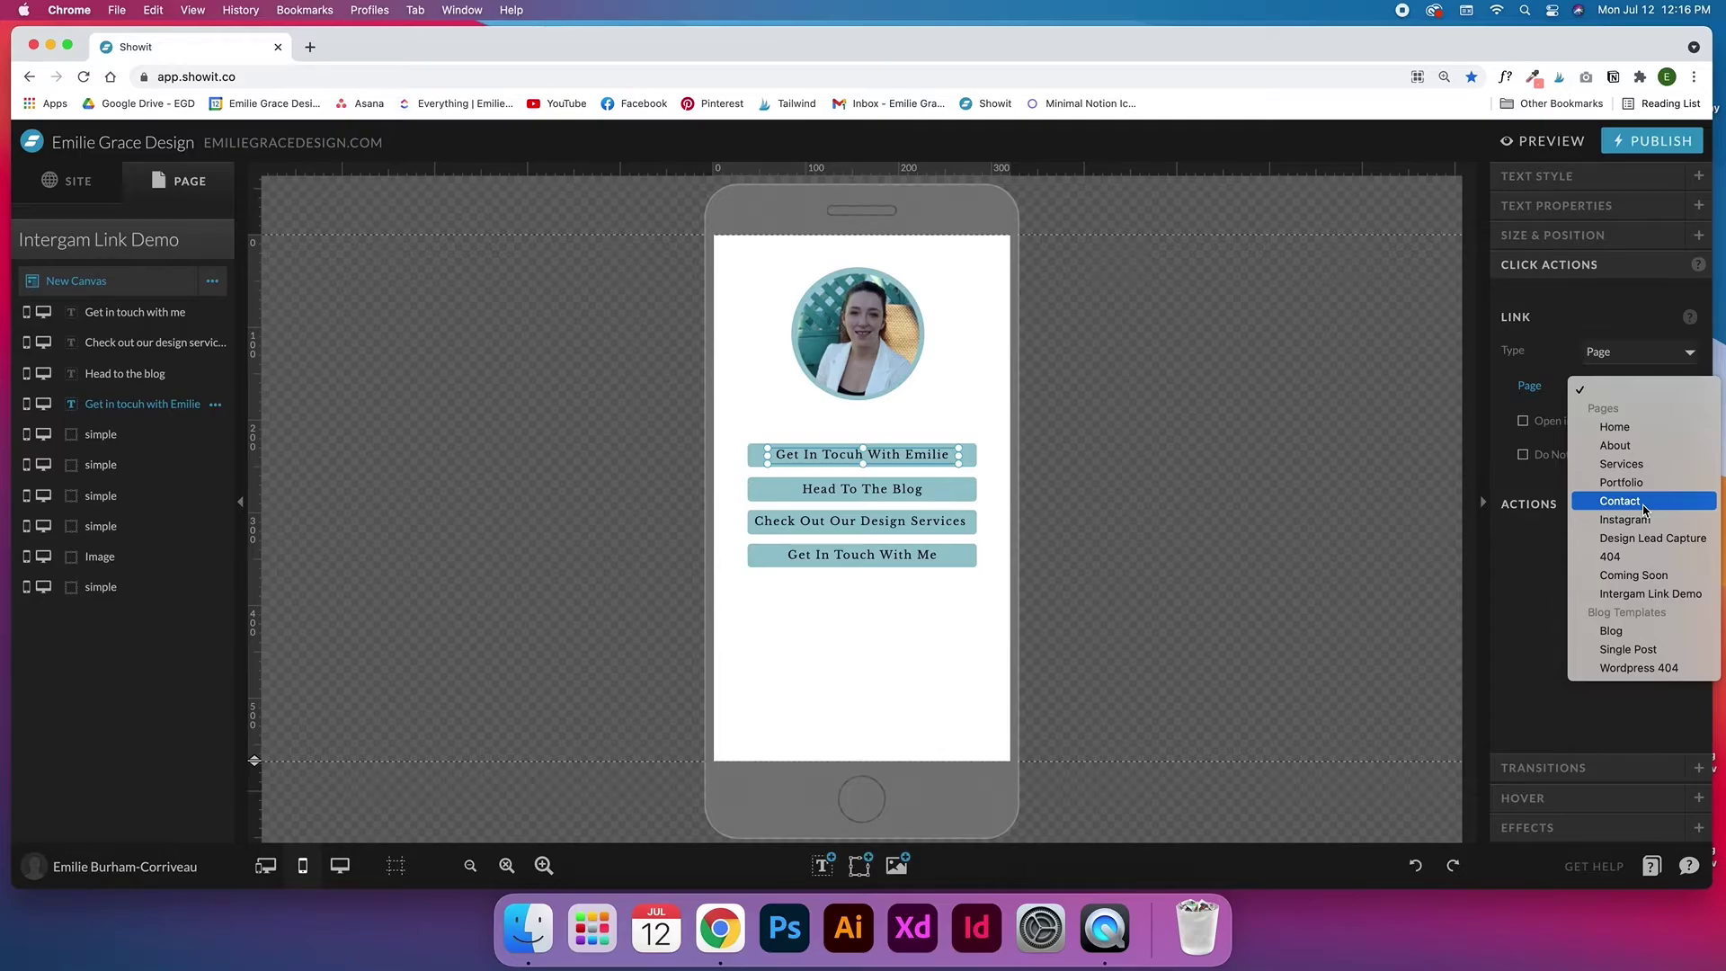
left_click(1644, 505)
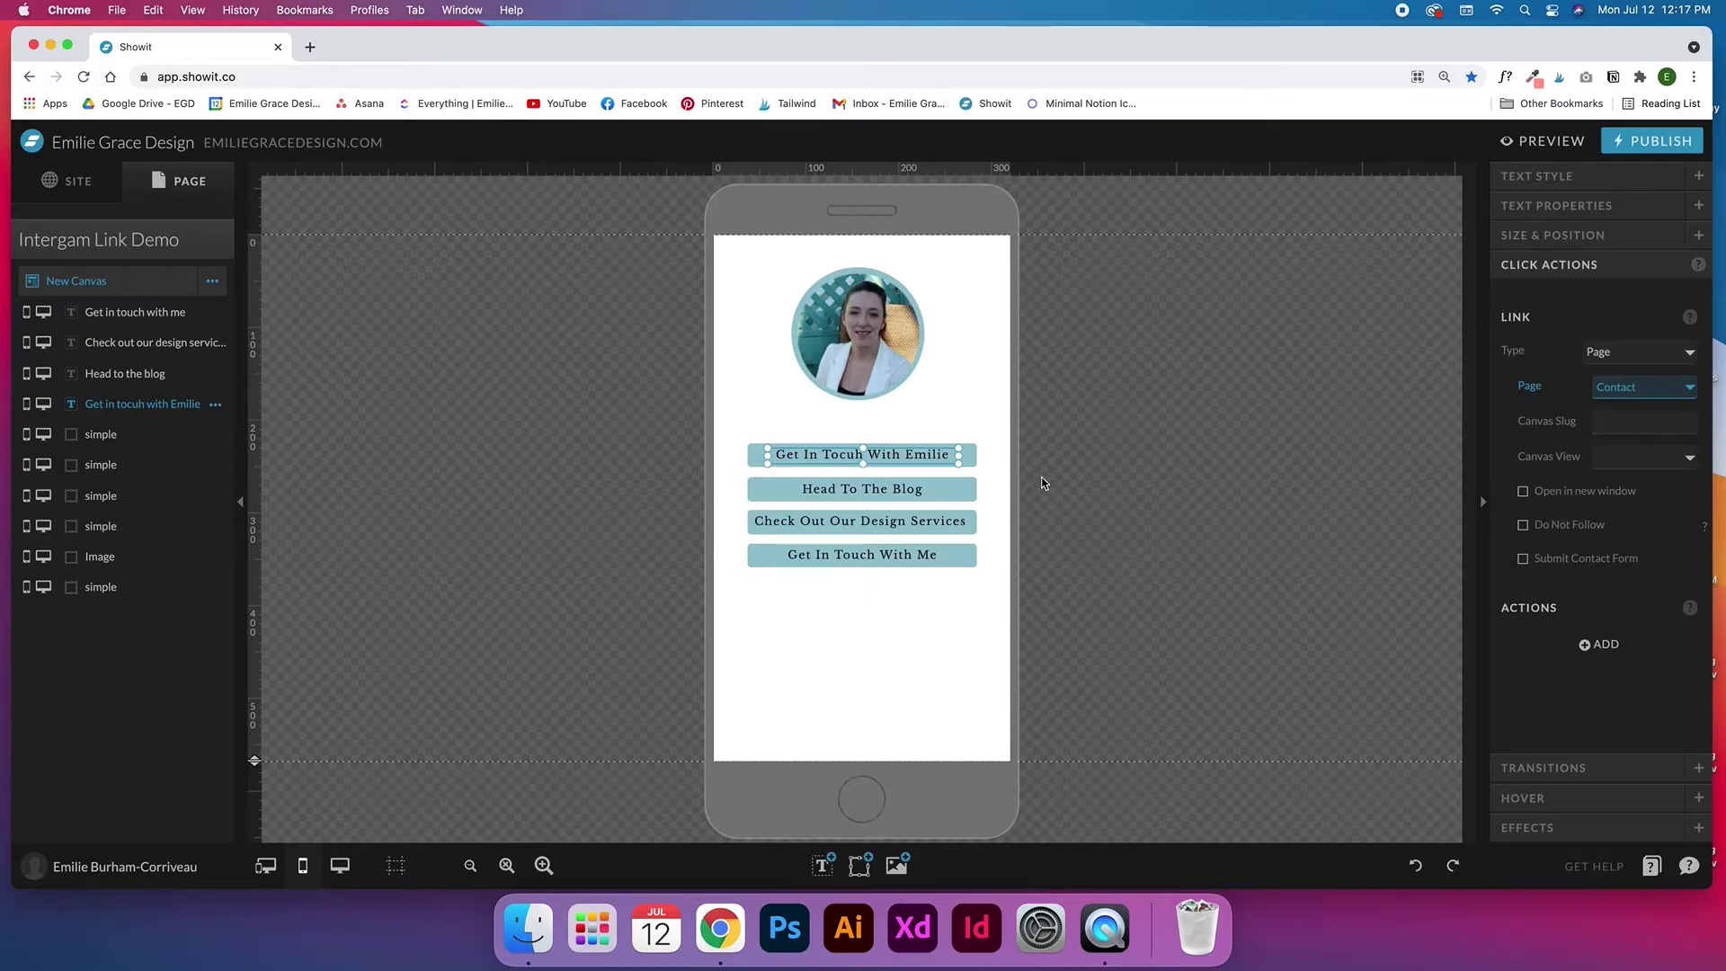
Link the top bar's rectangle shape to the Contact page as well
left_click(996, 461)
left_click(973, 447)
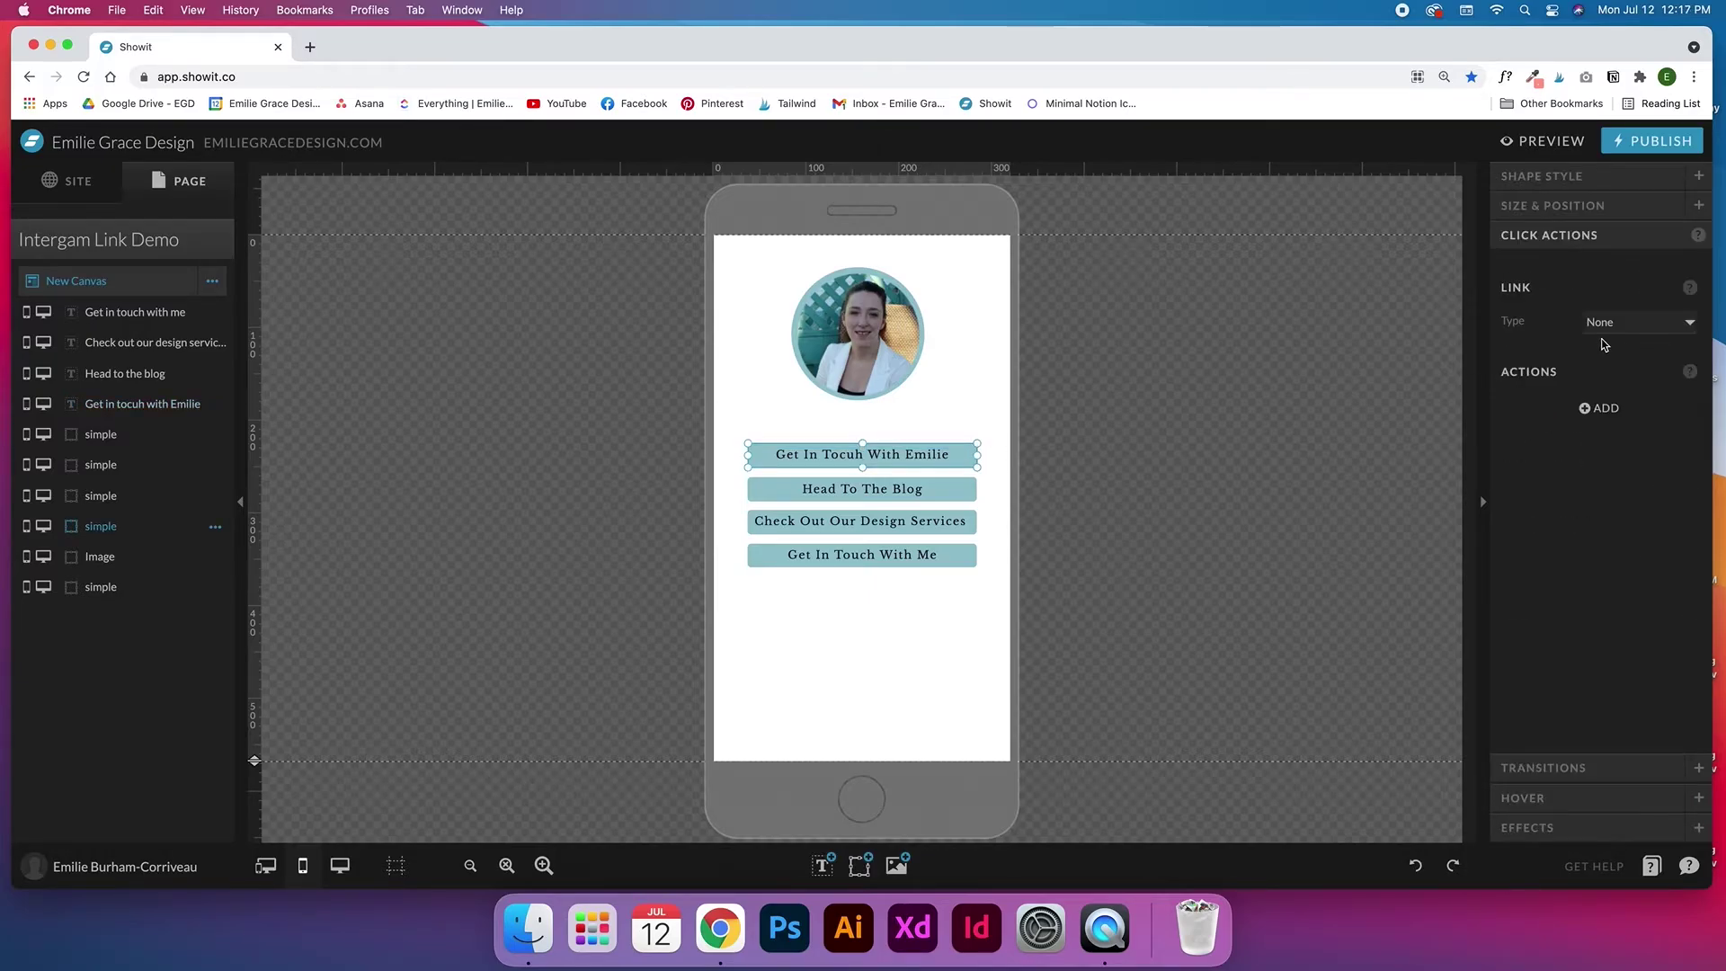
left_click(1625, 324)
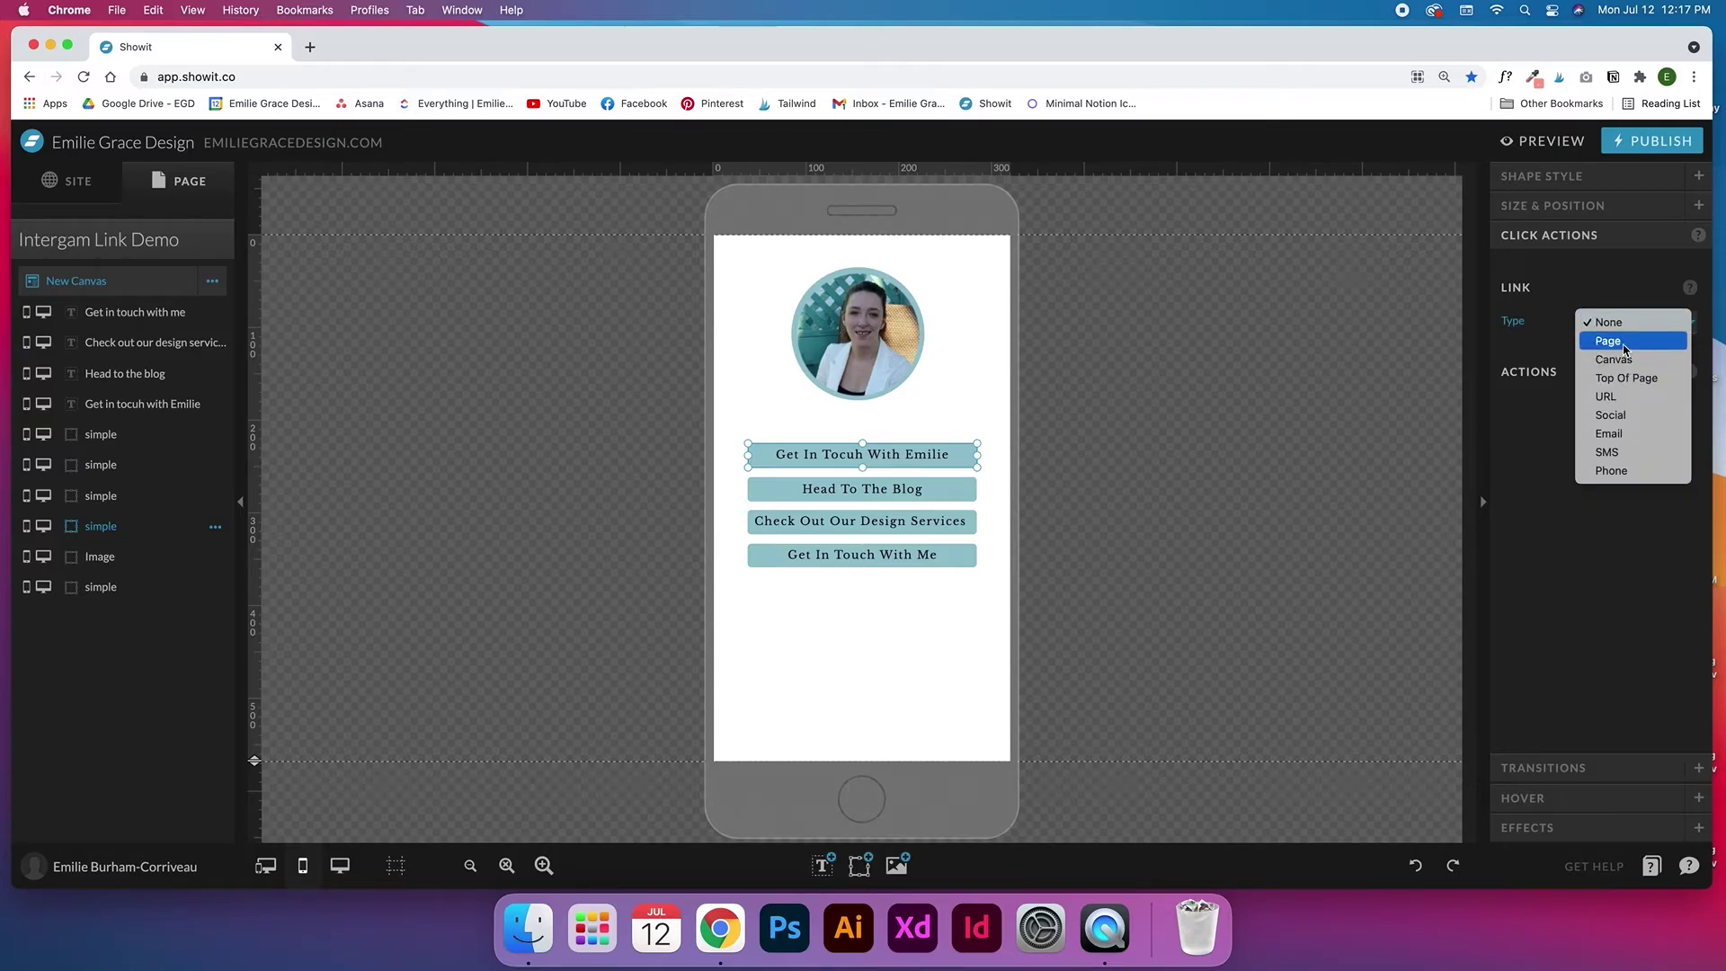
left_click(1625, 341)
left_click(1630, 364)
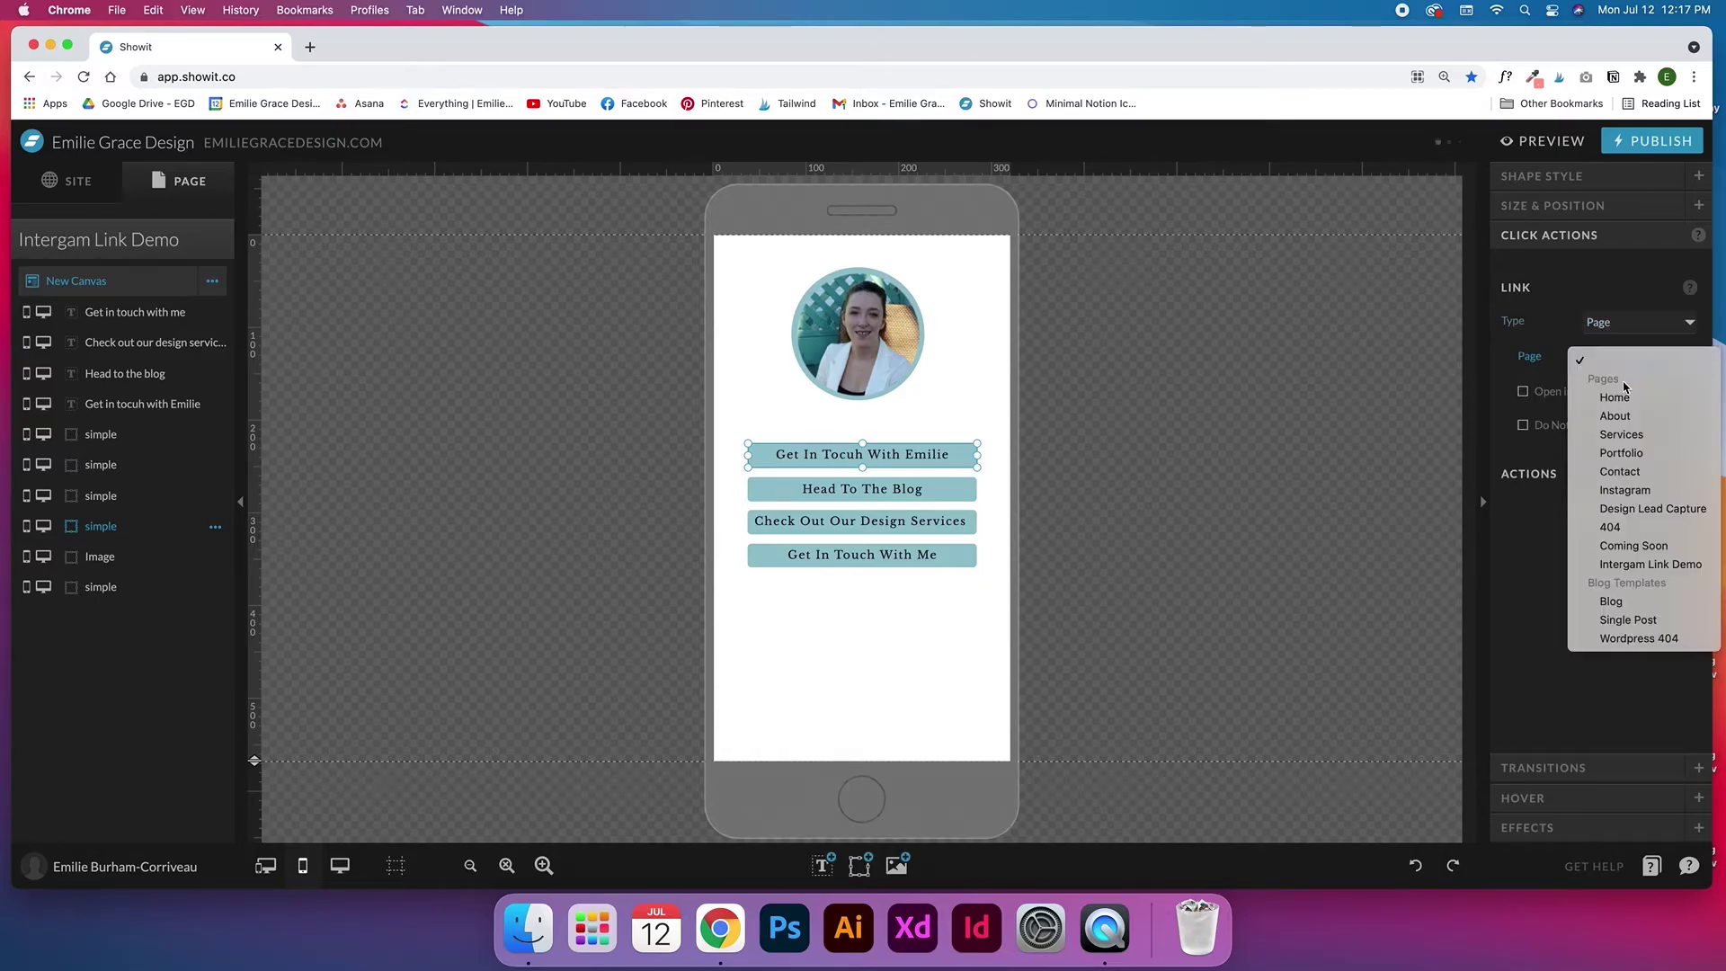
left_click(1636, 481)
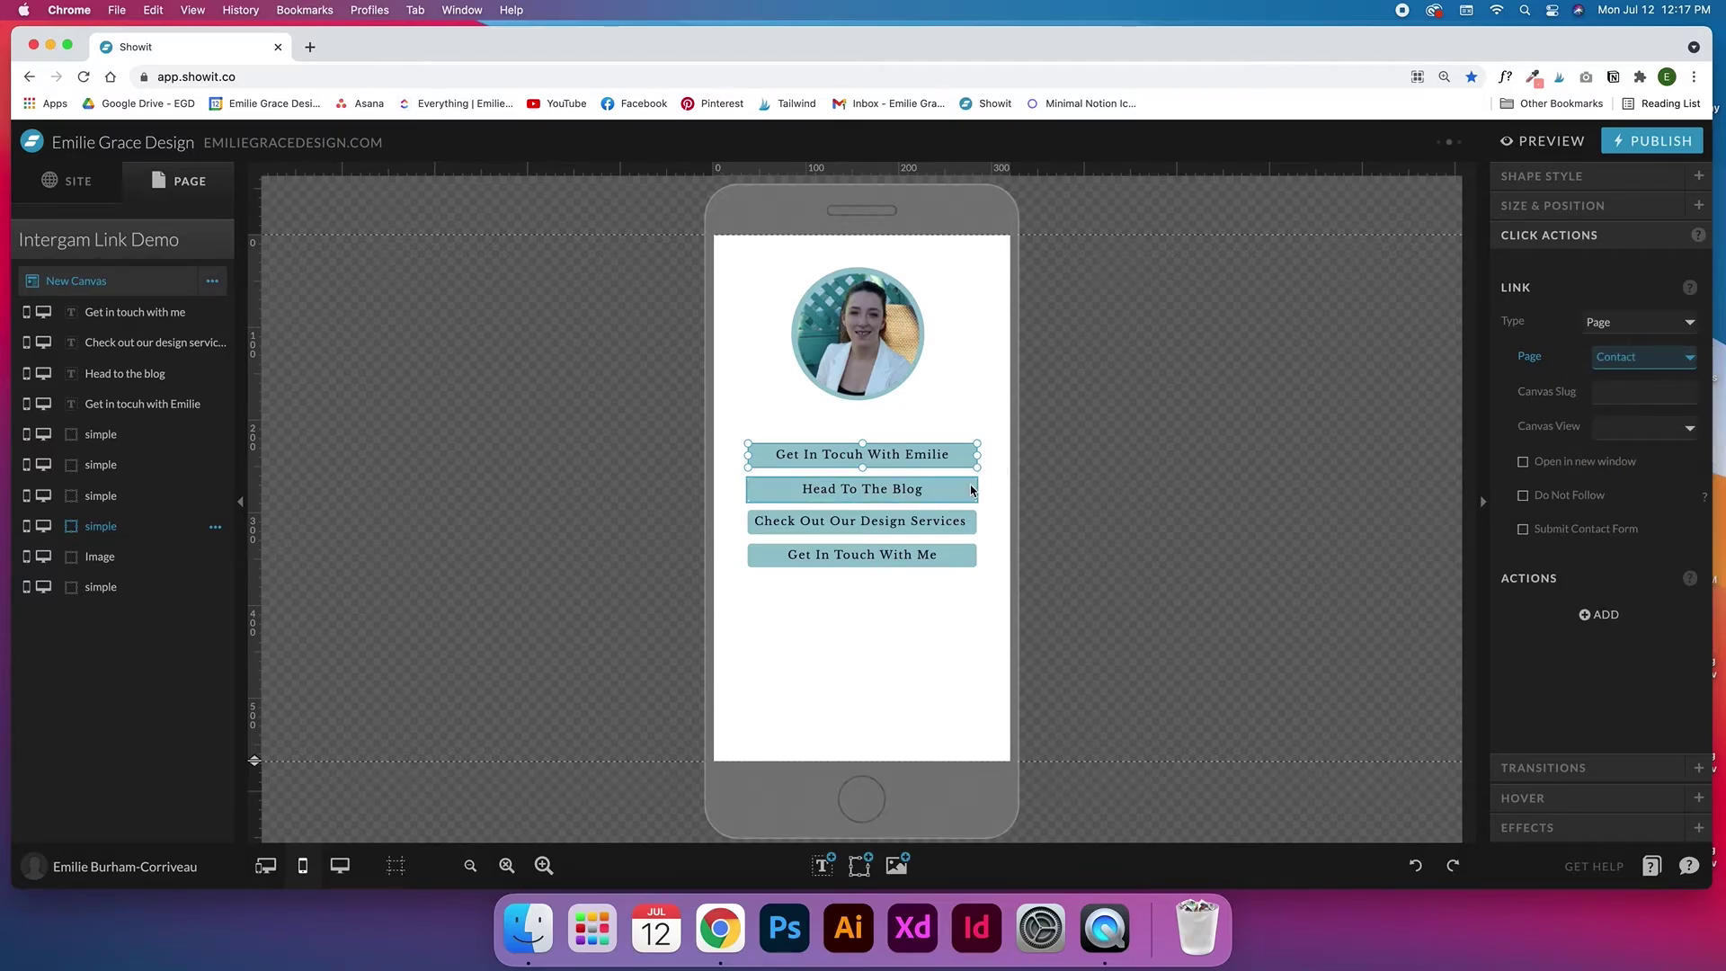
Link the "Head To The Blog" text label to the Blog page
left_click(972, 490)
left_click(936, 489)
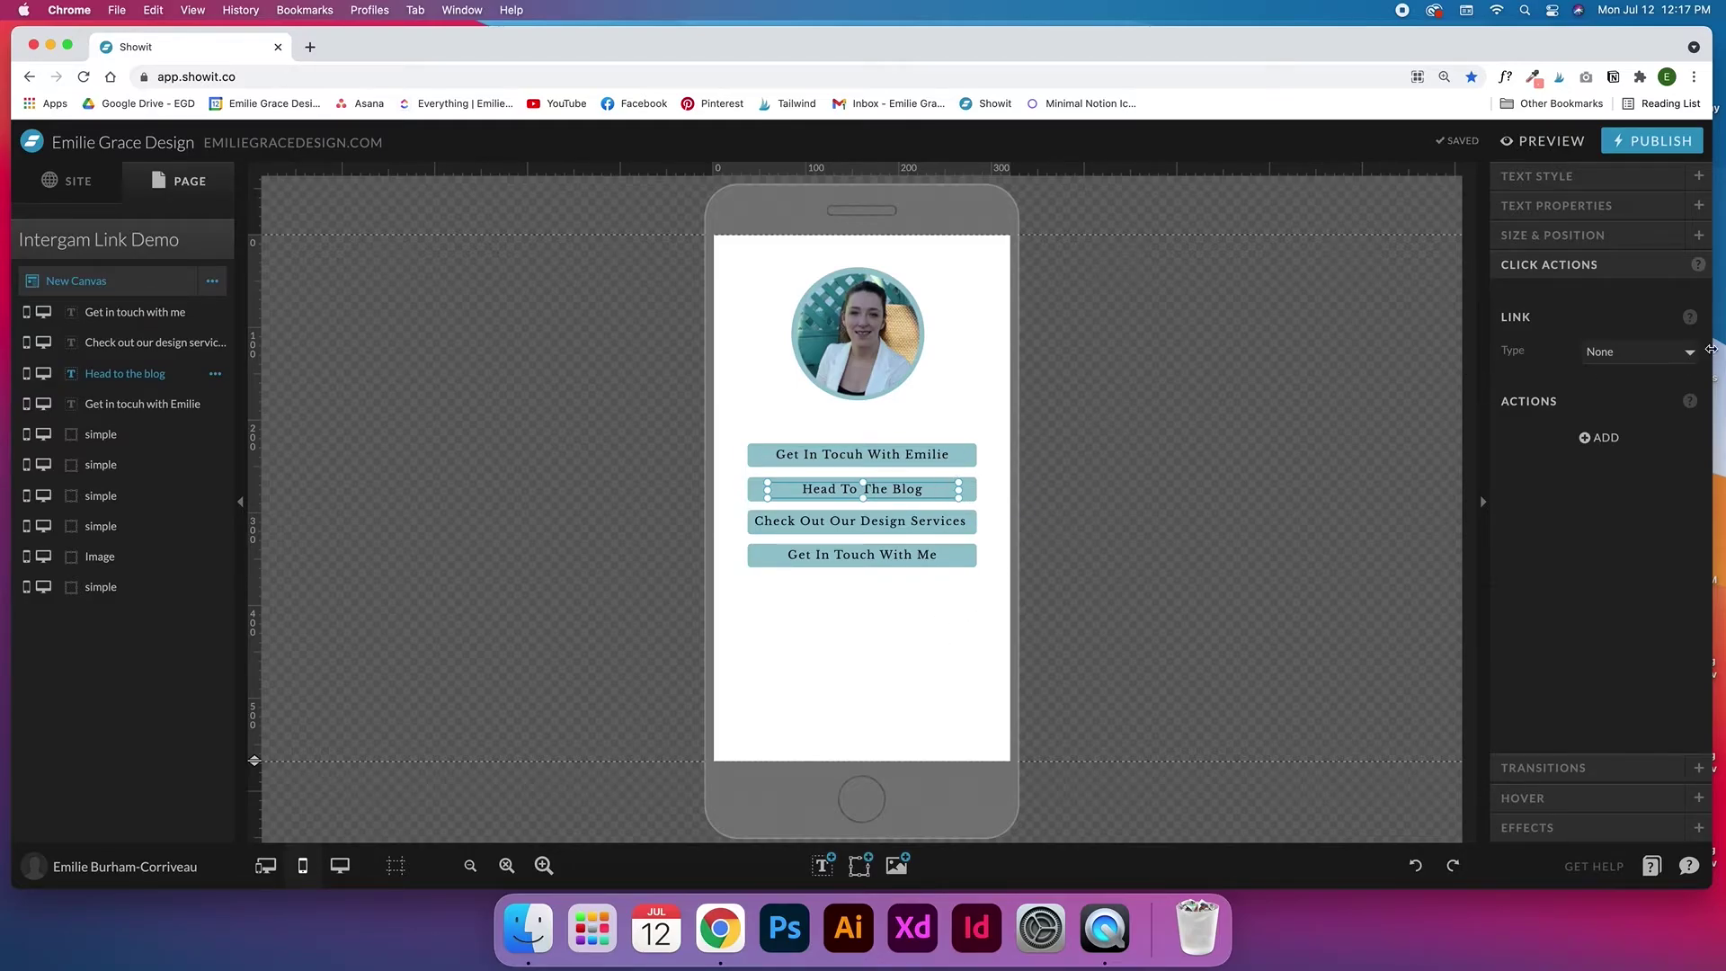
left_click(1665, 353)
left_click(1618, 372)
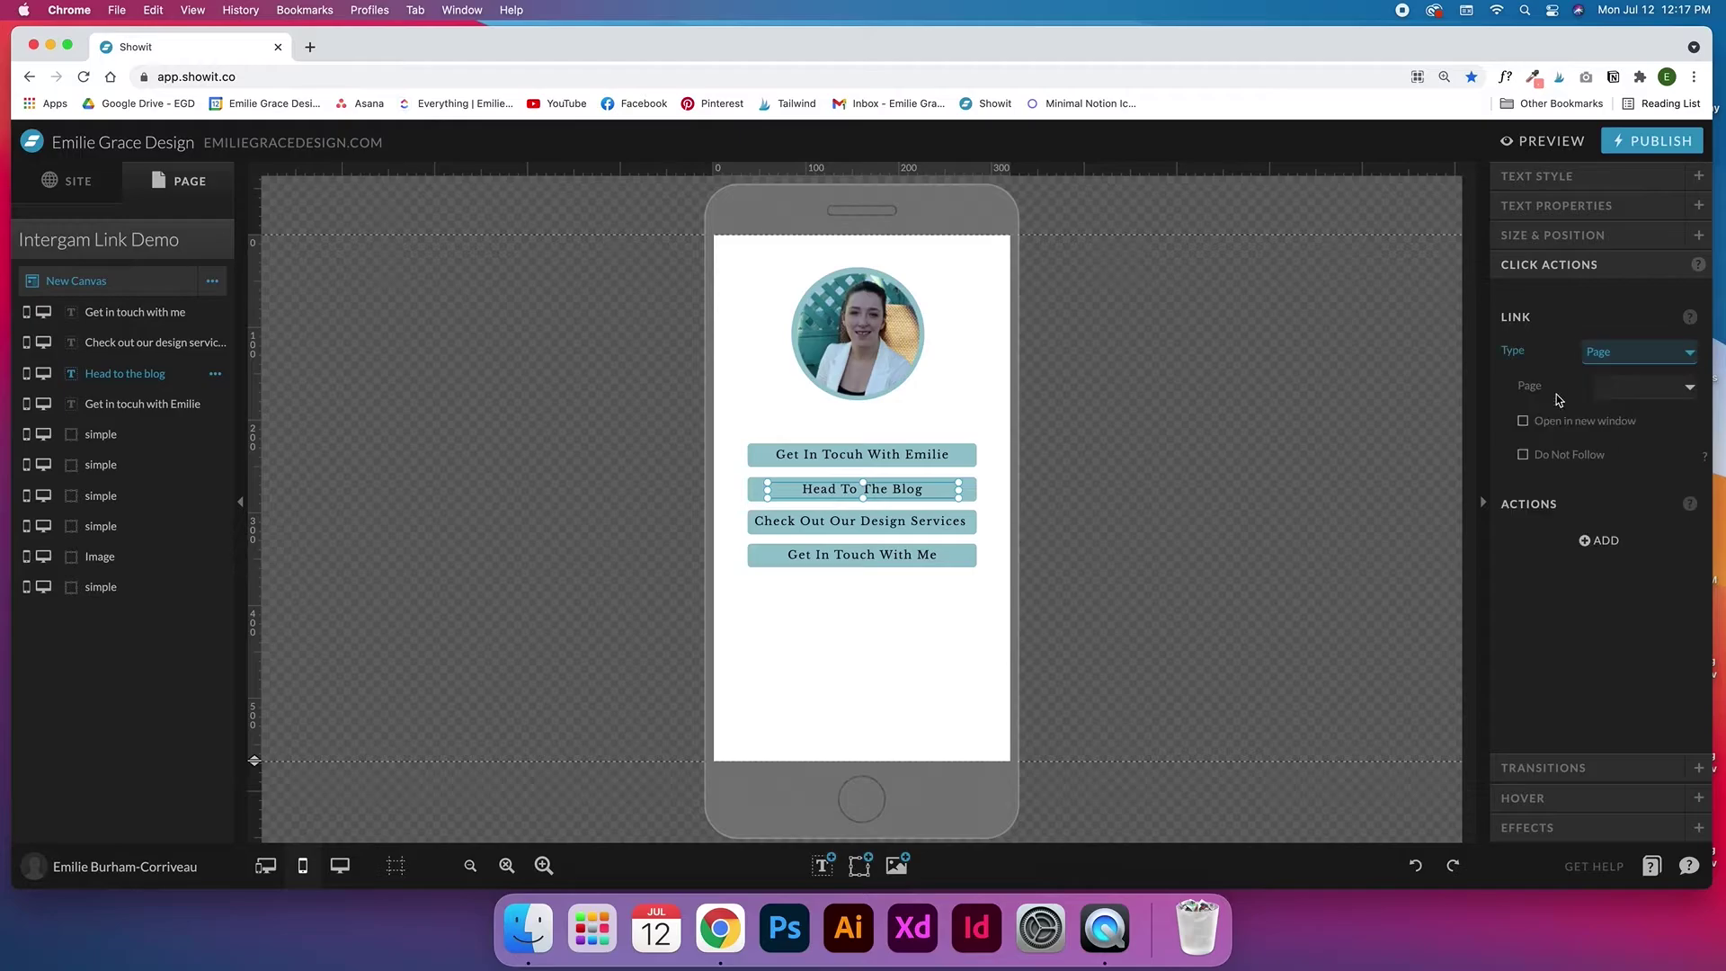
left_click(1636, 386)
left_click(1609, 631)
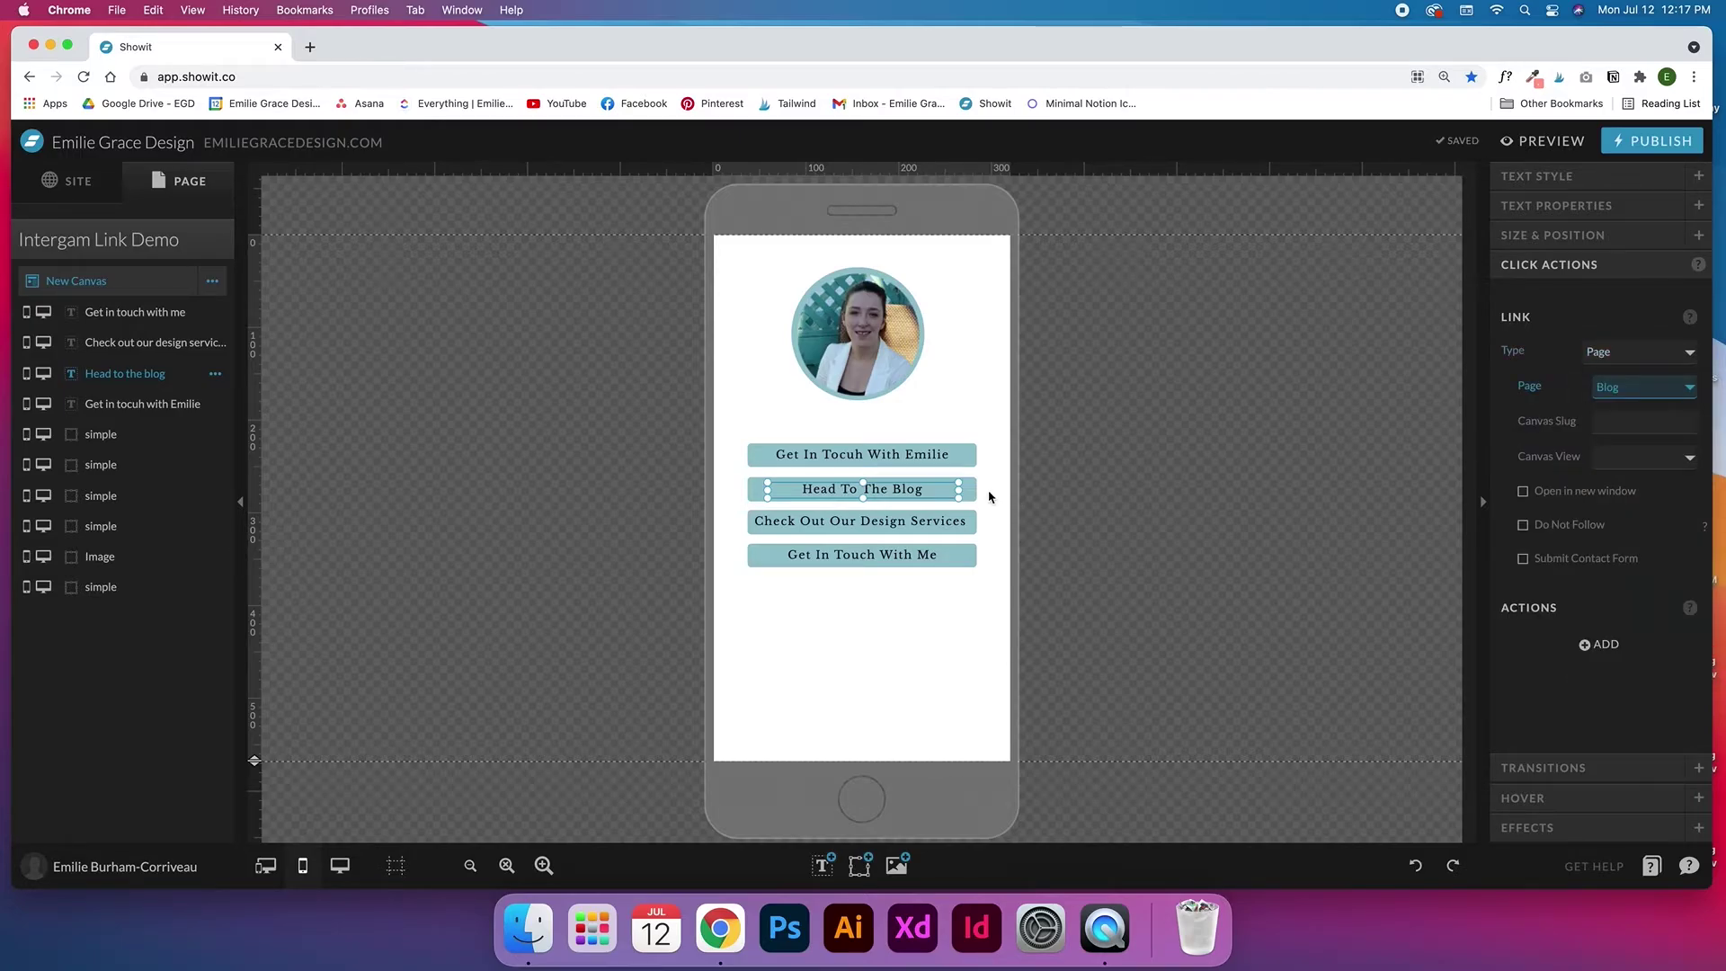
Link the rectangle behind "Head To The Blog" to the Blog page
left_click(986, 493)
left_click(1640, 322)
left_click(1609, 339)
left_click(1645, 356)
left_click(1612, 602)
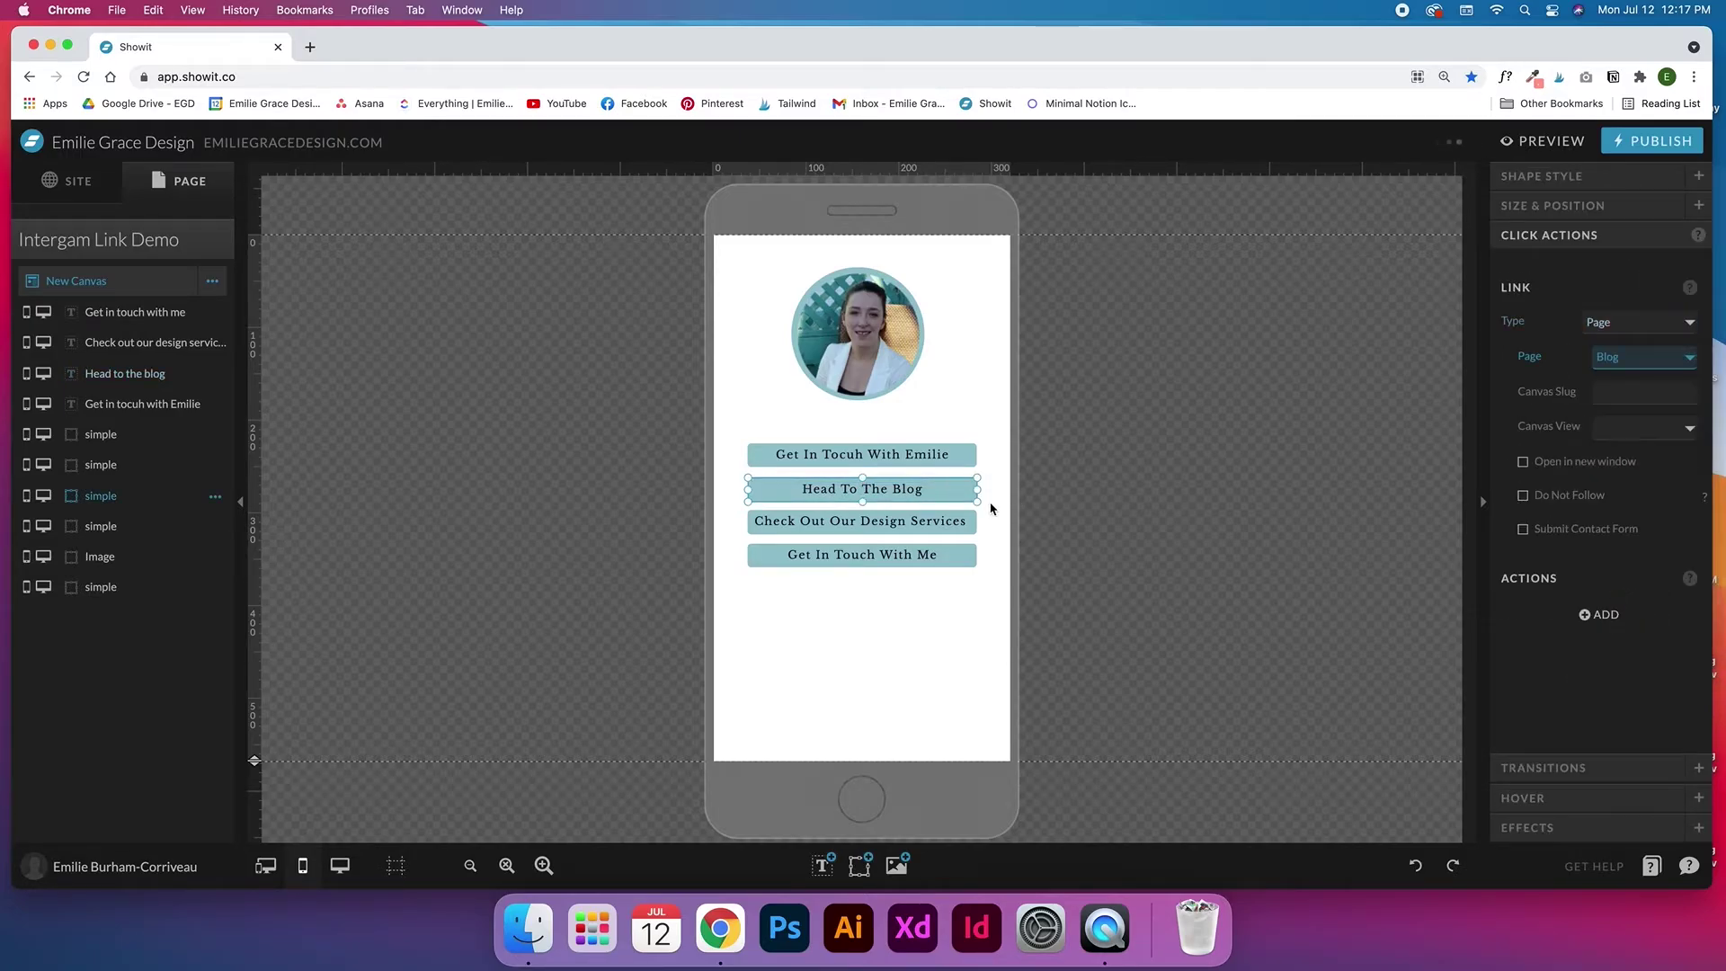
Link the "Check Out Our Design Services" text label to the Services page
left_click(960, 521)
left_click(1640, 352)
left_click(1618, 371)
left_click(1642, 385)
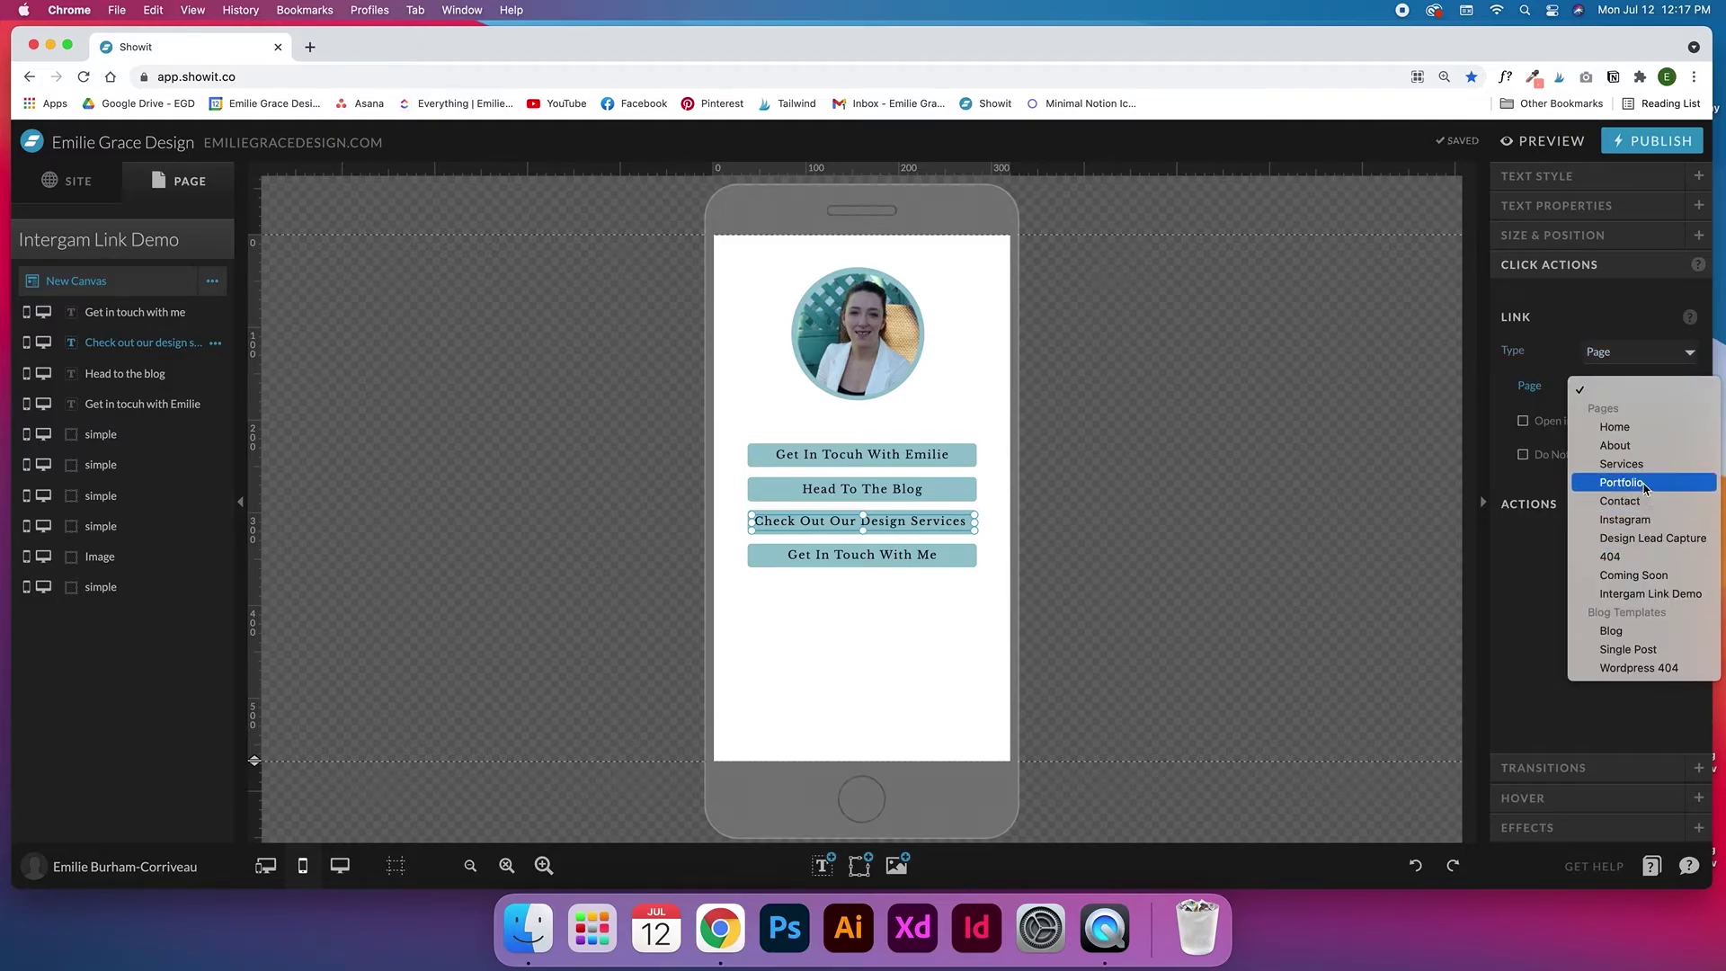
left_click(1620, 463)
key("Escape")
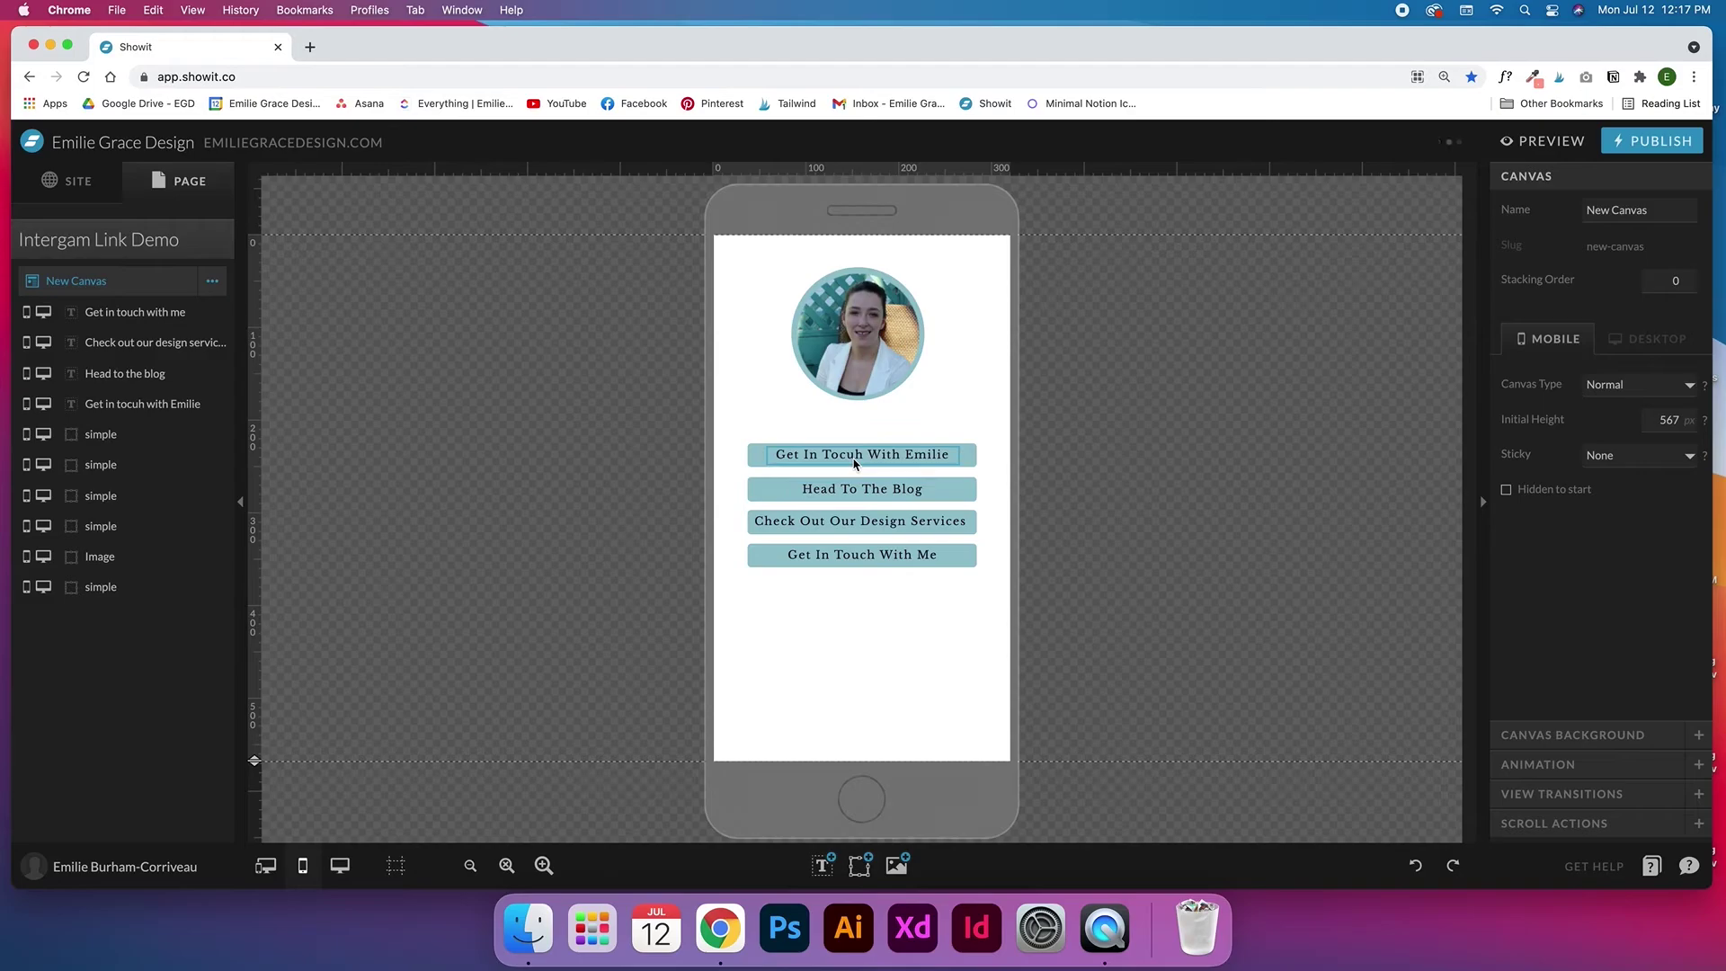
Change the bottom bar's label to "Watch Showit Tutorial on YT"
double_click(882, 556)
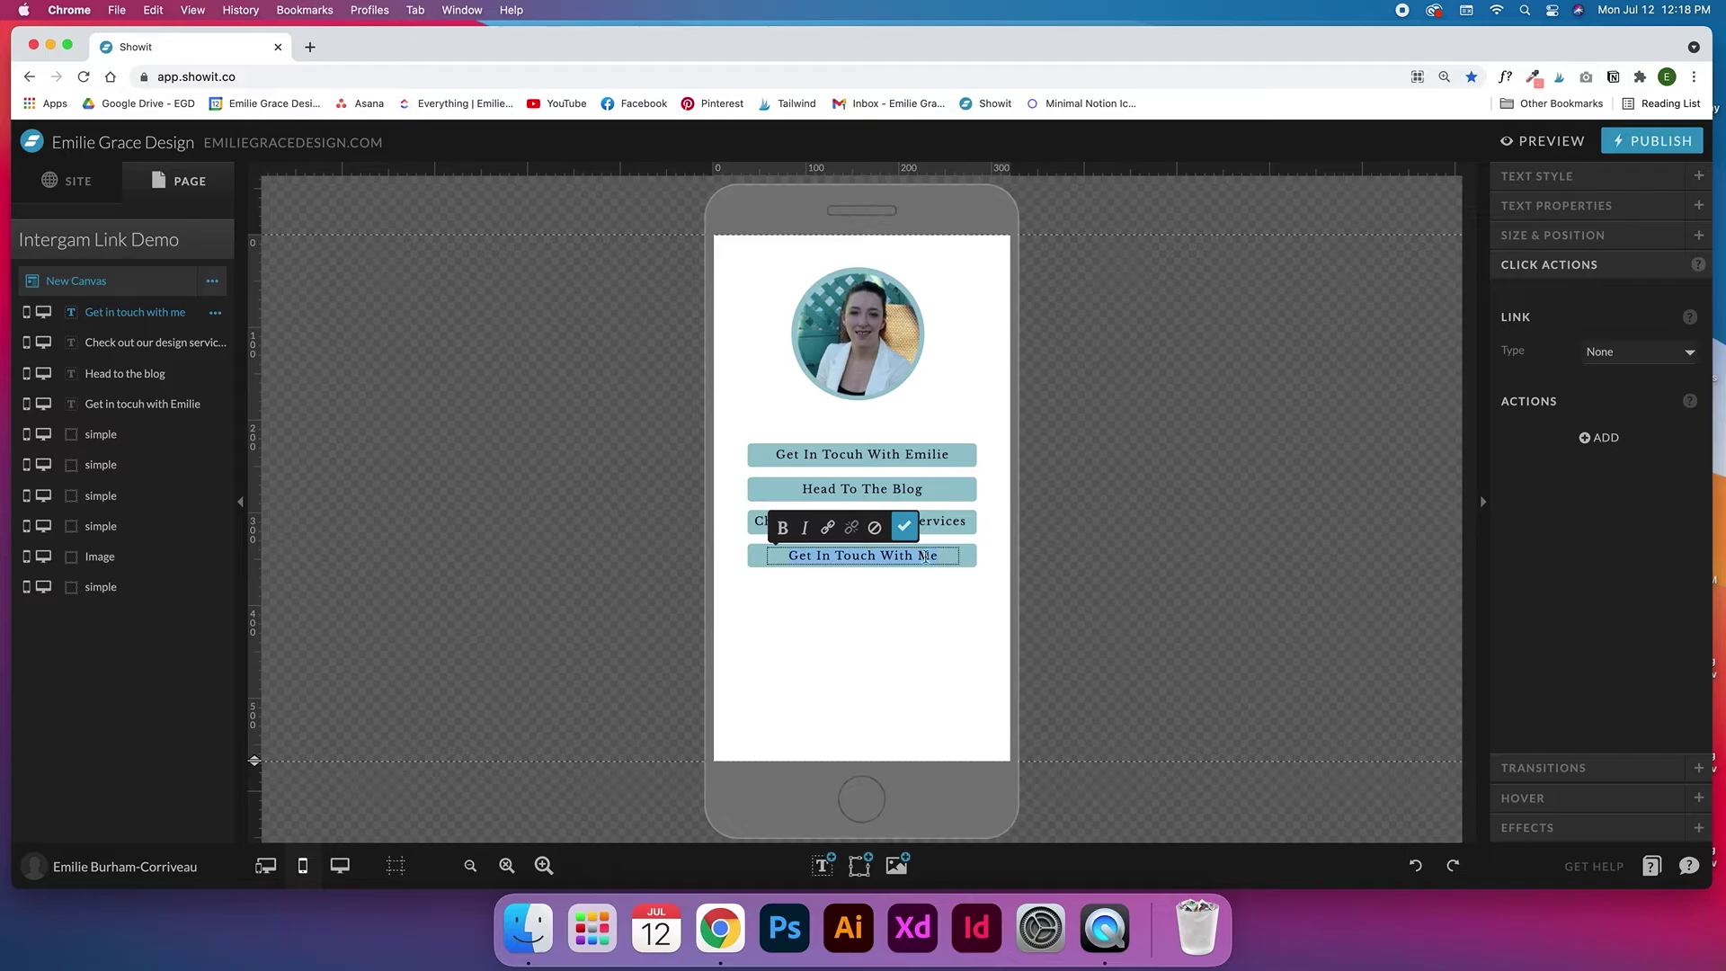
type("Yo")
type("atch ")
type("Showit Tutorial On ")
type("YT")
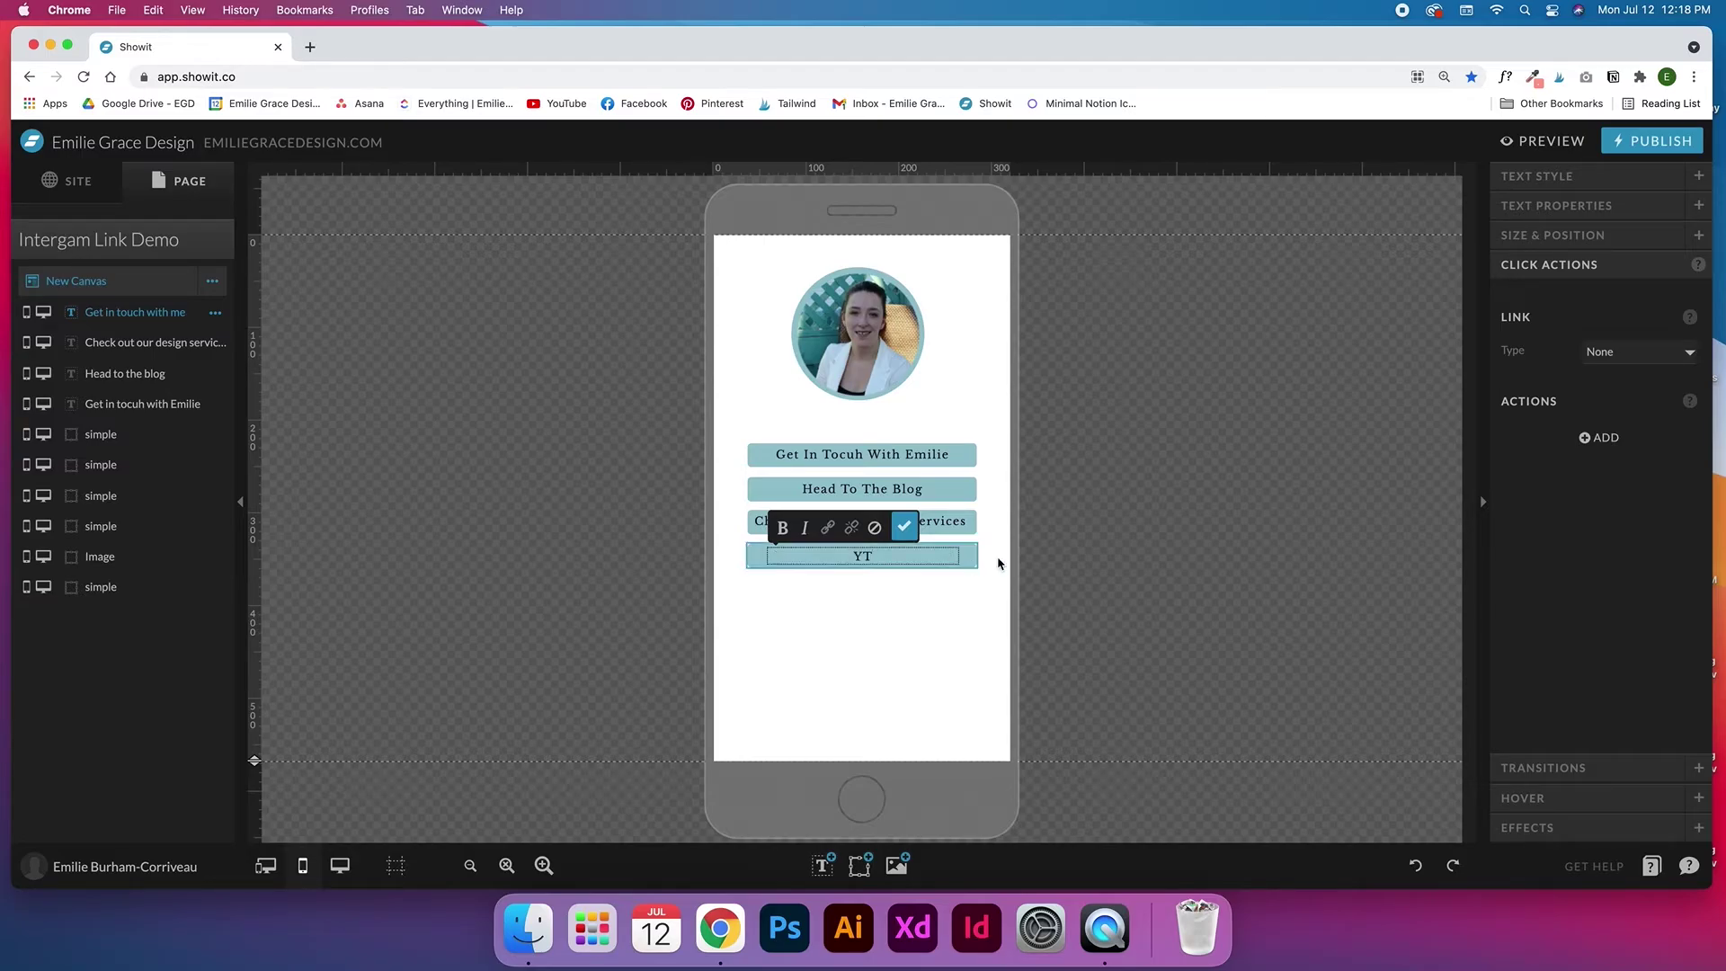
left_click(903, 526)
Center the reworded bottom label horizontally with its bar
key("Escape")
left_click(924, 554, "shift")
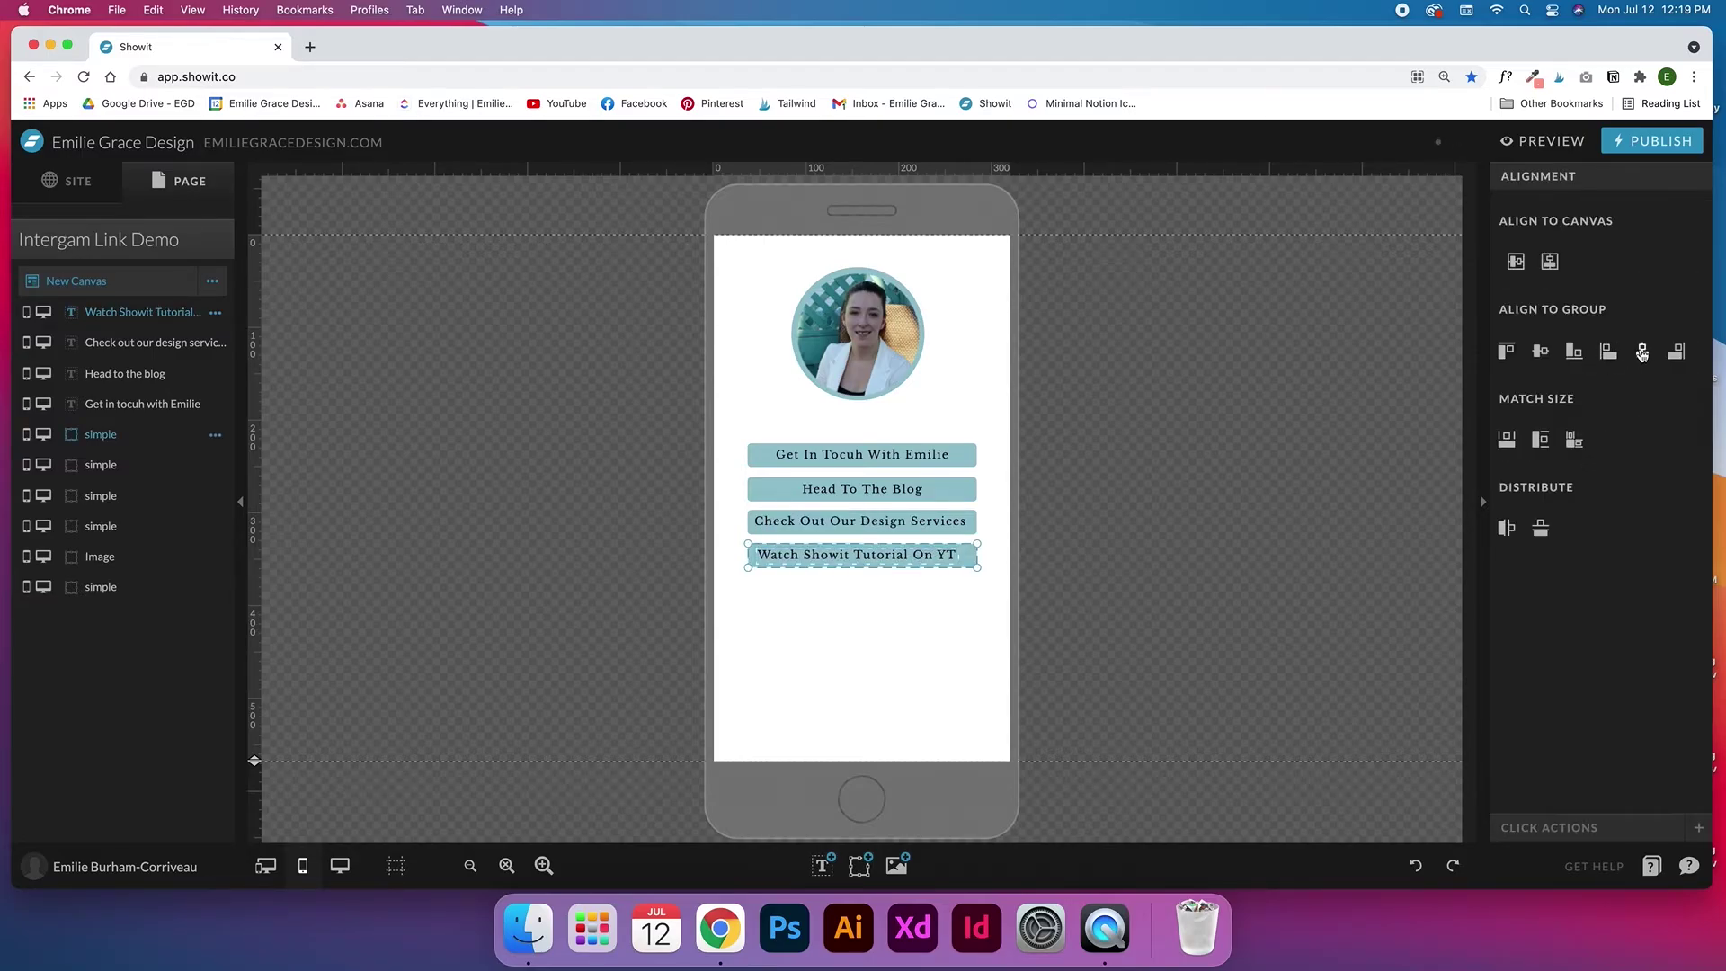
left_click(990, 589)
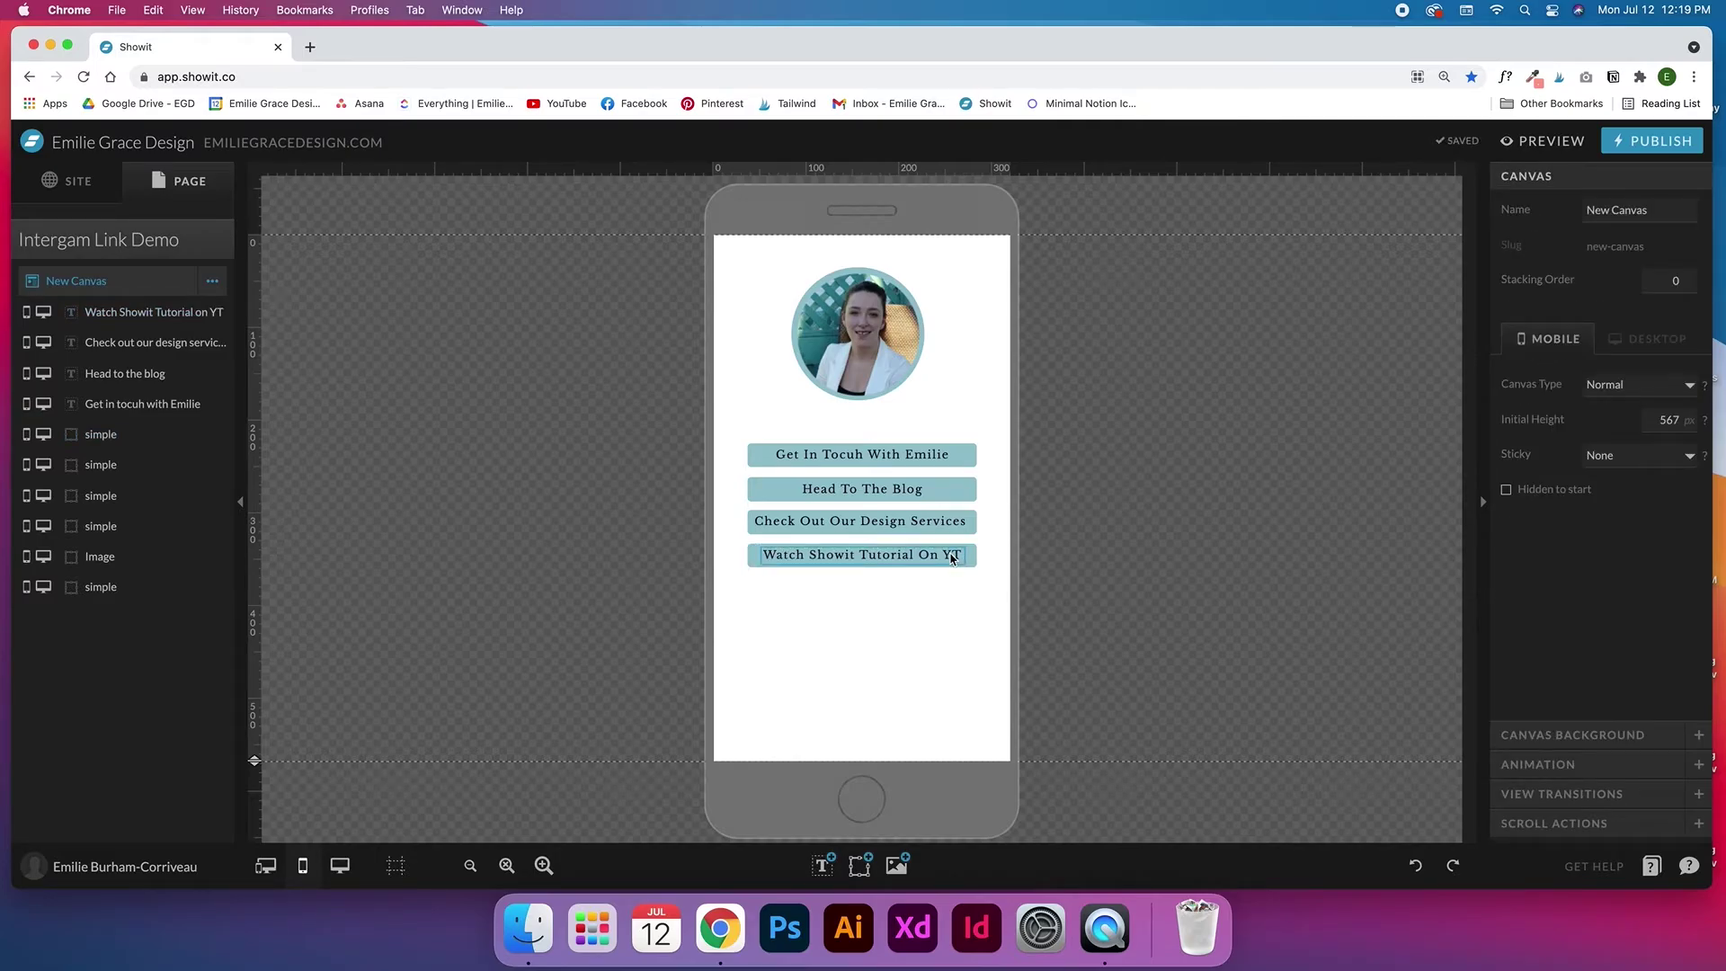
Open your own channel page on youtube.com in a new browser tab, copy its URL, and return to Showit
left_click(922, 559)
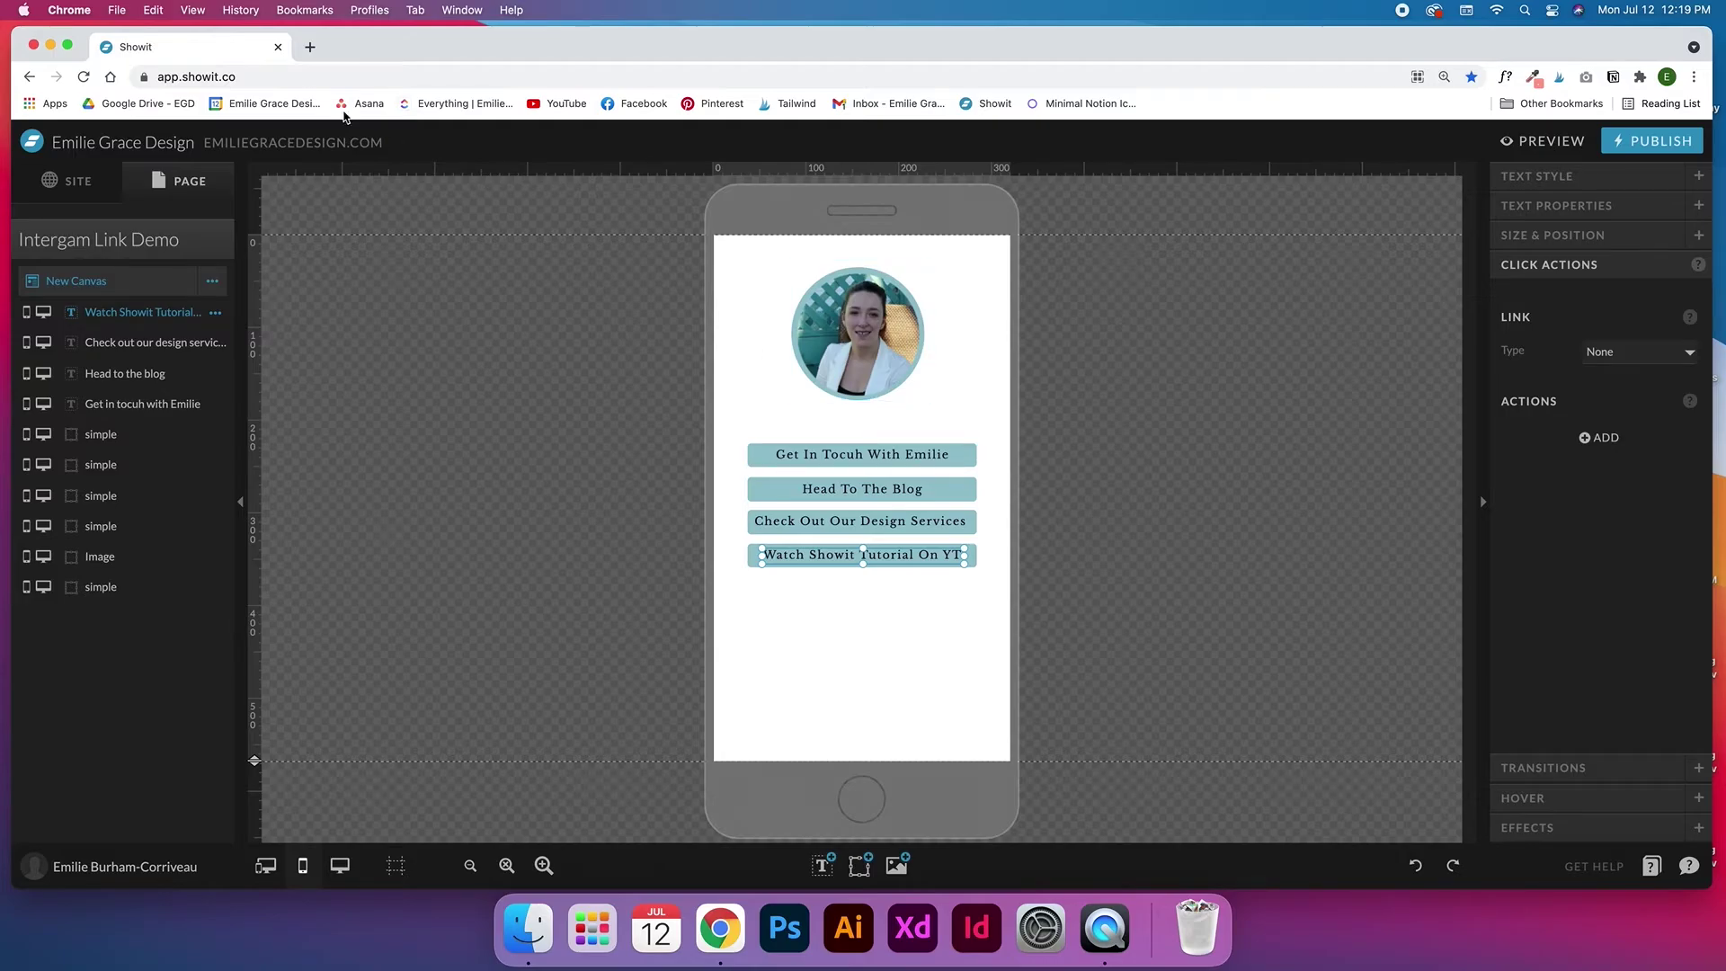
left_click(310, 47)
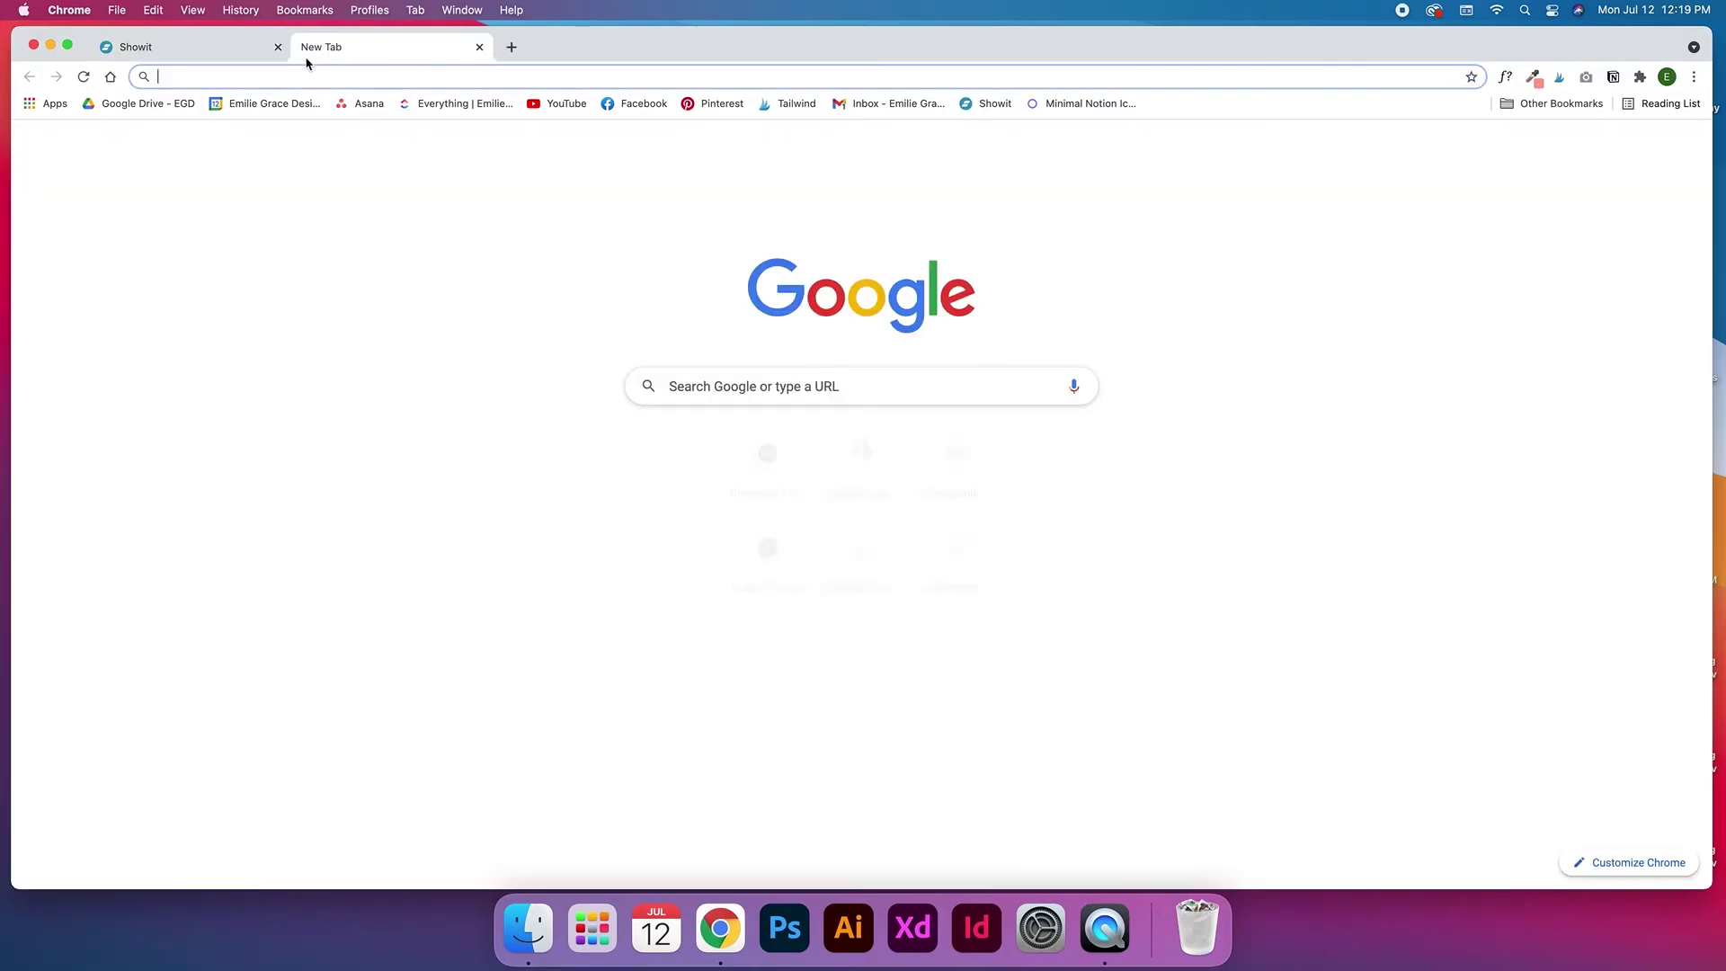
type("youtube.com")
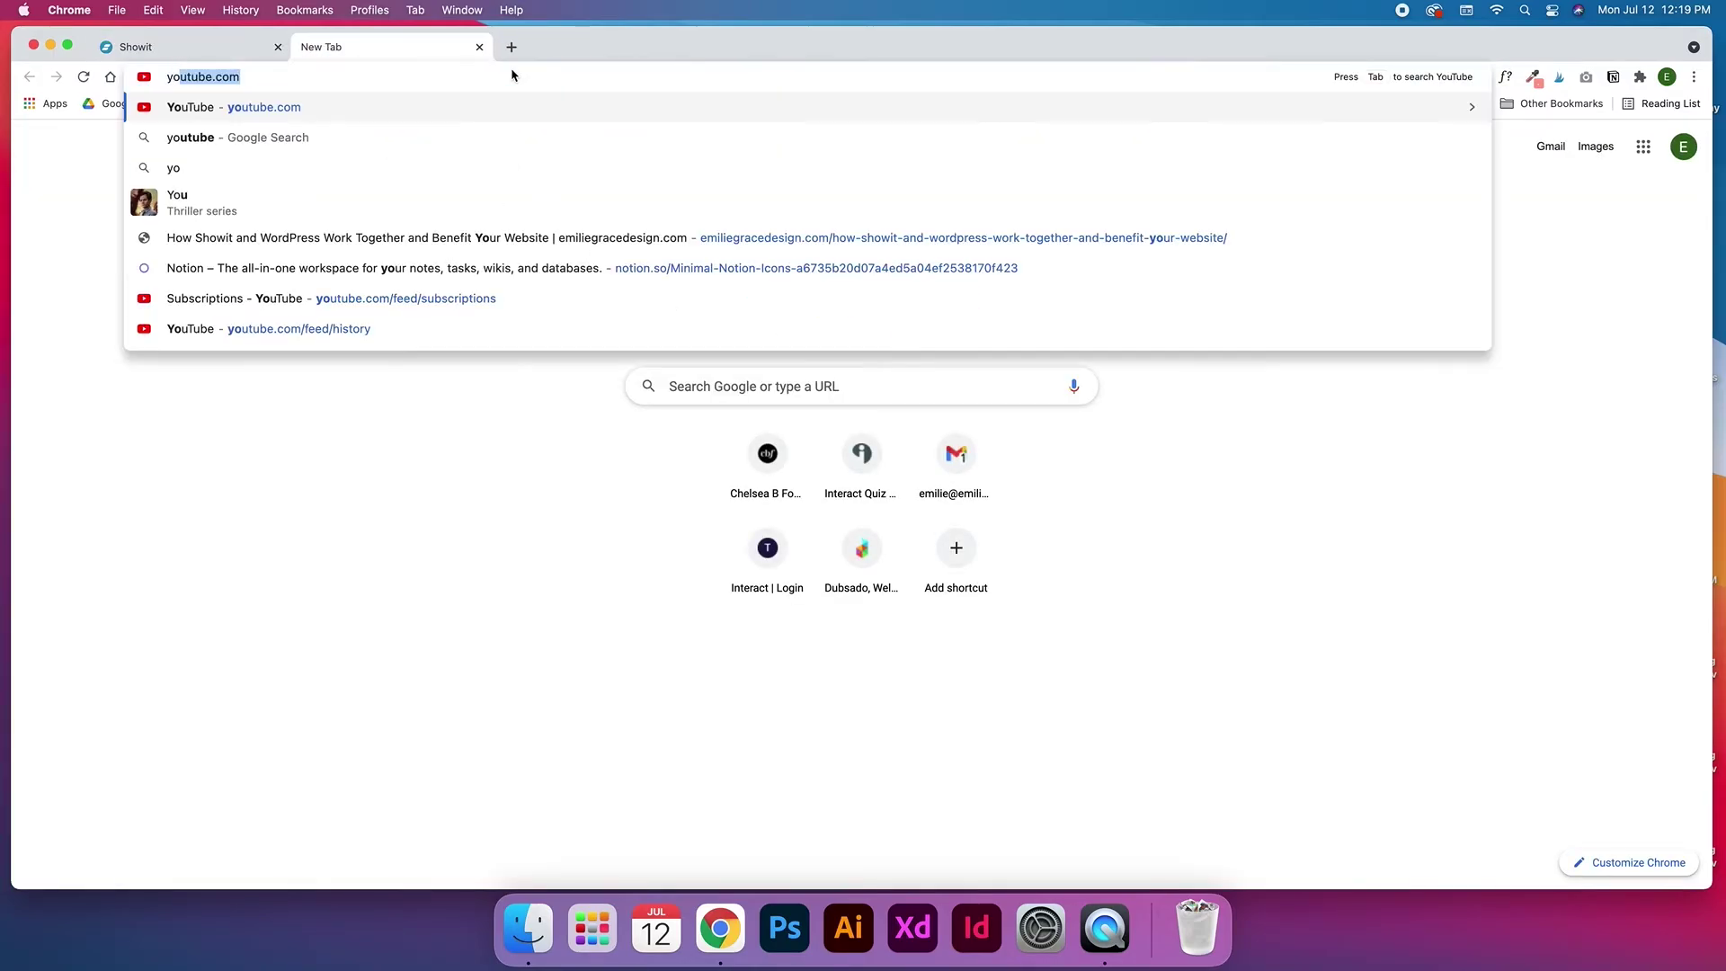
key("Return")
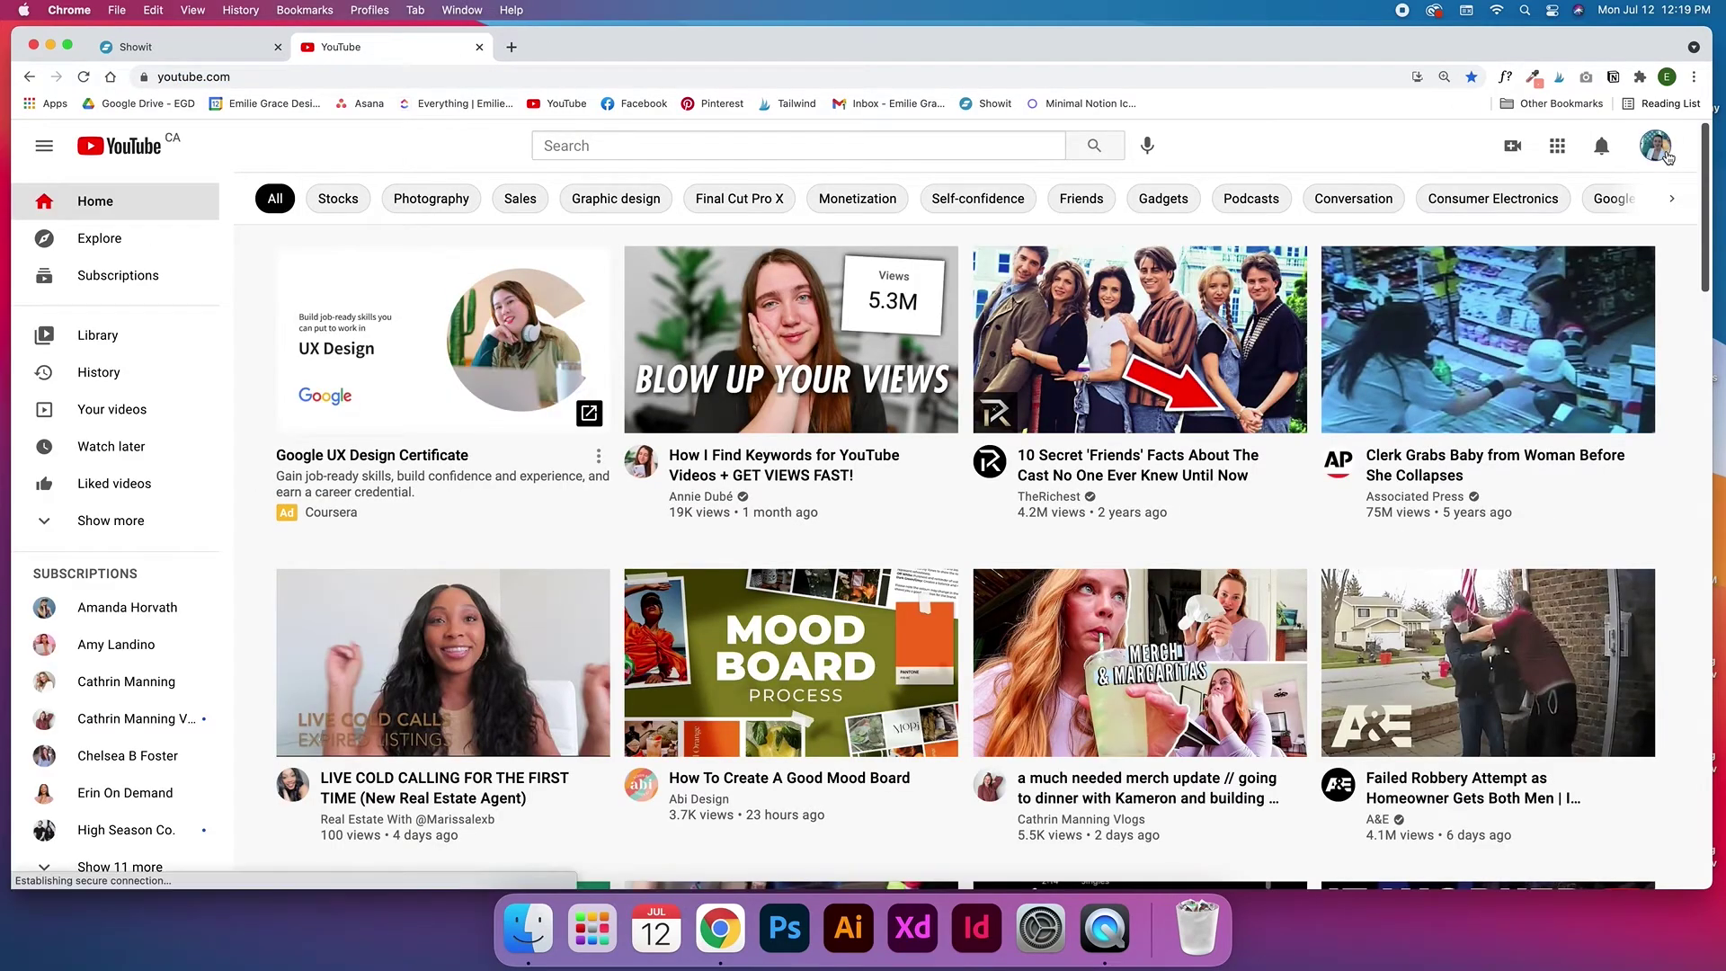
left_click(1656, 146)
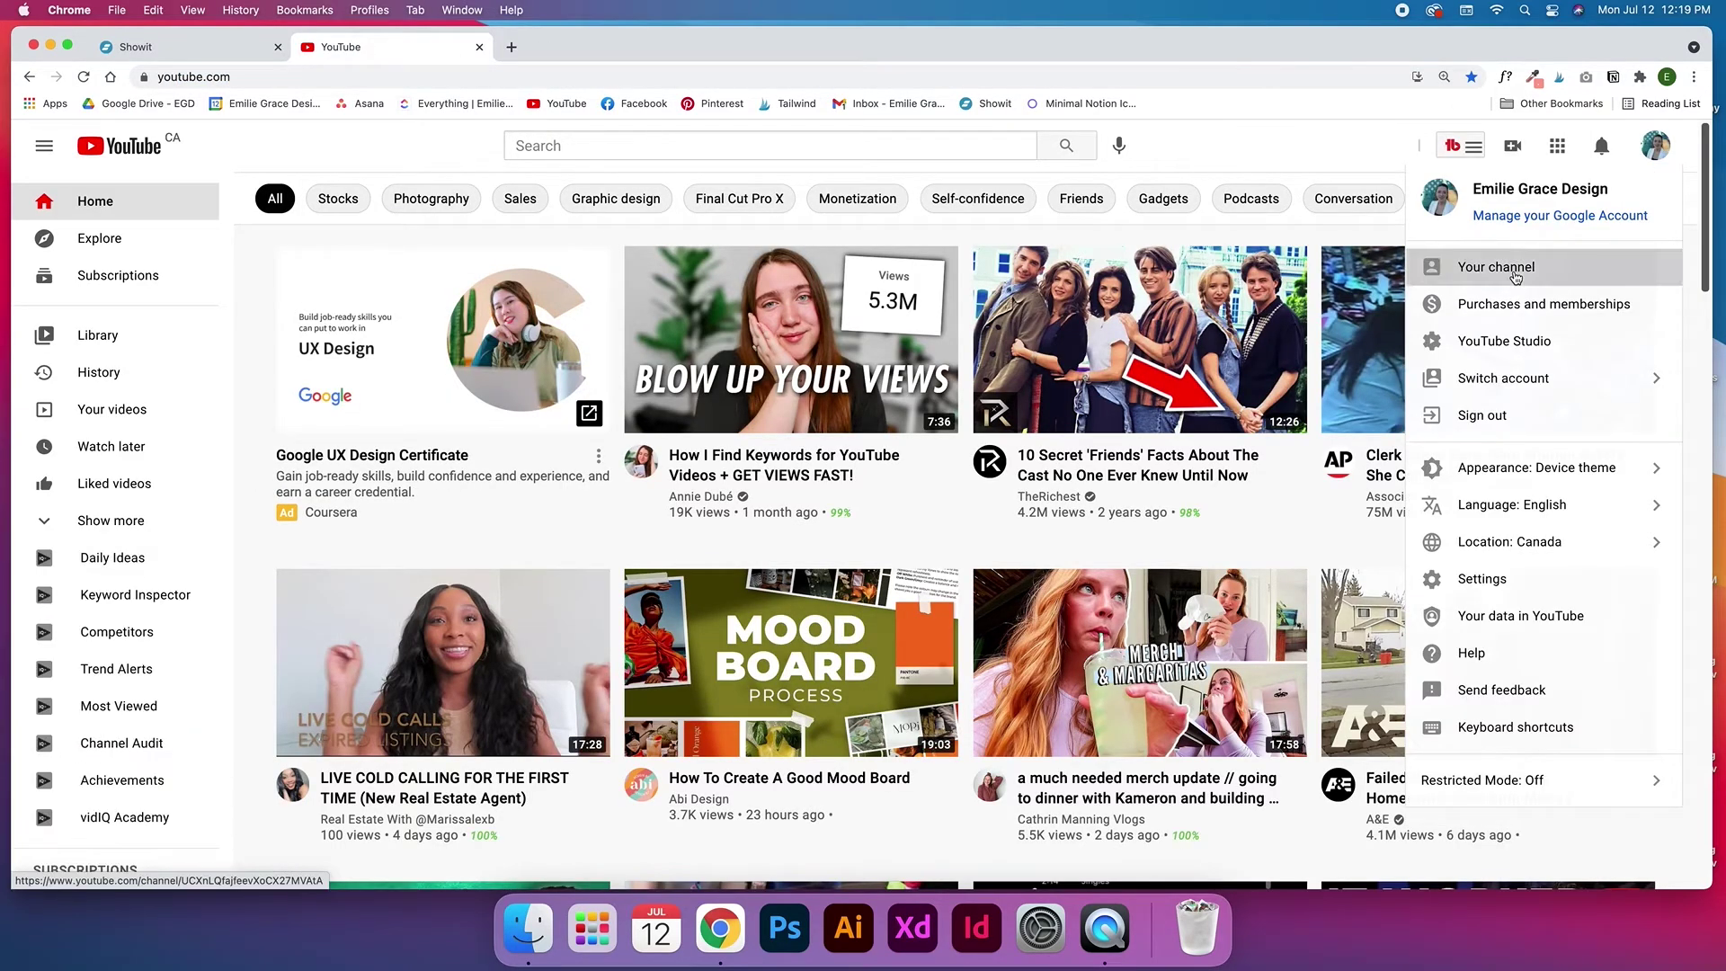
left_click(1492, 269)
left_click(328, 77)
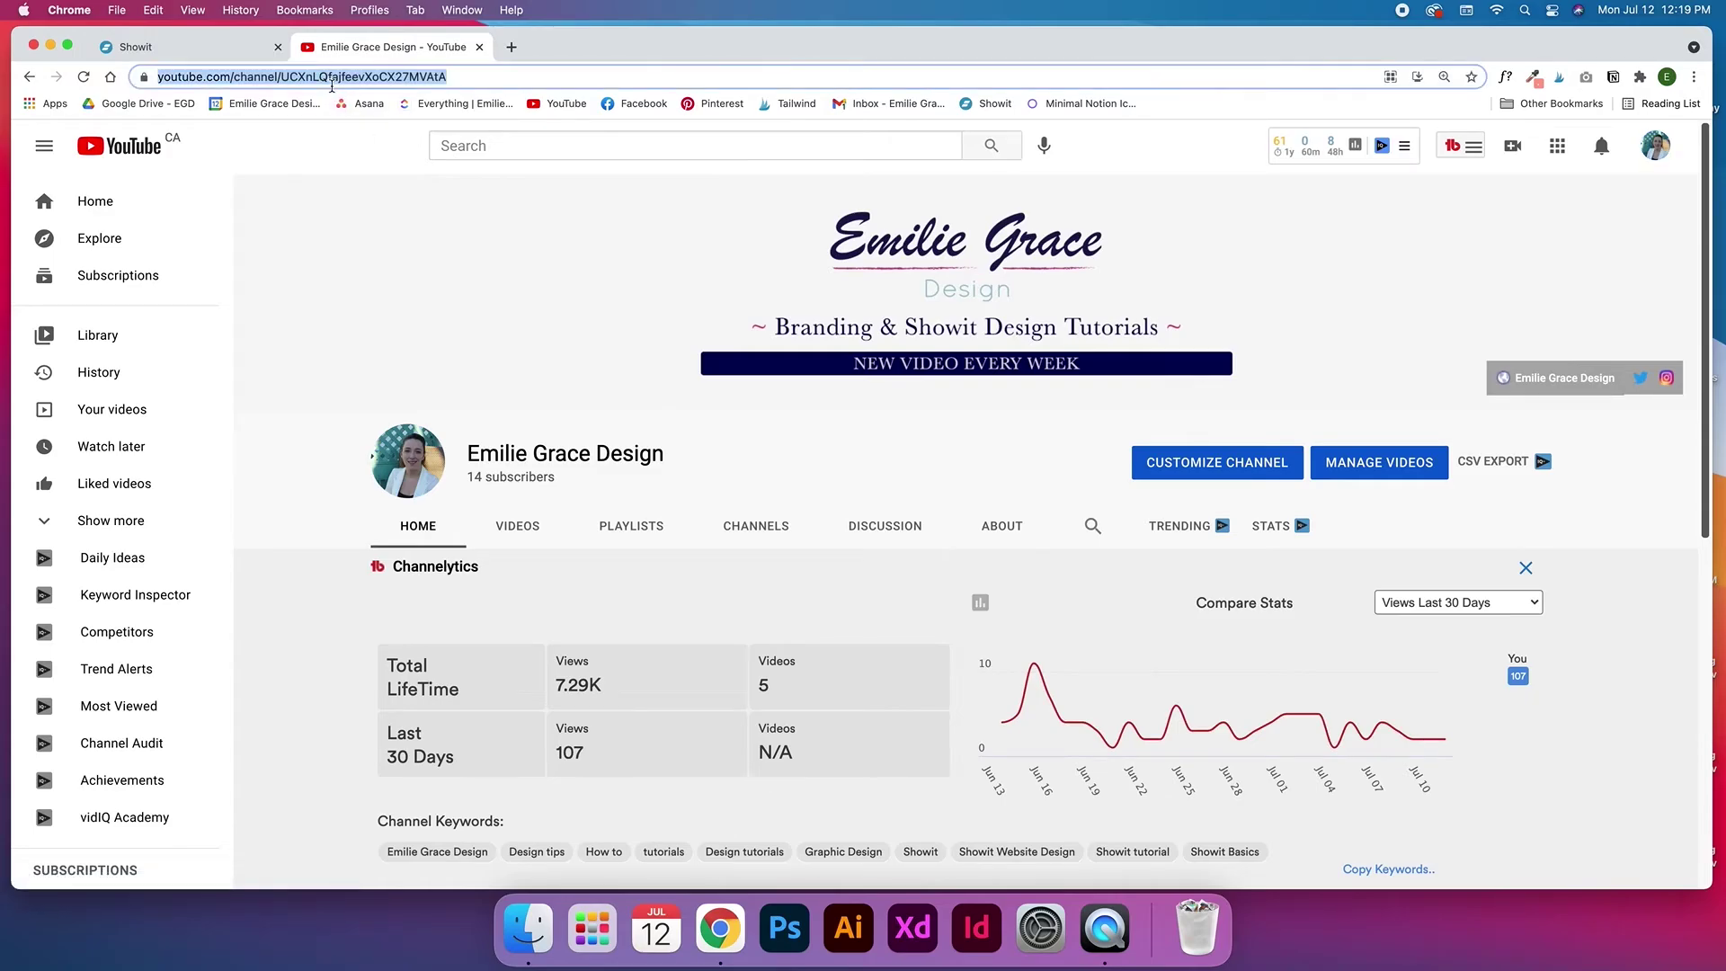
left_click(479, 47)
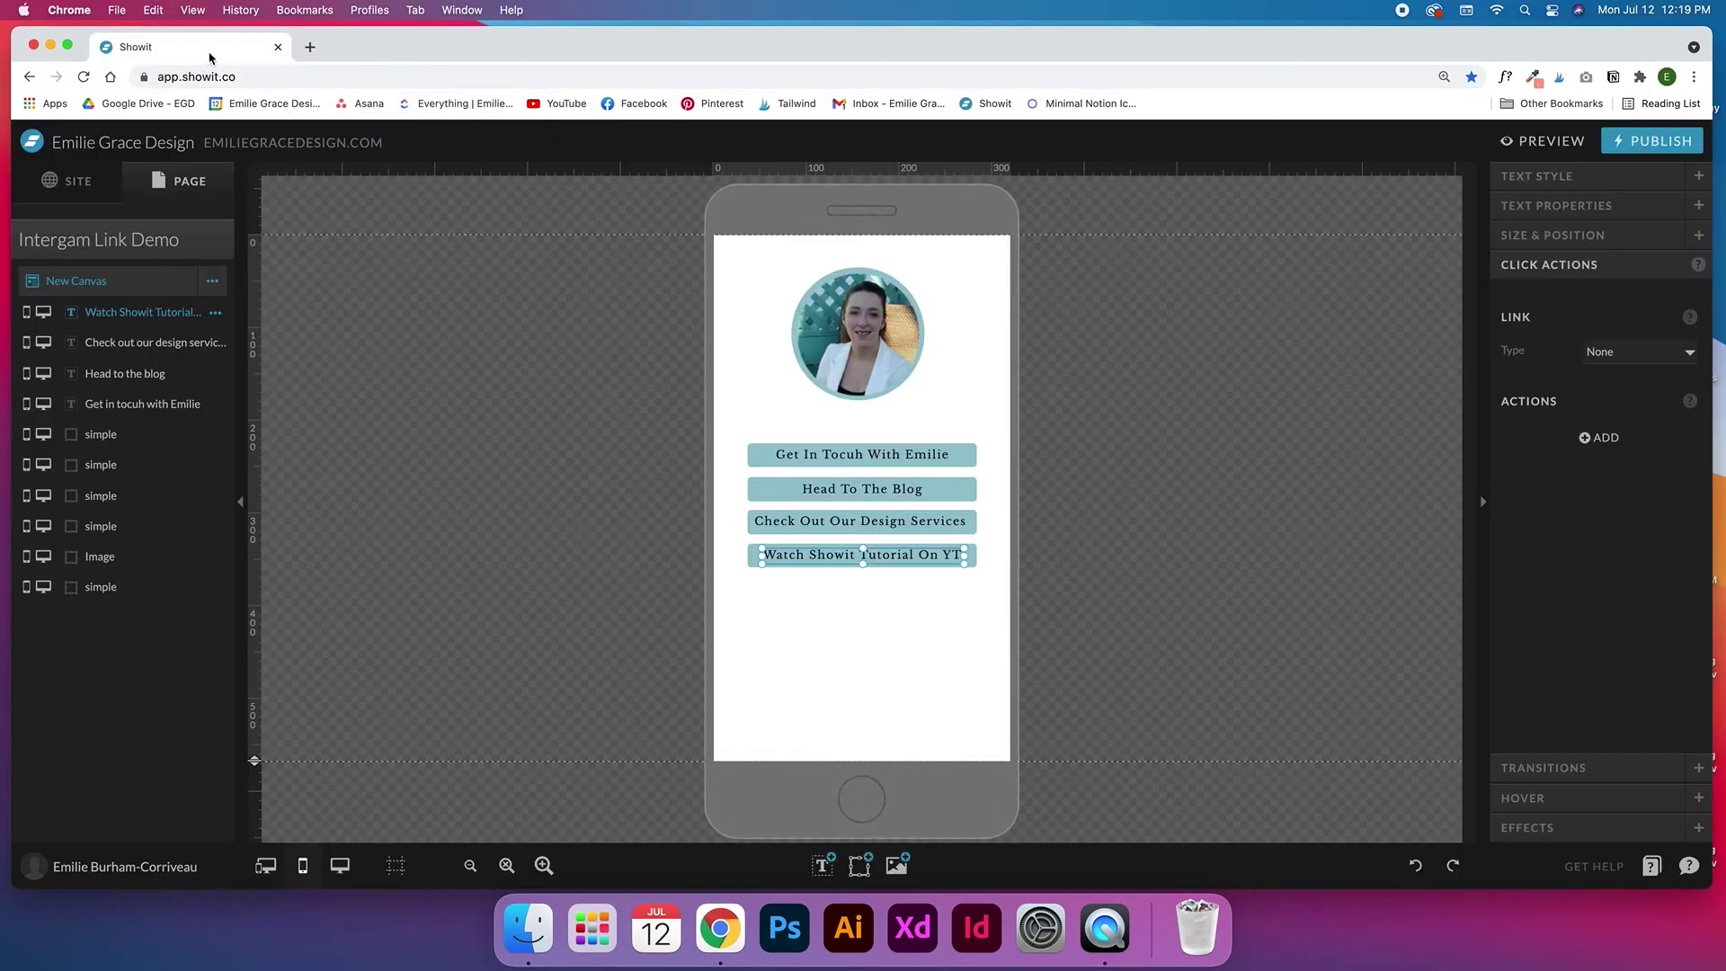
Link the "Watch Showit Tutorial On YT" label to the copied channel URL and set it to open in a new window
left_click(986, 544)
left_click(912, 555)
left_click(1643, 358)
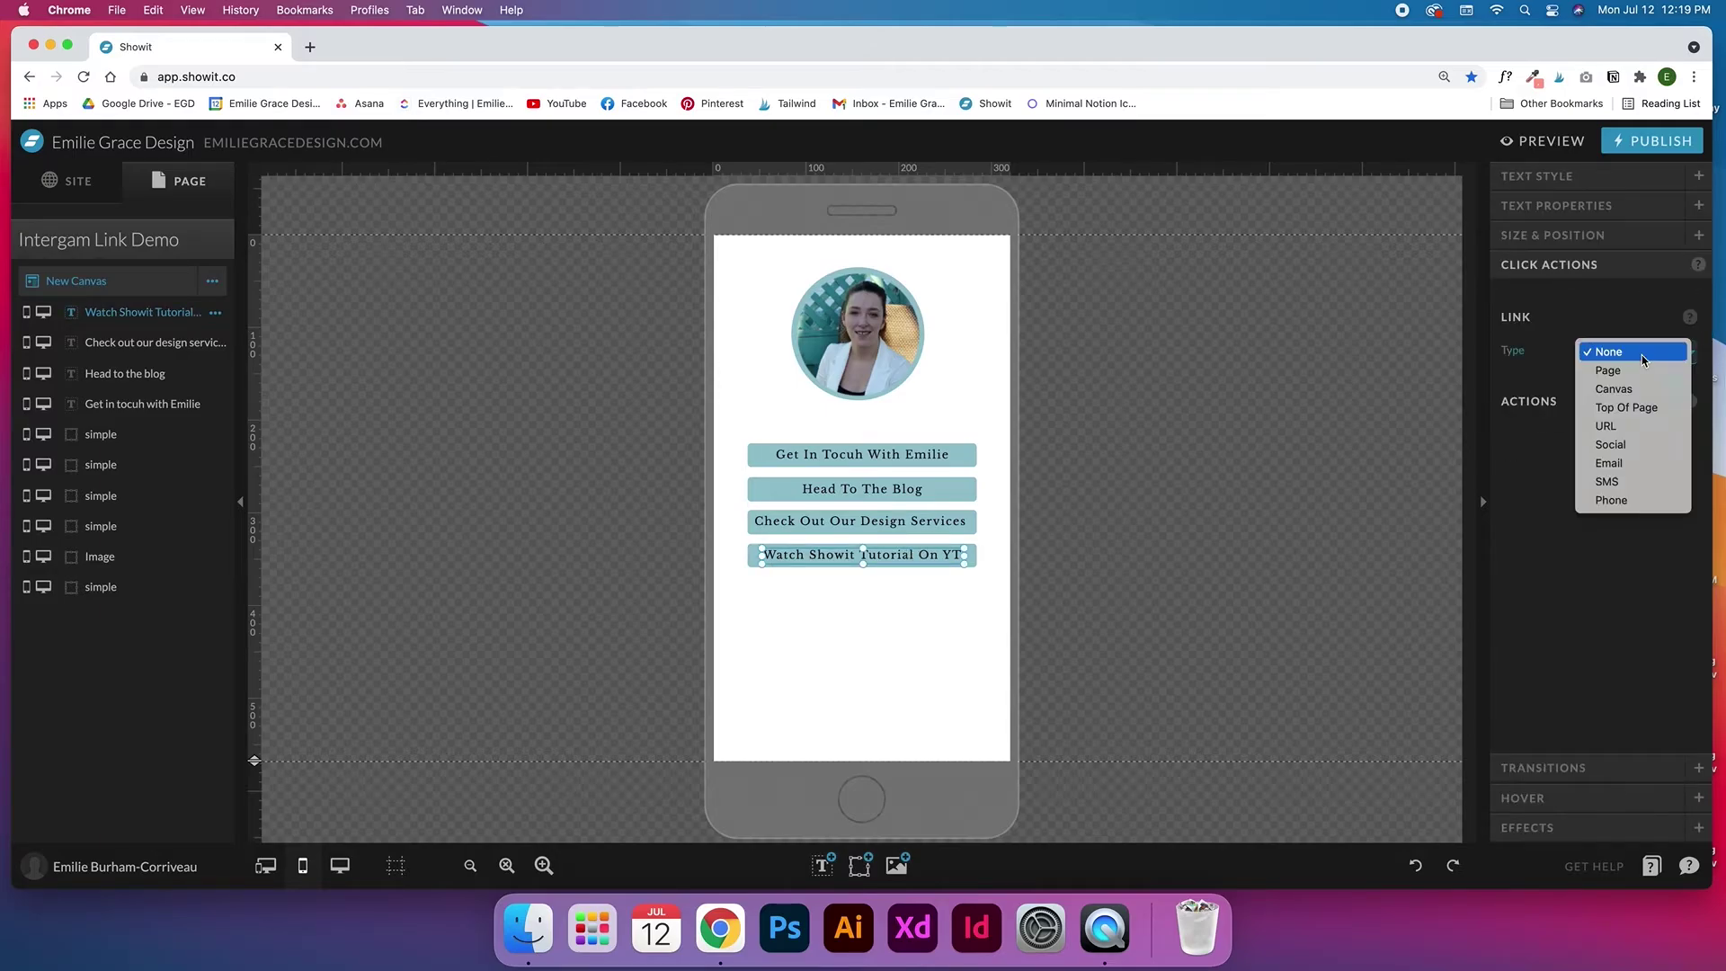
left_click(1606, 427)
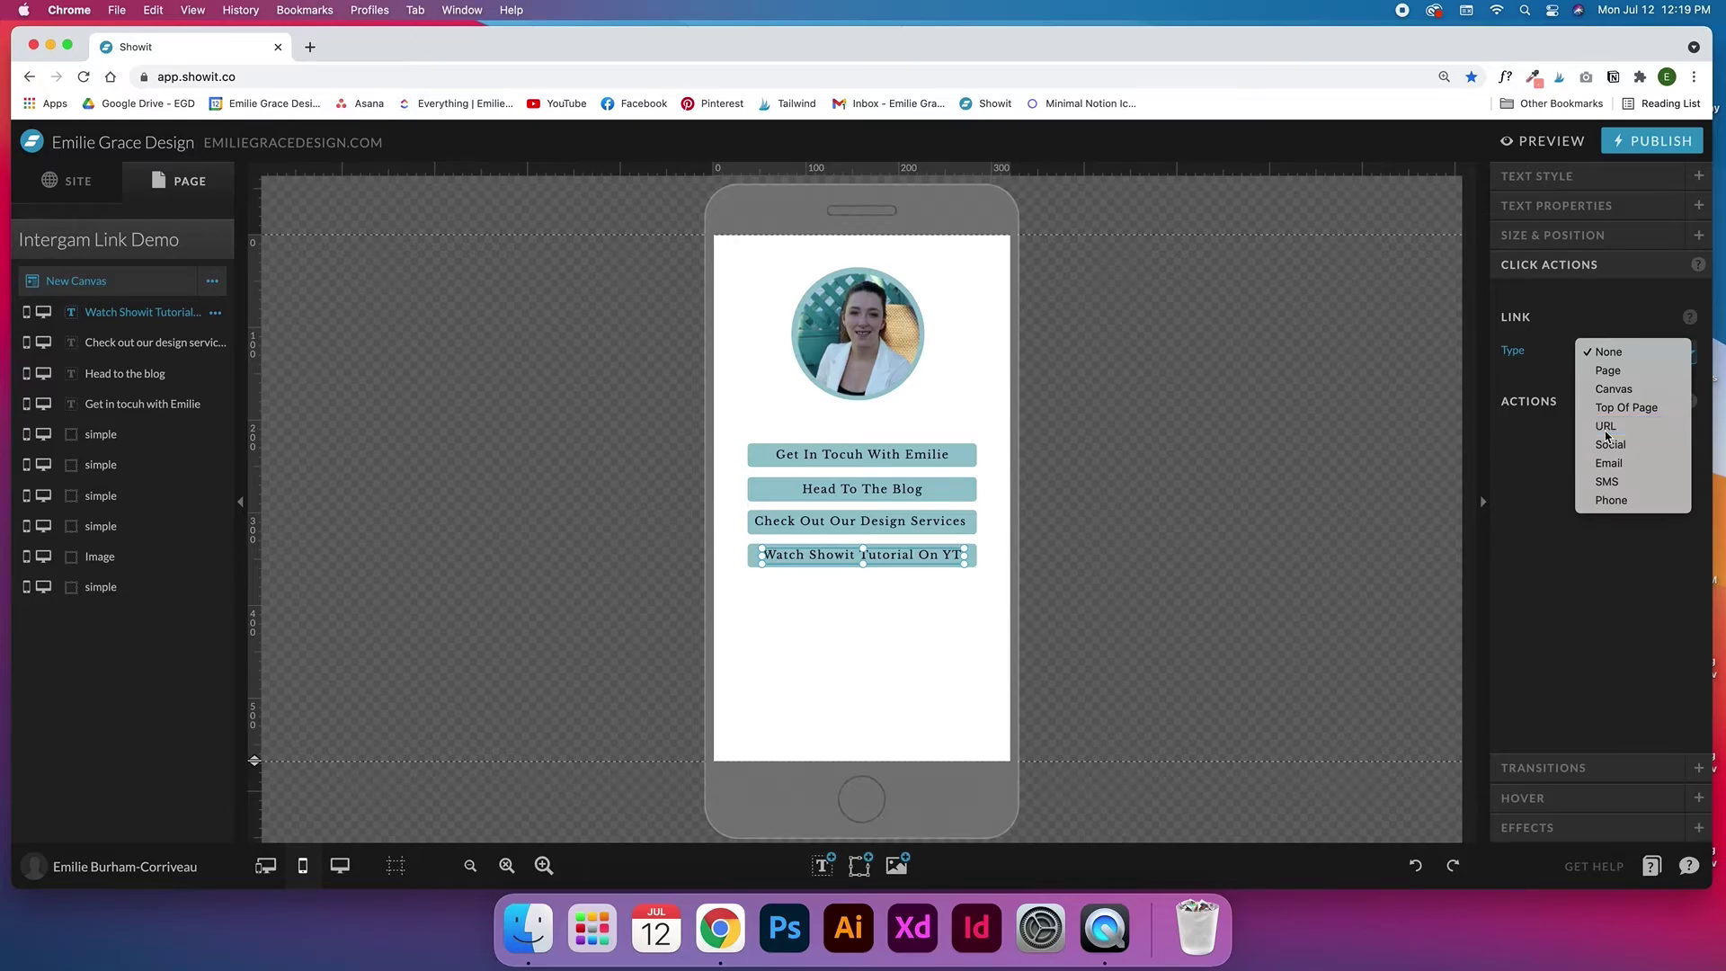
left_click(1616, 387)
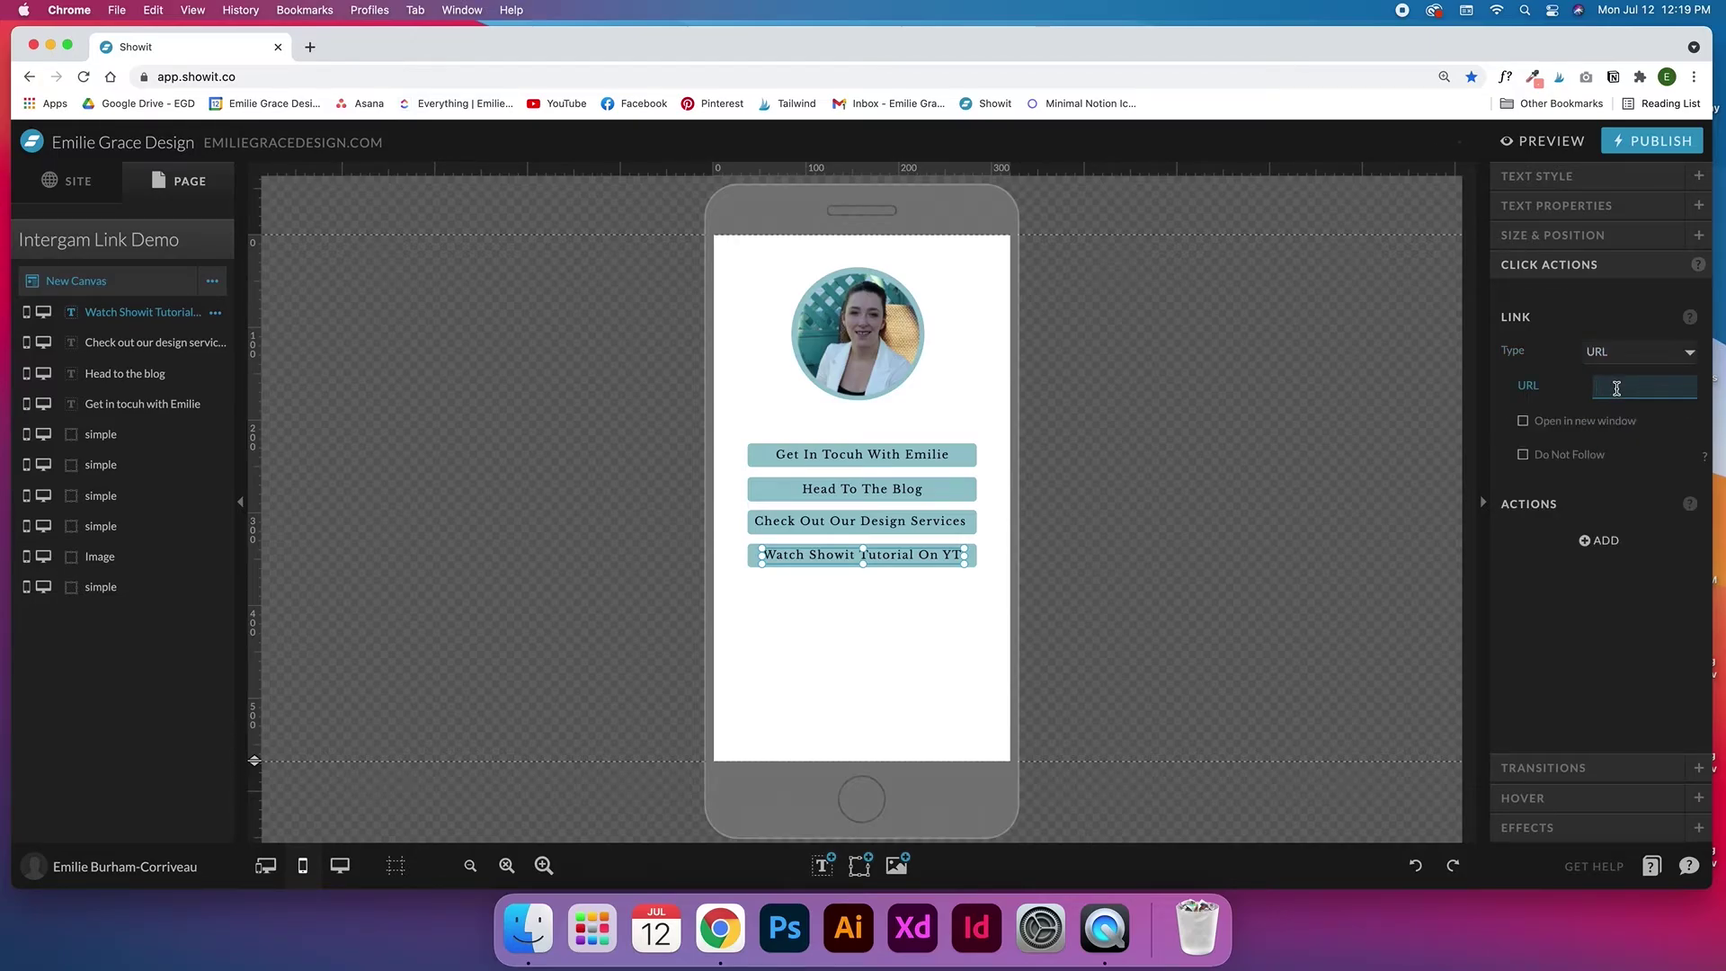
key("super+v")
left_click(1562, 402)
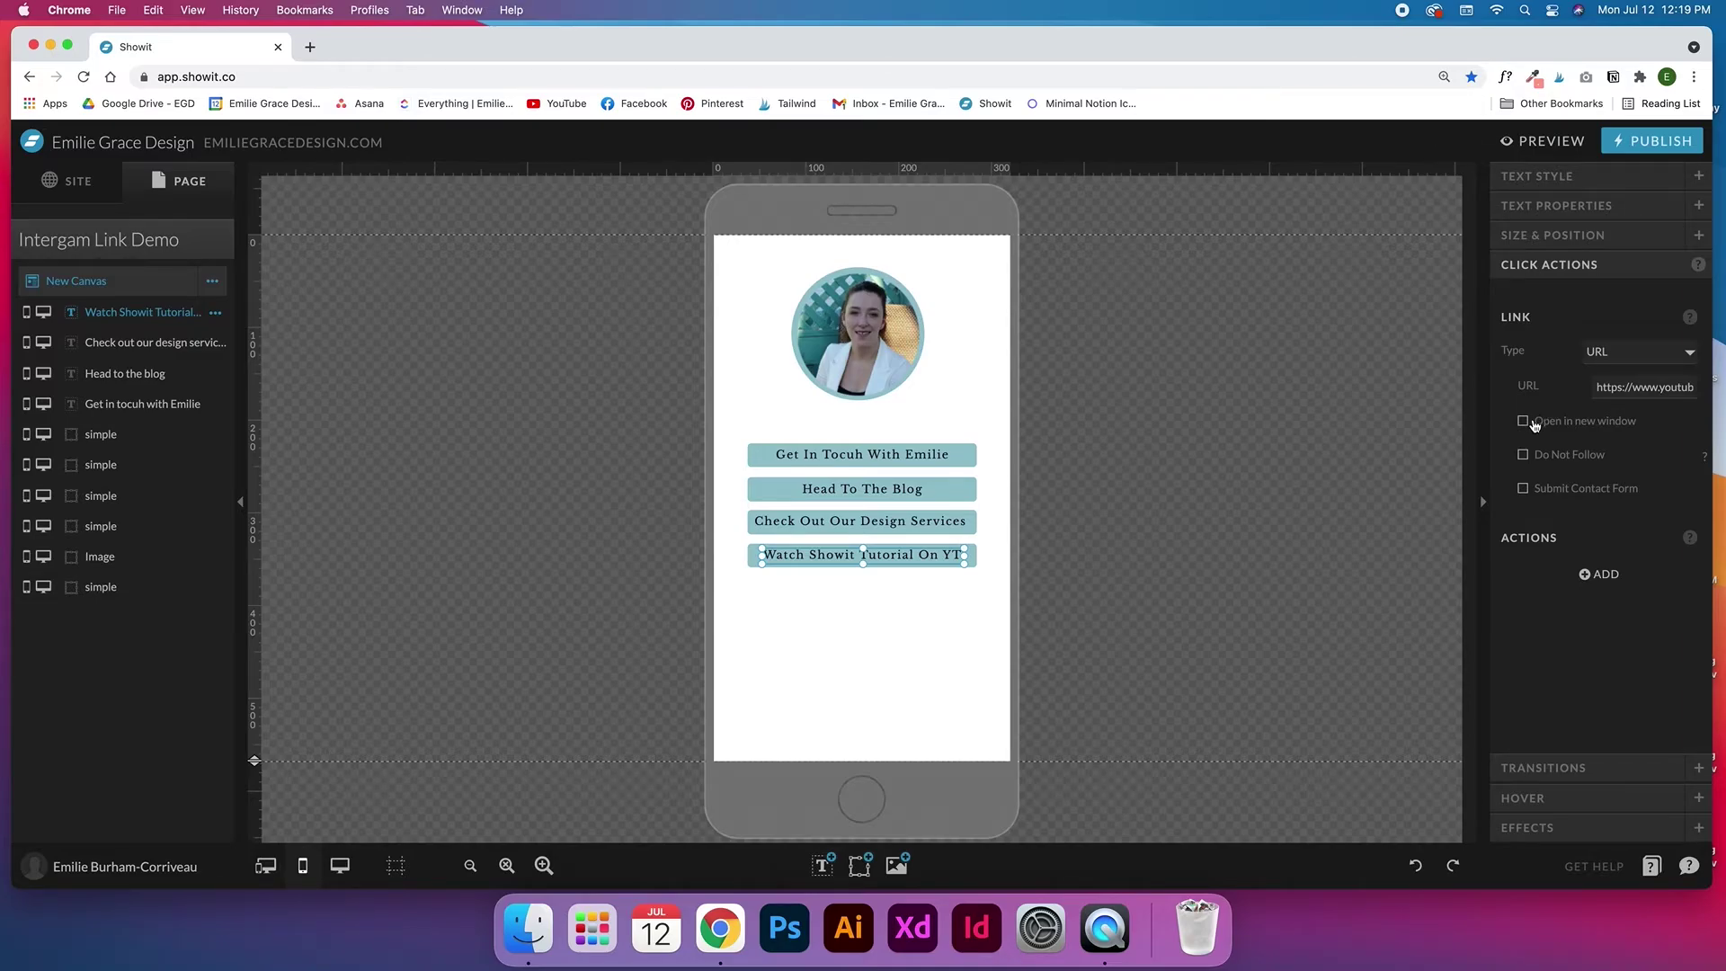
left_click(1535, 422)
left_click(997, 461)
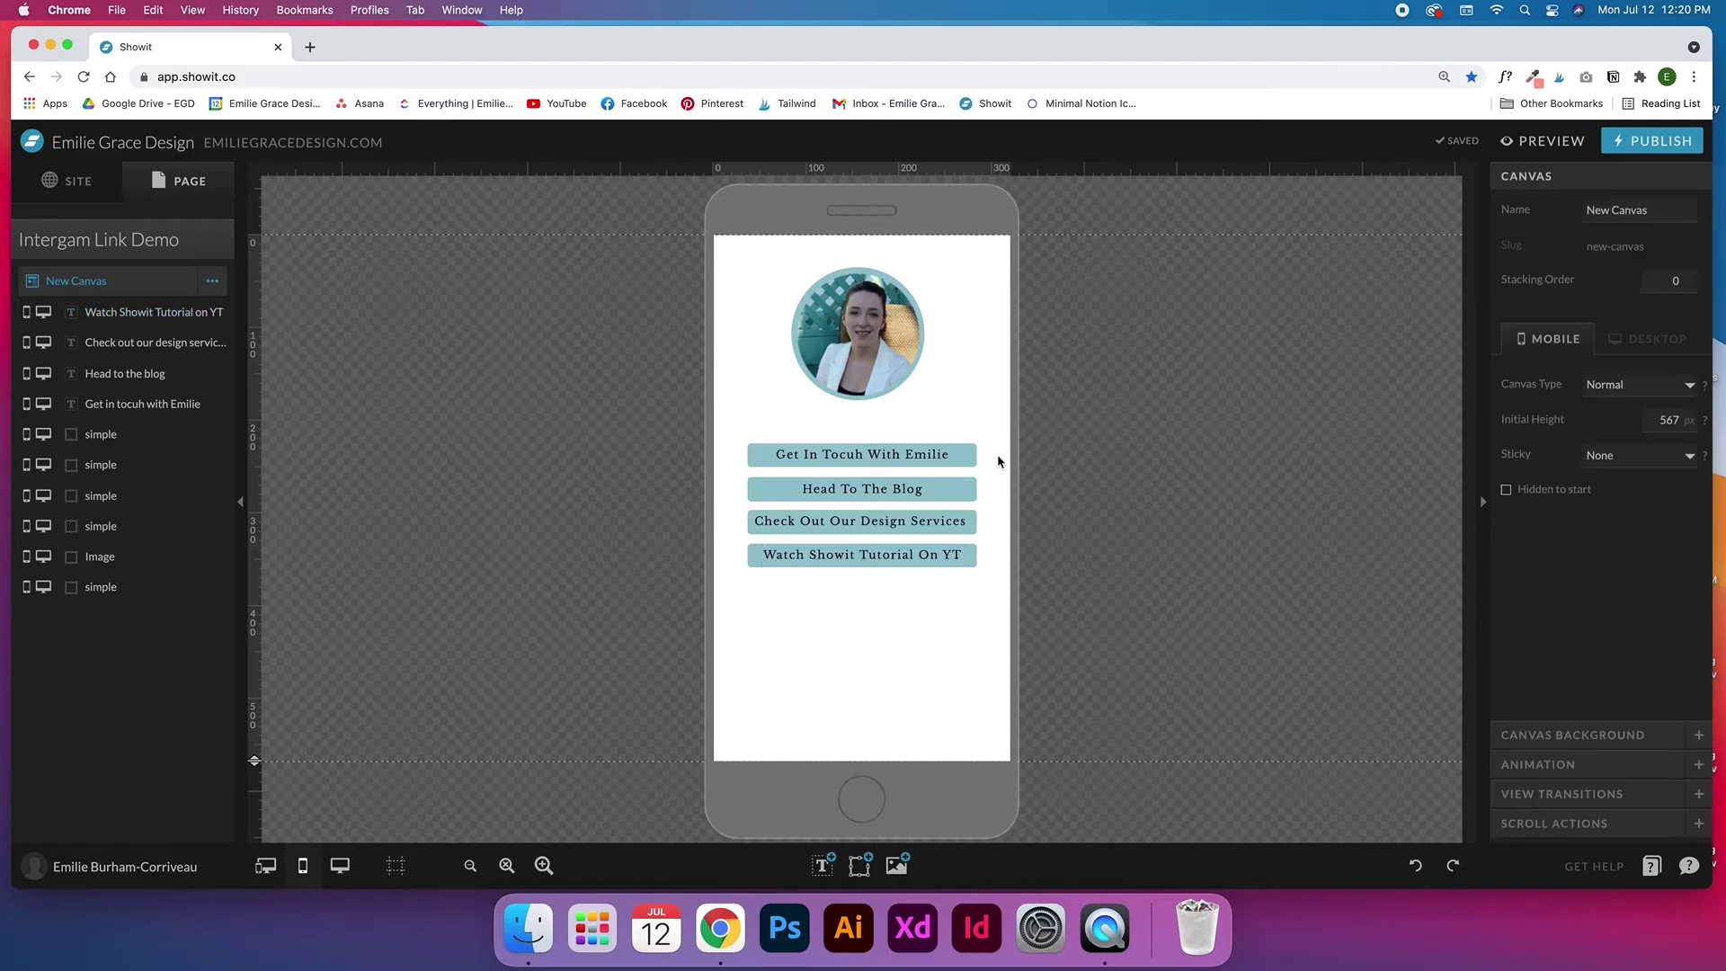
Link the bottom teal bar behind the YouTube label to the copied channel URL and set it to open in a new window
left_click(977, 552)
left_click(1633, 326)
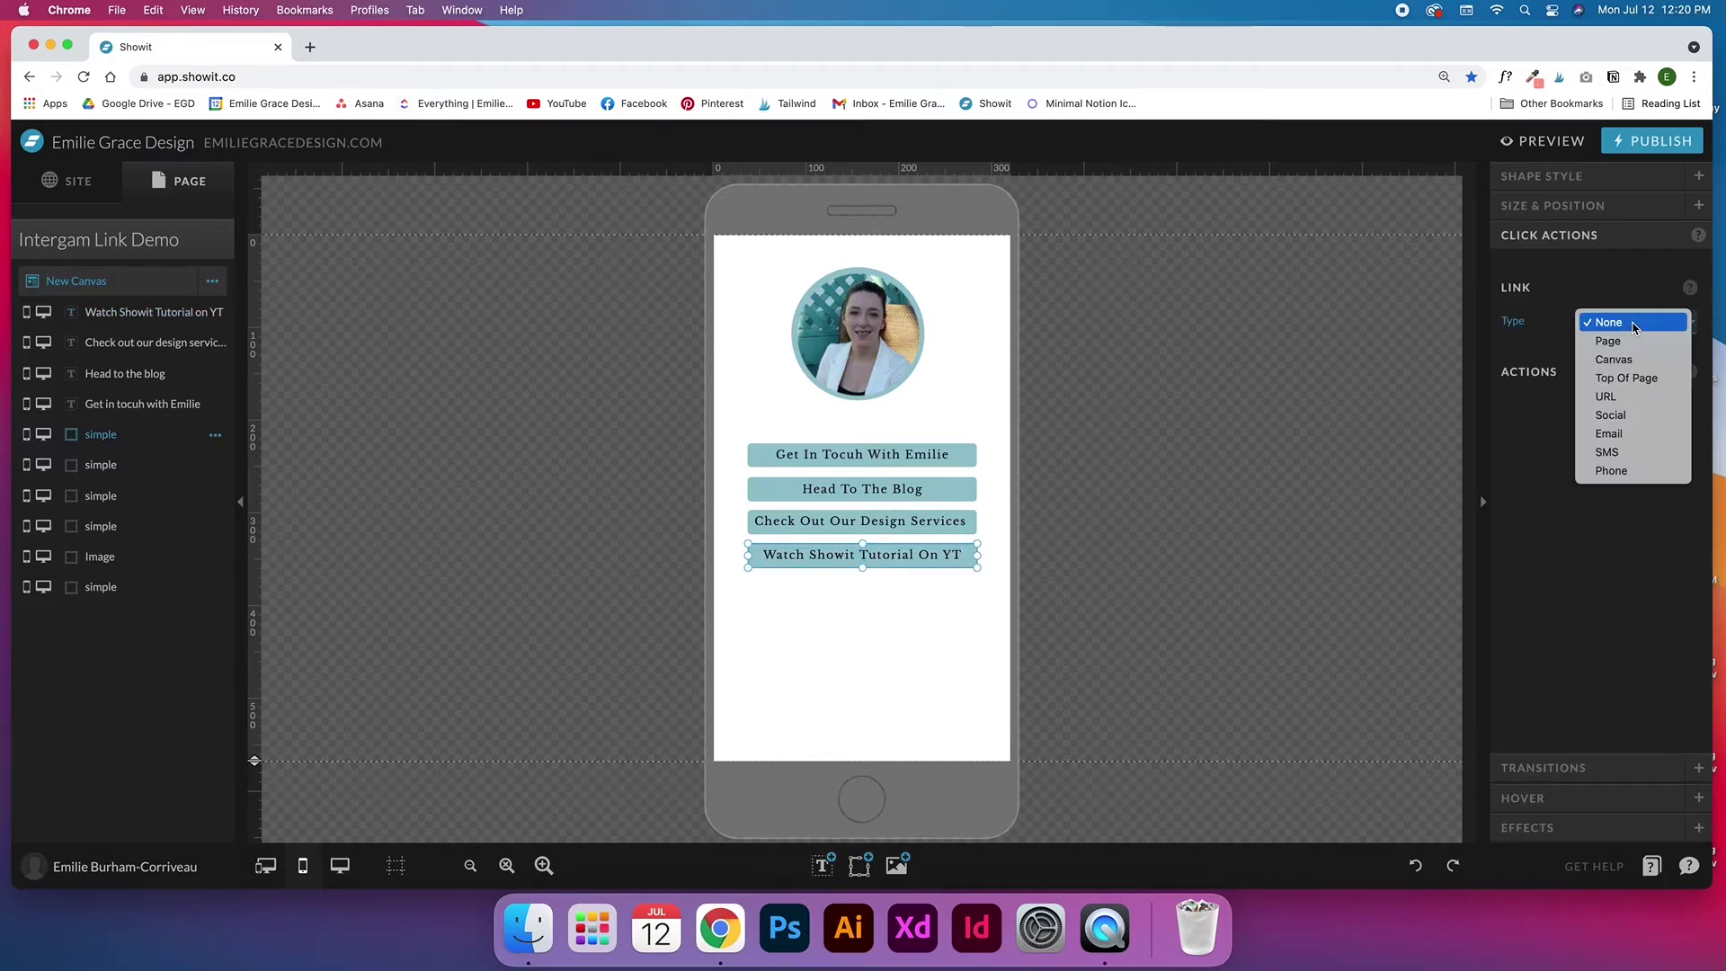
left_click(1633, 401)
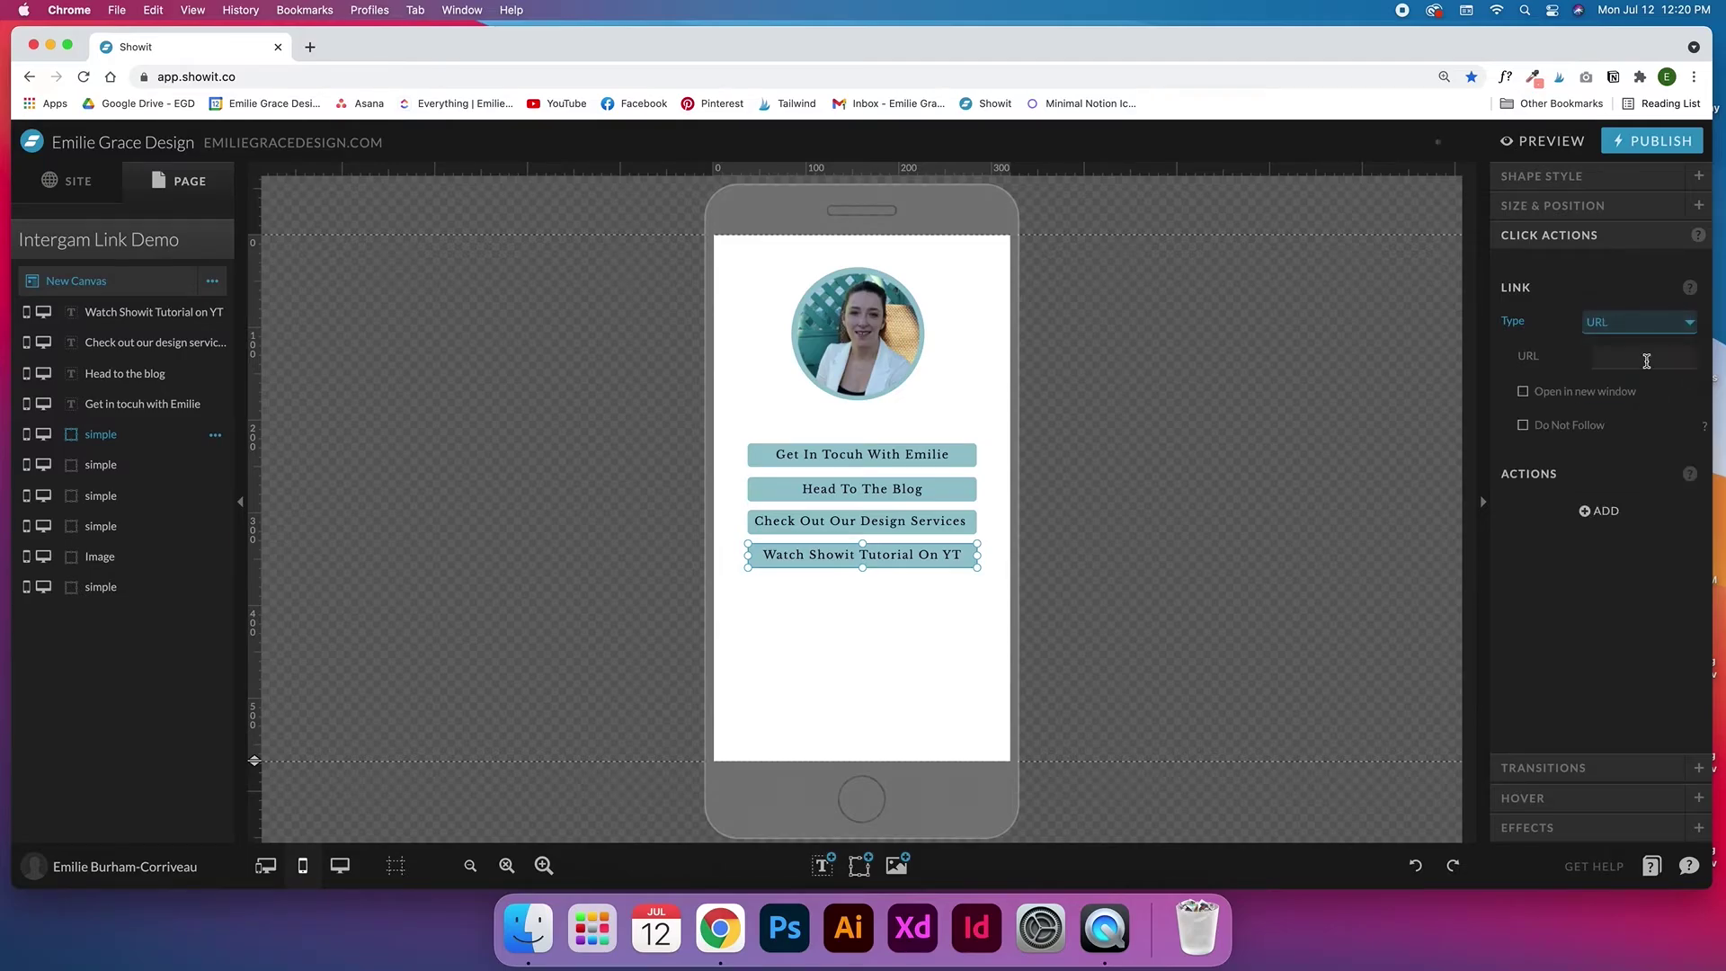
left_click(1649, 362)
key("super+v")
left_click(1606, 395)
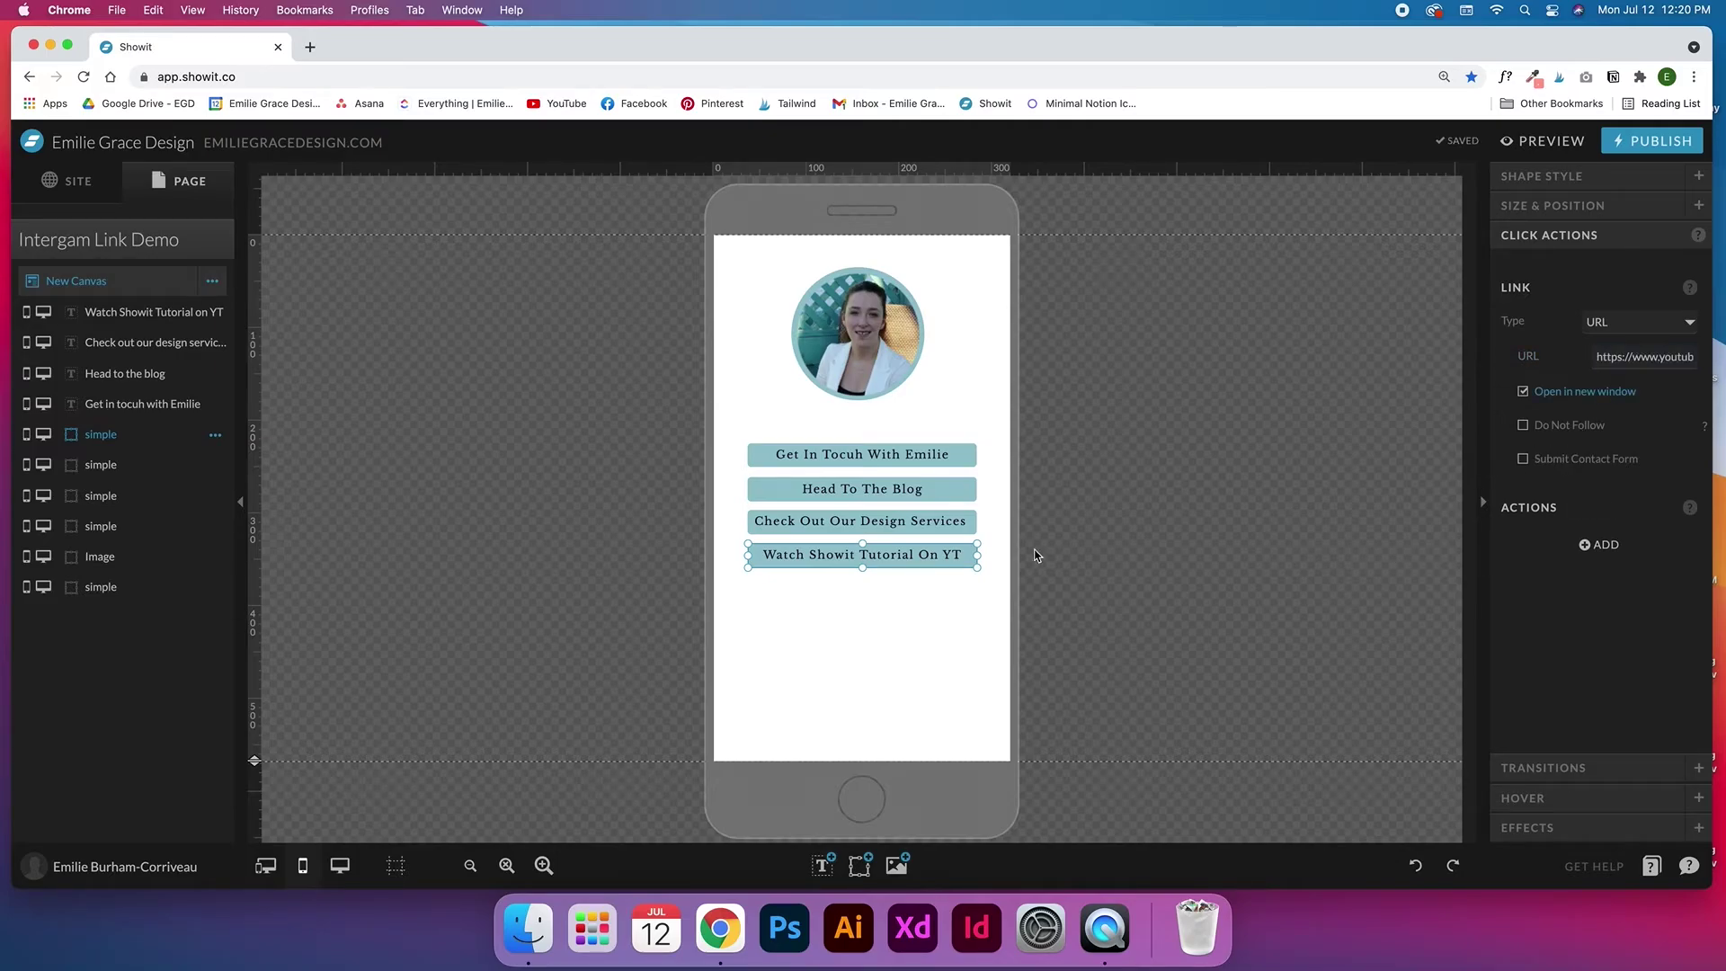
left_click(953, 600)
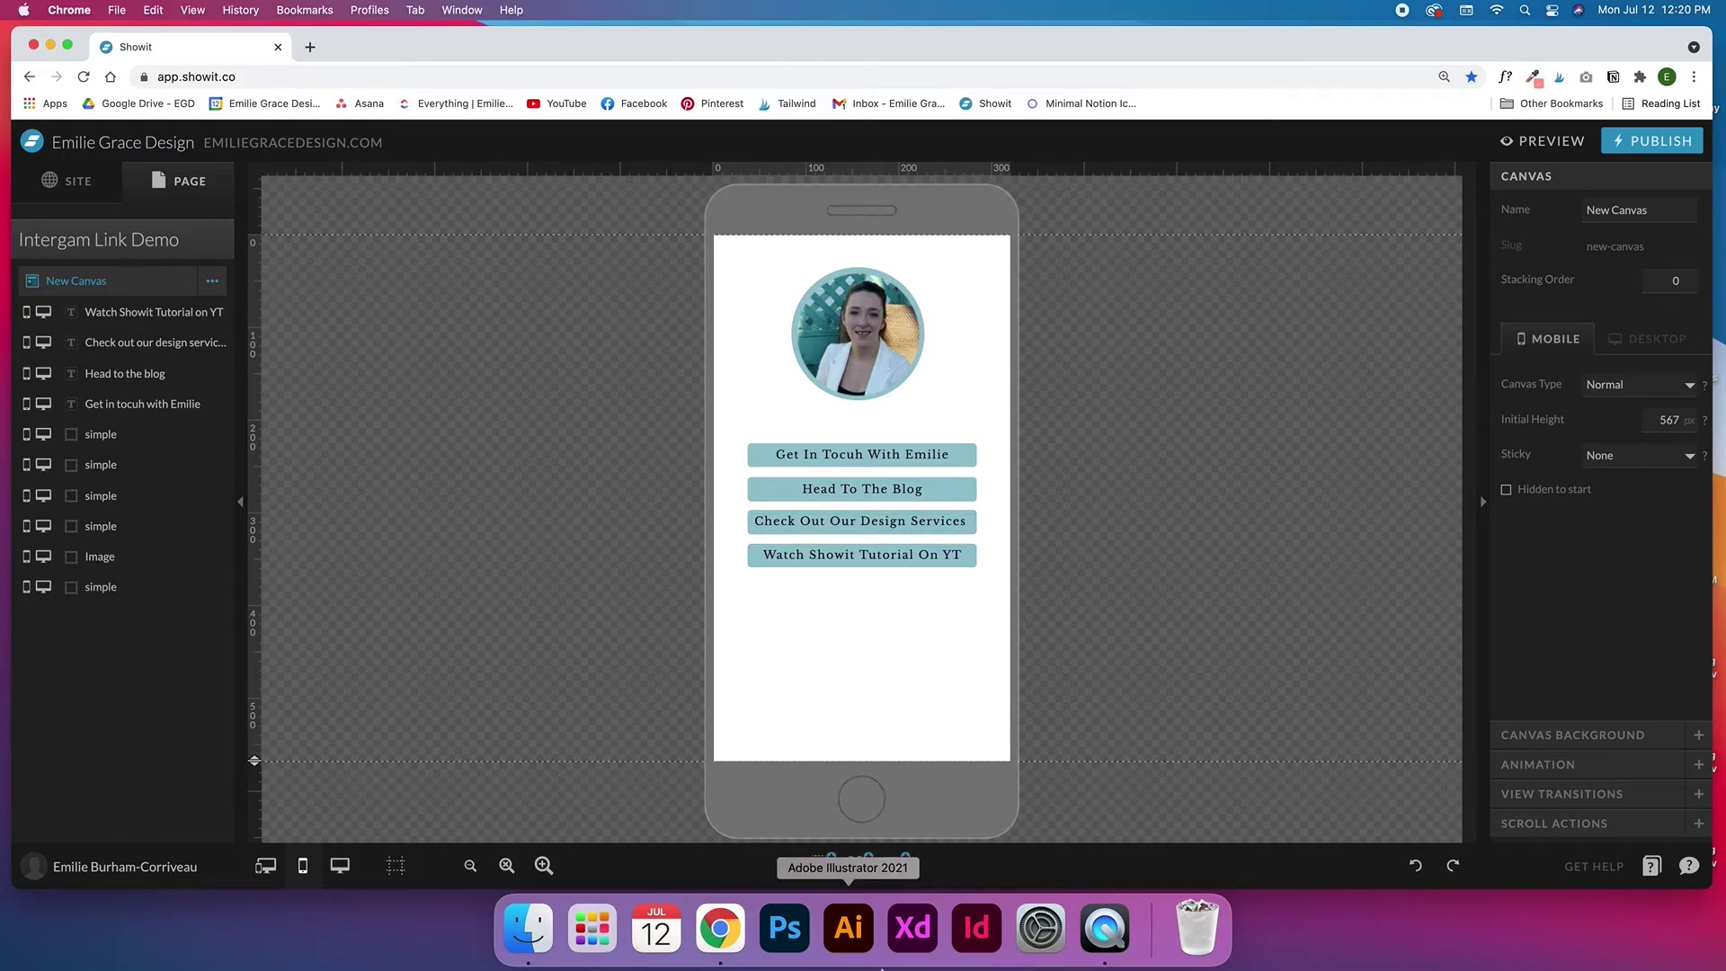
Add an icon below the teal buttons and duplicate it twice to form a row of three
mouse_move(869, 871)
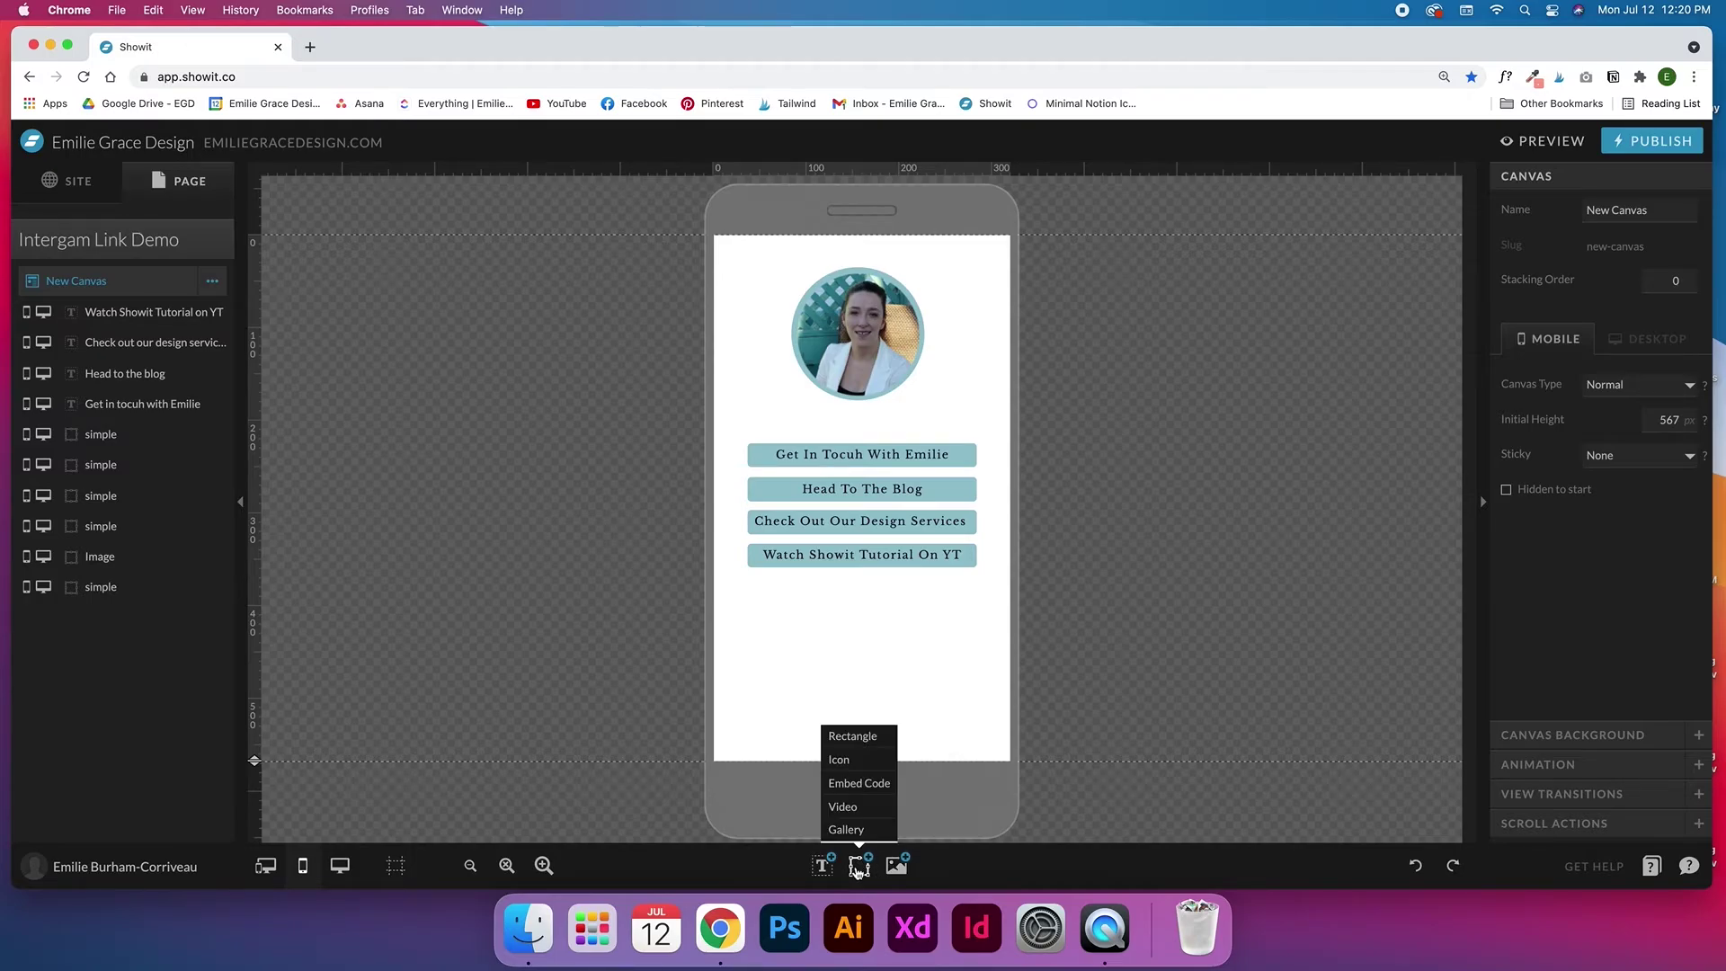
left_click(857, 769)
left_click_drag(859, 512, 886, 640)
key("super+d")
key("super+d")
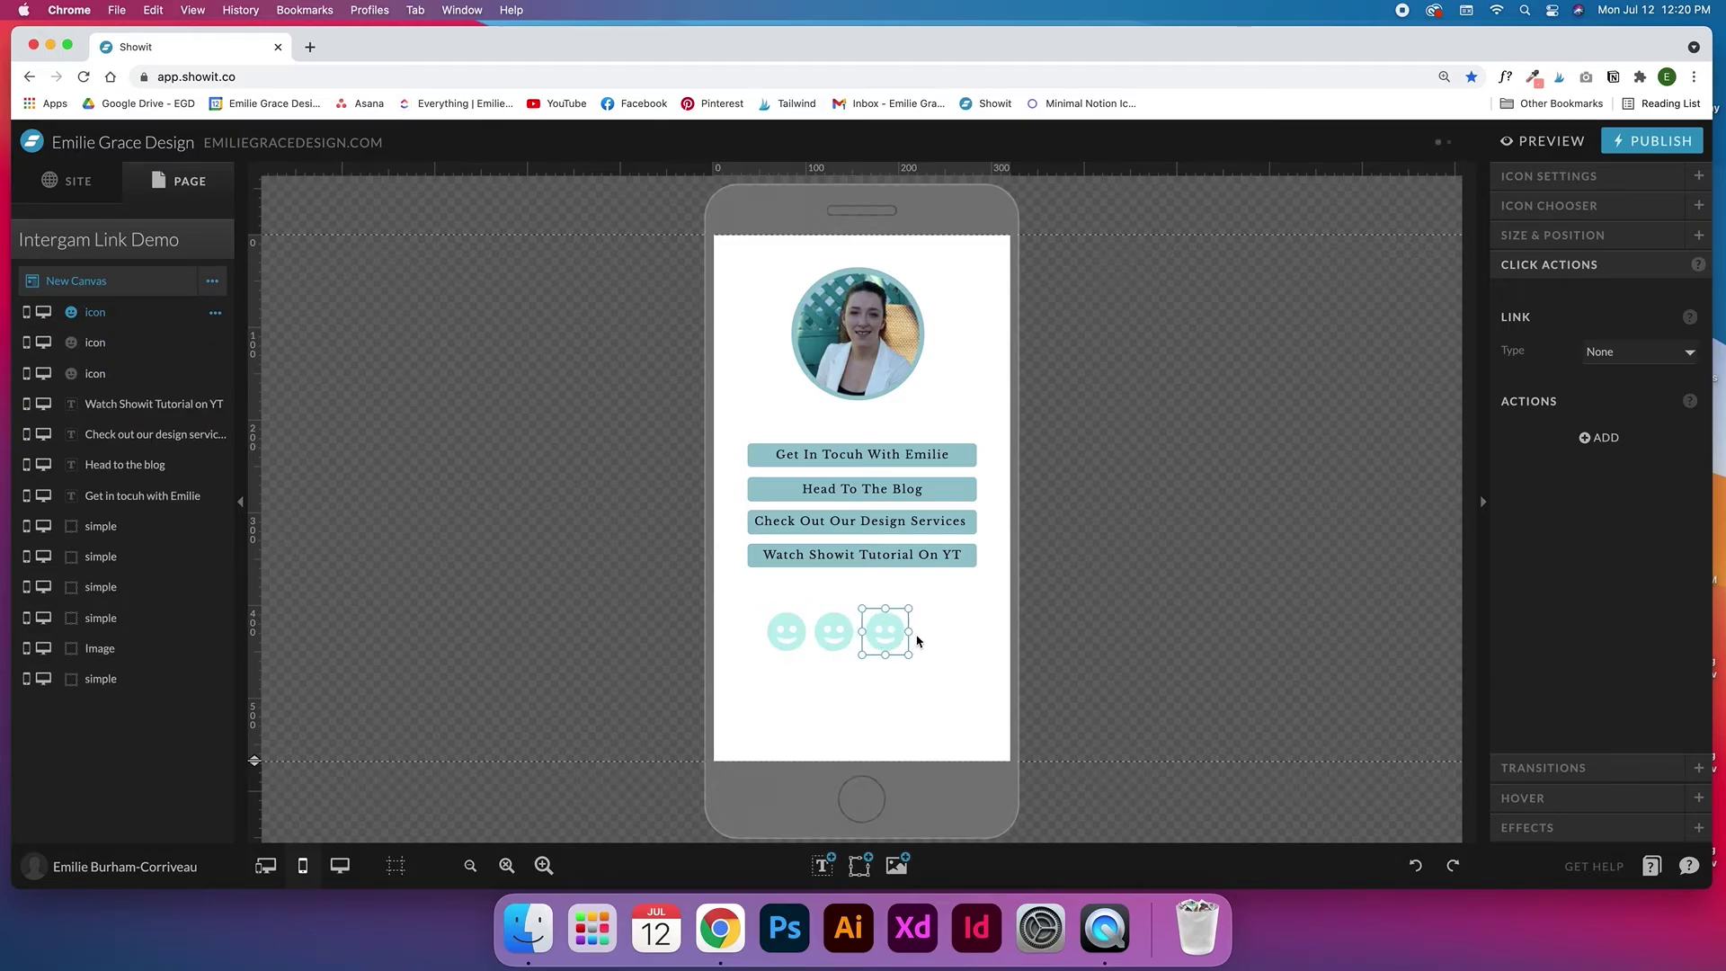
Shift the row of three icons slightly toward the canvas centre and distribute them evenly horizontally
left_click_drag(733, 623, 979, 661)
left_click_drag(863, 640, 878, 640)
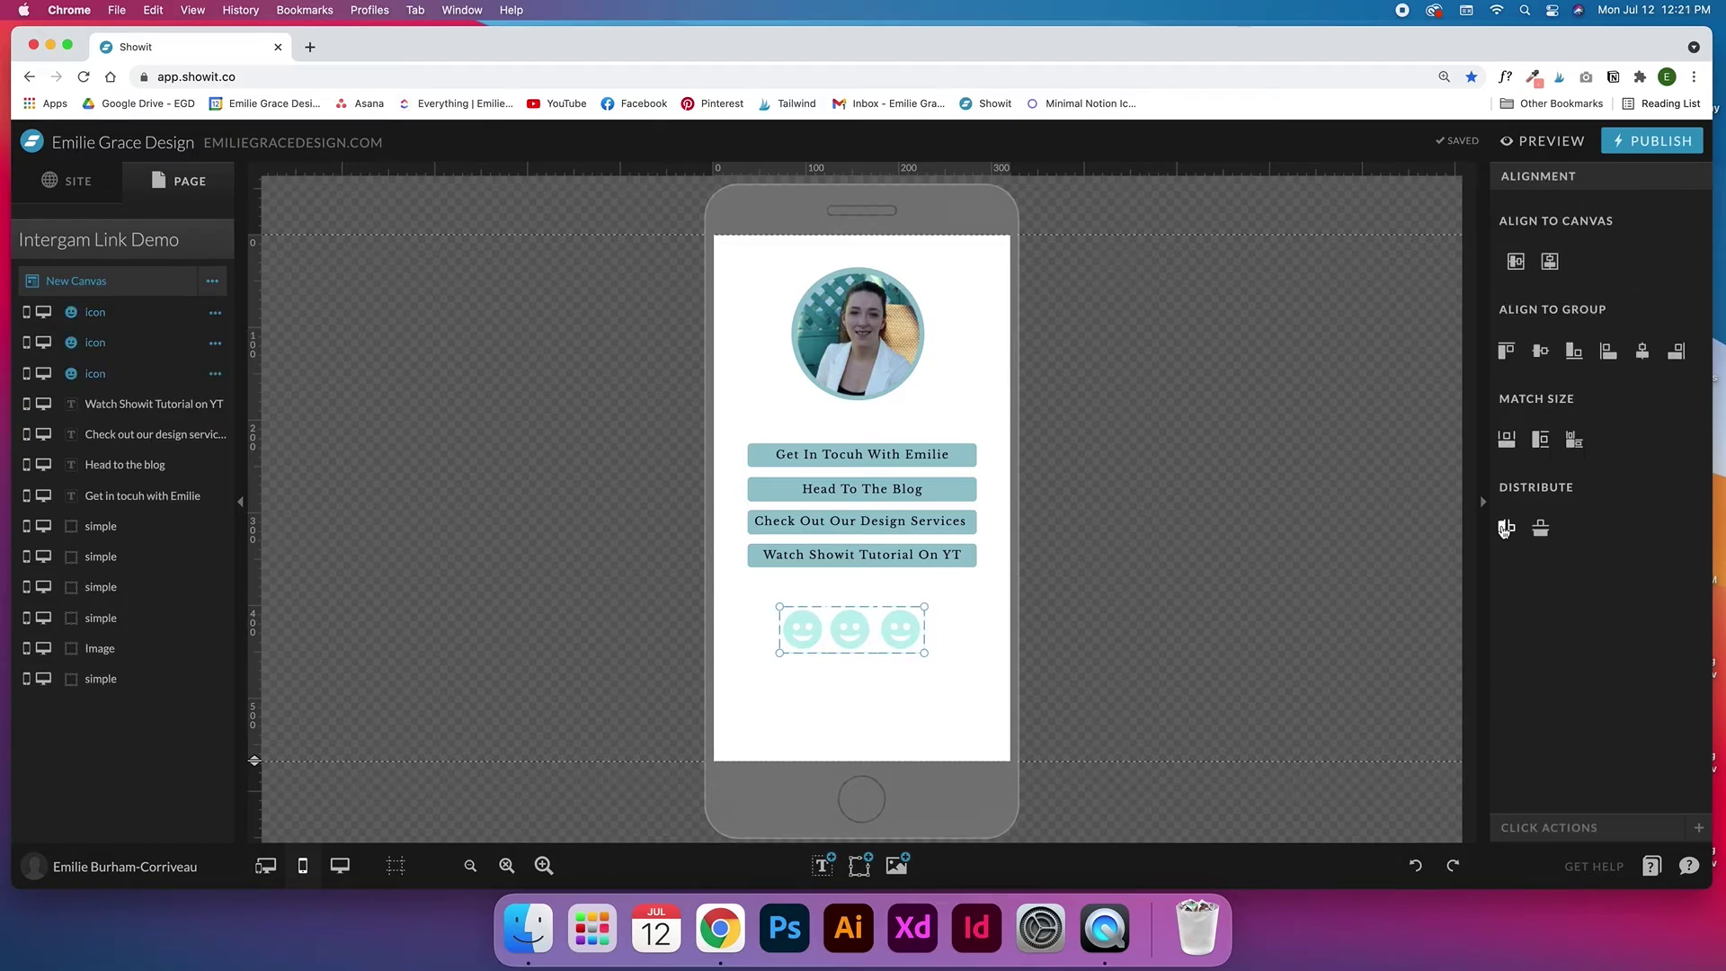
left_click(1504, 529)
Replace the three smiley icons, in order, with the outlined Facebook, outlined circular Pinterest and outlined YouTube icons
left_click(786, 636)
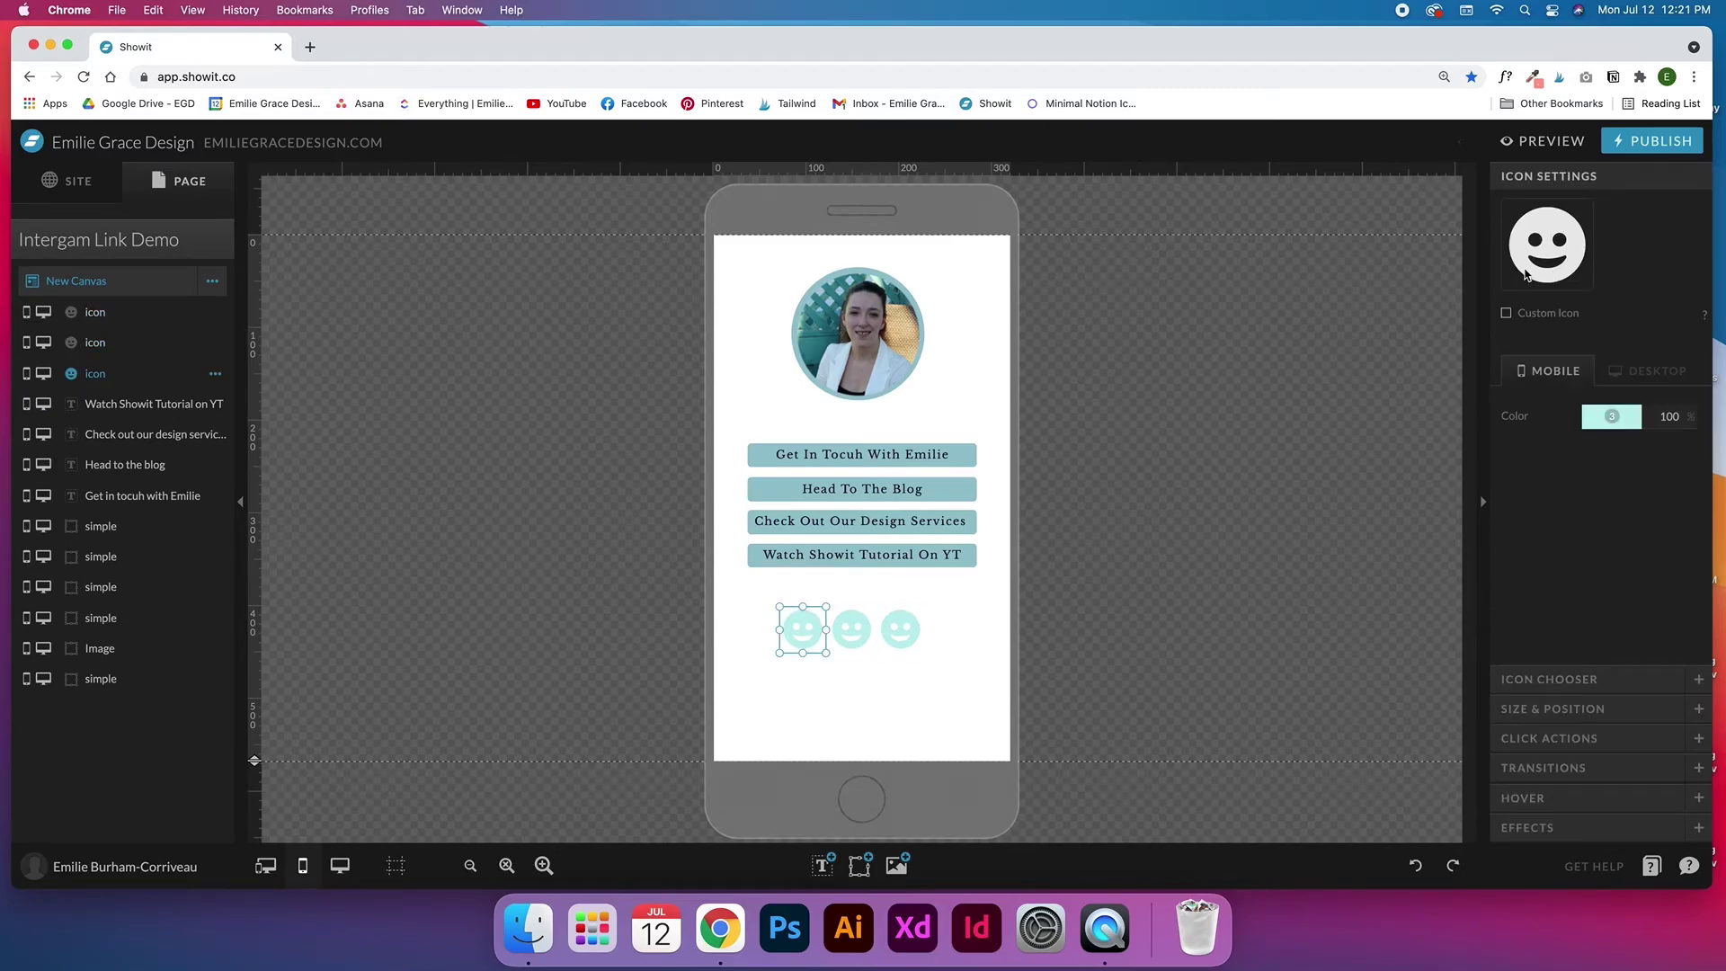
left_click(1549, 679)
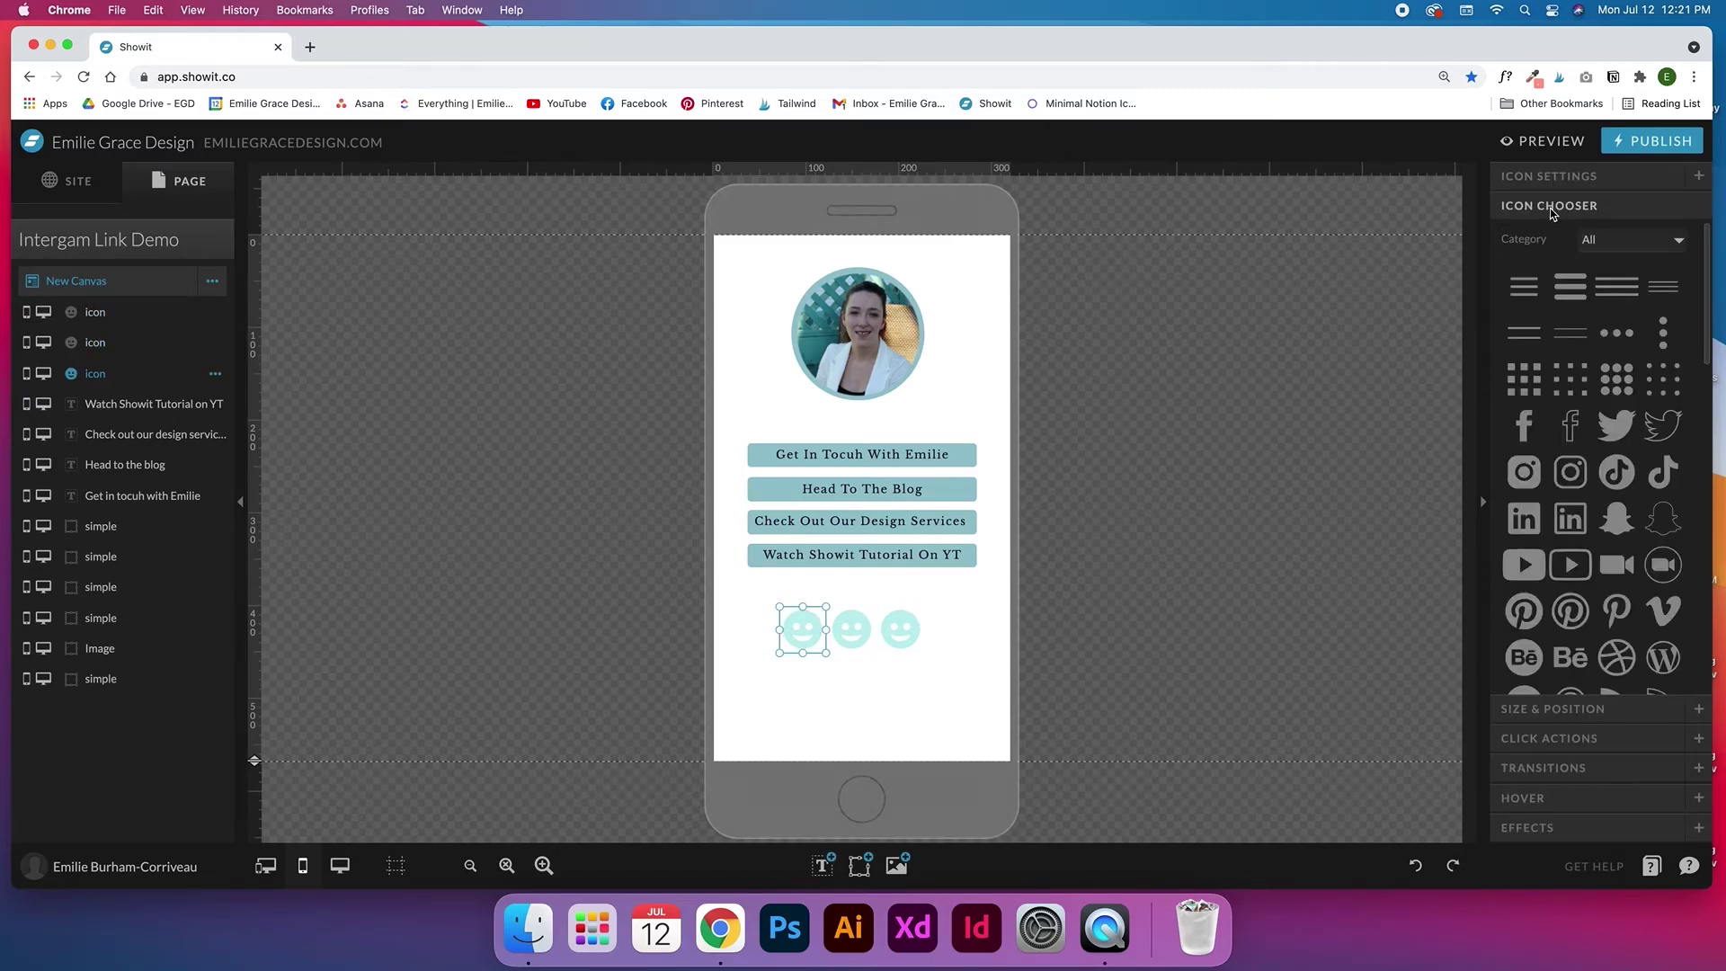
left_click(1568, 428)
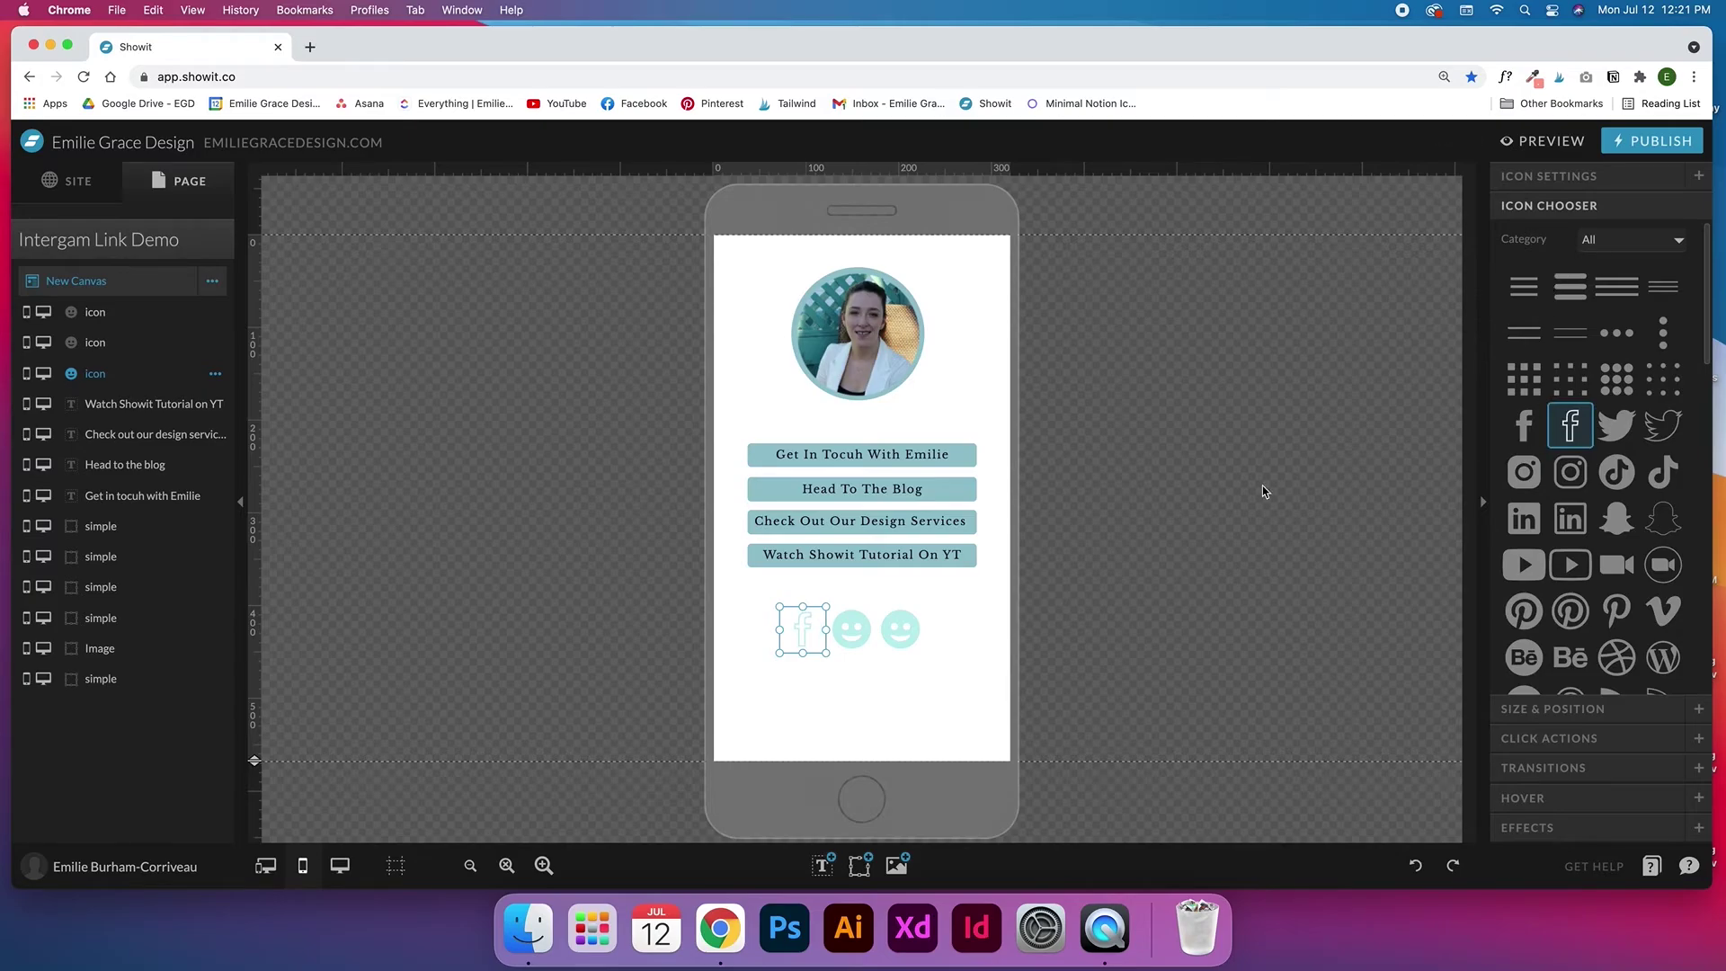
left_click(852, 629)
left_click(1548, 704)
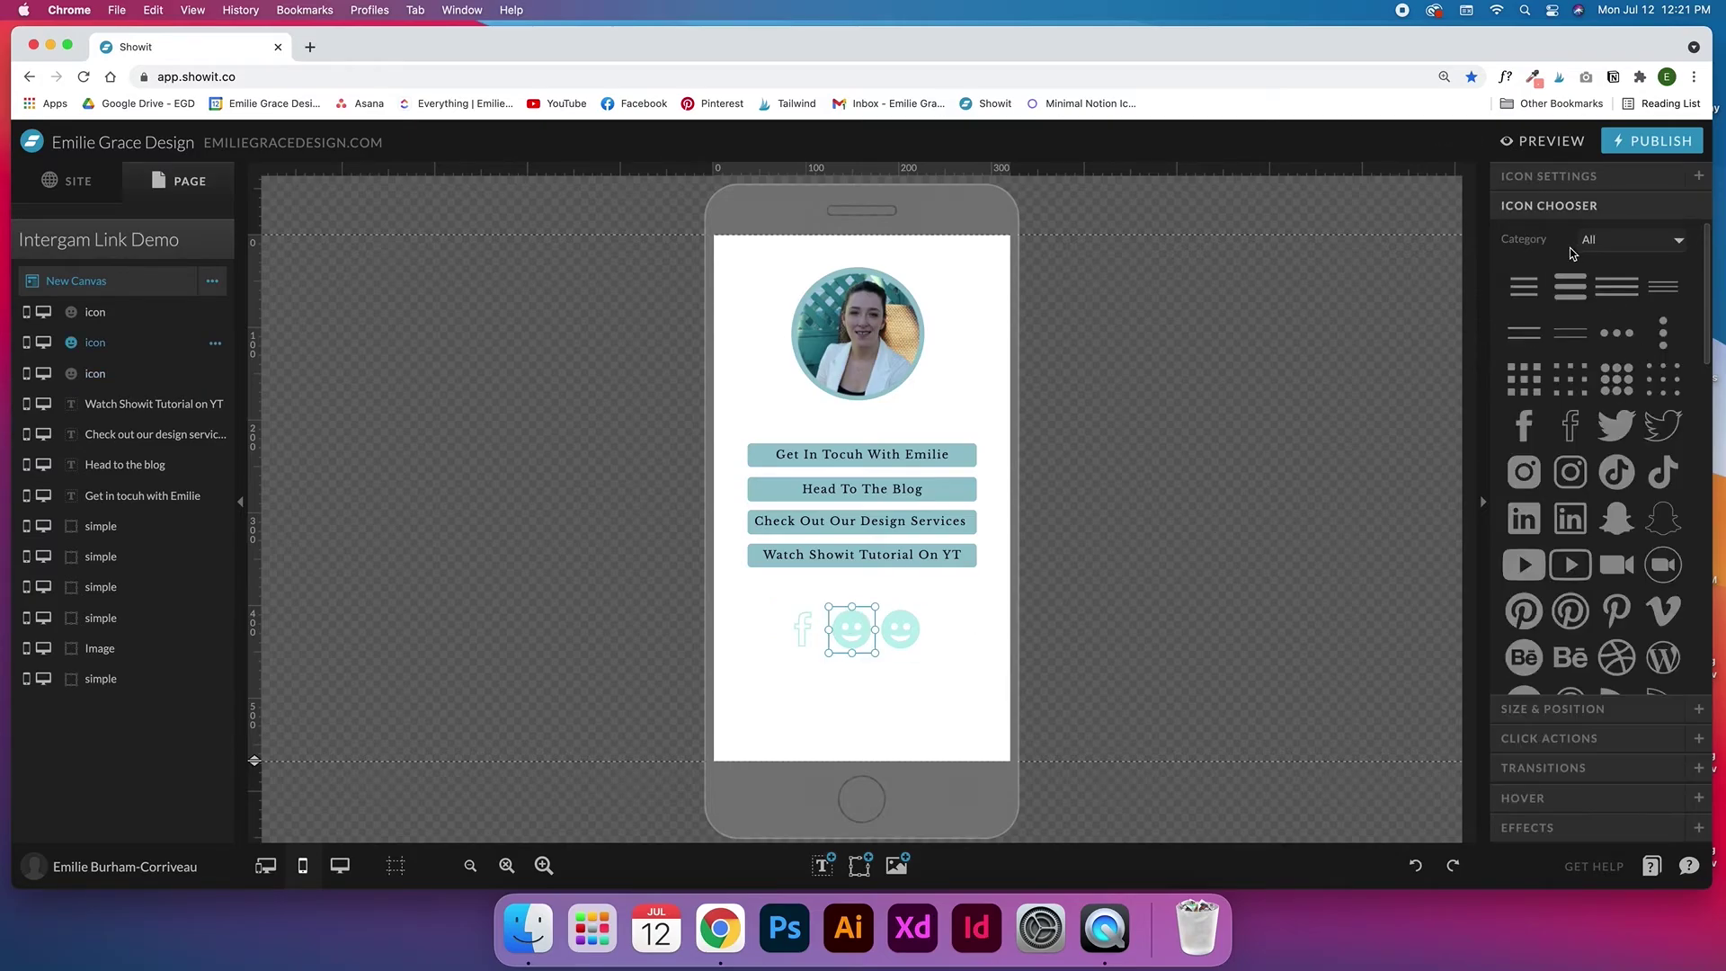
scroll(1591, 466, "down", 3)
left_click(1572, 474)
left_click(902, 629)
scroll(1550, 422, "down", 1)
left_click(1570, 538)
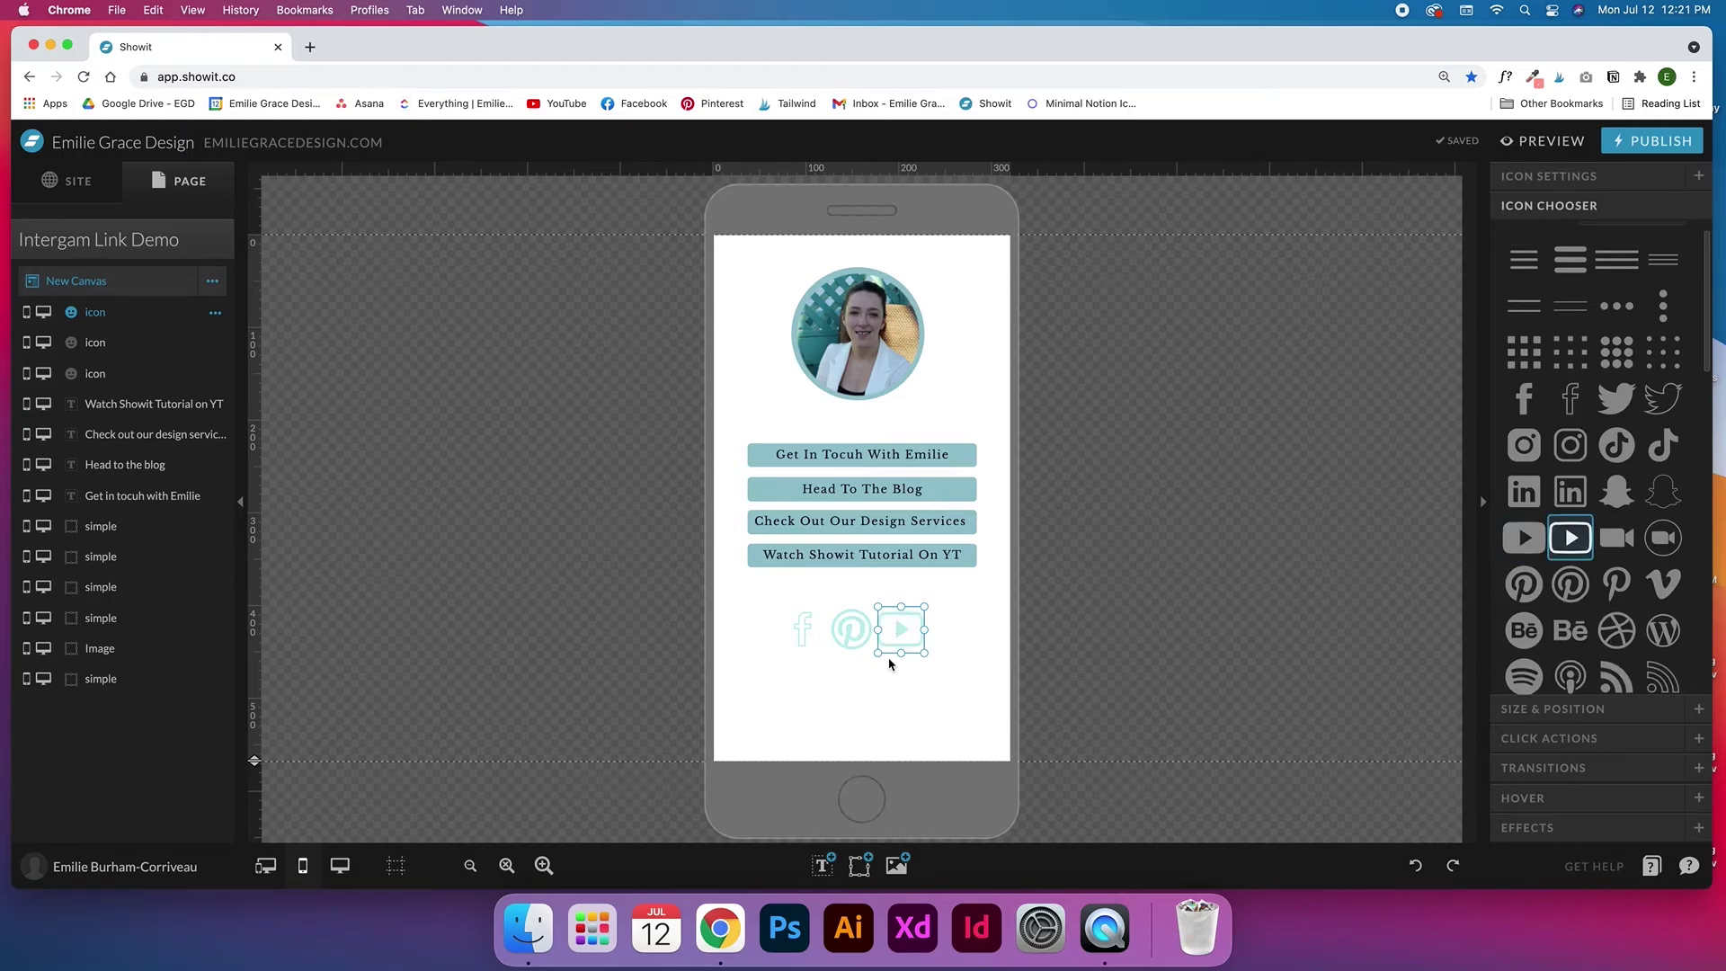
left_click_drag(764, 620, 939, 652)
left_click(1516, 262)
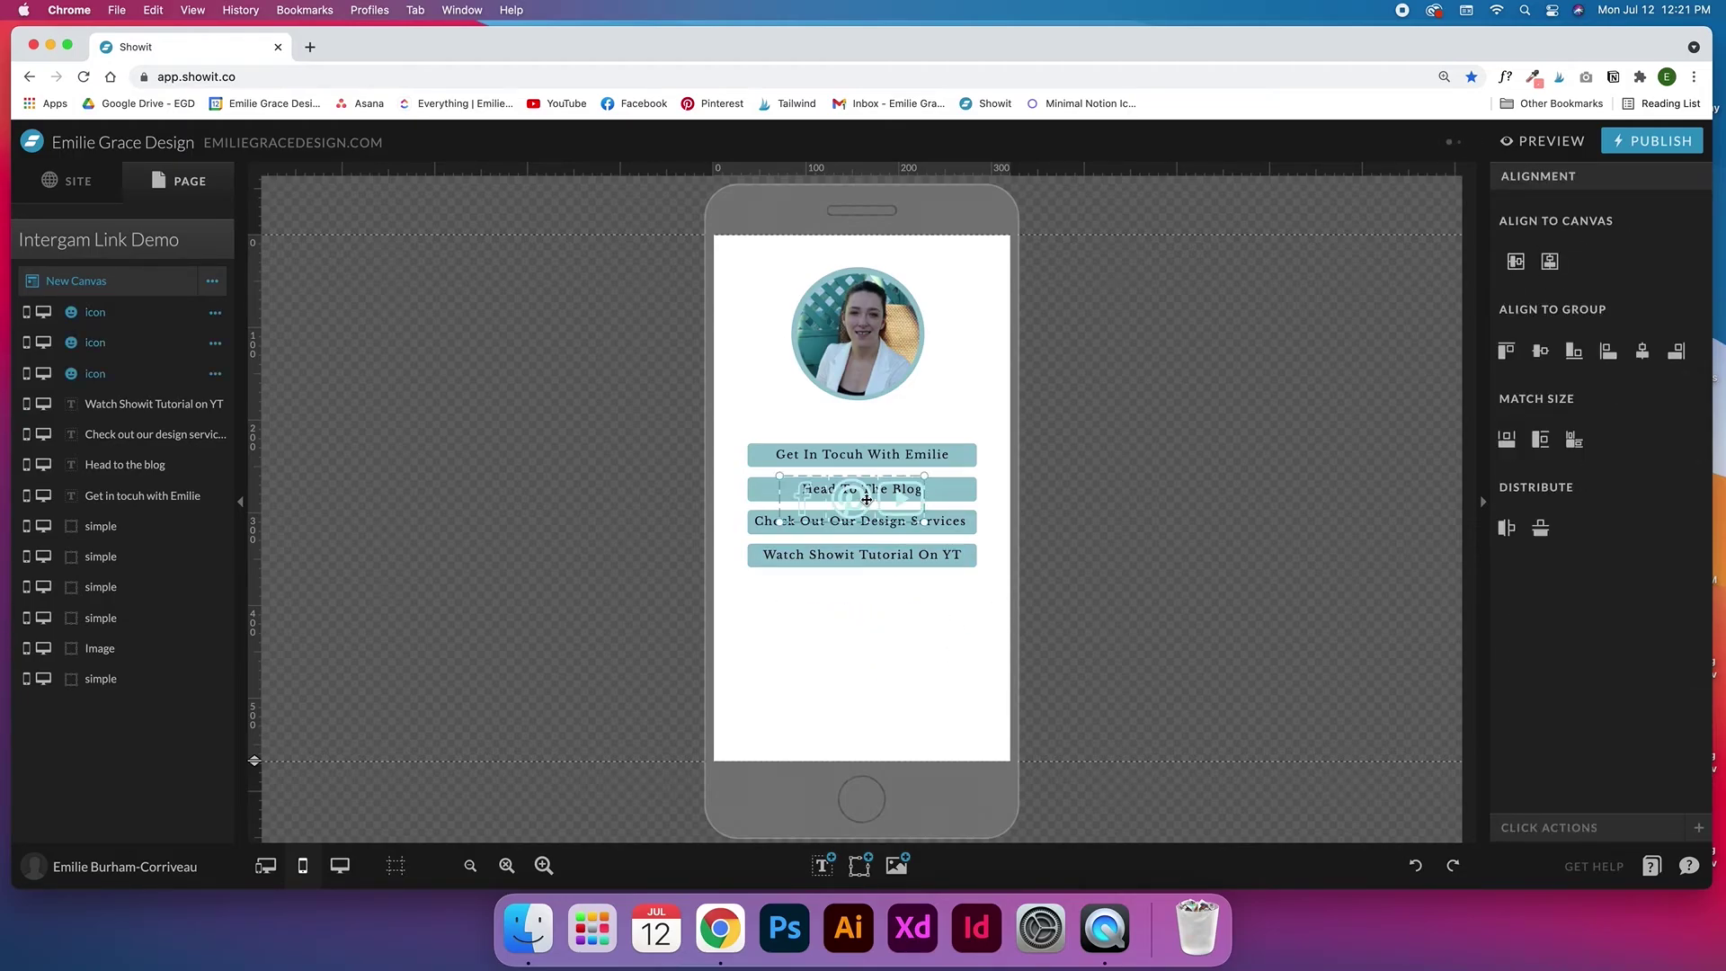
key("super+z")
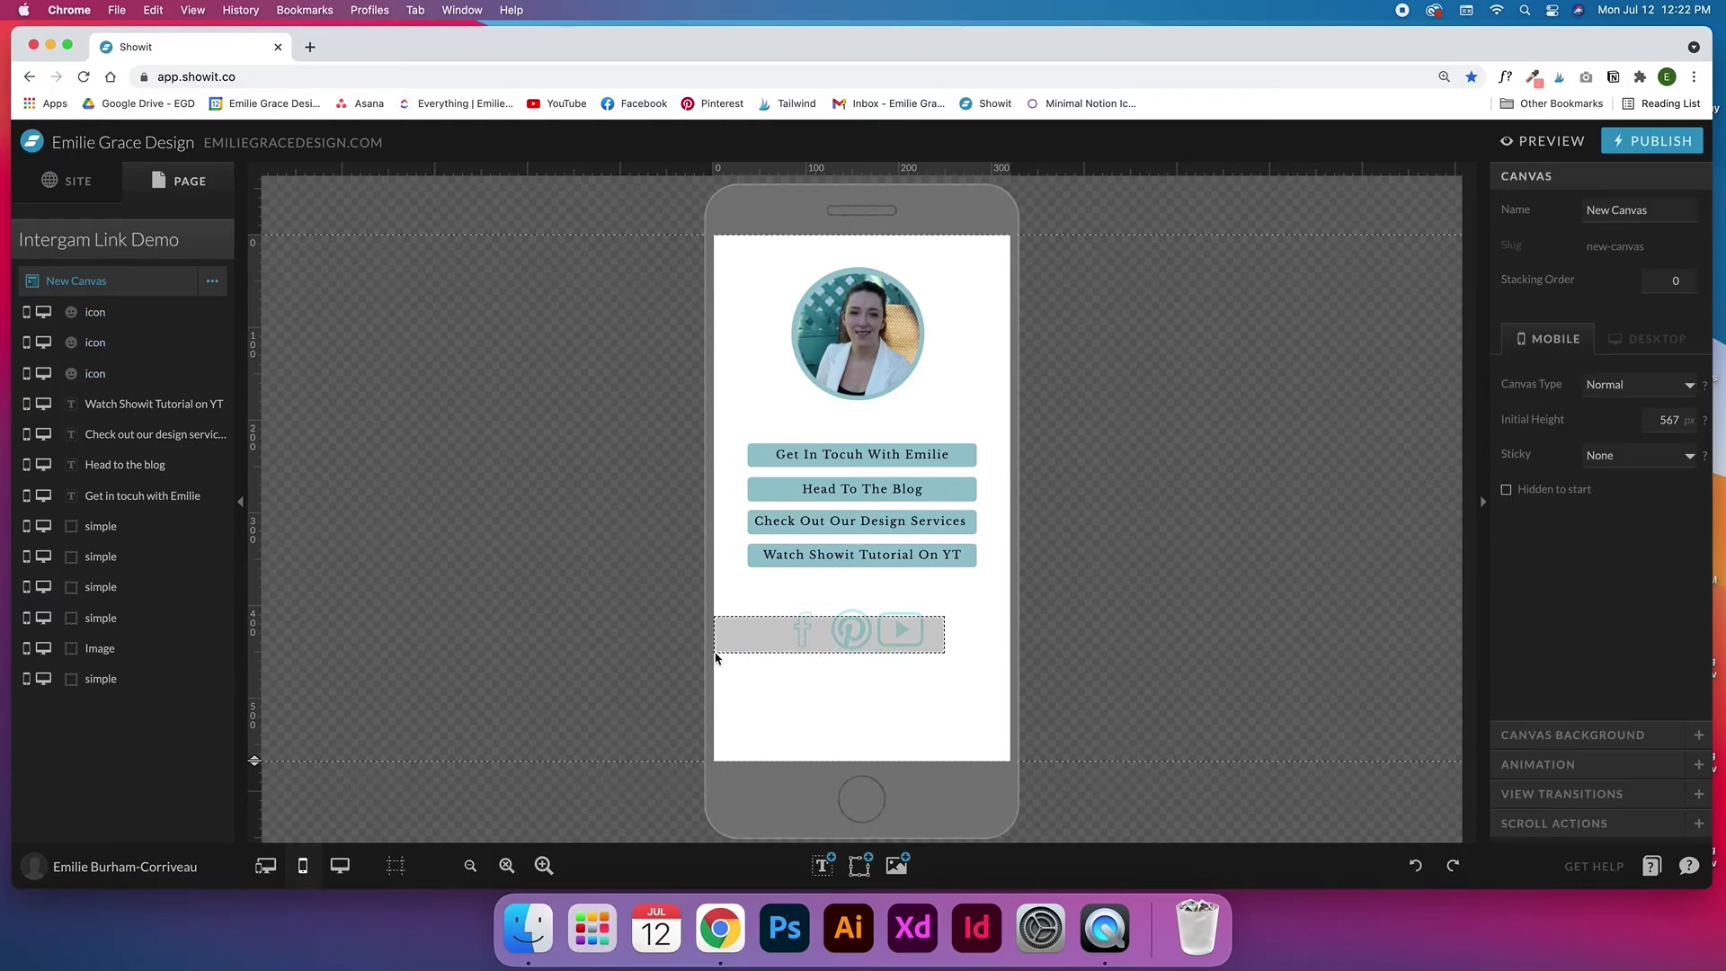
Scale the three social icons down together and center the row horizontally on the canvas
left_click(913, 633)
left_click_drag(798, 630, 806, 627)
left_click_drag(941, 621, 831, 628)
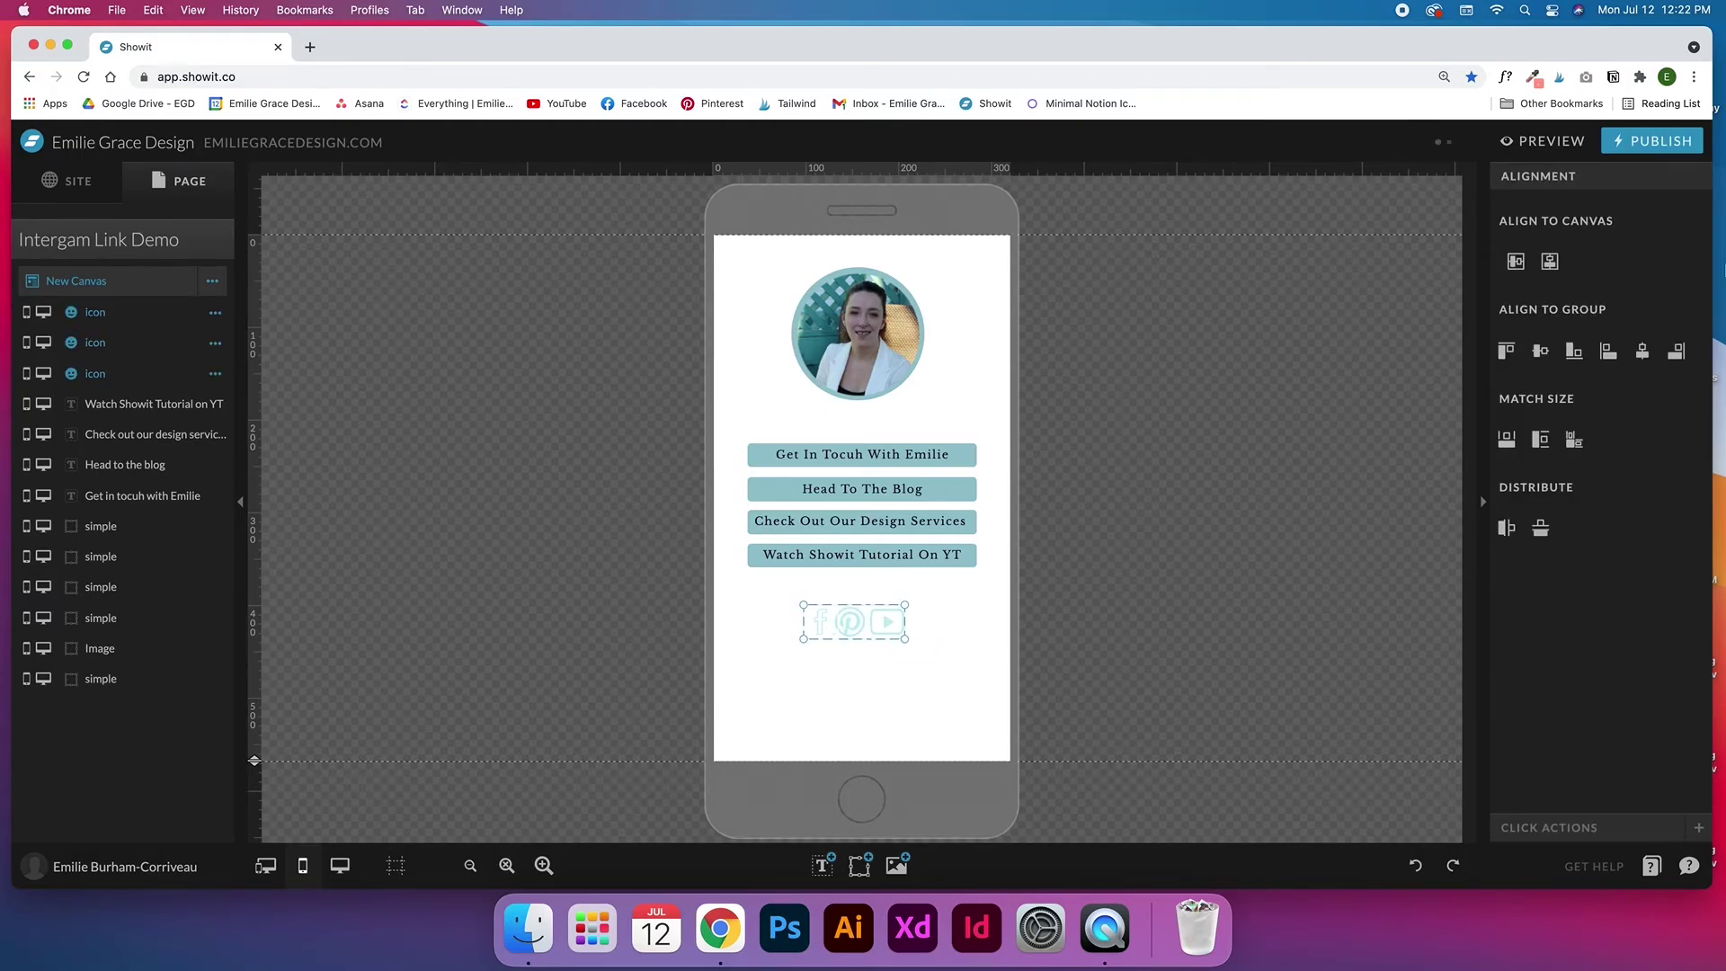
left_click(1548, 262)
Recolor the Facebook, Pinterest and YouTube icons in the same darker teal as the buttons and nudge the row slightly up
left_click(828, 621)
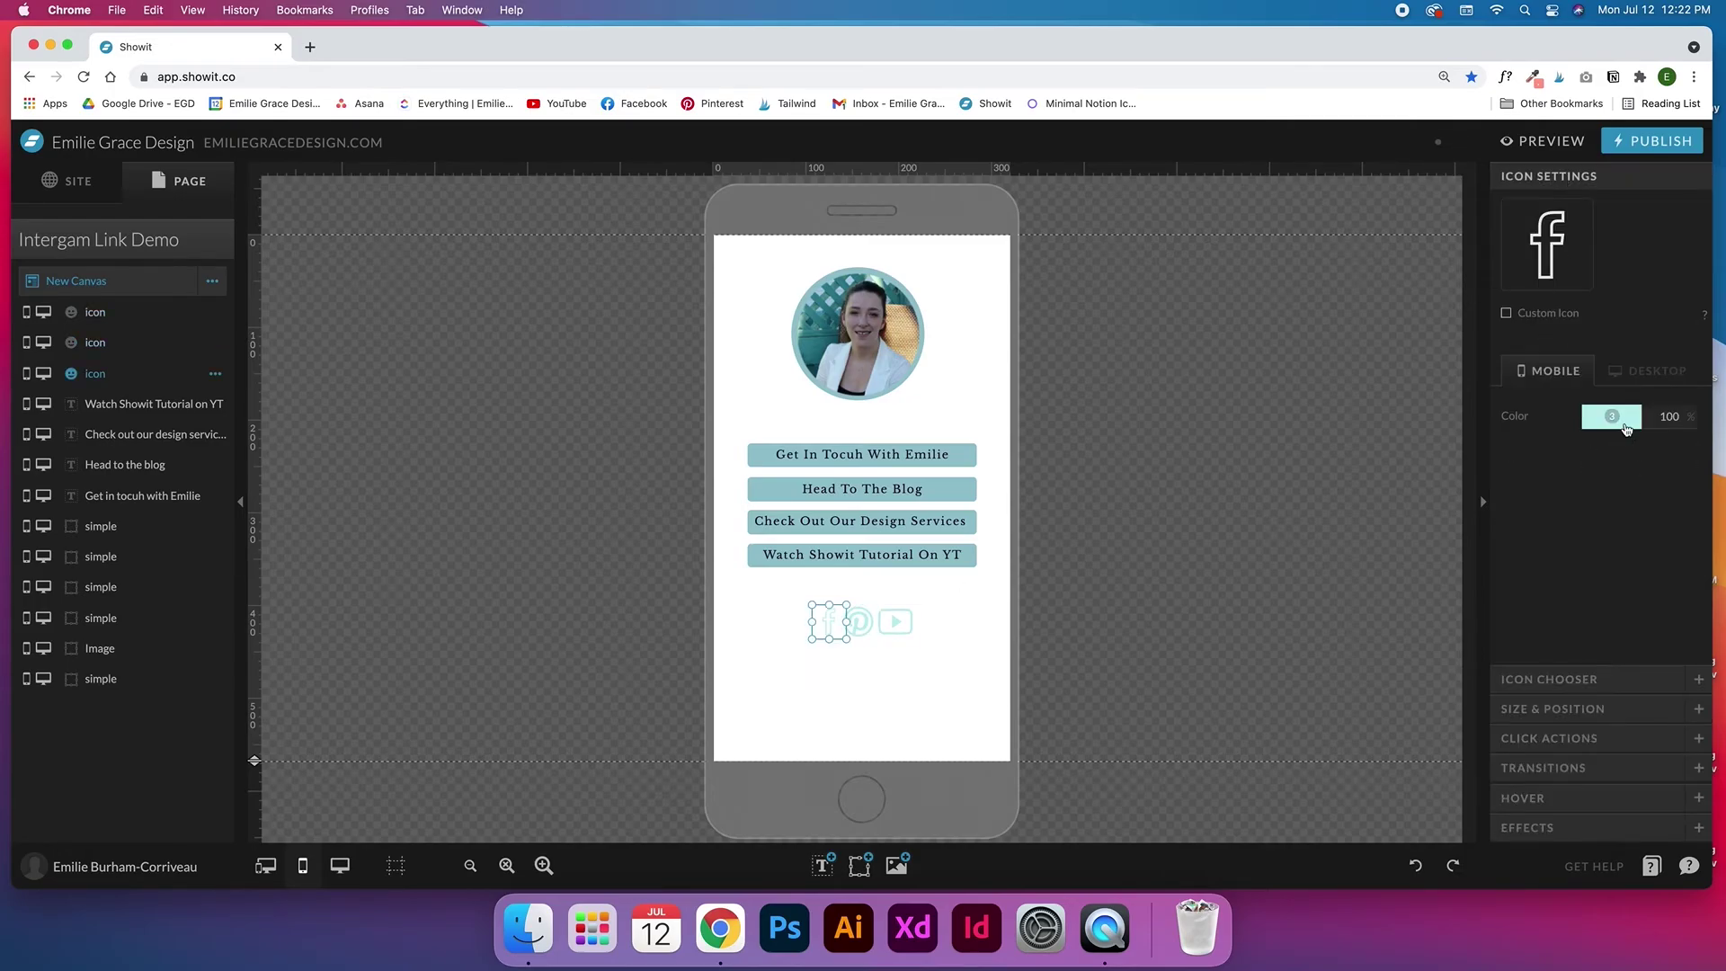
left_click(857, 622)
left_click(896, 622)
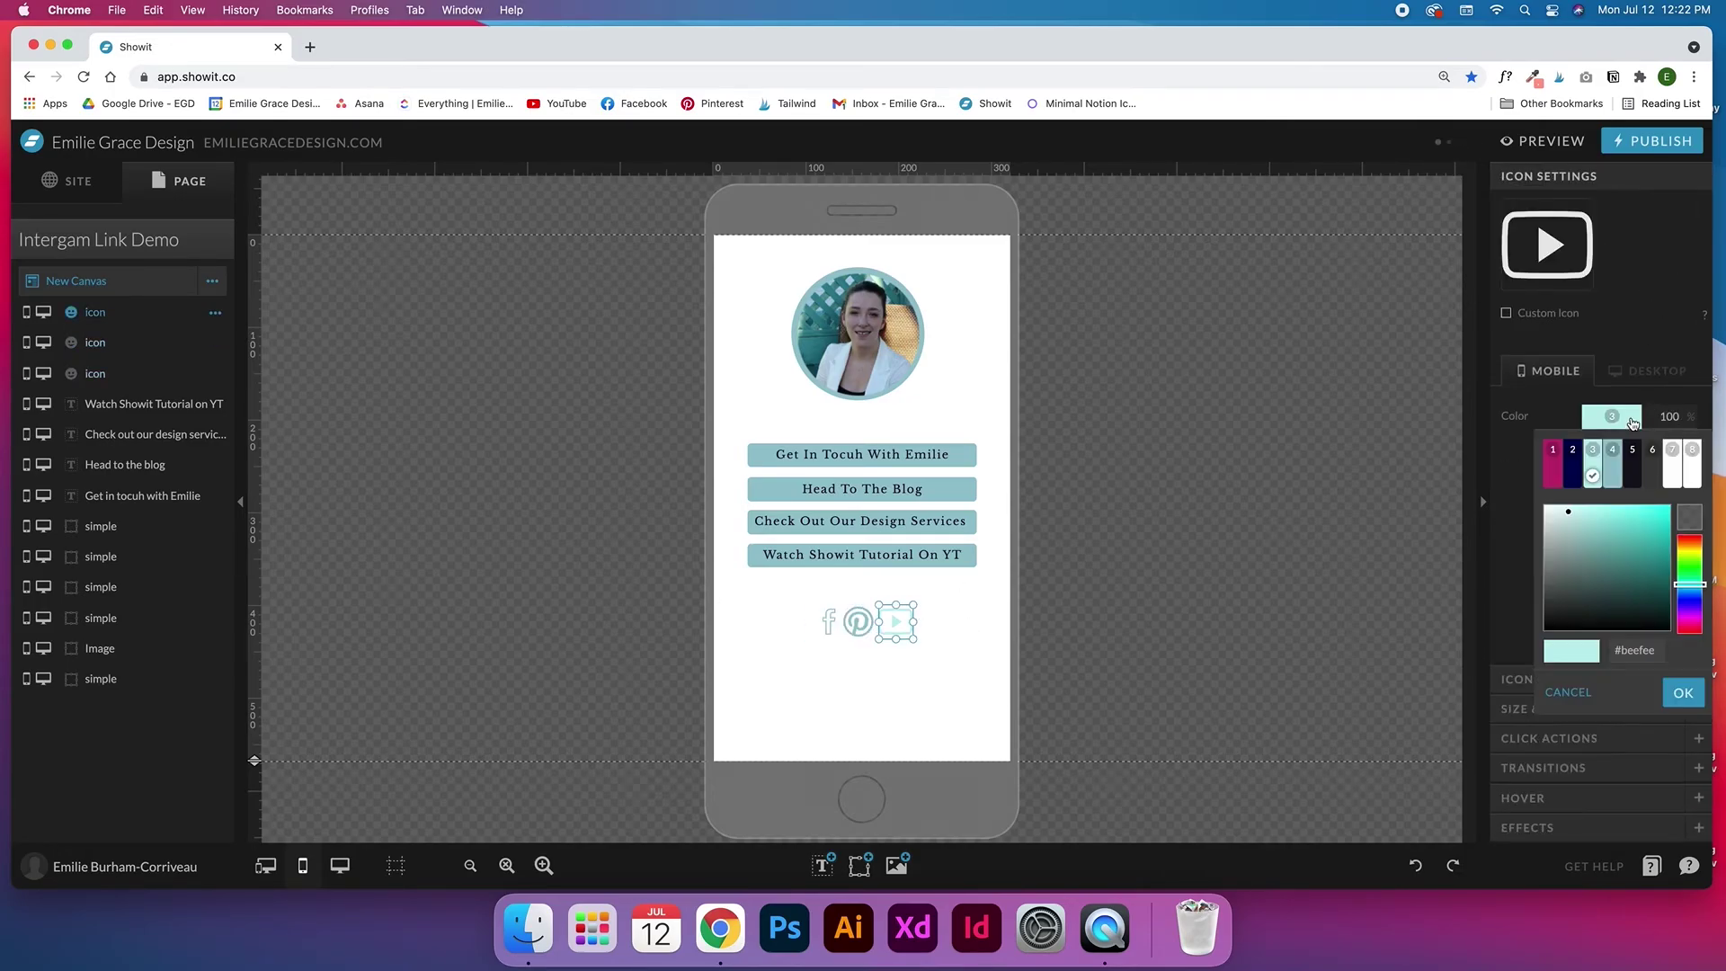
left_click_drag(938, 636, 870, 607)
left_click(951, 599)
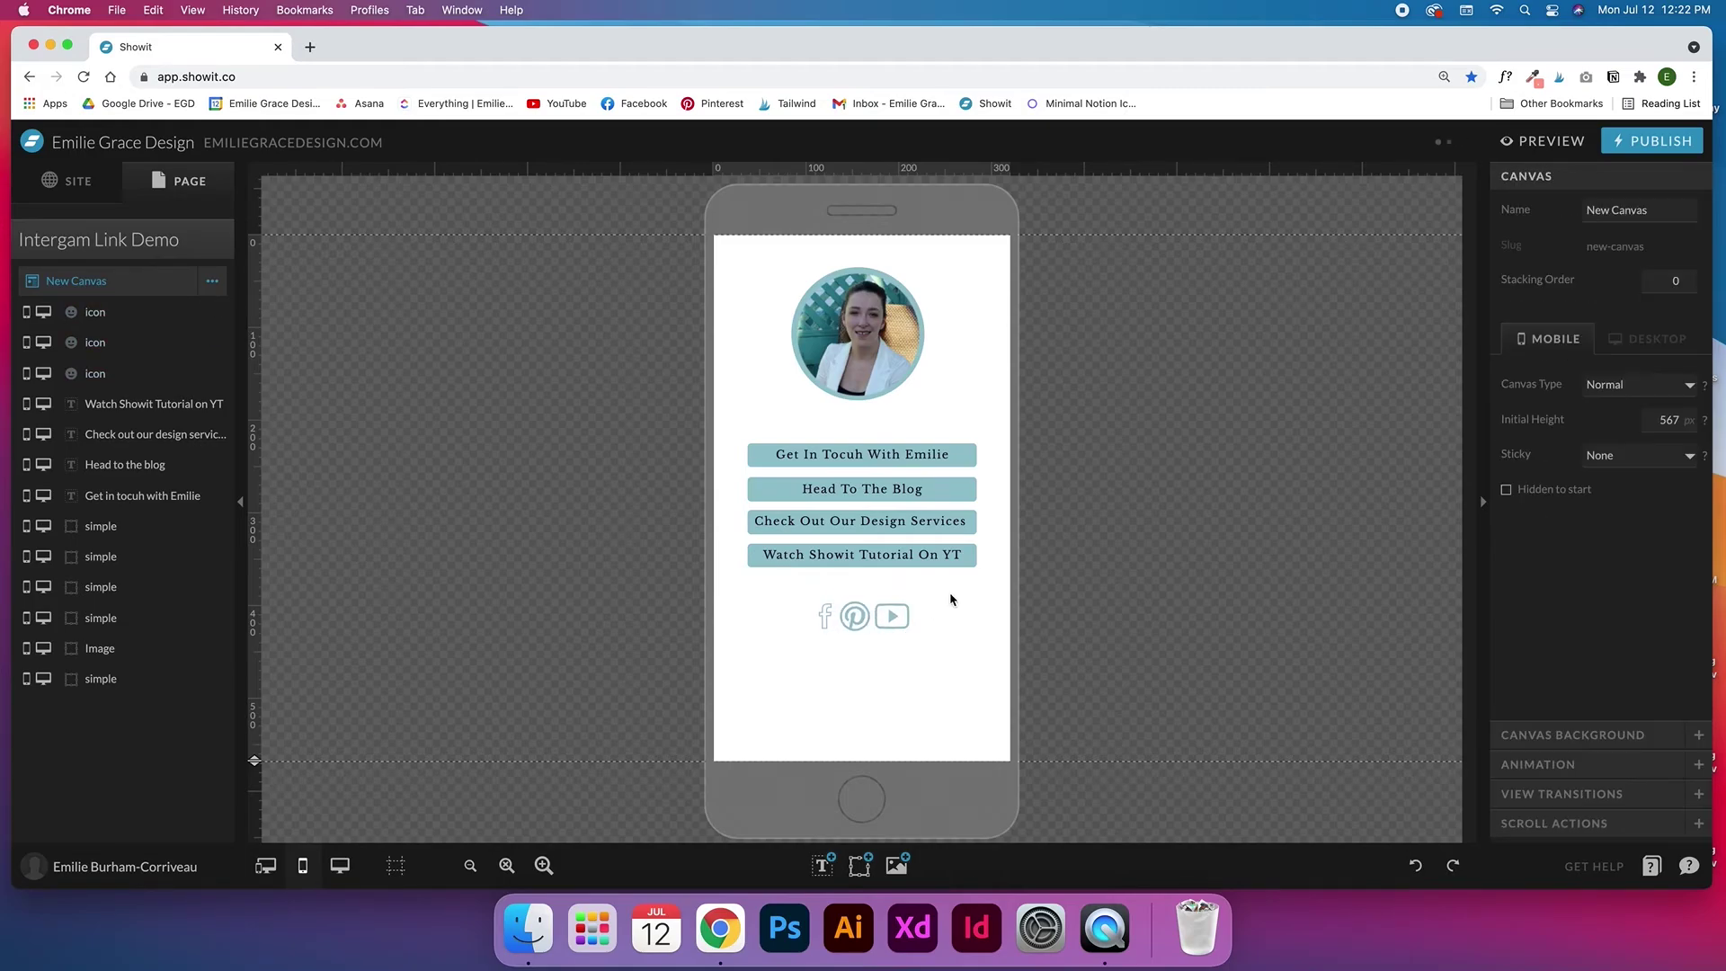
Select the Facebook icon, open three new browser tabs, and preview your own business page on Facebook in the first one
left_click(824, 618)
left_click(511, 46)
key("super+t")
key("super+t")
left_click(423, 48)
type("fa")
key("Return")
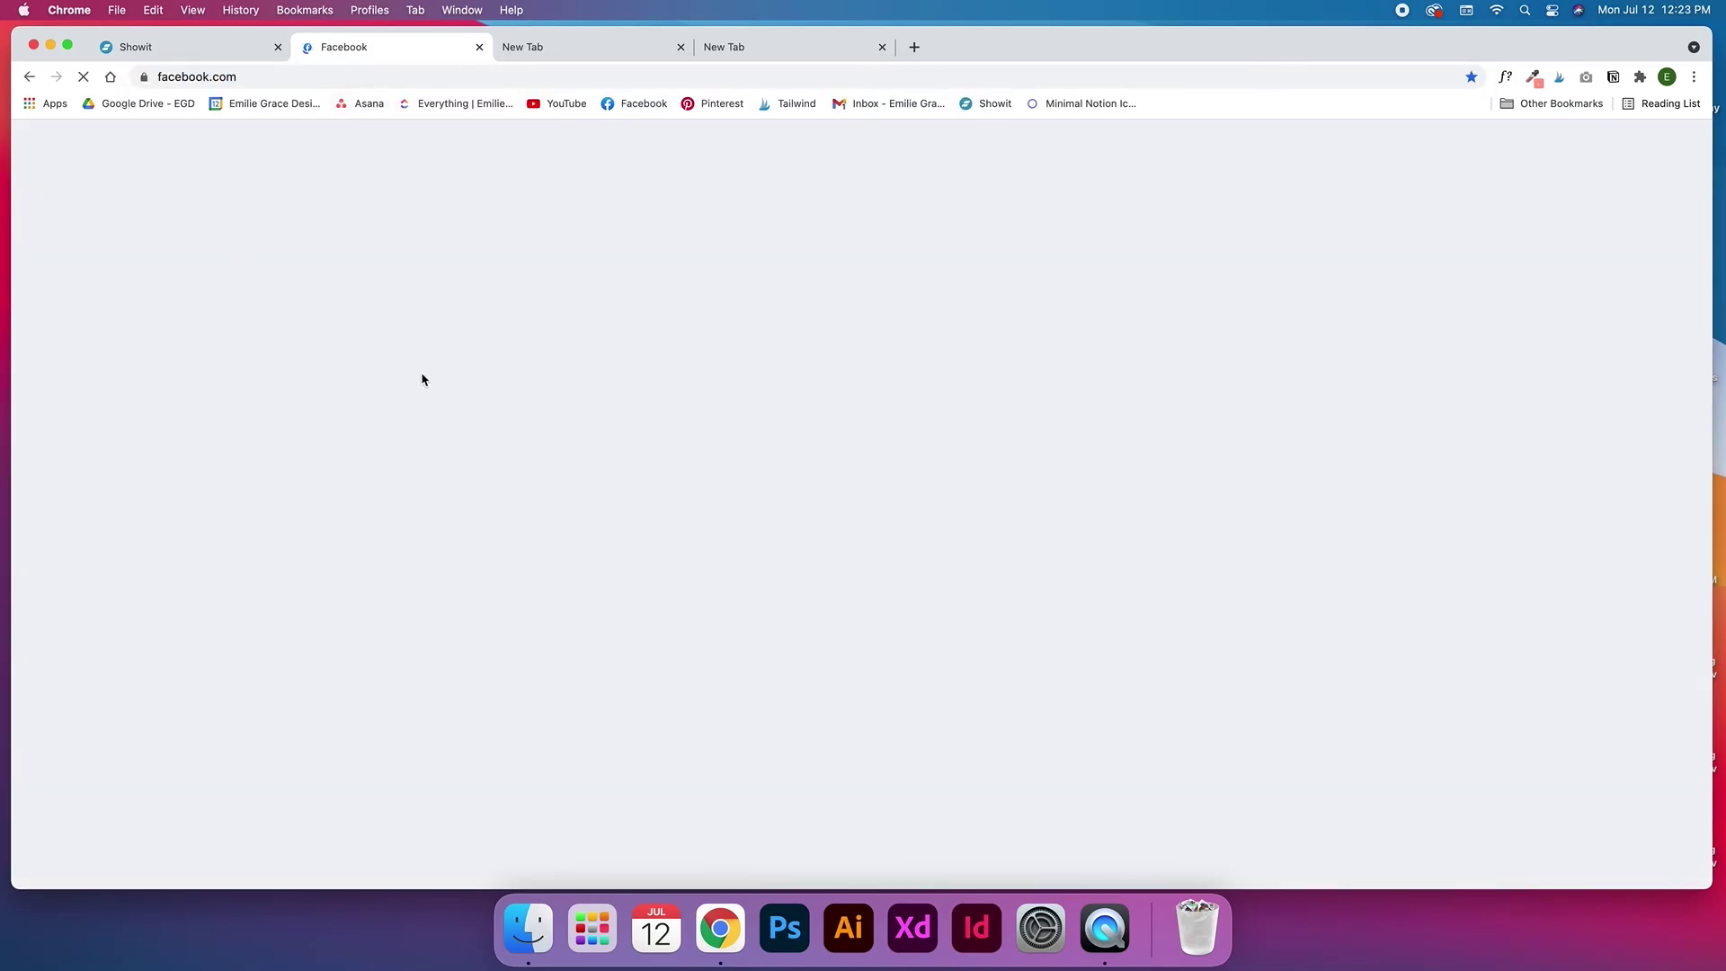
left_click(897, 349)
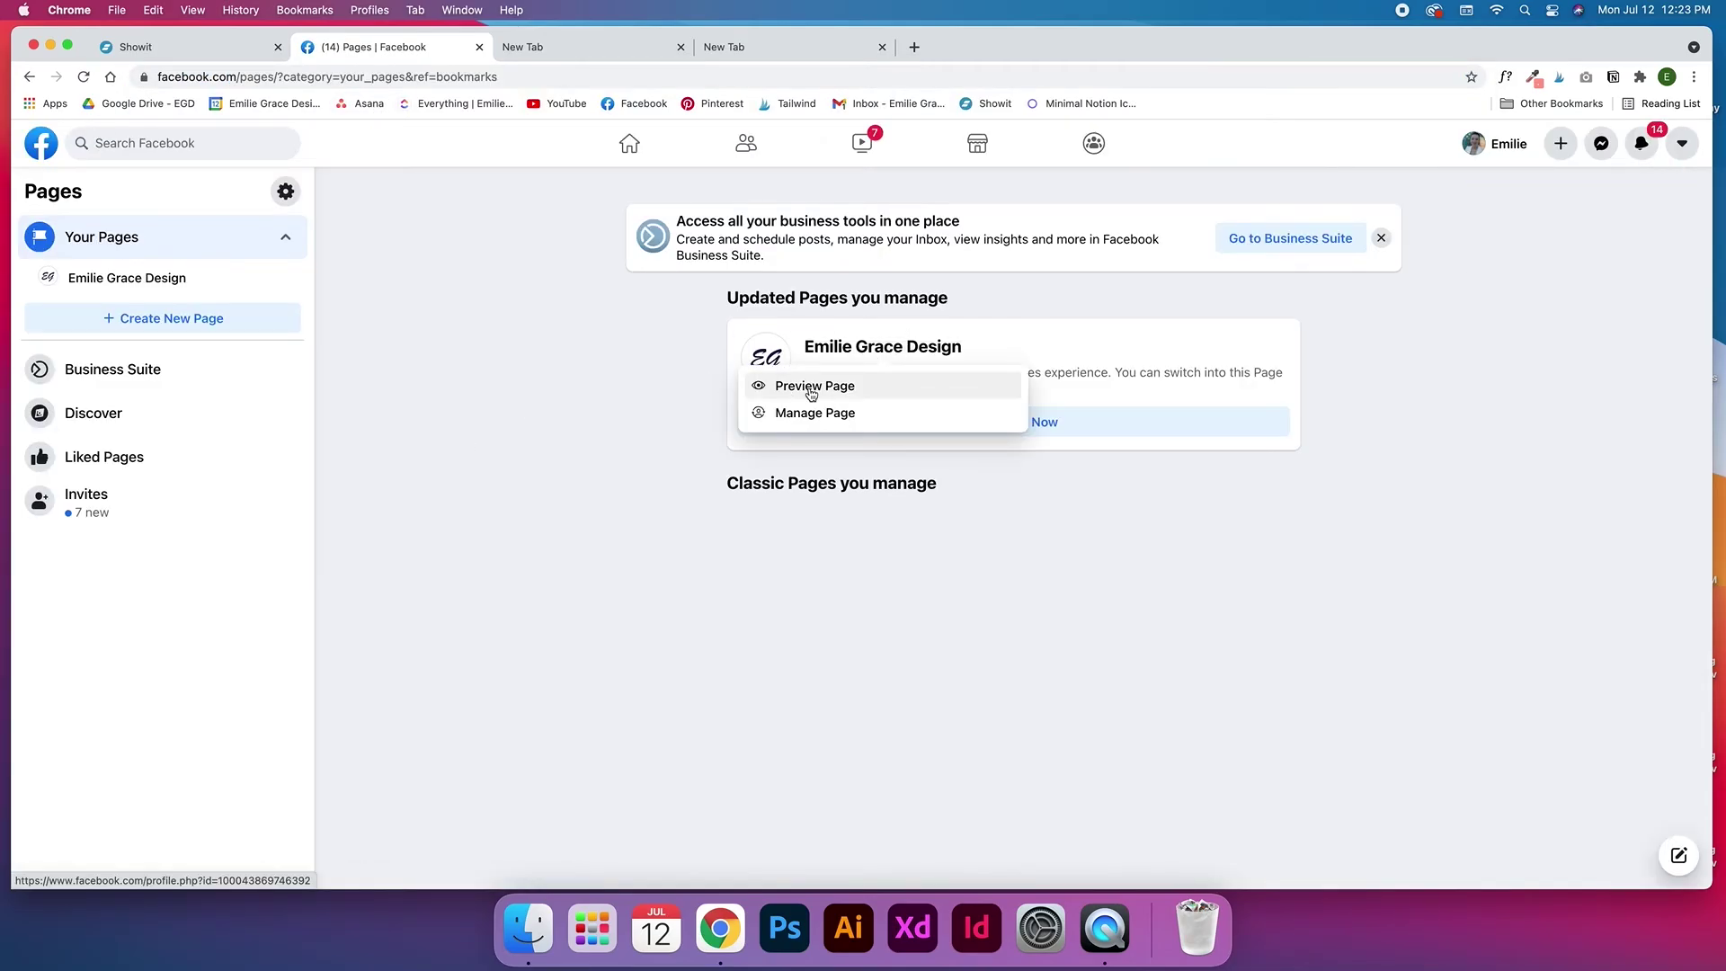
left_click(784, 384)
Open Pinterest in the second new browser tab
left_click(530, 47)
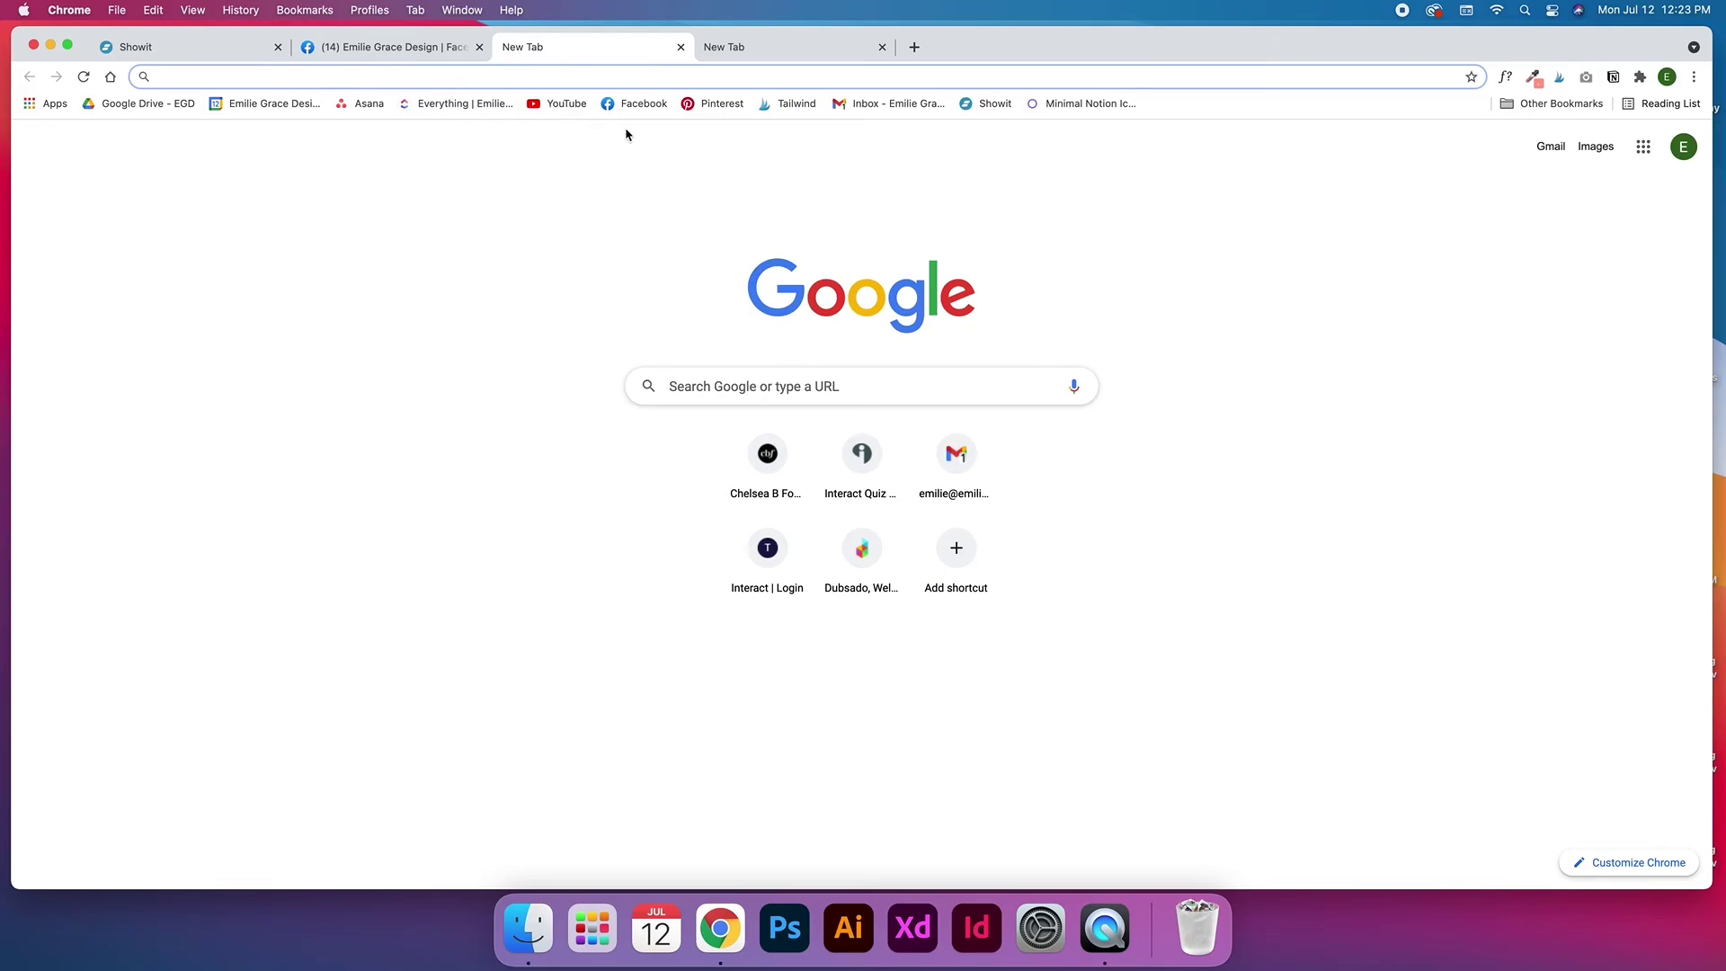
left_click(135, 47)
left_click(539, 47)
left_click(714, 103)
left_click(391, 47)
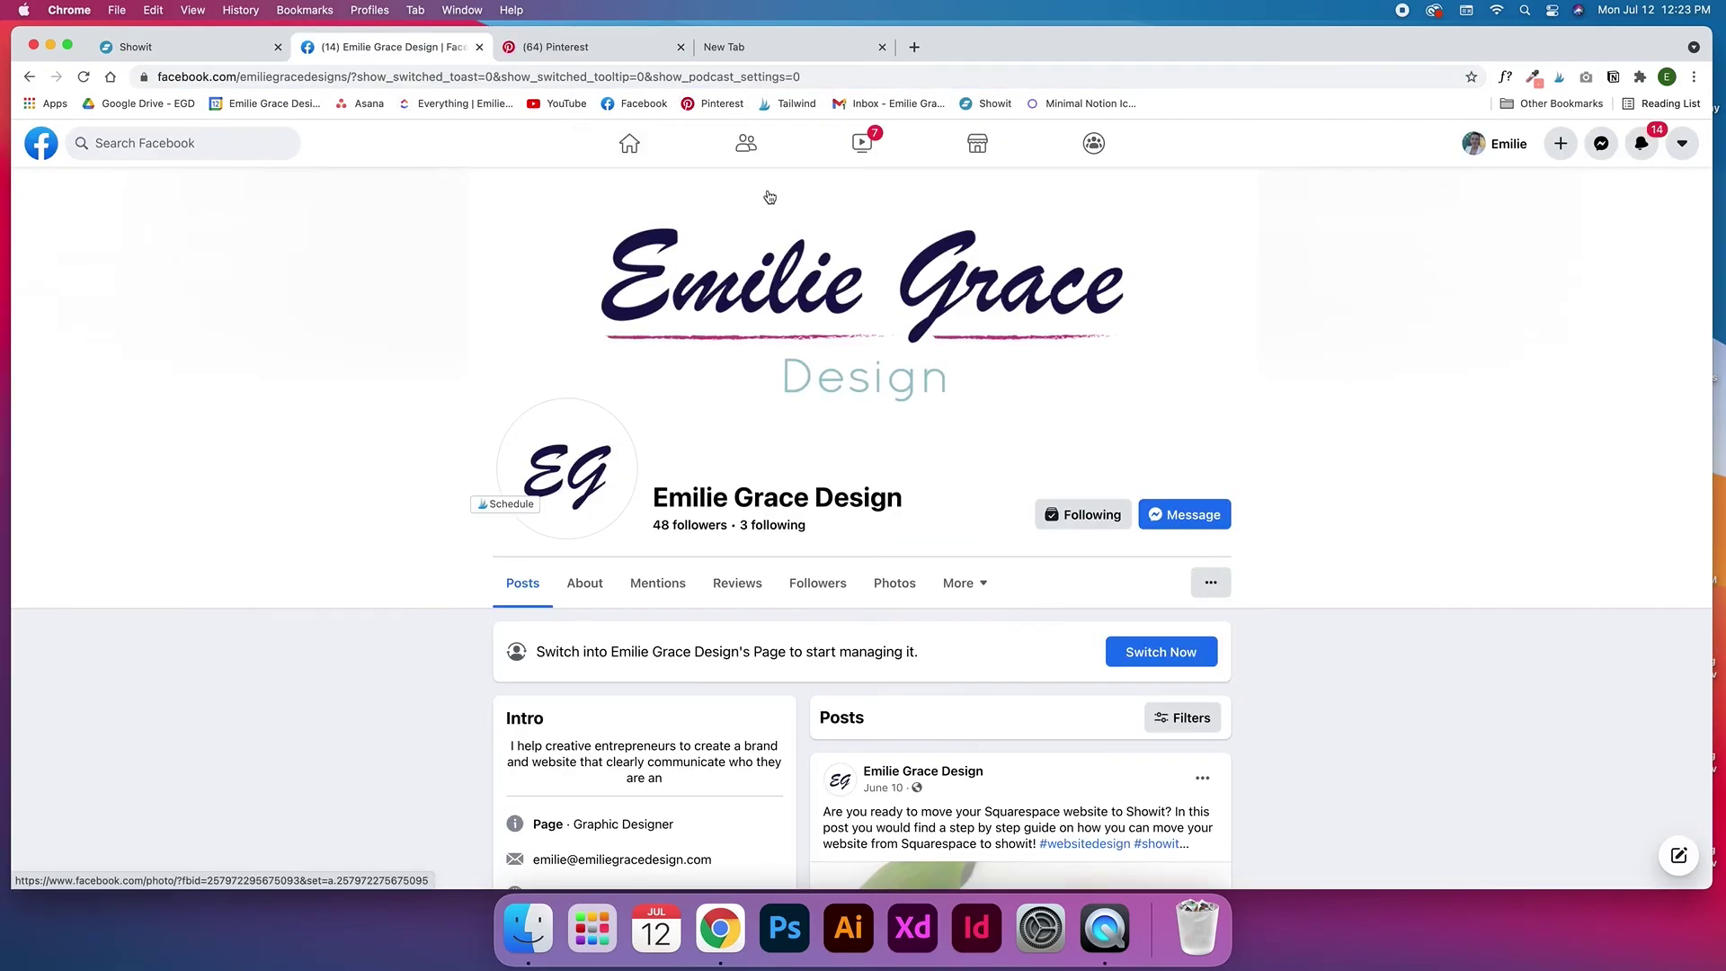
left_click(232, 49)
Open your own YouTube channel in the third new browser tab using the copied channel URL
left_click(755, 47)
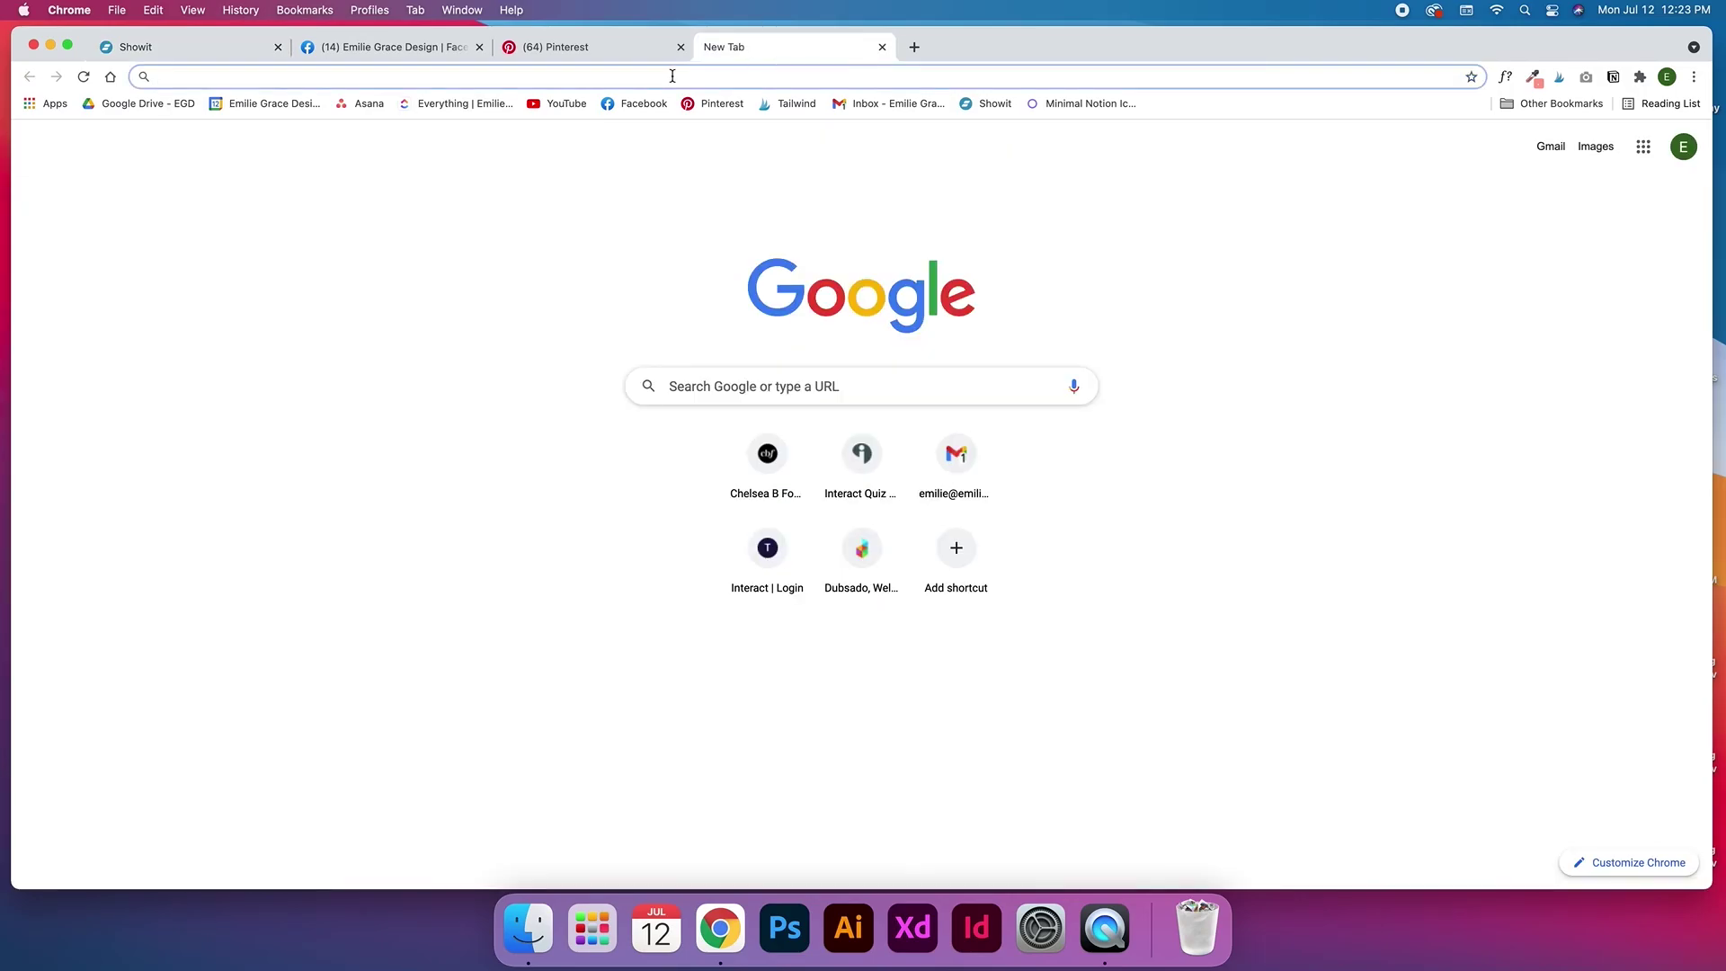
left_click(673, 77)
type("yo")
key("Escape")
type("https://www.youtube.com/channel/UCXnLQfajfeevXoCX27MVAtA")
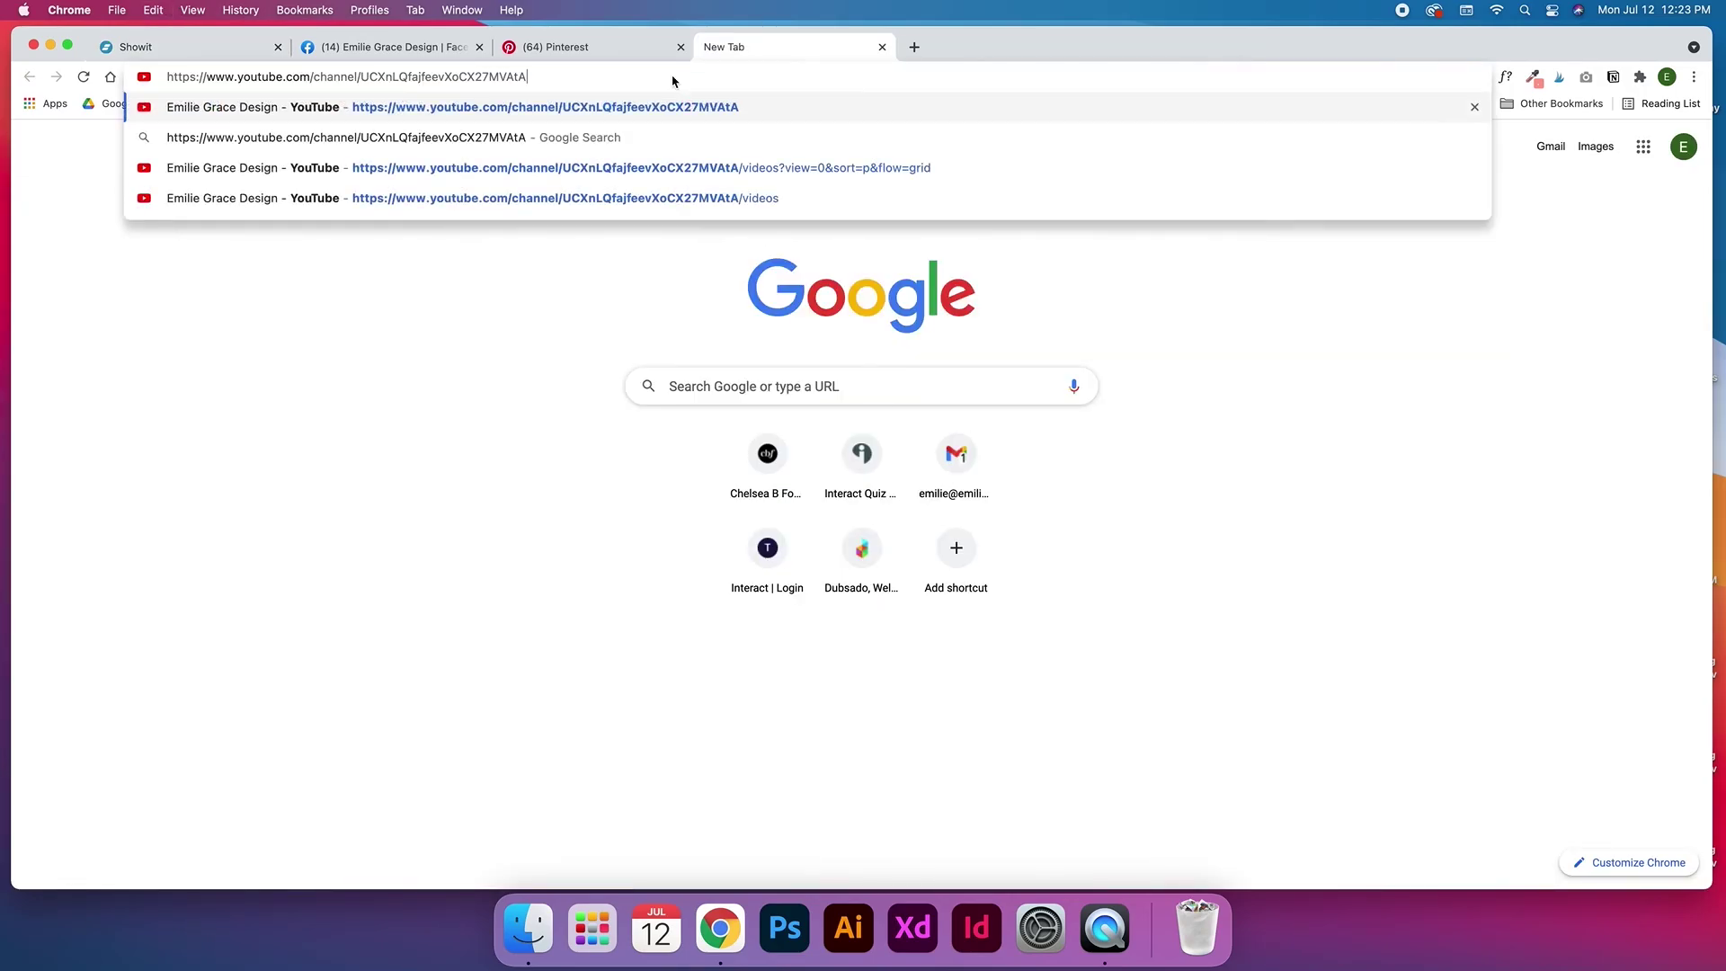
key("Return")
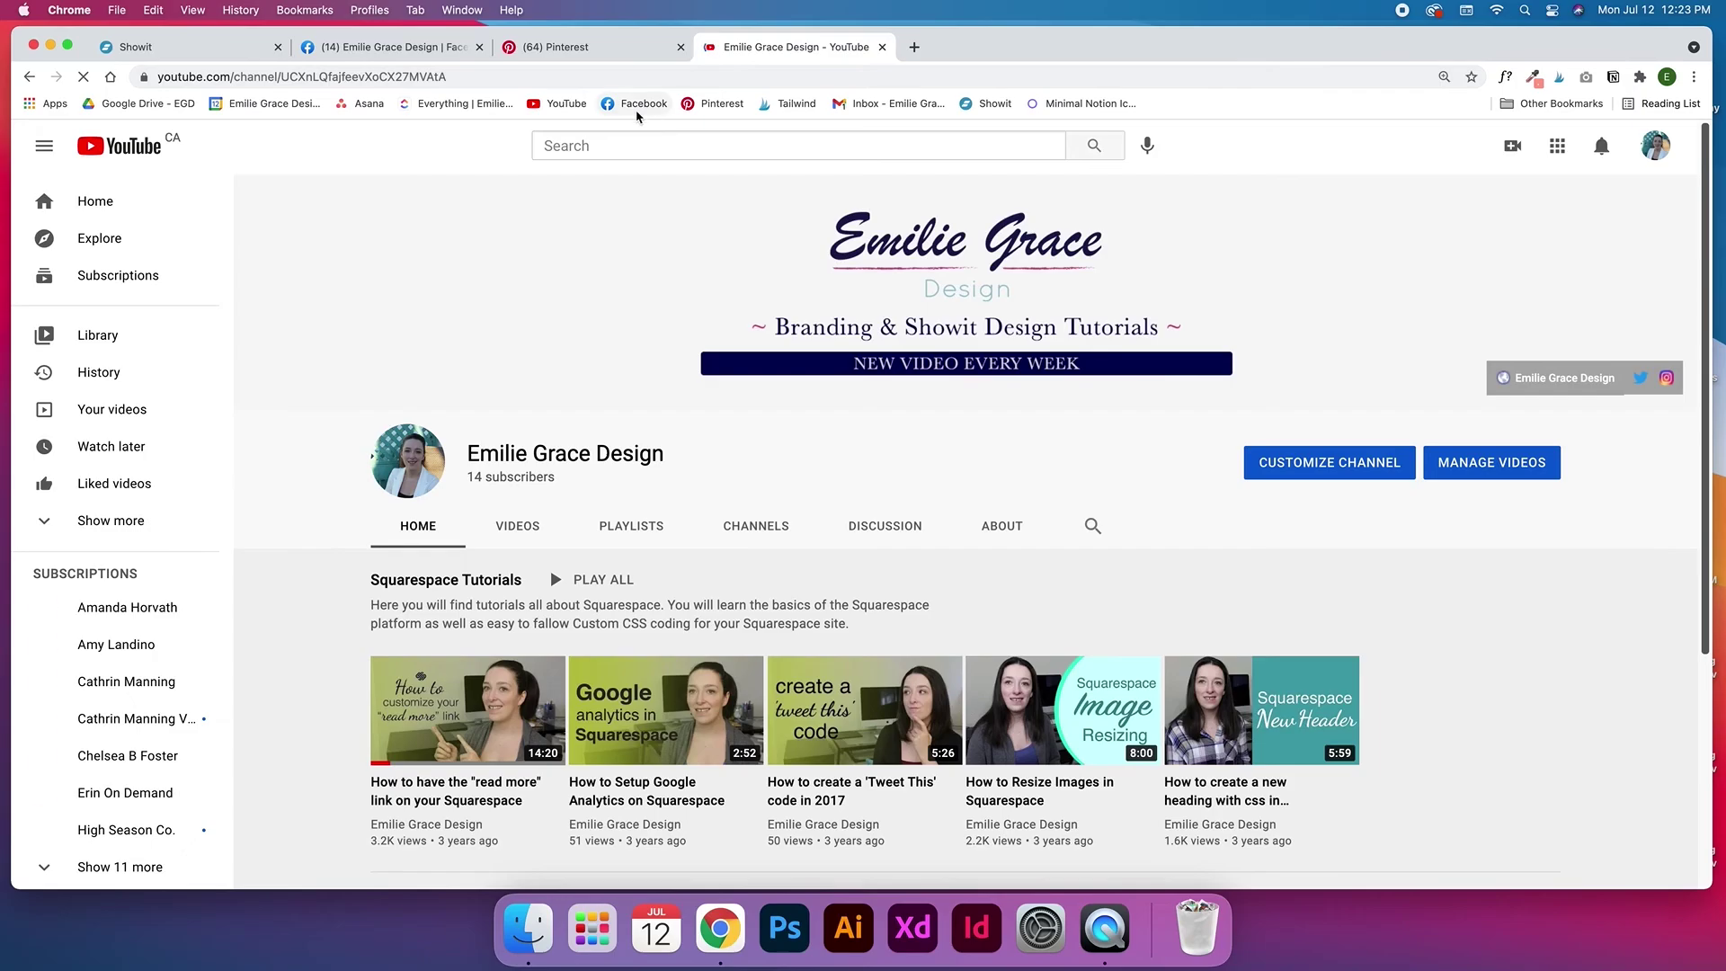
Copy your Facebook page's URL without the parameters after the page name and return to Showit
left_click(260, 56)
left_click(386, 49)
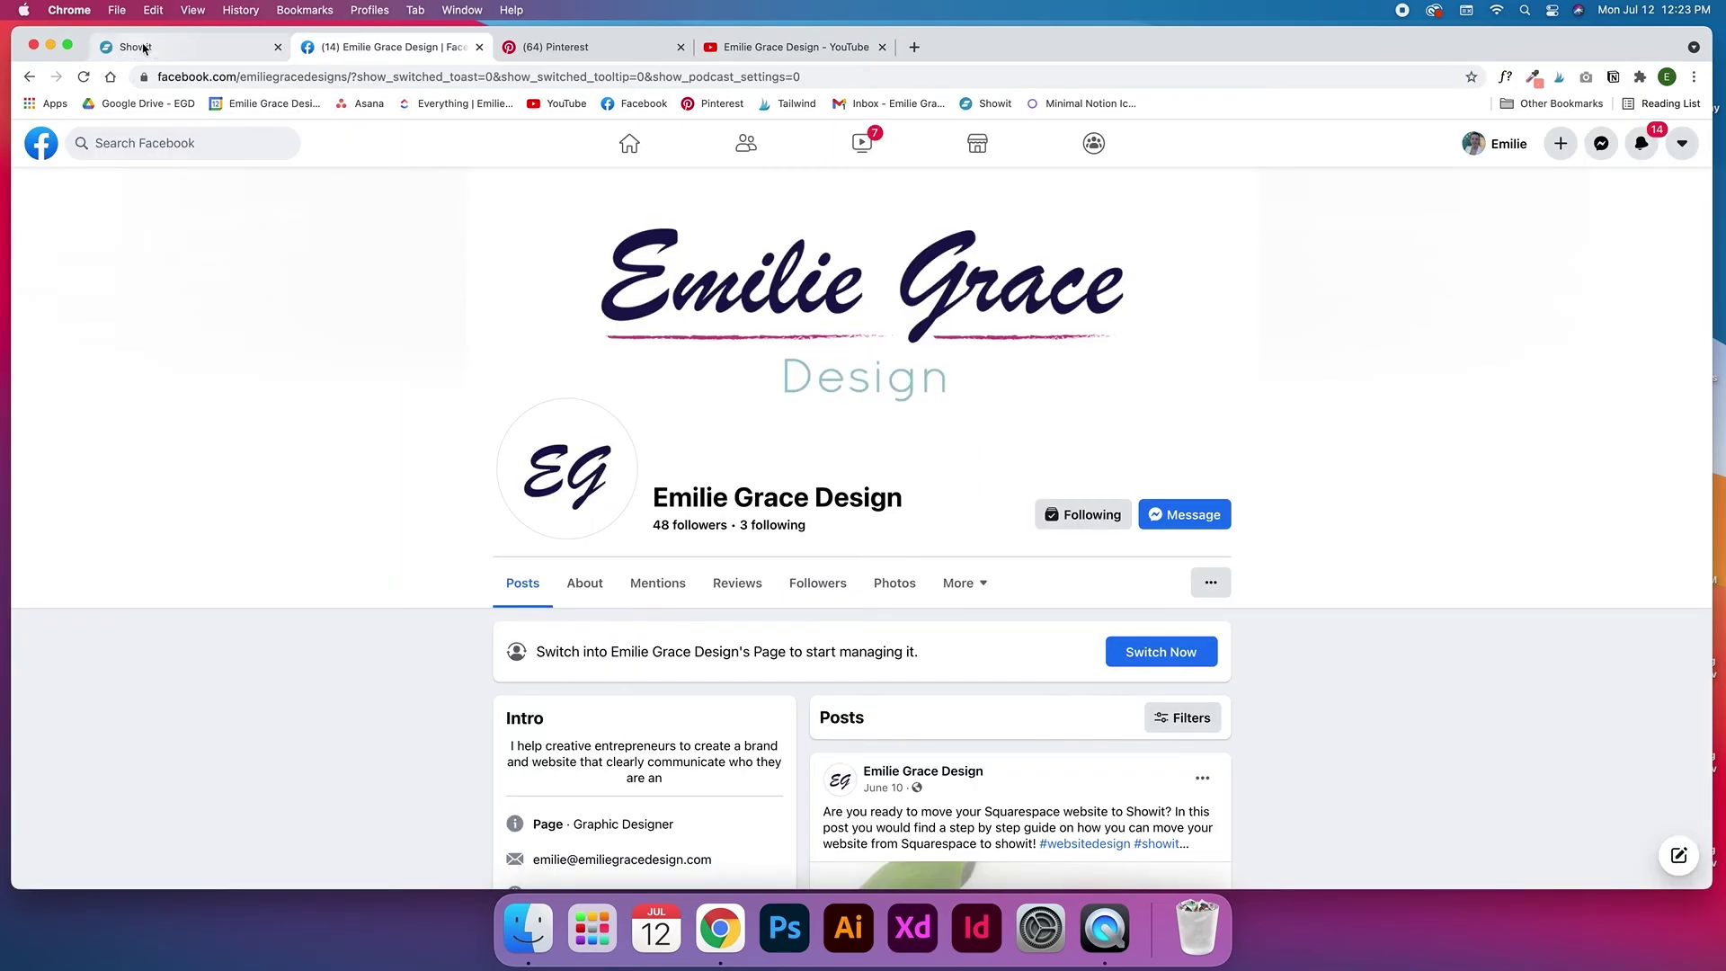
left_click(225, 54)
left_click(380, 54)
left_click(415, 77)
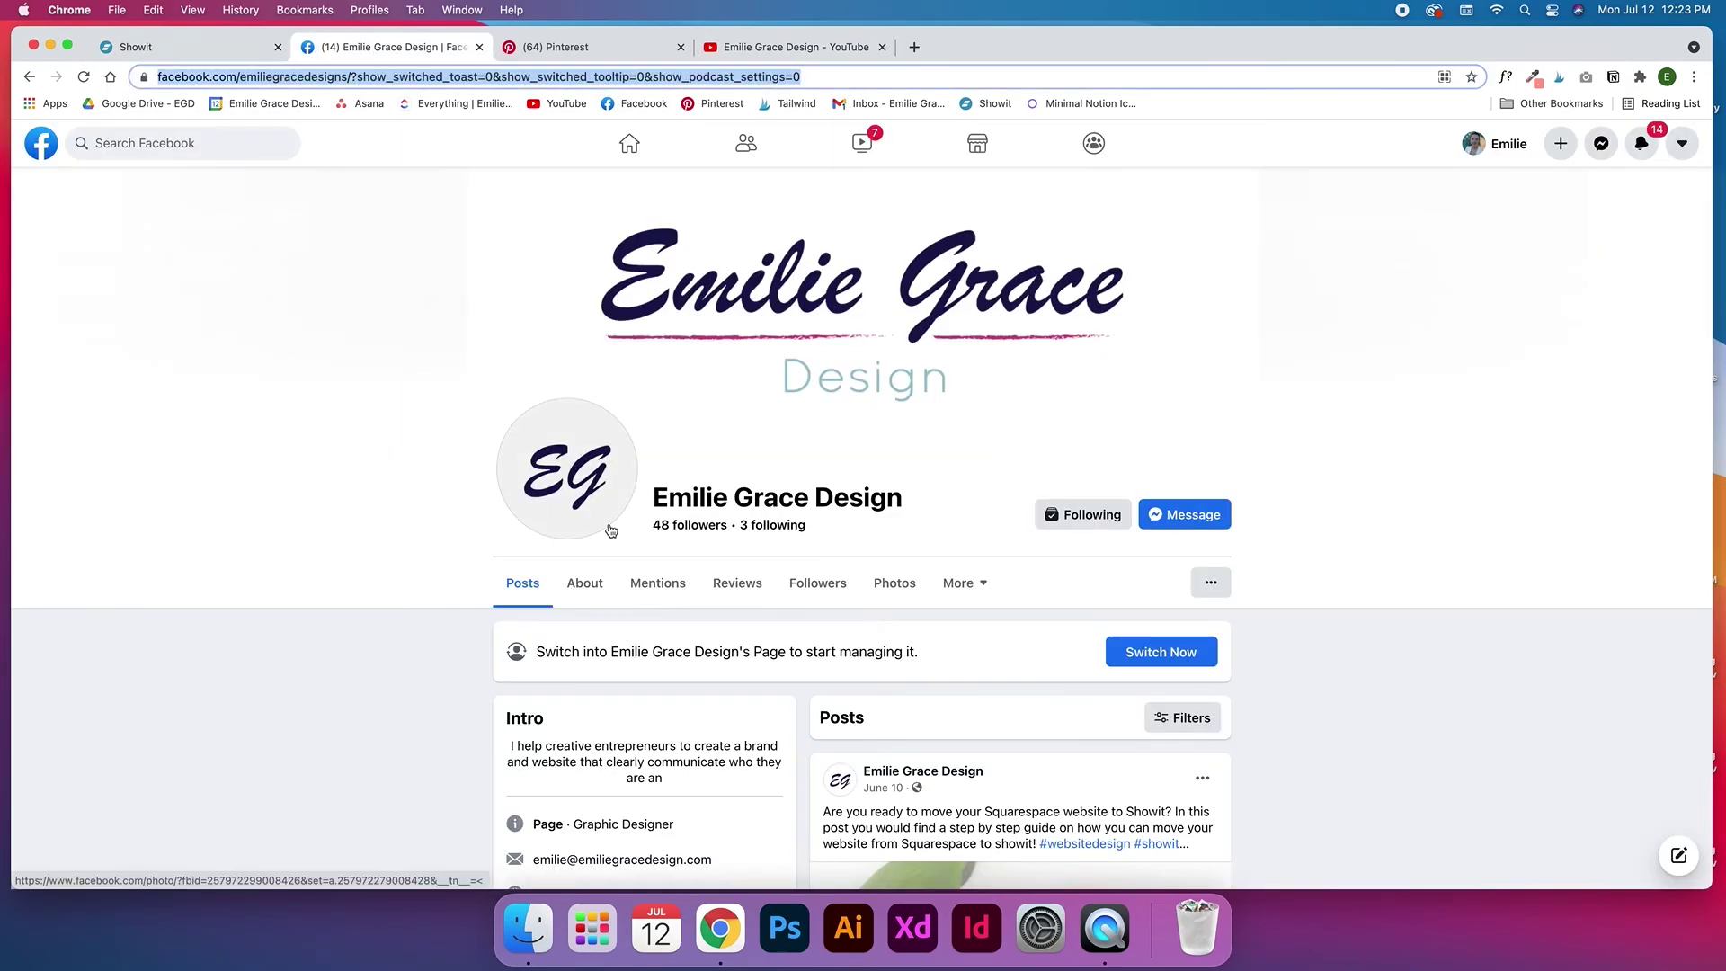
left_click(198, 78)
left_click_drag(157, 78, 419, 79)
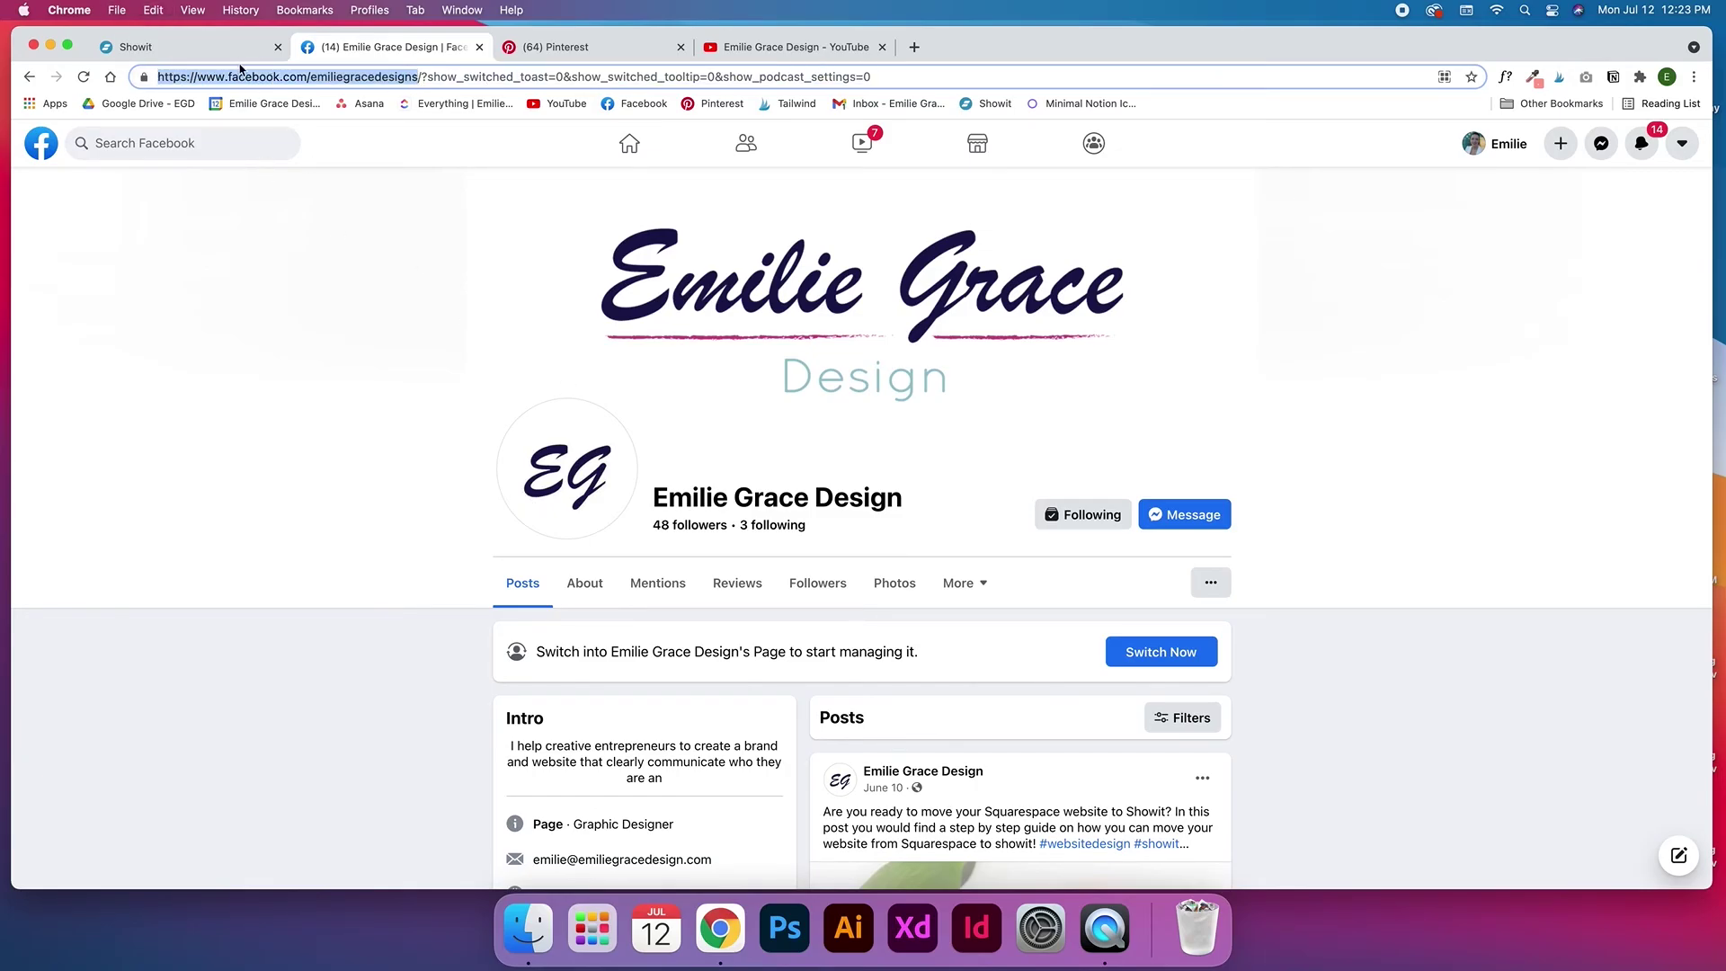
left_click(203, 39)
Set the Facebook icon's link type to URL in its click actions
left_click(1563, 739)
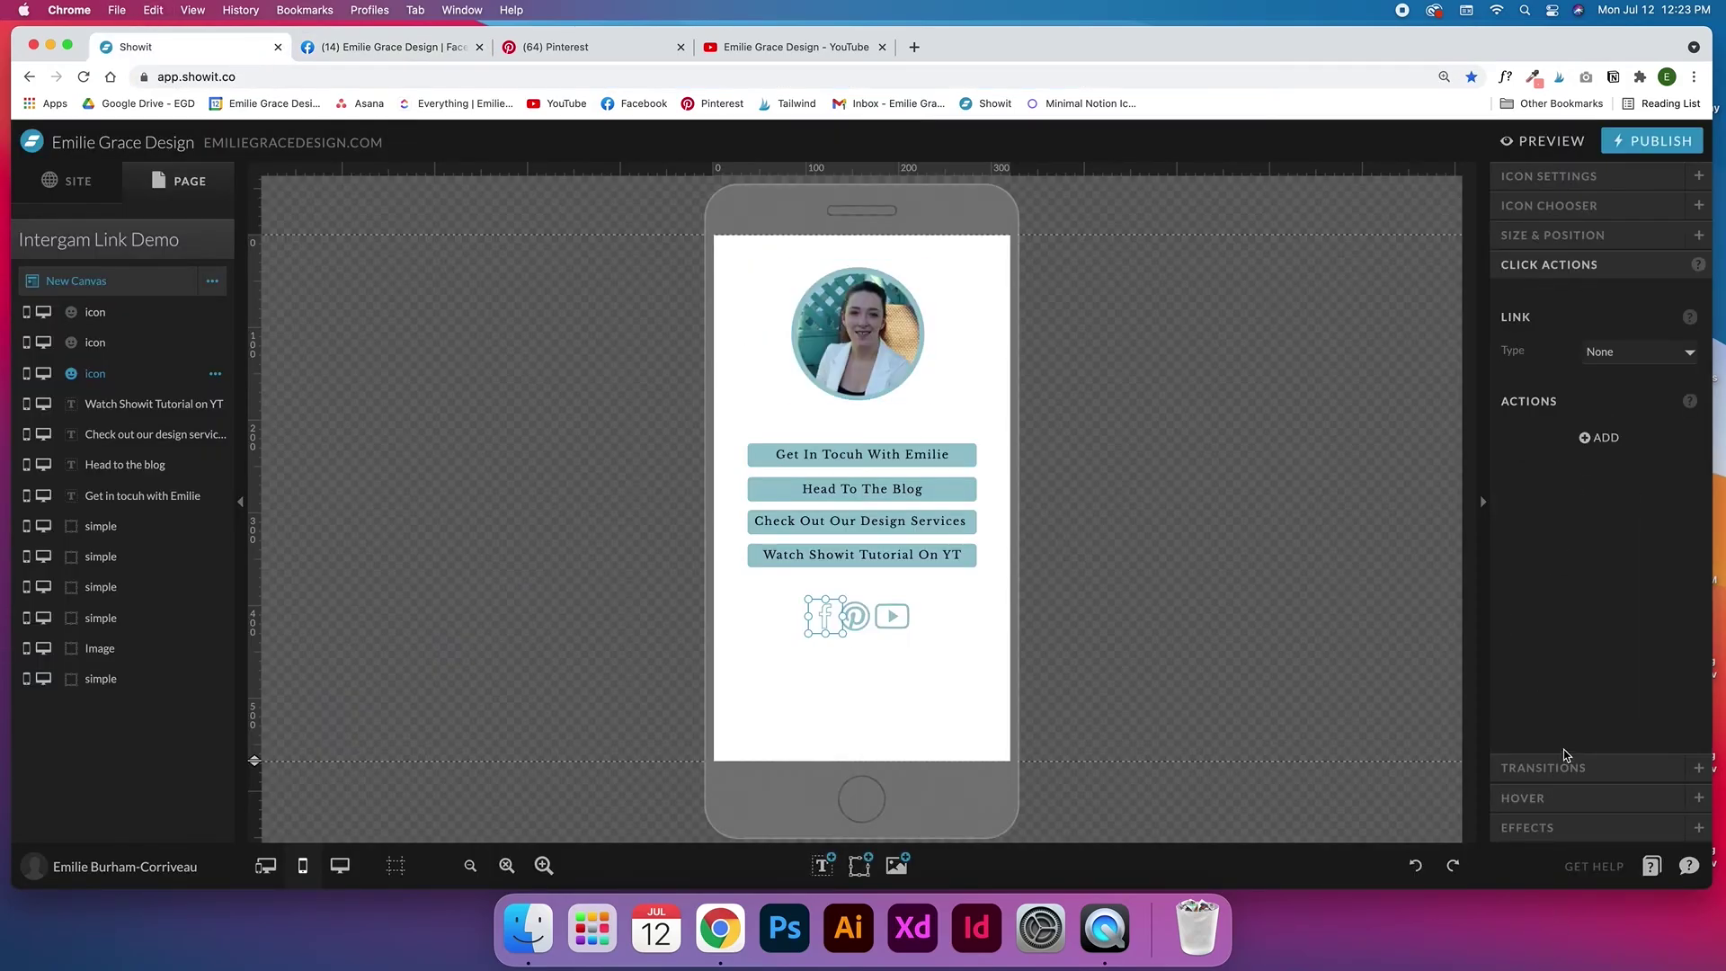
left_click(1639, 355)
left_click(1638, 425)
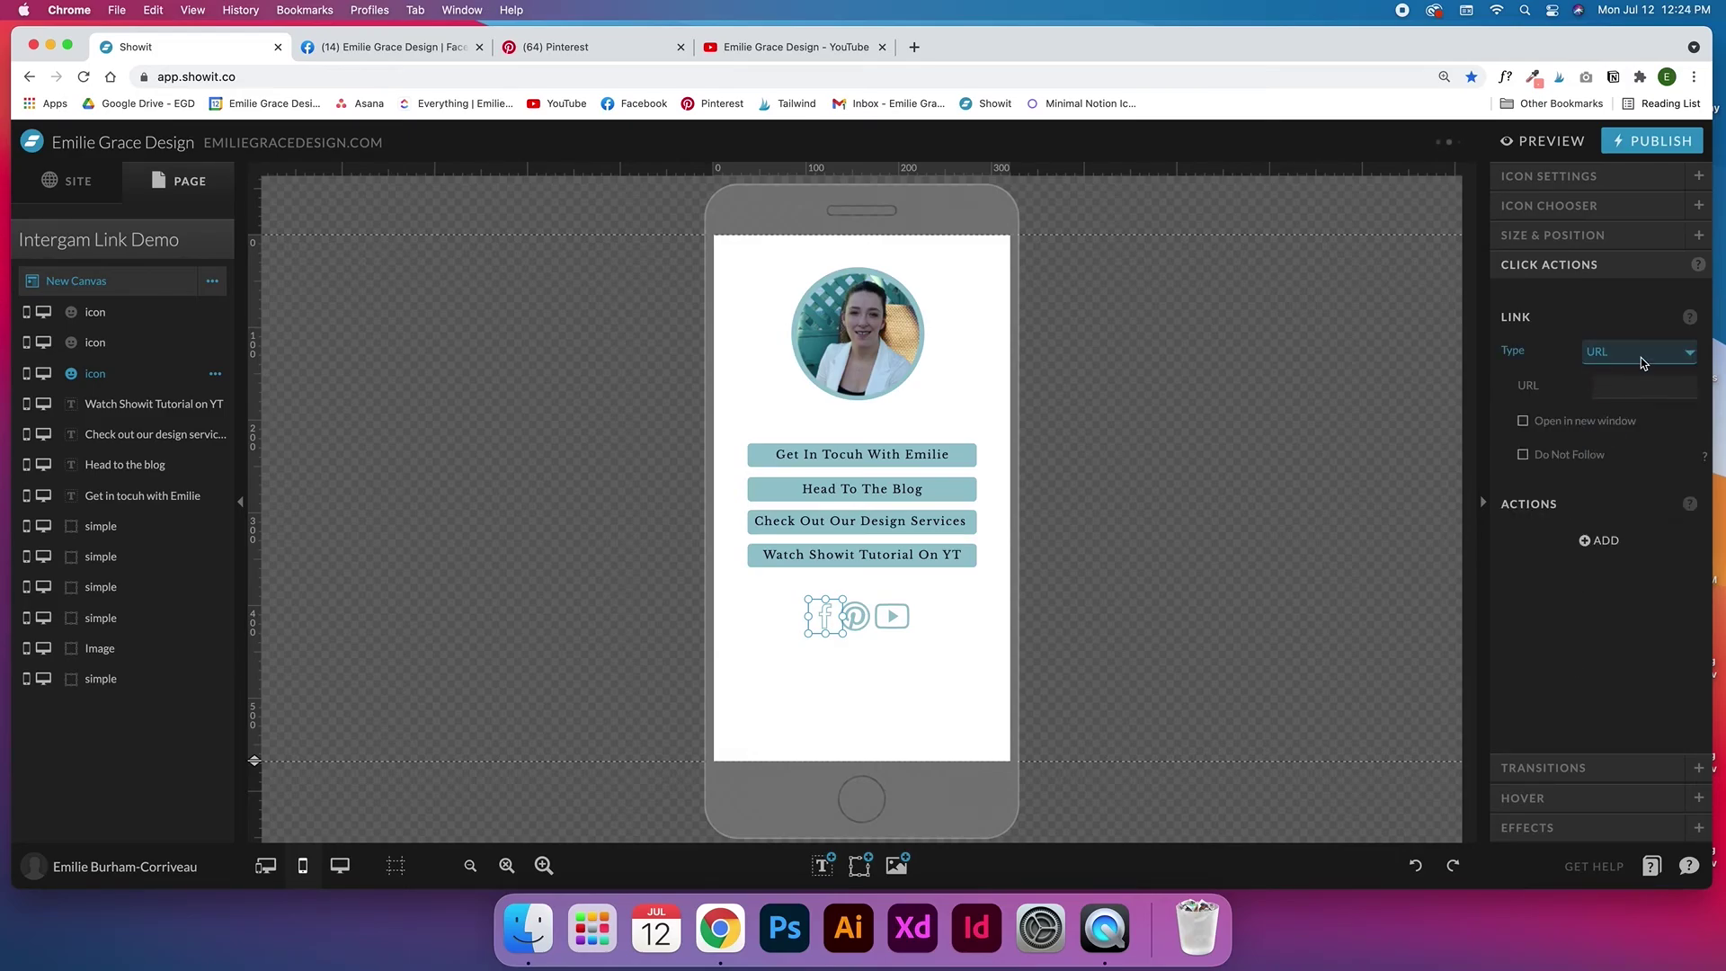
left_click(1638, 354)
left_click(1636, 369)
left_click(1628, 392)
left_click(1631, 408)
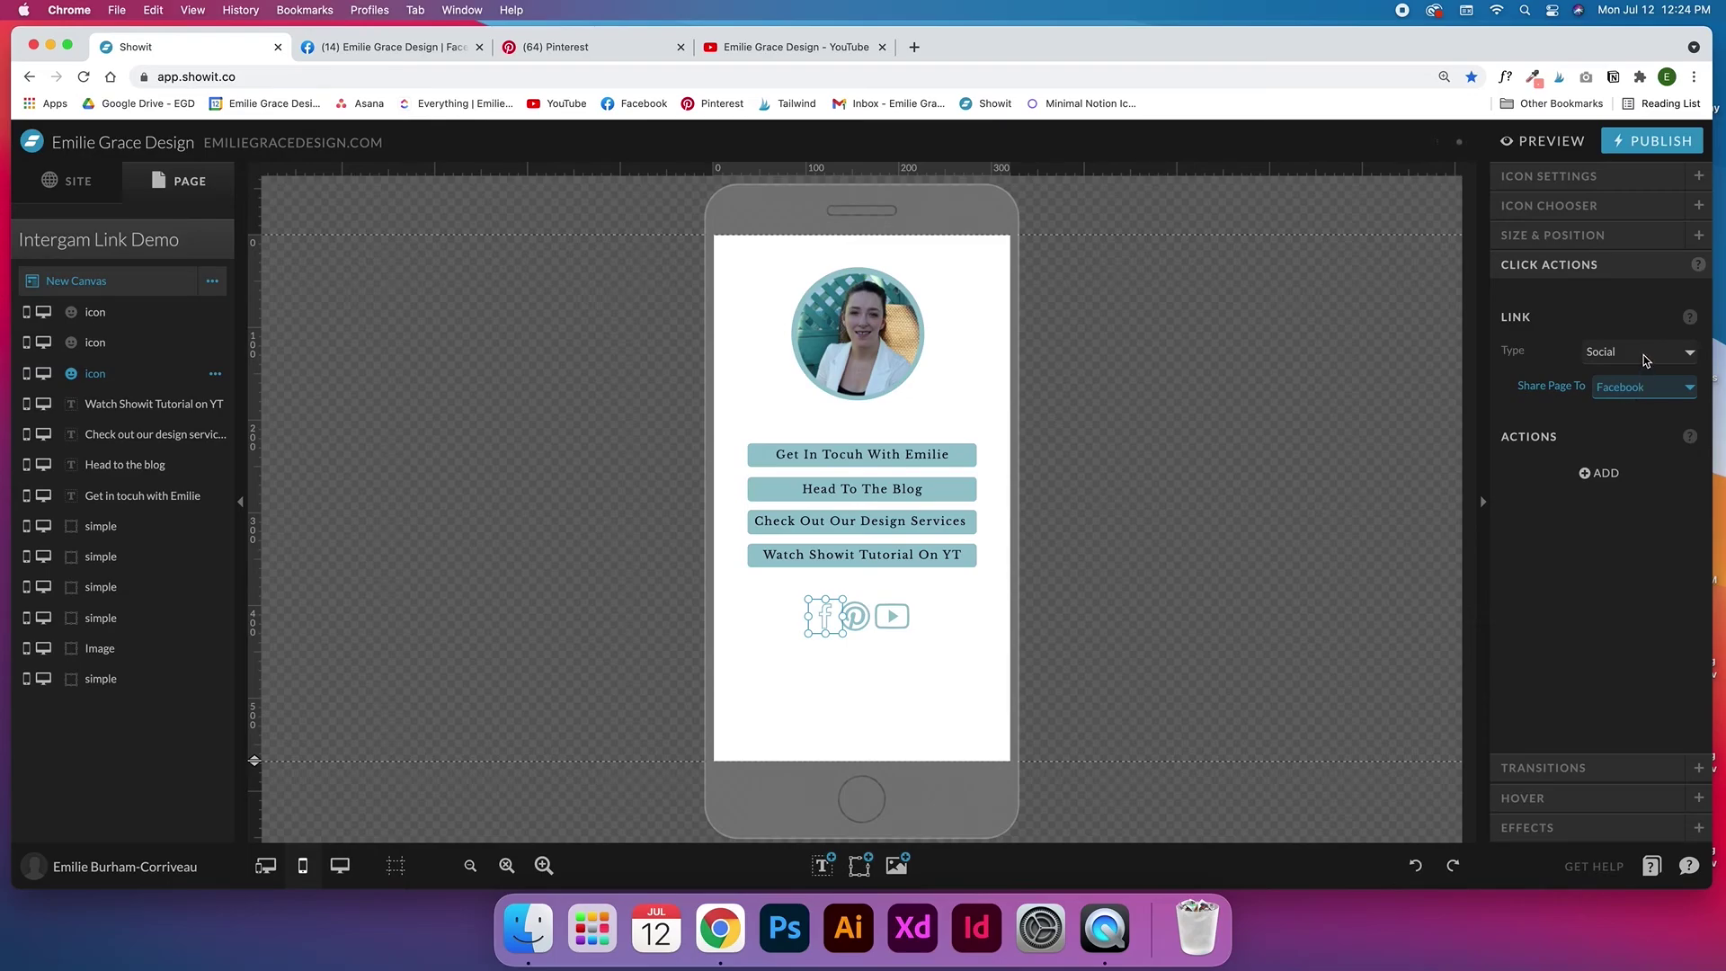
Link the Facebook icon to the copied page URL and set it to open in a new window
left_click(1645, 359)
left_click(1633, 386)
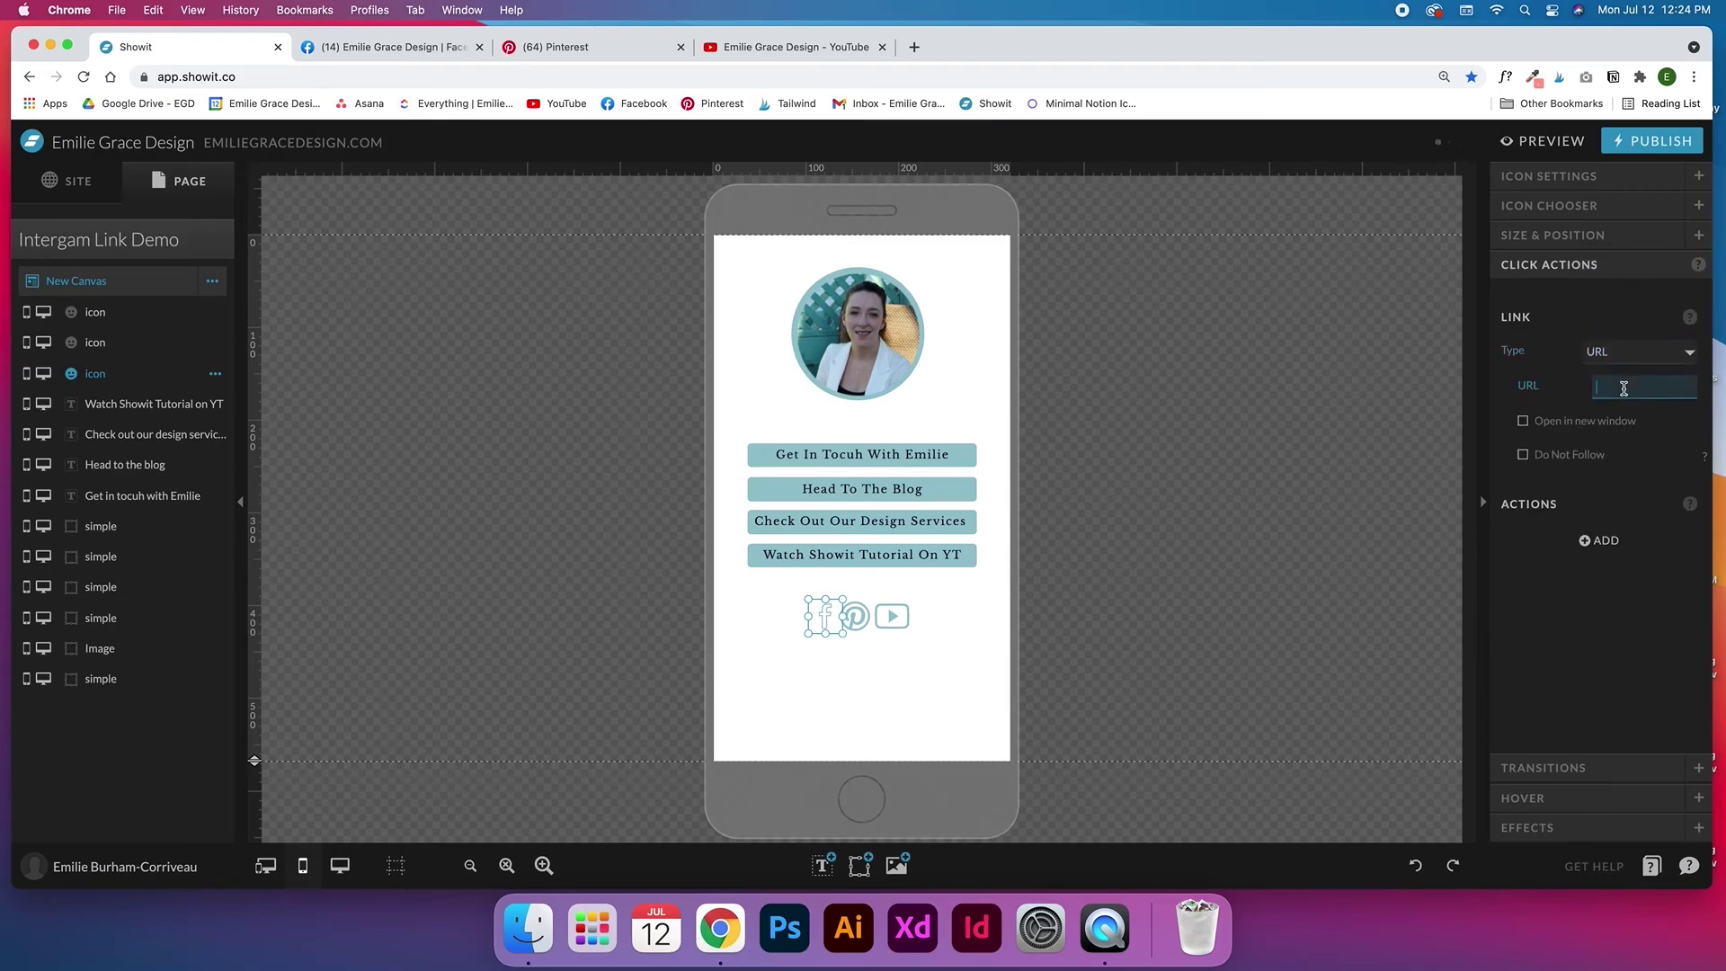
left_click(1522, 421)
Copy your Pinterest profile's URL up to the profile name, without the _created part, and return to Showit
left_click(578, 52)
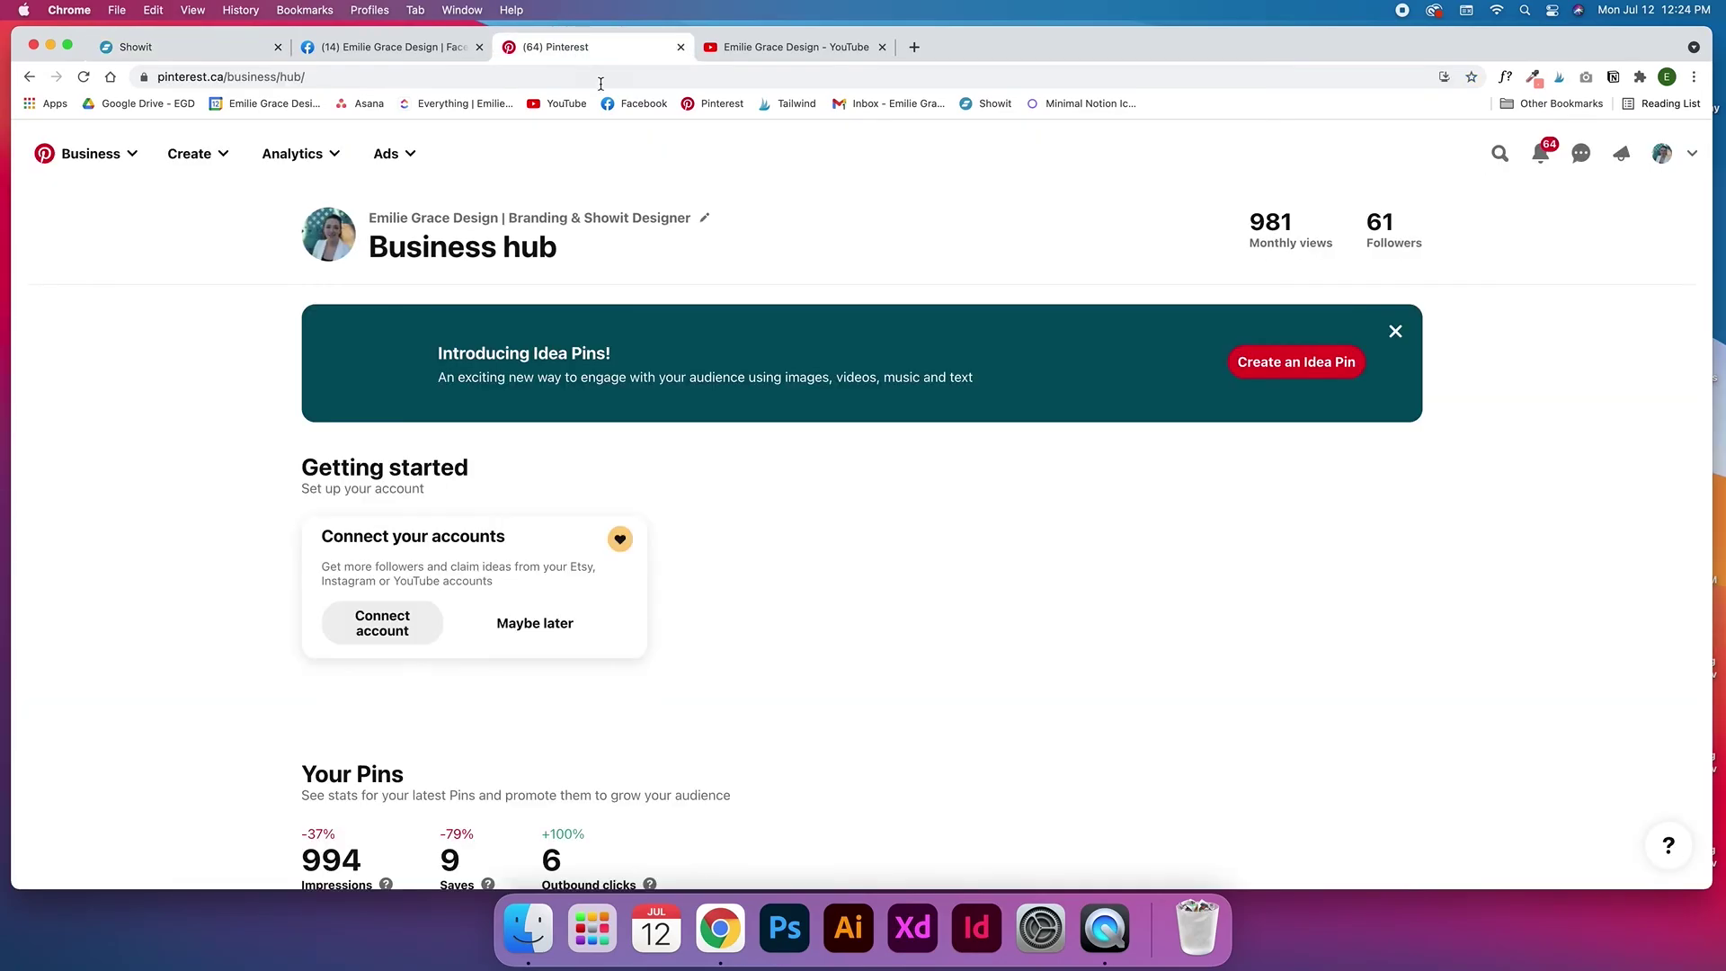
left_click(1662, 154)
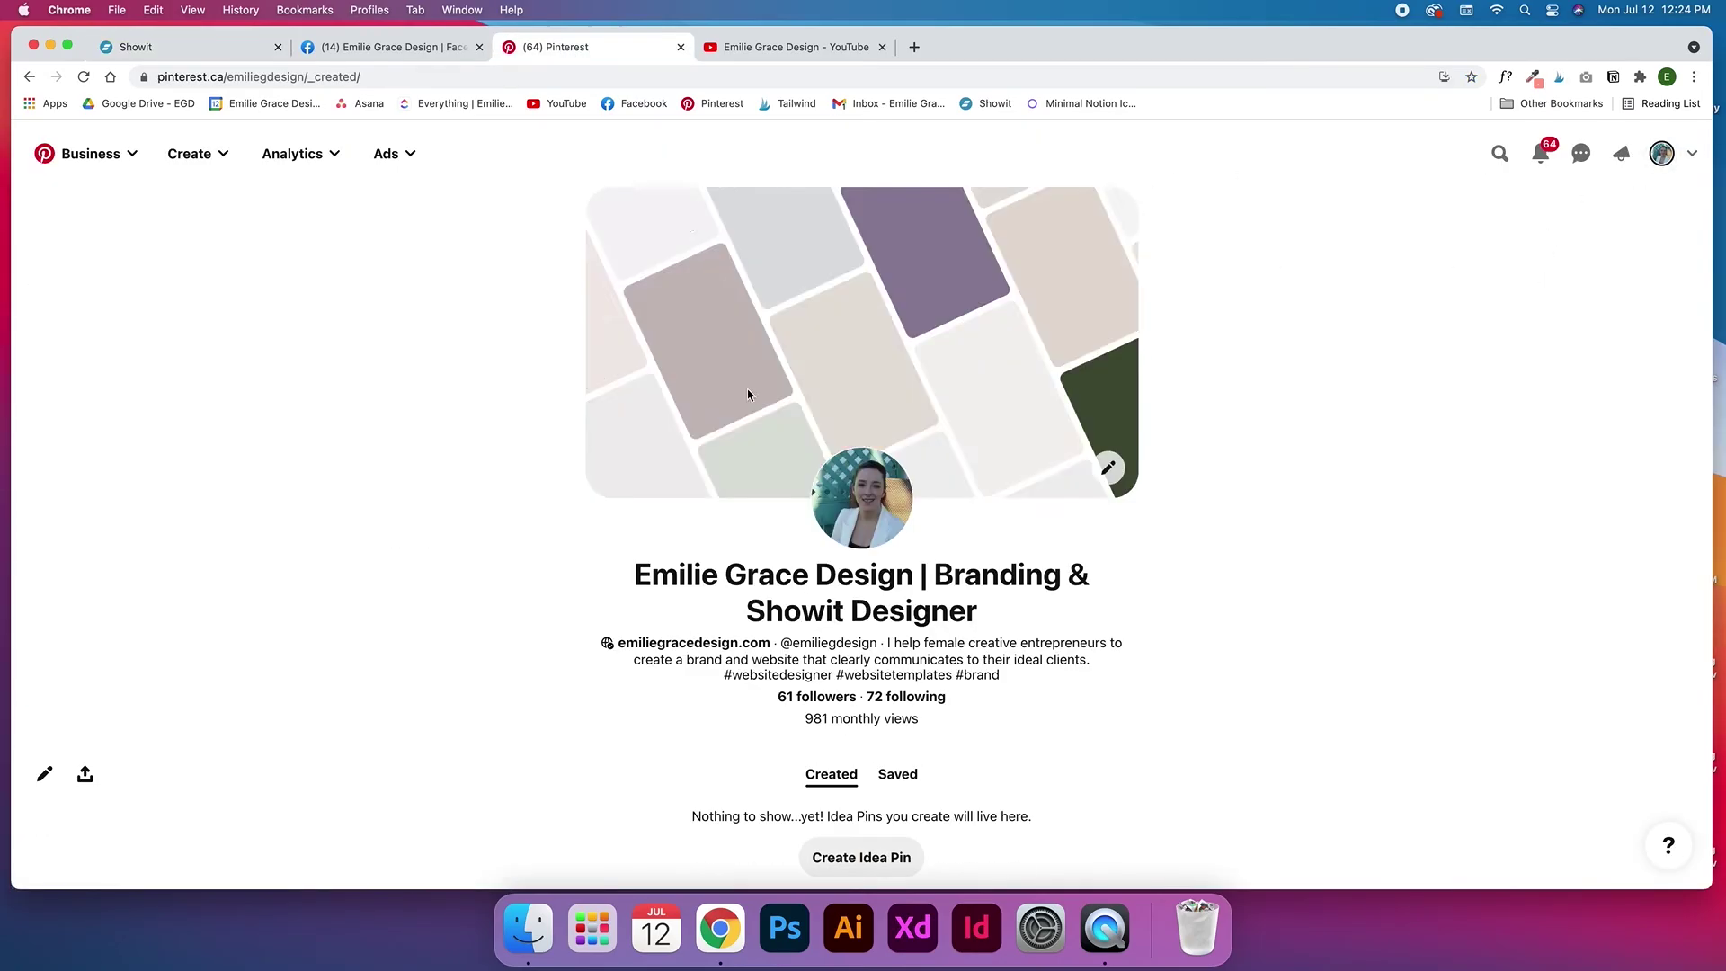
left_click_drag(157, 79, 312, 76)
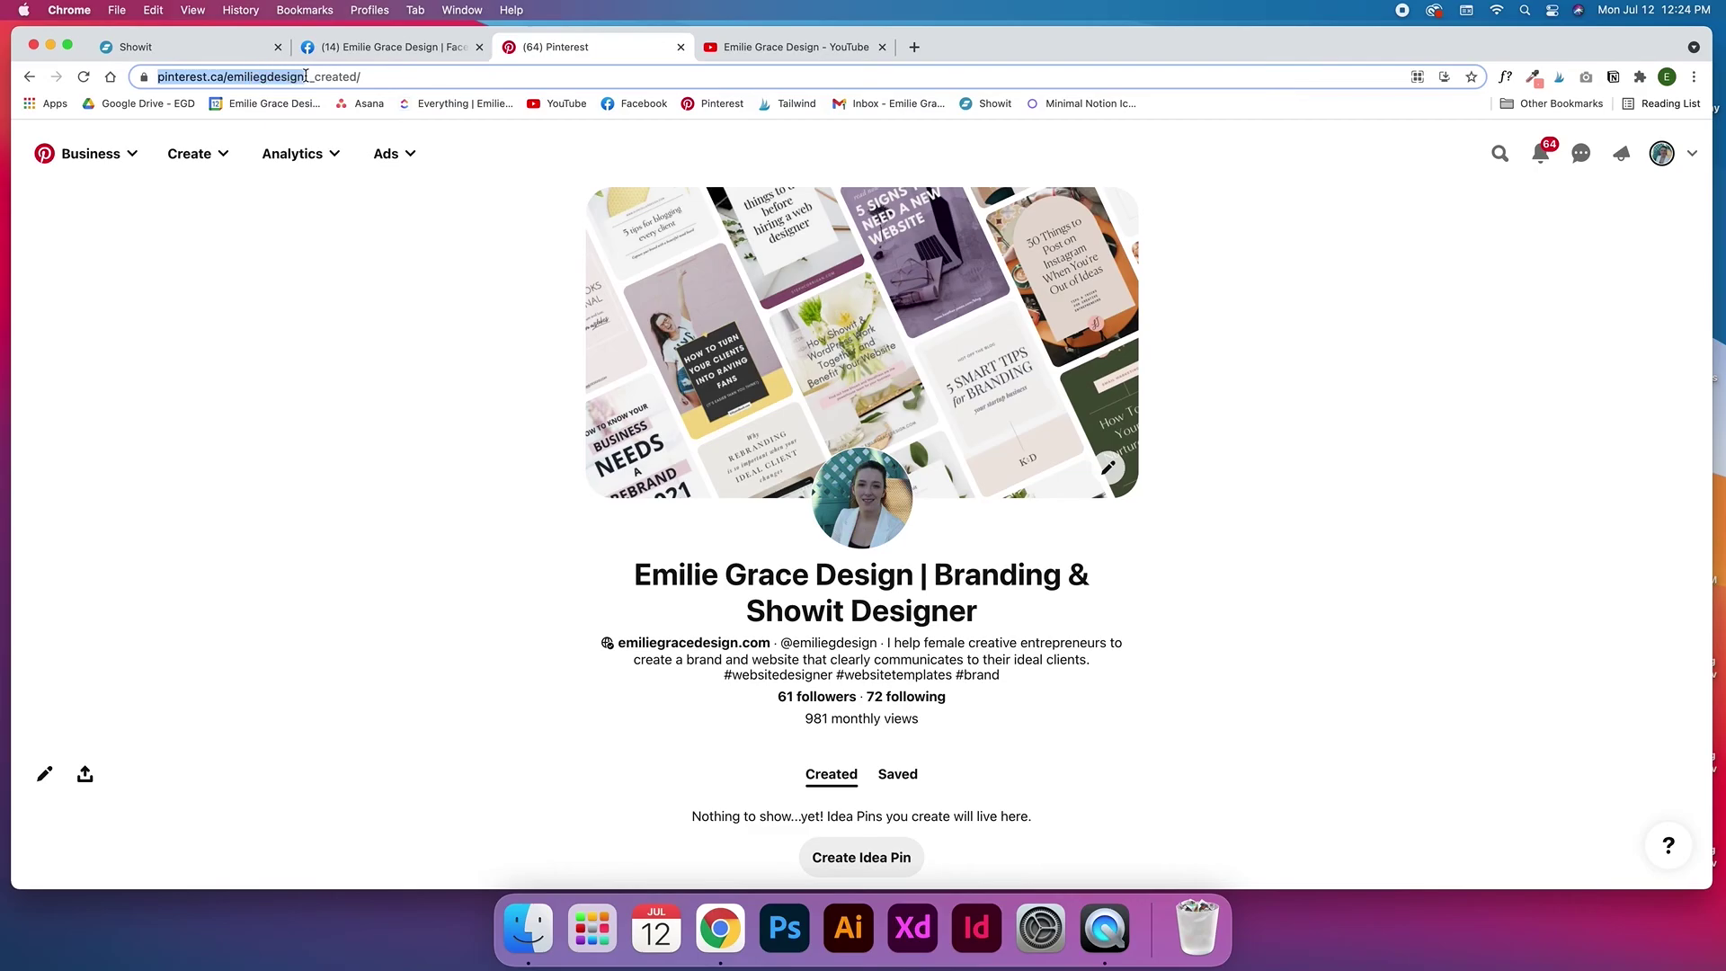
key("super+1")
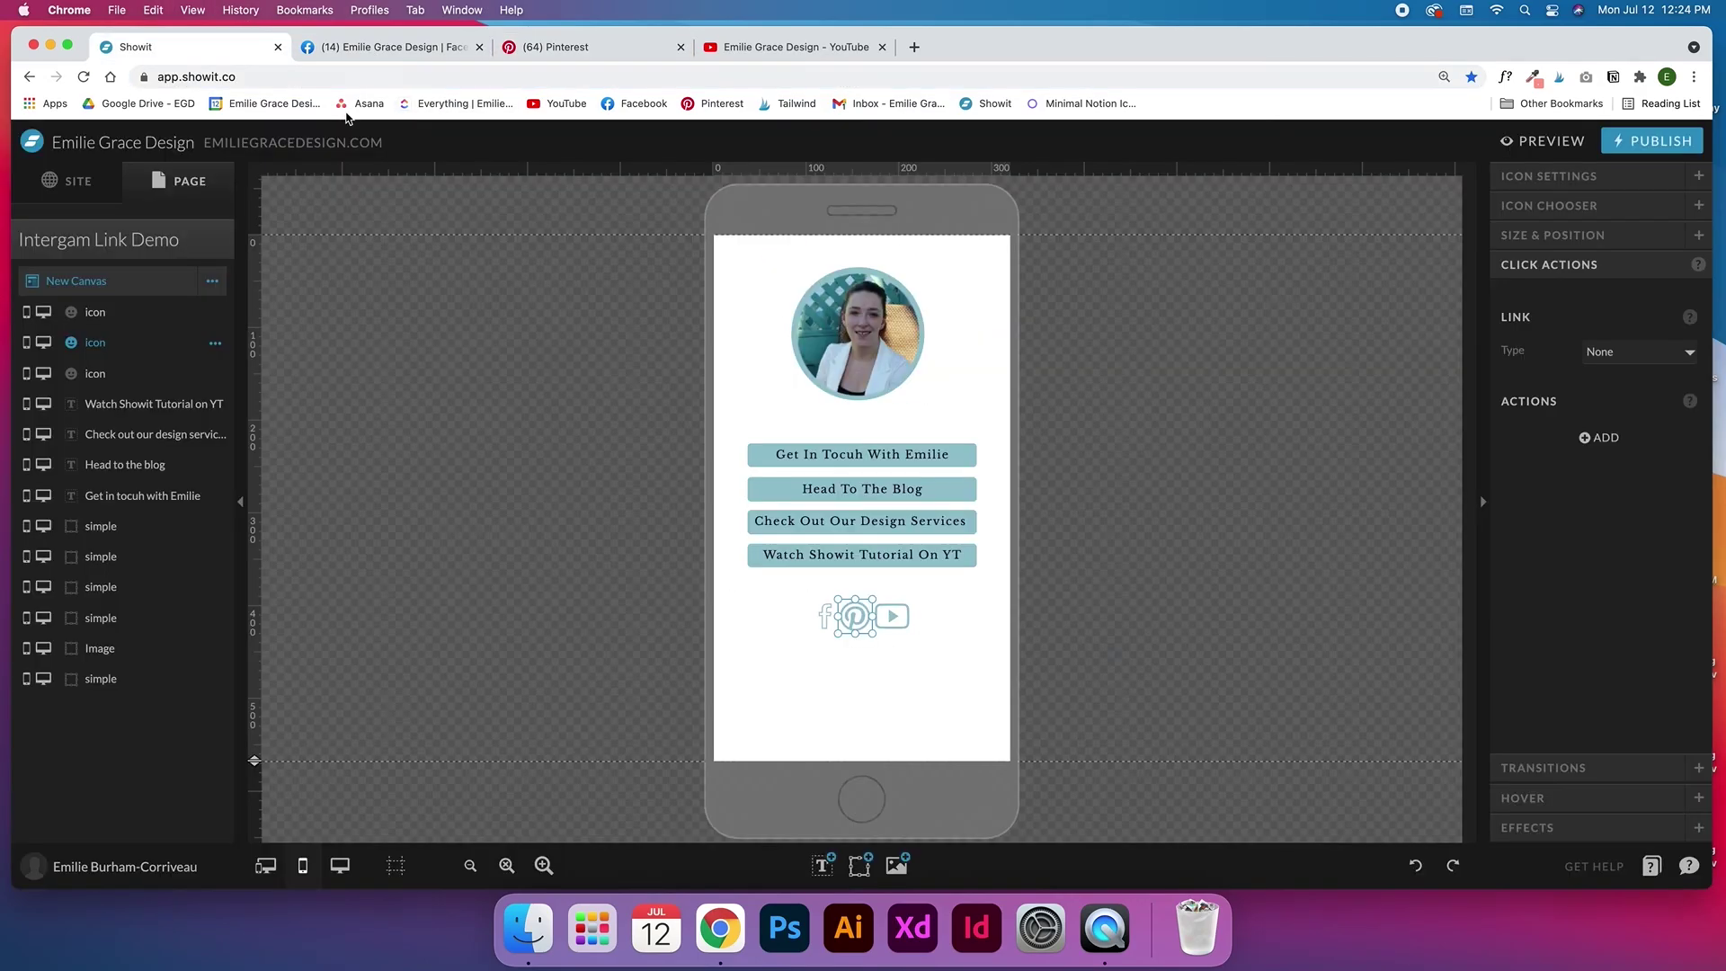
Link the Pinterest icon to the copied profile URL and set it to open in a new window
left_click(1638, 352)
left_click(1629, 423)
left_click(1623, 387)
key("super+v")
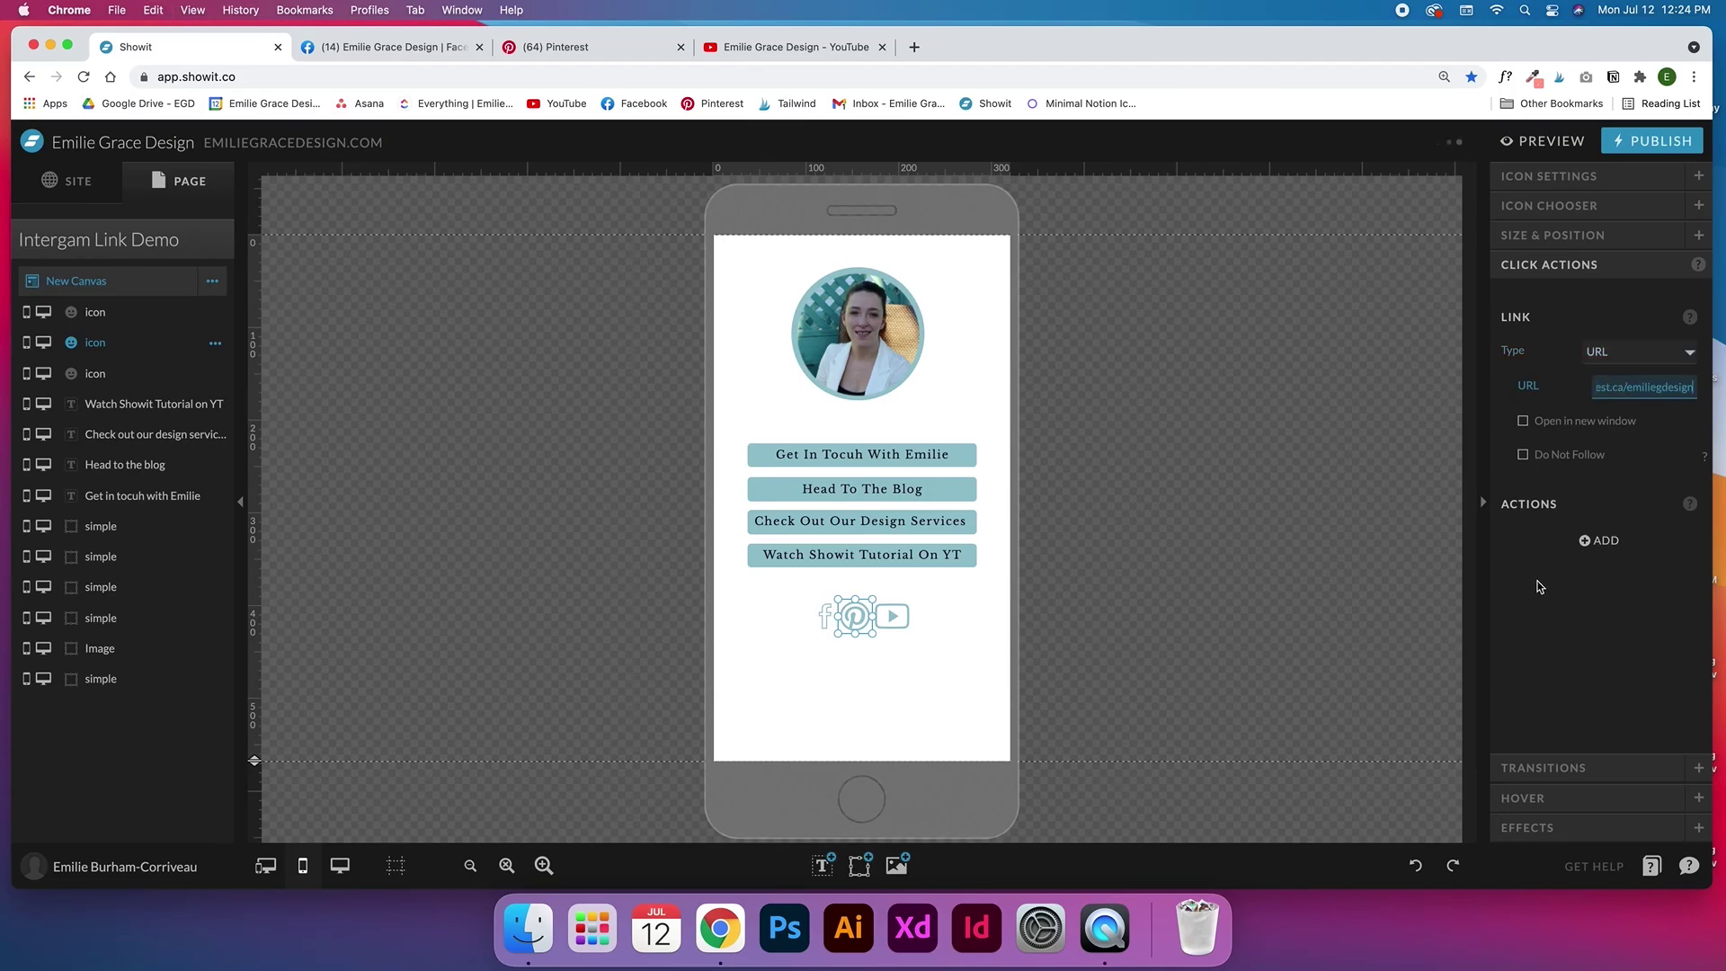
left_click(1530, 438)
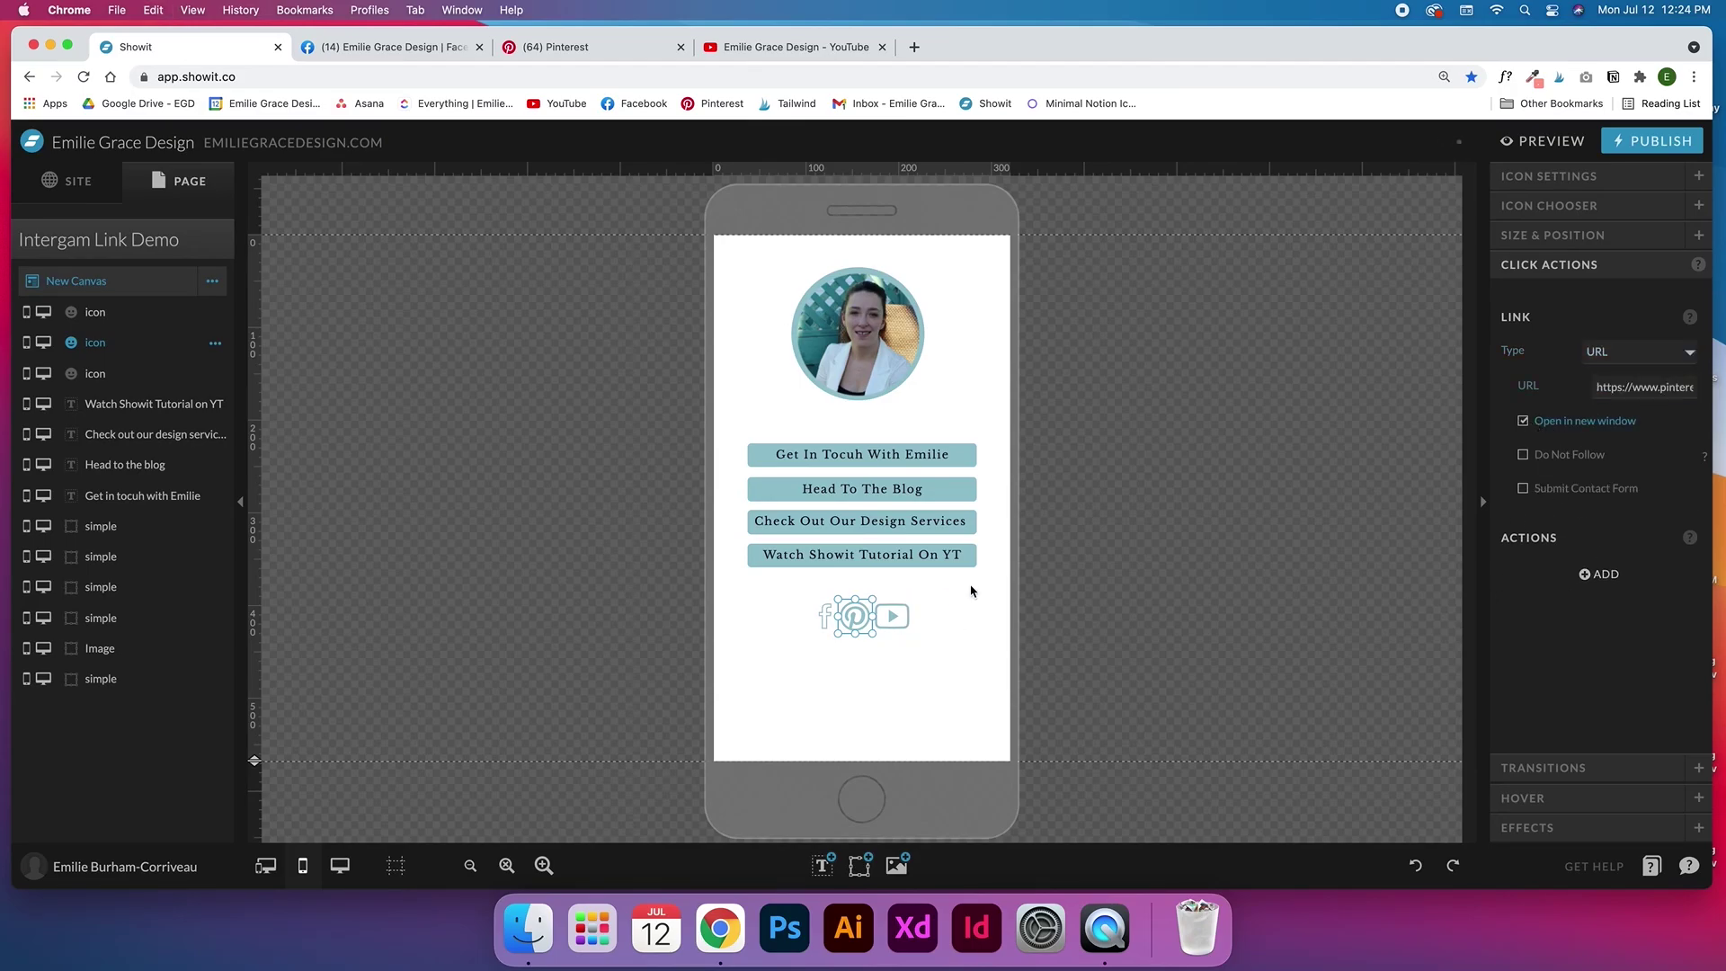
Copy the full URL of your YouTube channel from its browser tab and return to Showit
left_click(796, 46)
double_click(259, 75)
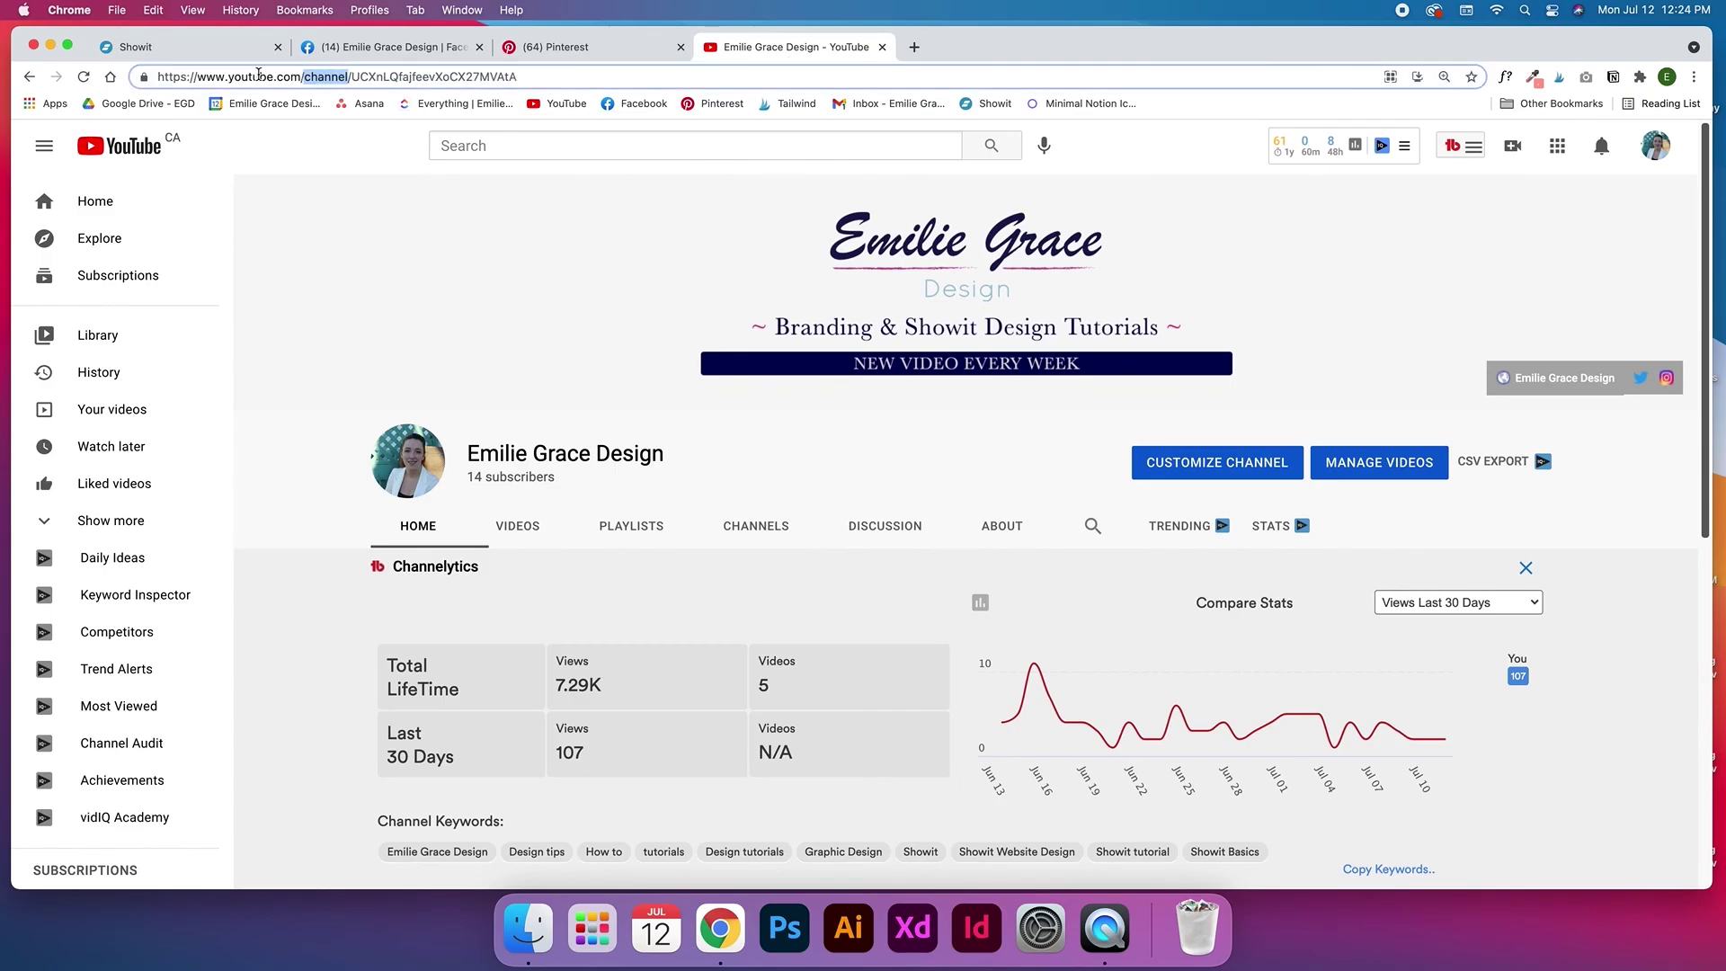
triple_click(259, 76)
key("super+1")
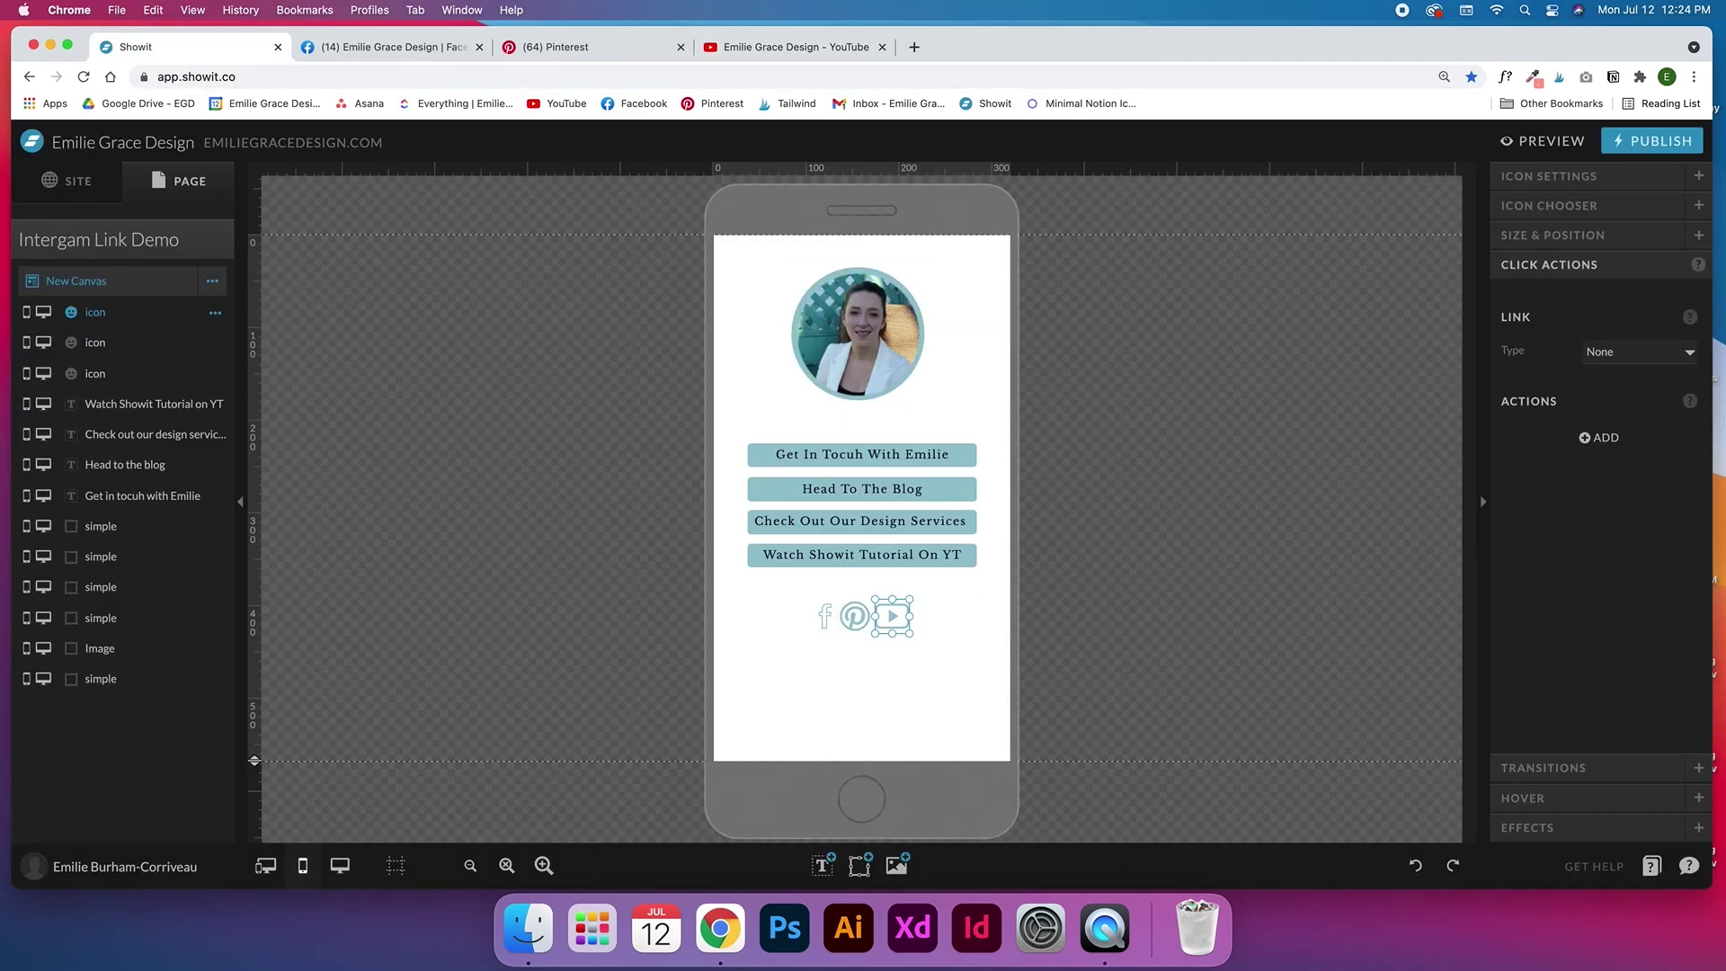
Link the YouTube icon to the copied channel URL and set it to open in a new window
left_click(1674, 358)
left_click(1636, 420)
left_click(1629, 420)
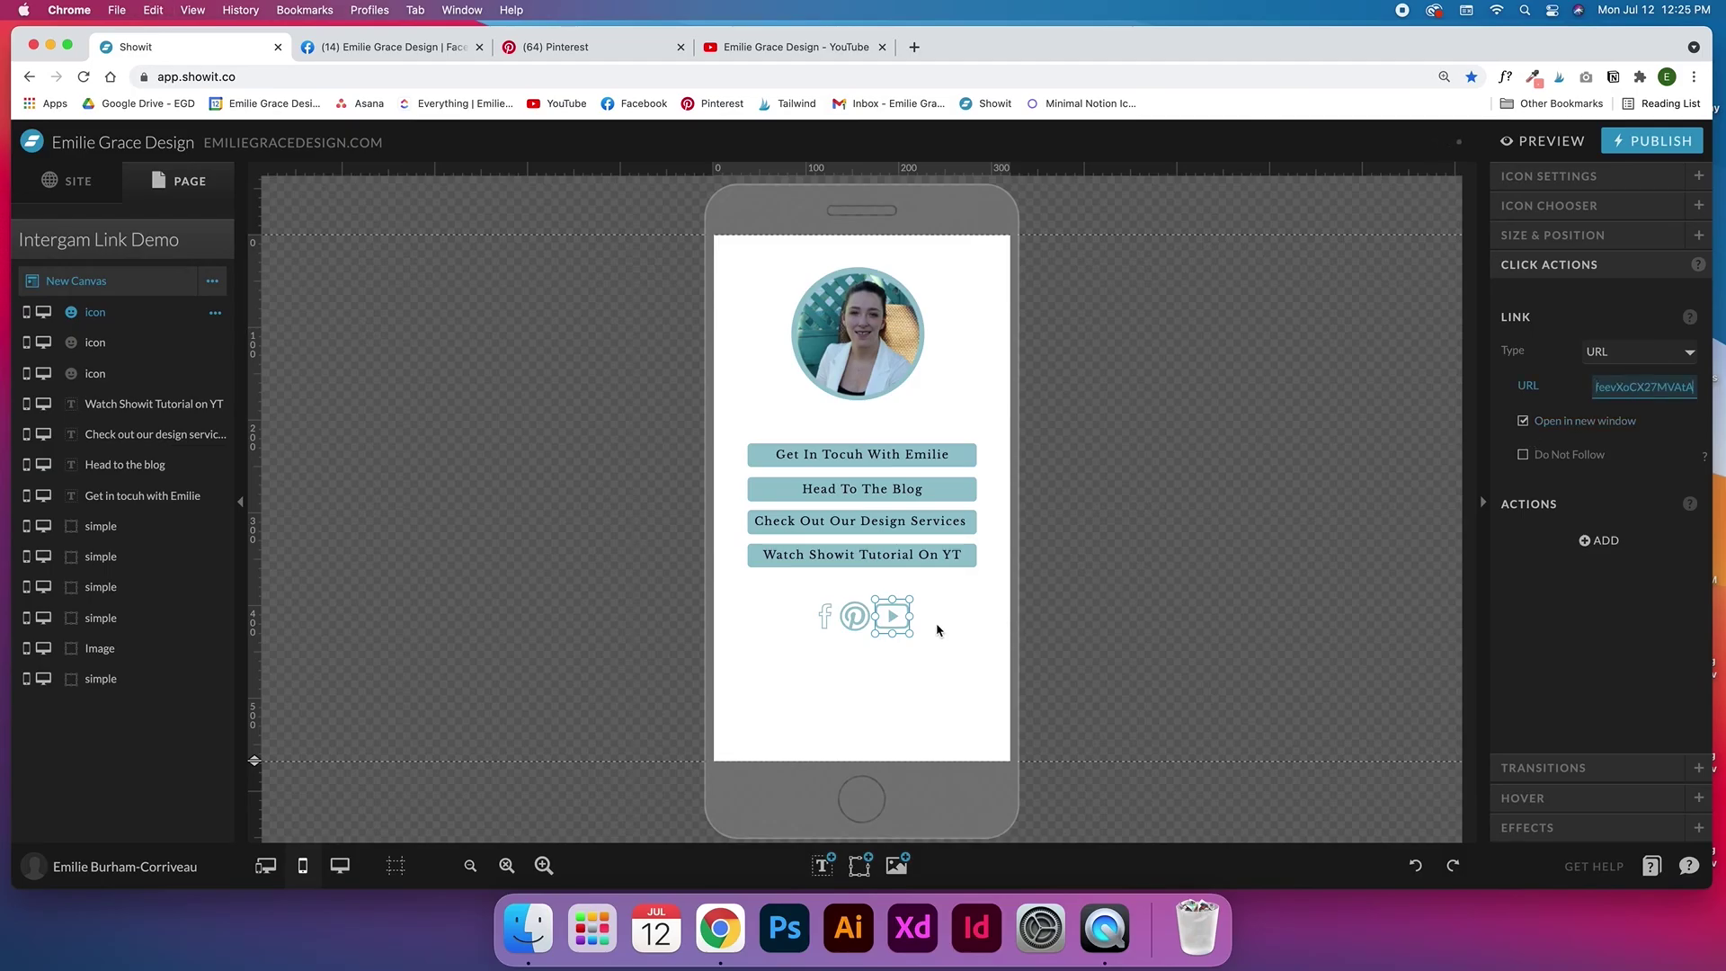